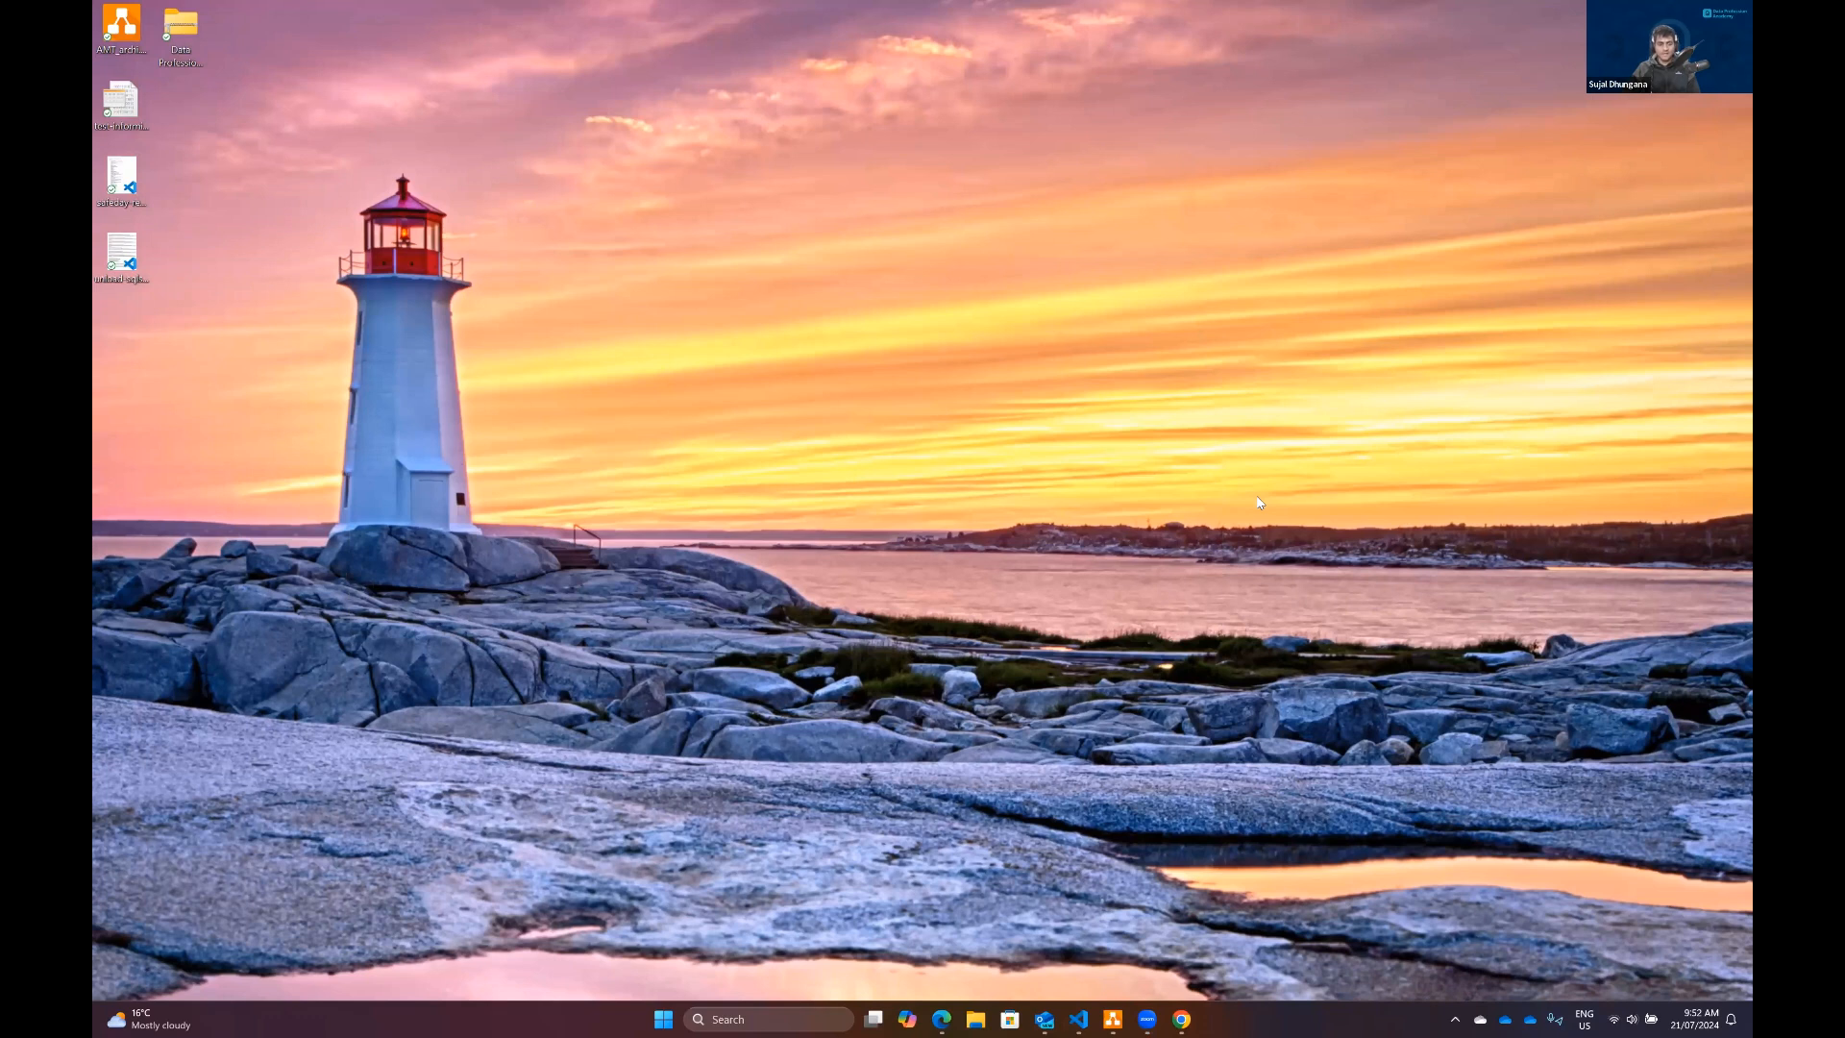
Step: Launch Excel and open the Add-ins page of its options
key(super)
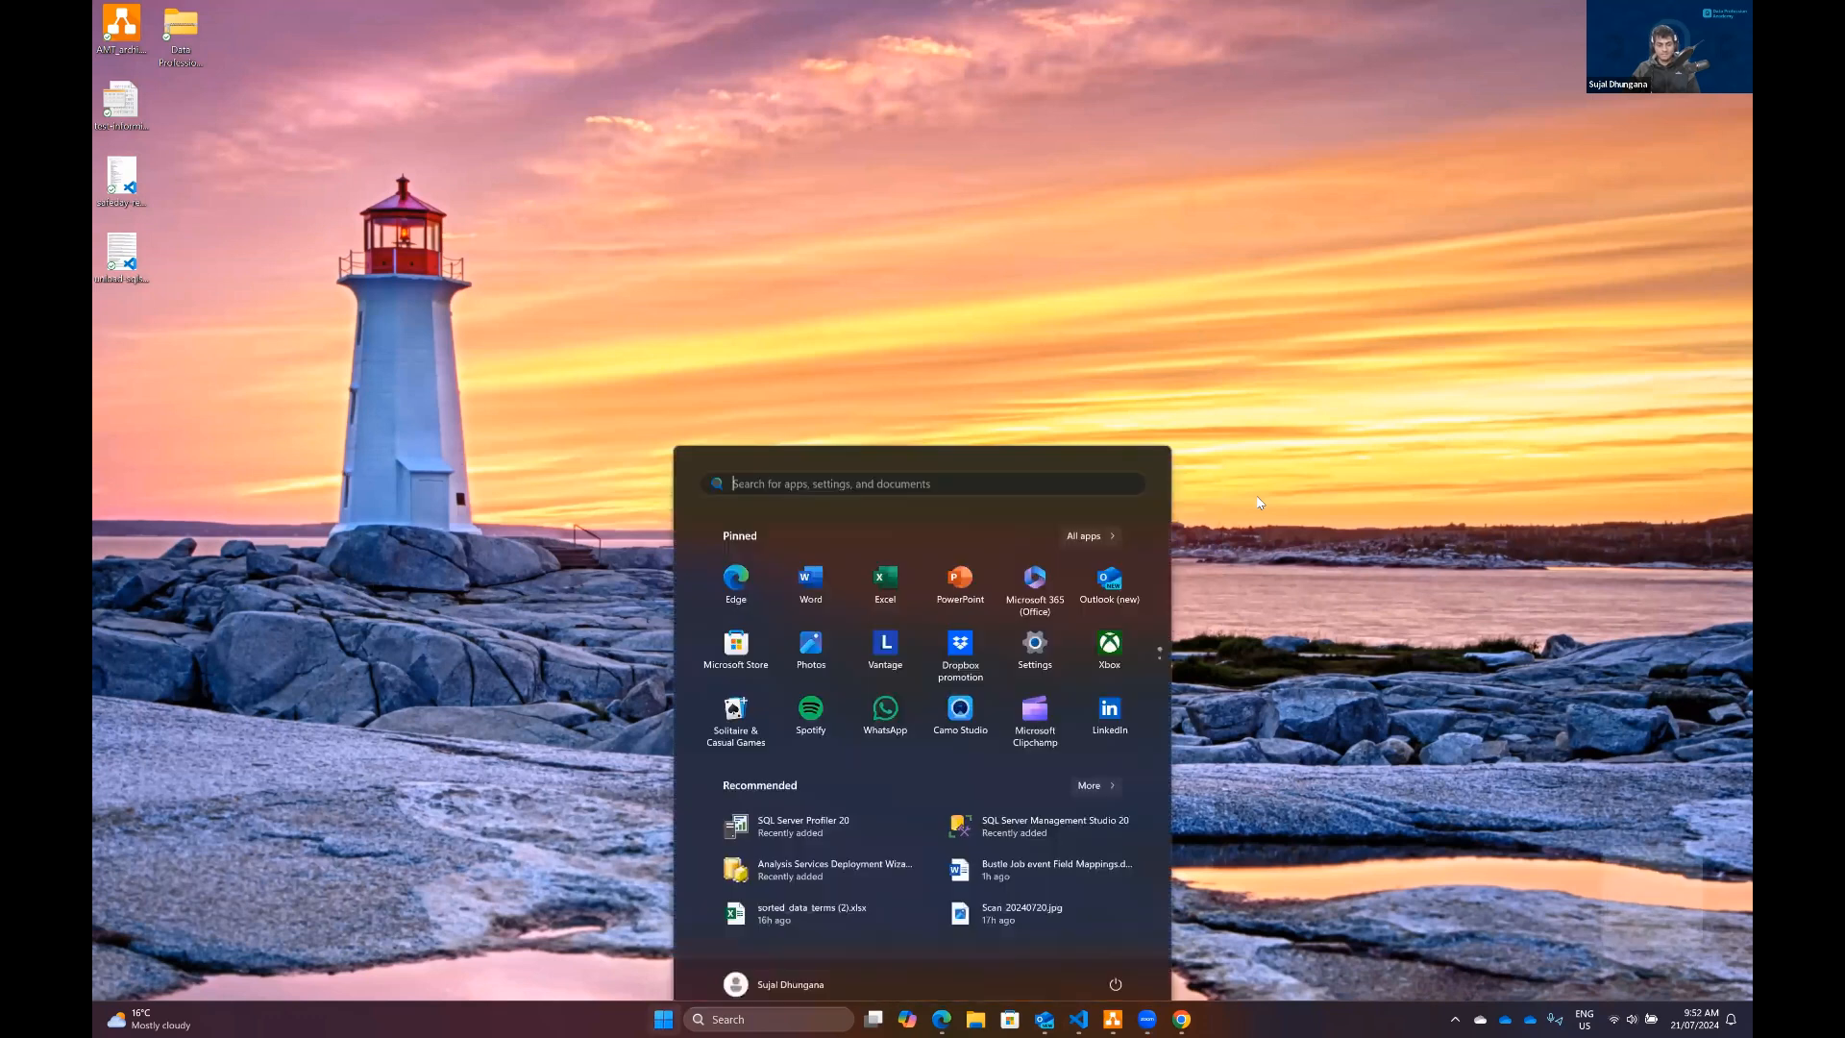
text(exc)
key(Return)
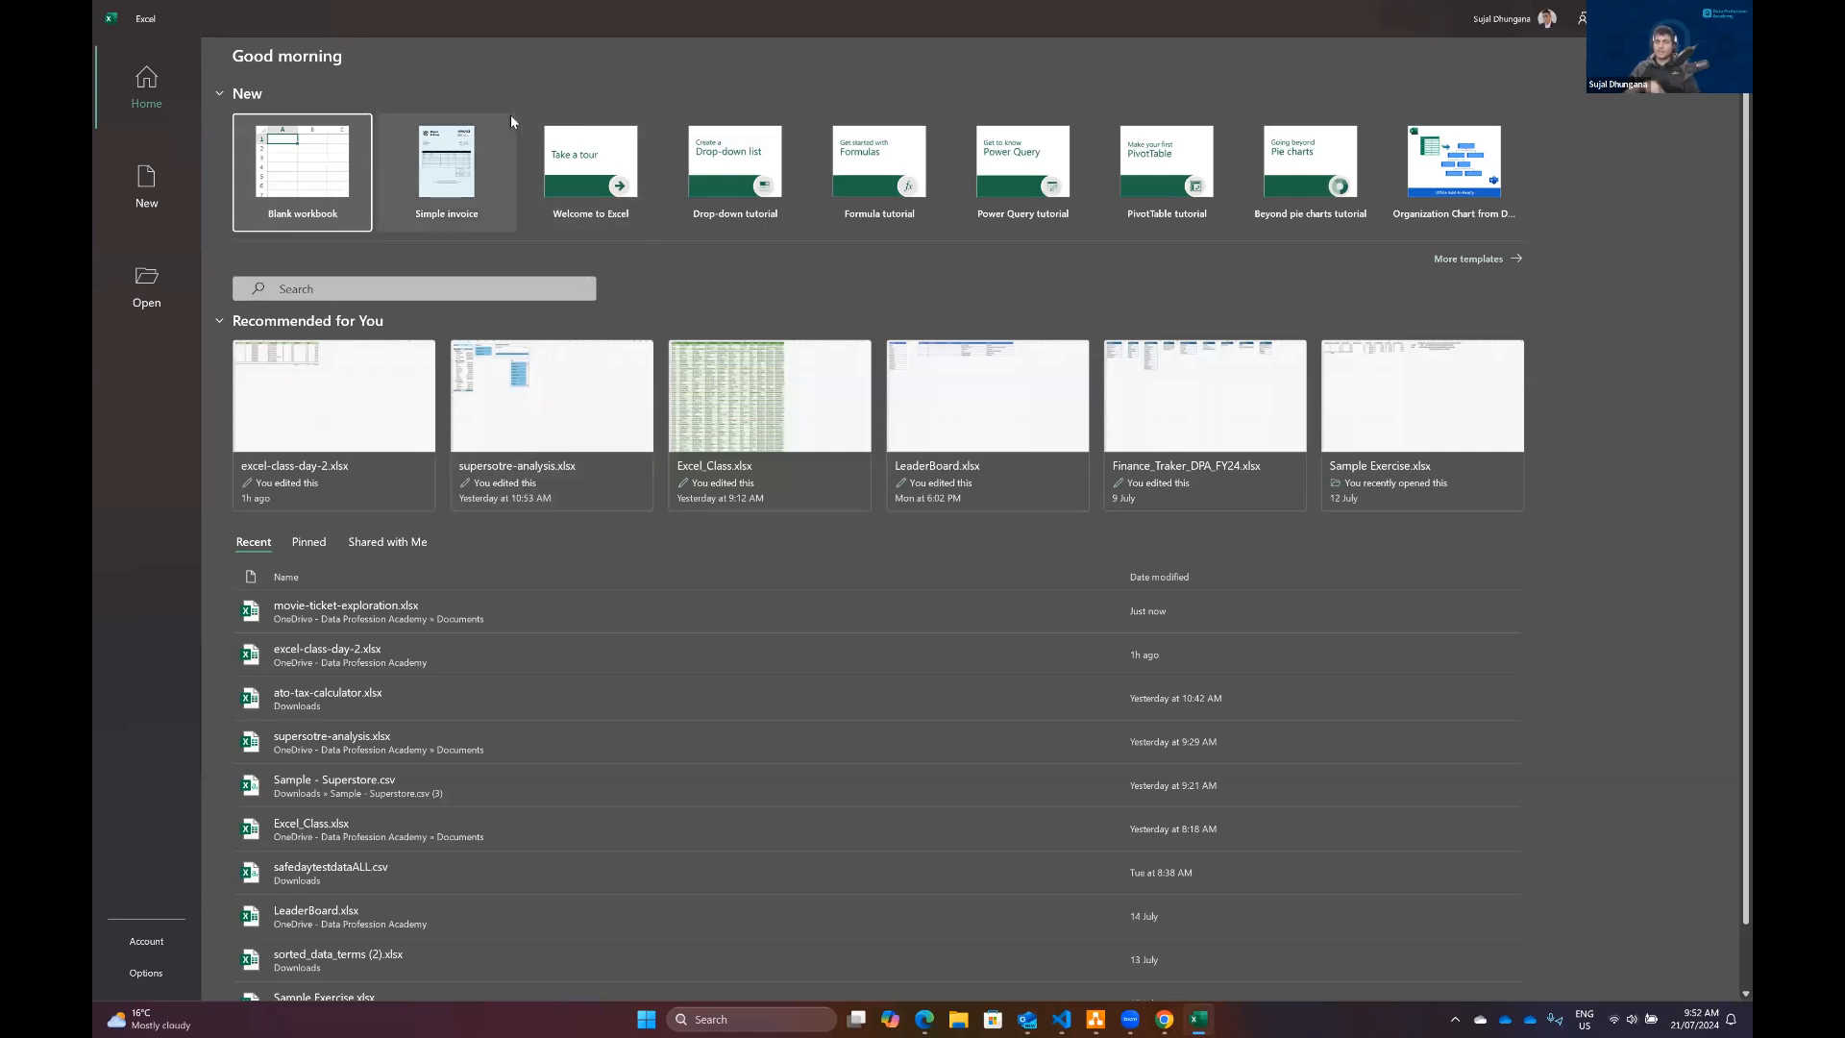
click(146, 973)
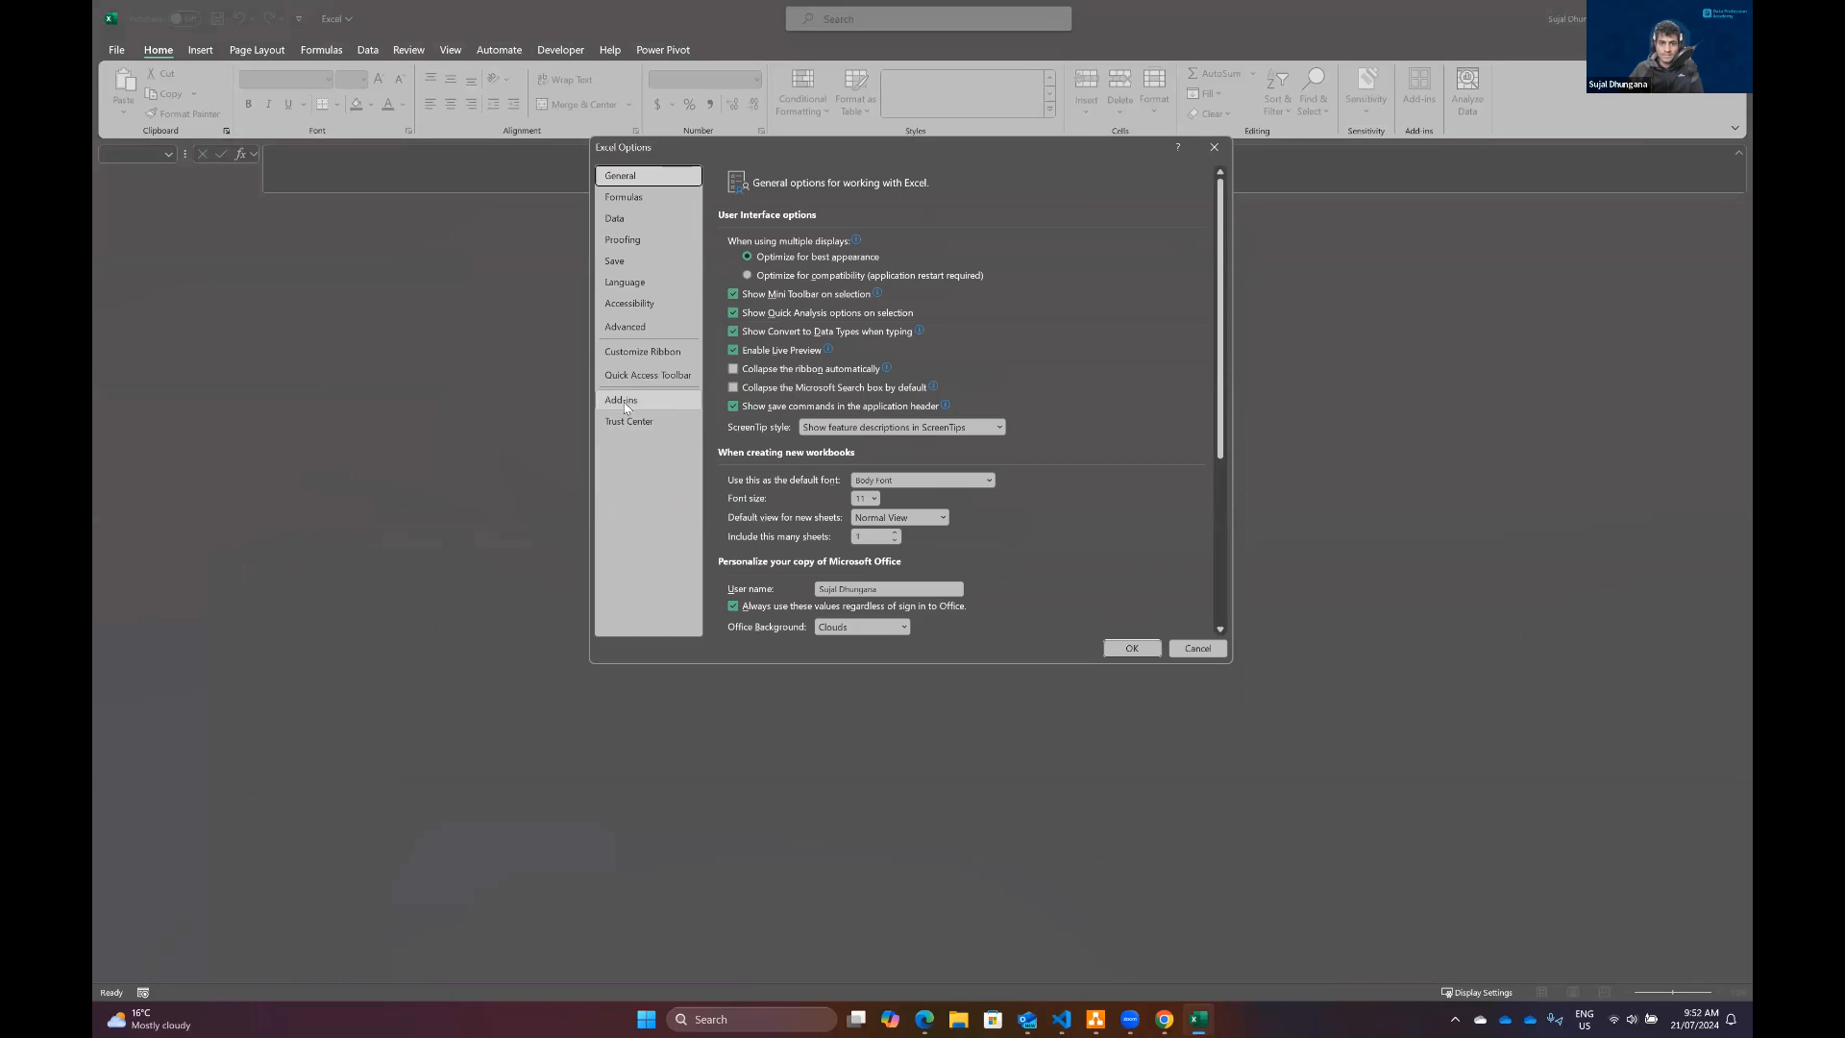
click(623, 402)
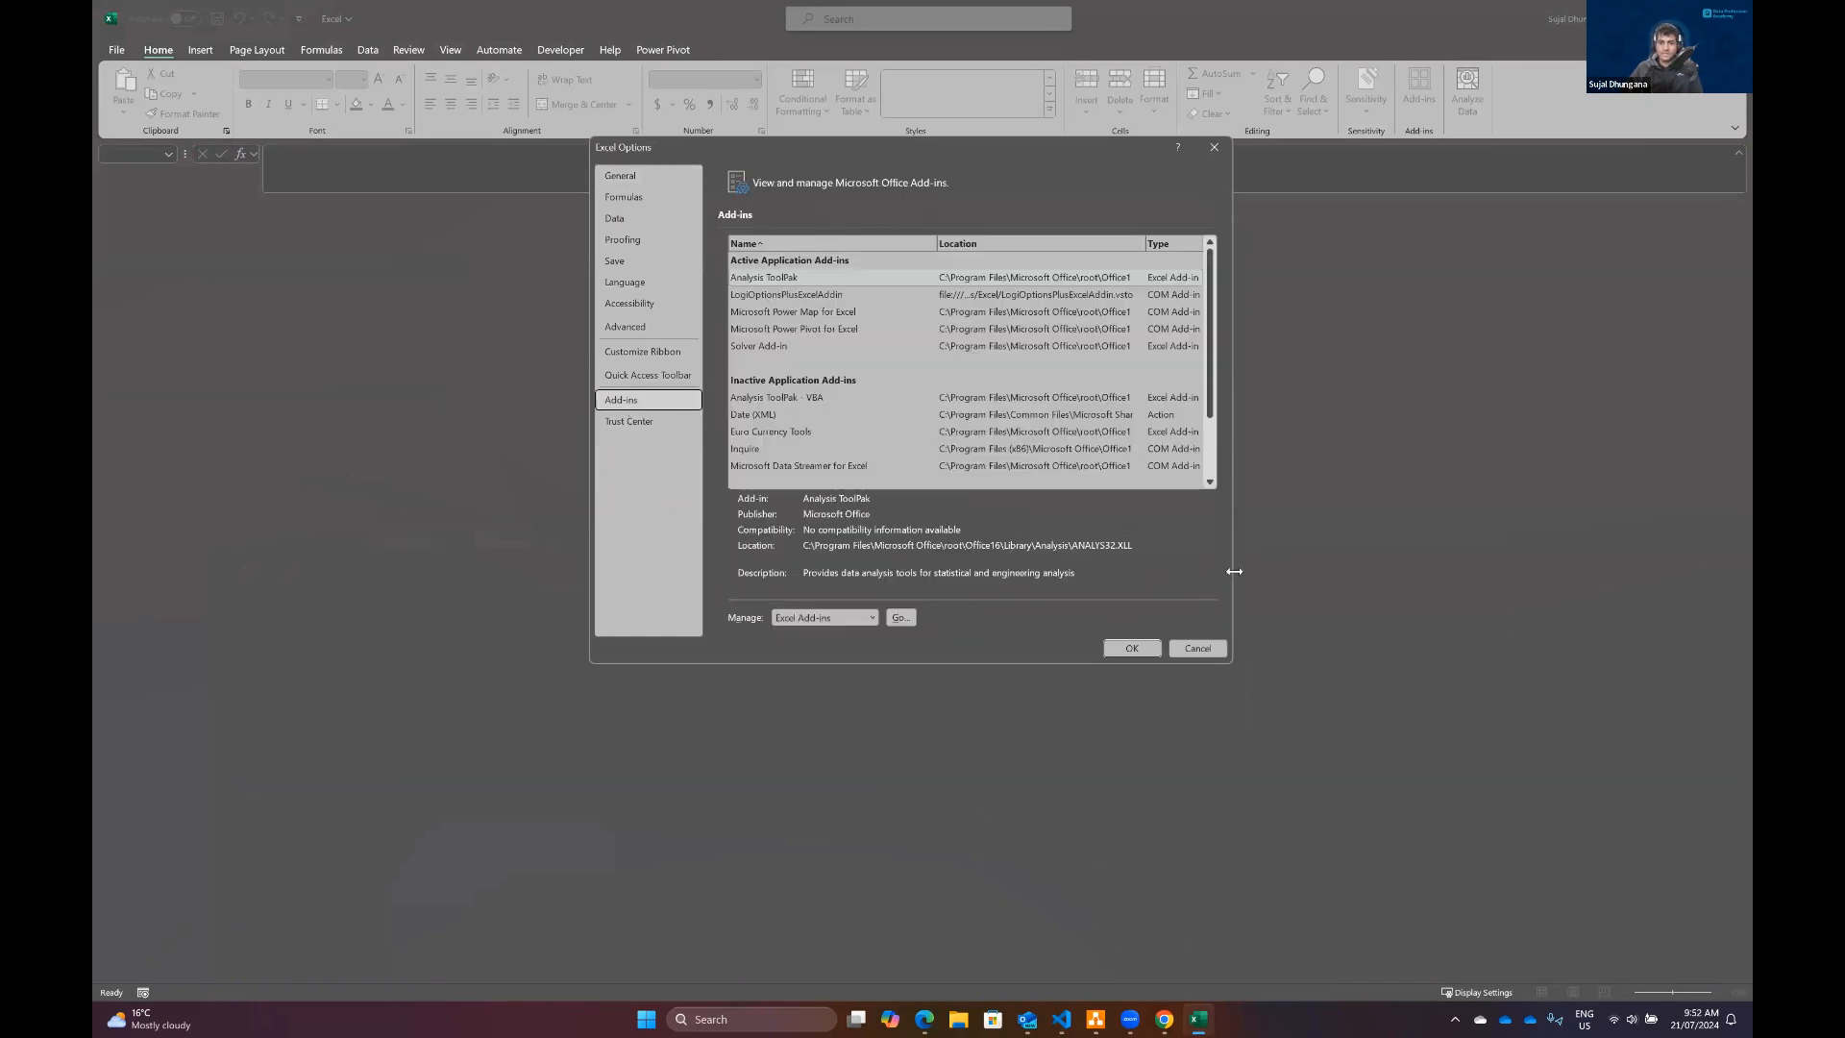
Step: Review the active and inactive add-ins, and confirm the Excel Add-ins selection with Analysis ToolPak and Solver Add-in enabled
drag(1234, 572, 1456, 571)
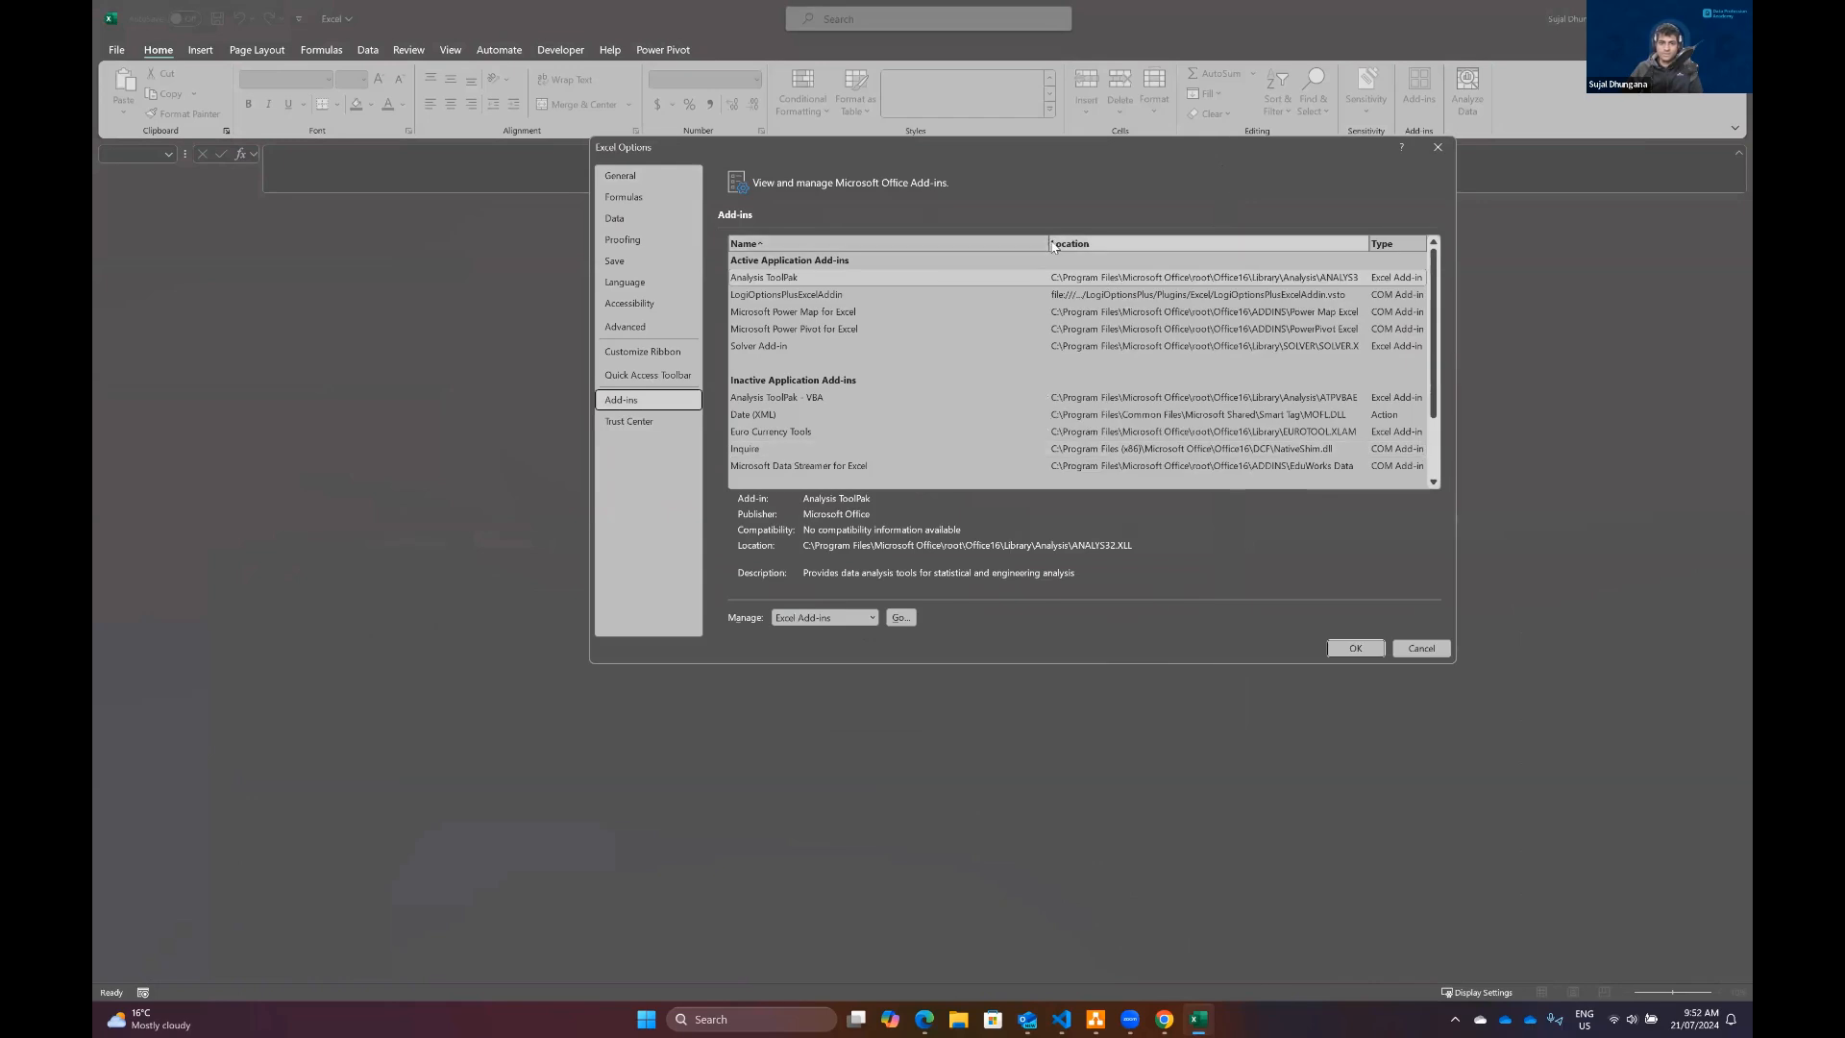
click(1050, 246)
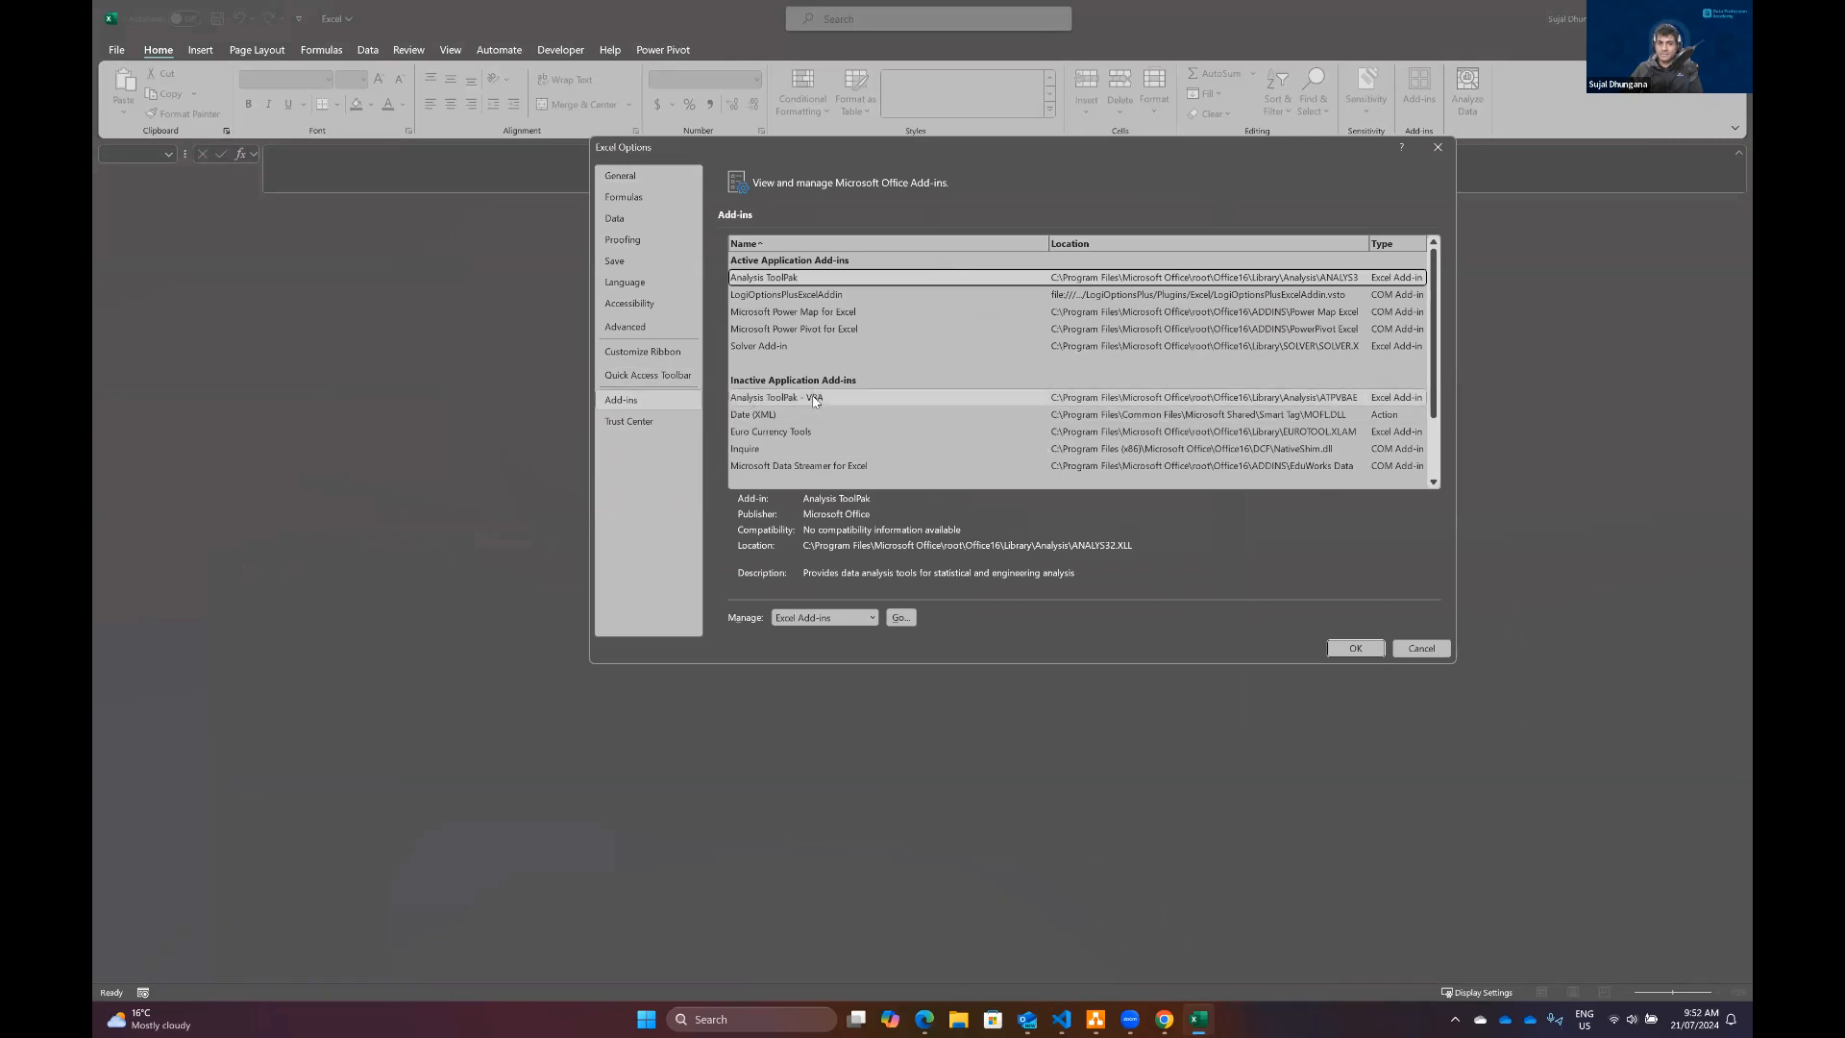
click(813, 418)
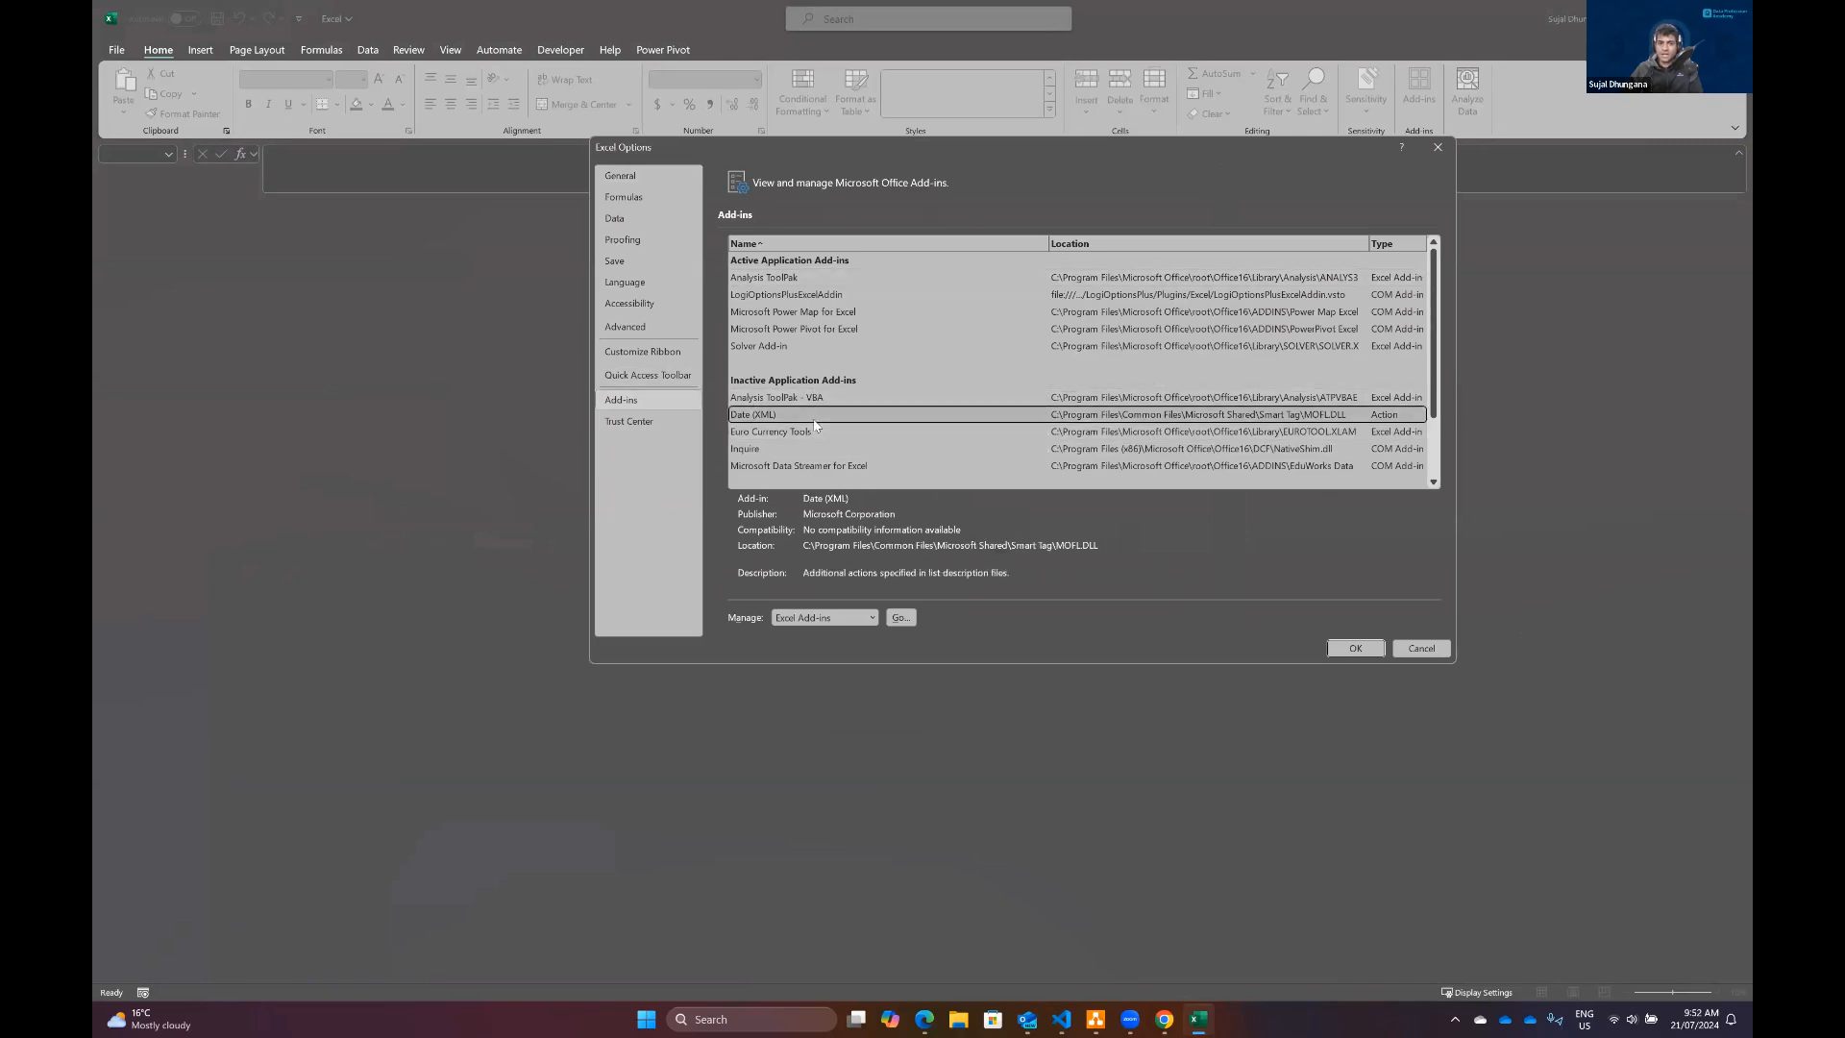
click(769, 466)
click(900, 619)
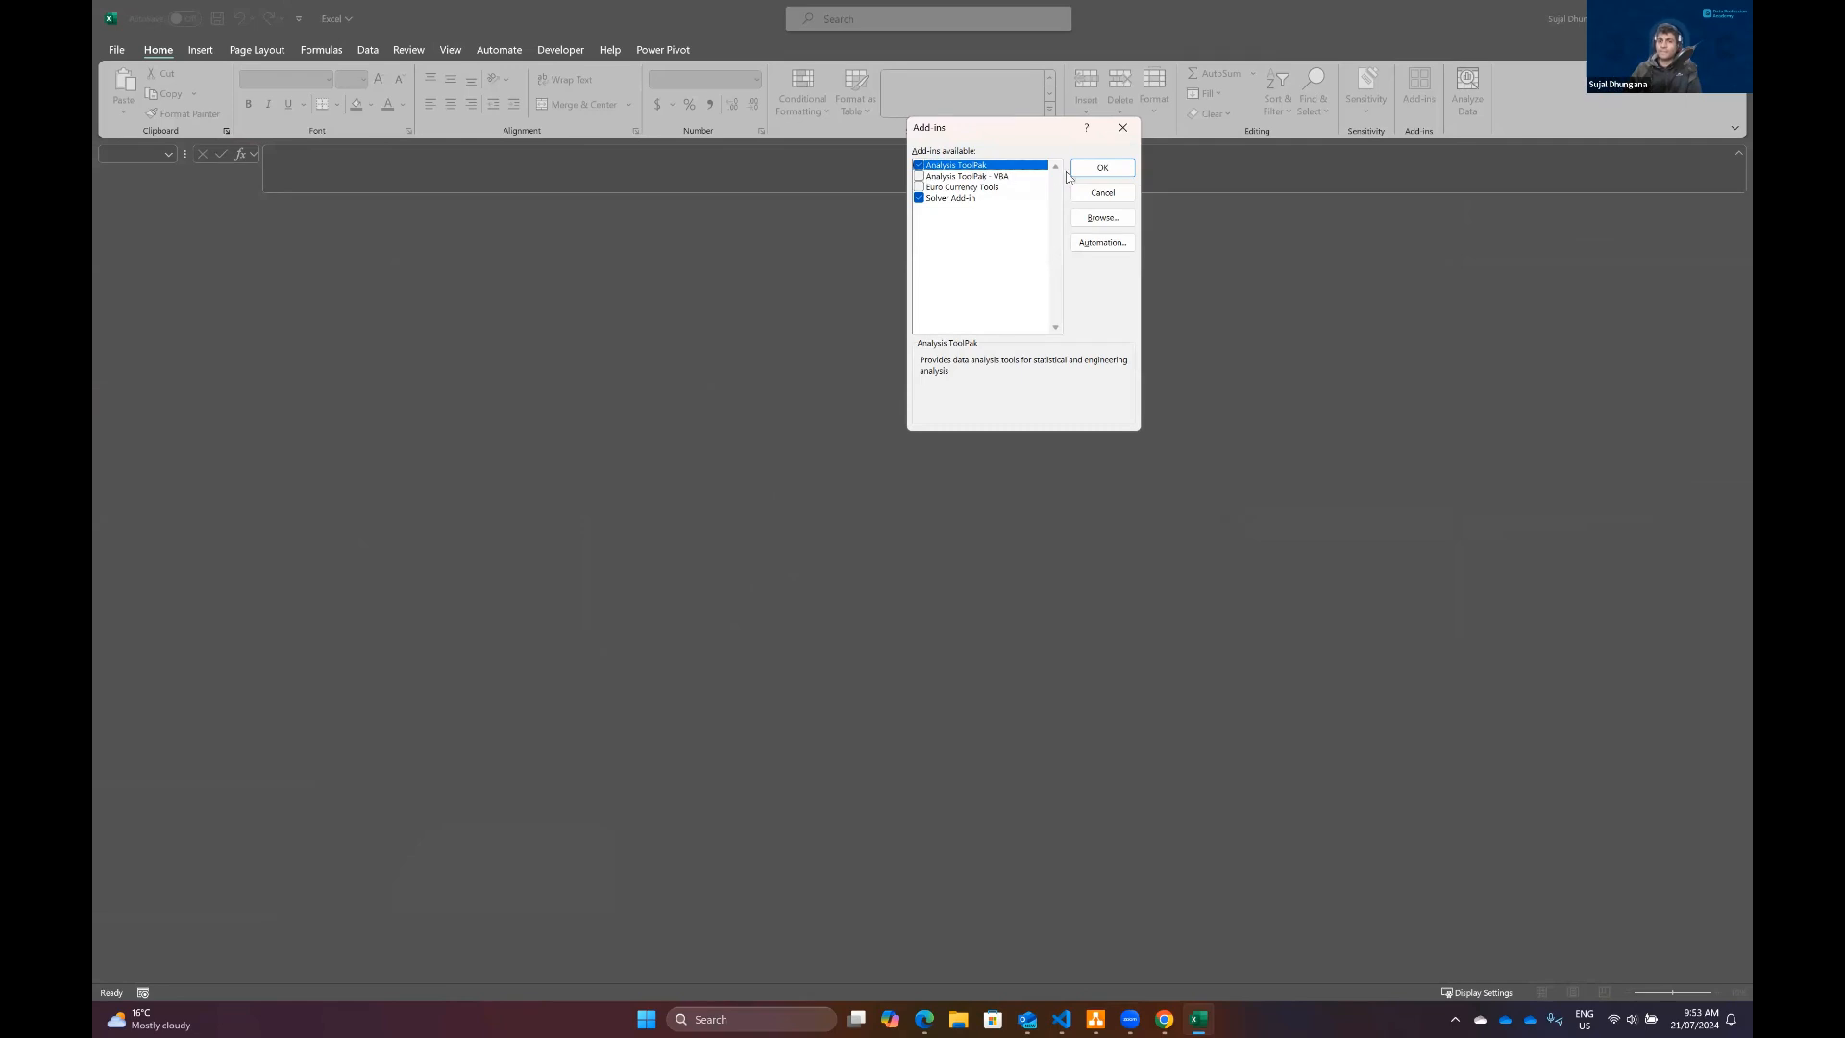
click(1099, 168)
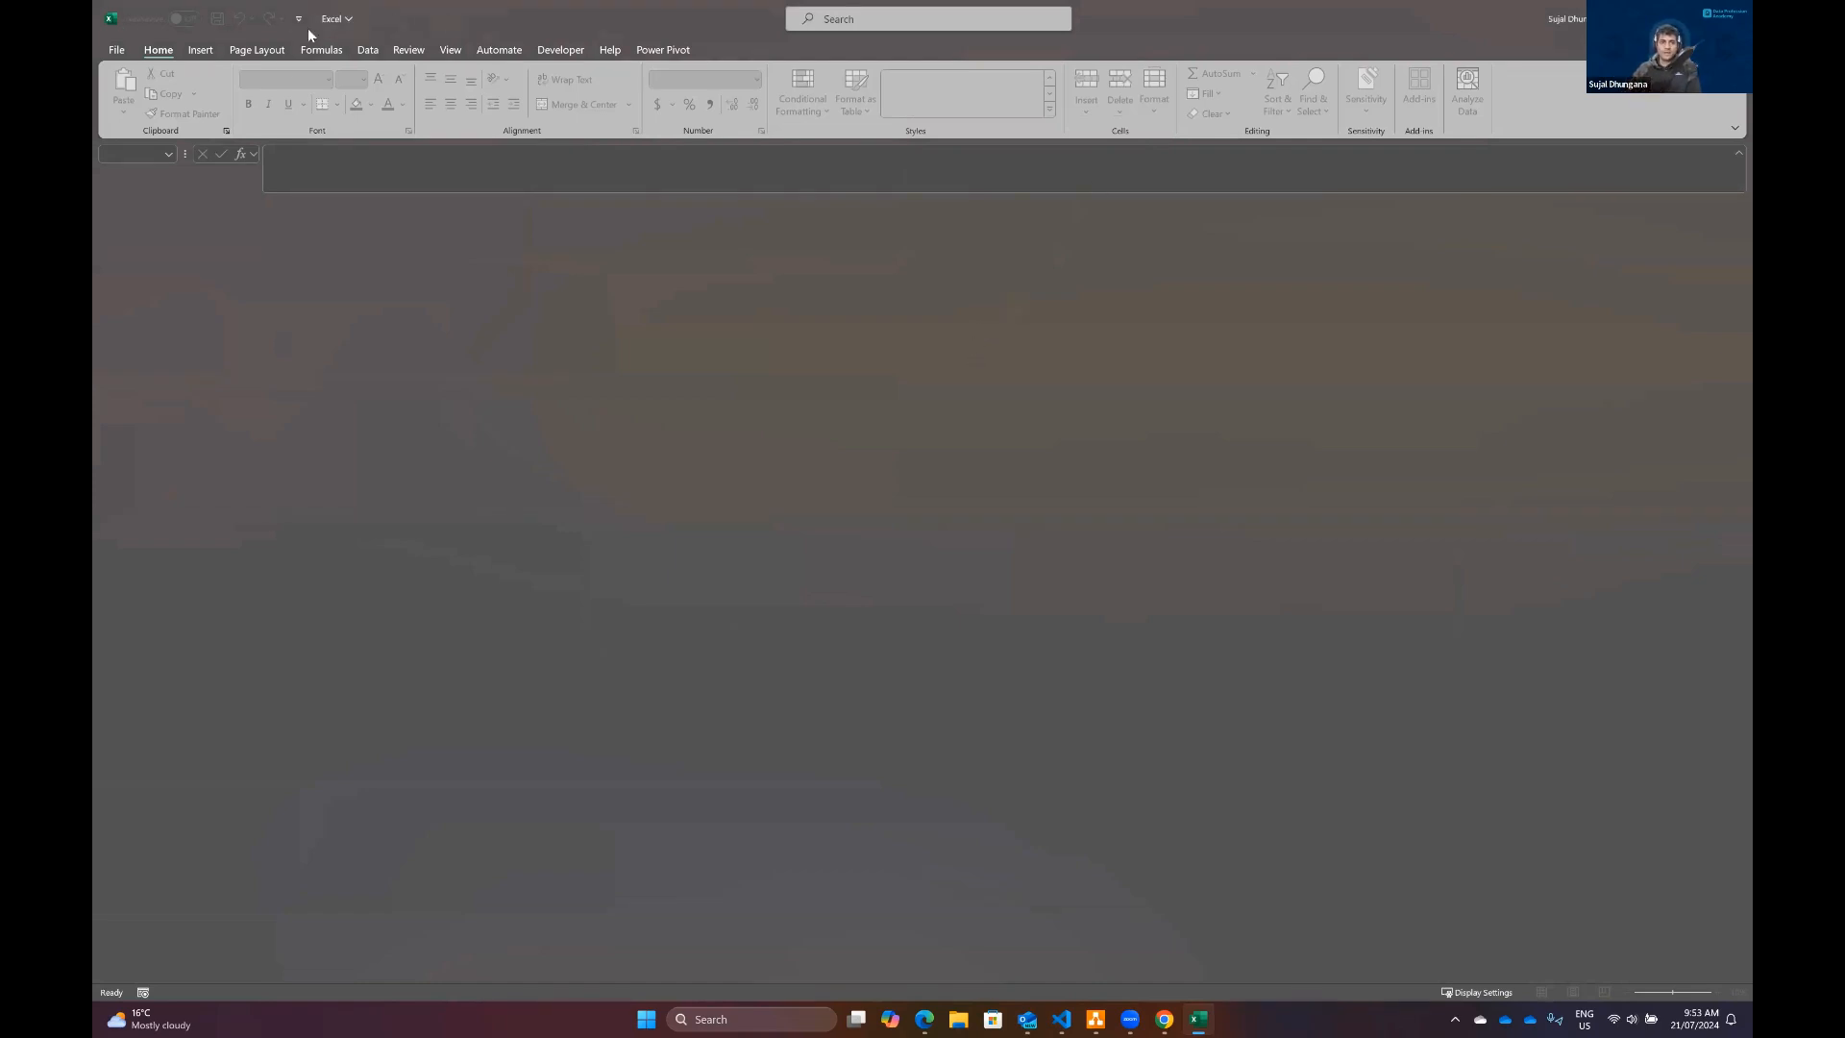
Step: Create a blank workbook and open the Data Analysis tool list
click(117, 50)
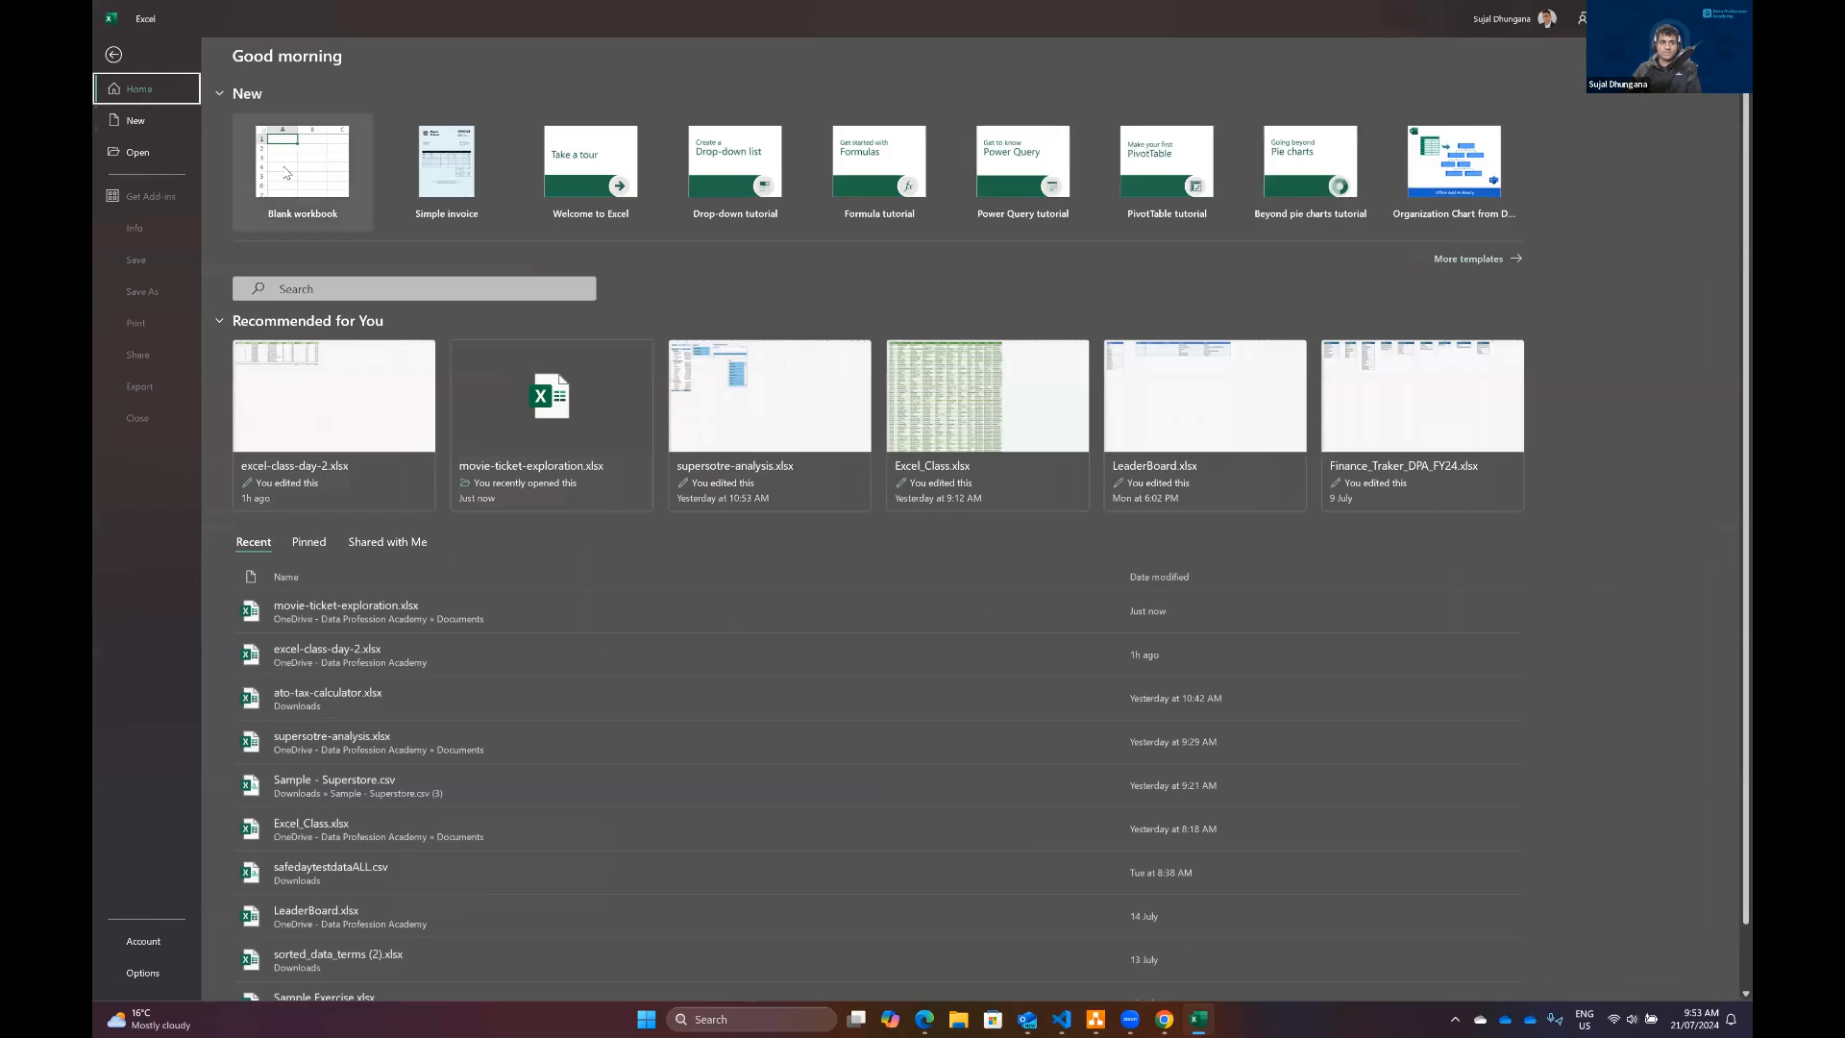
click(283, 165)
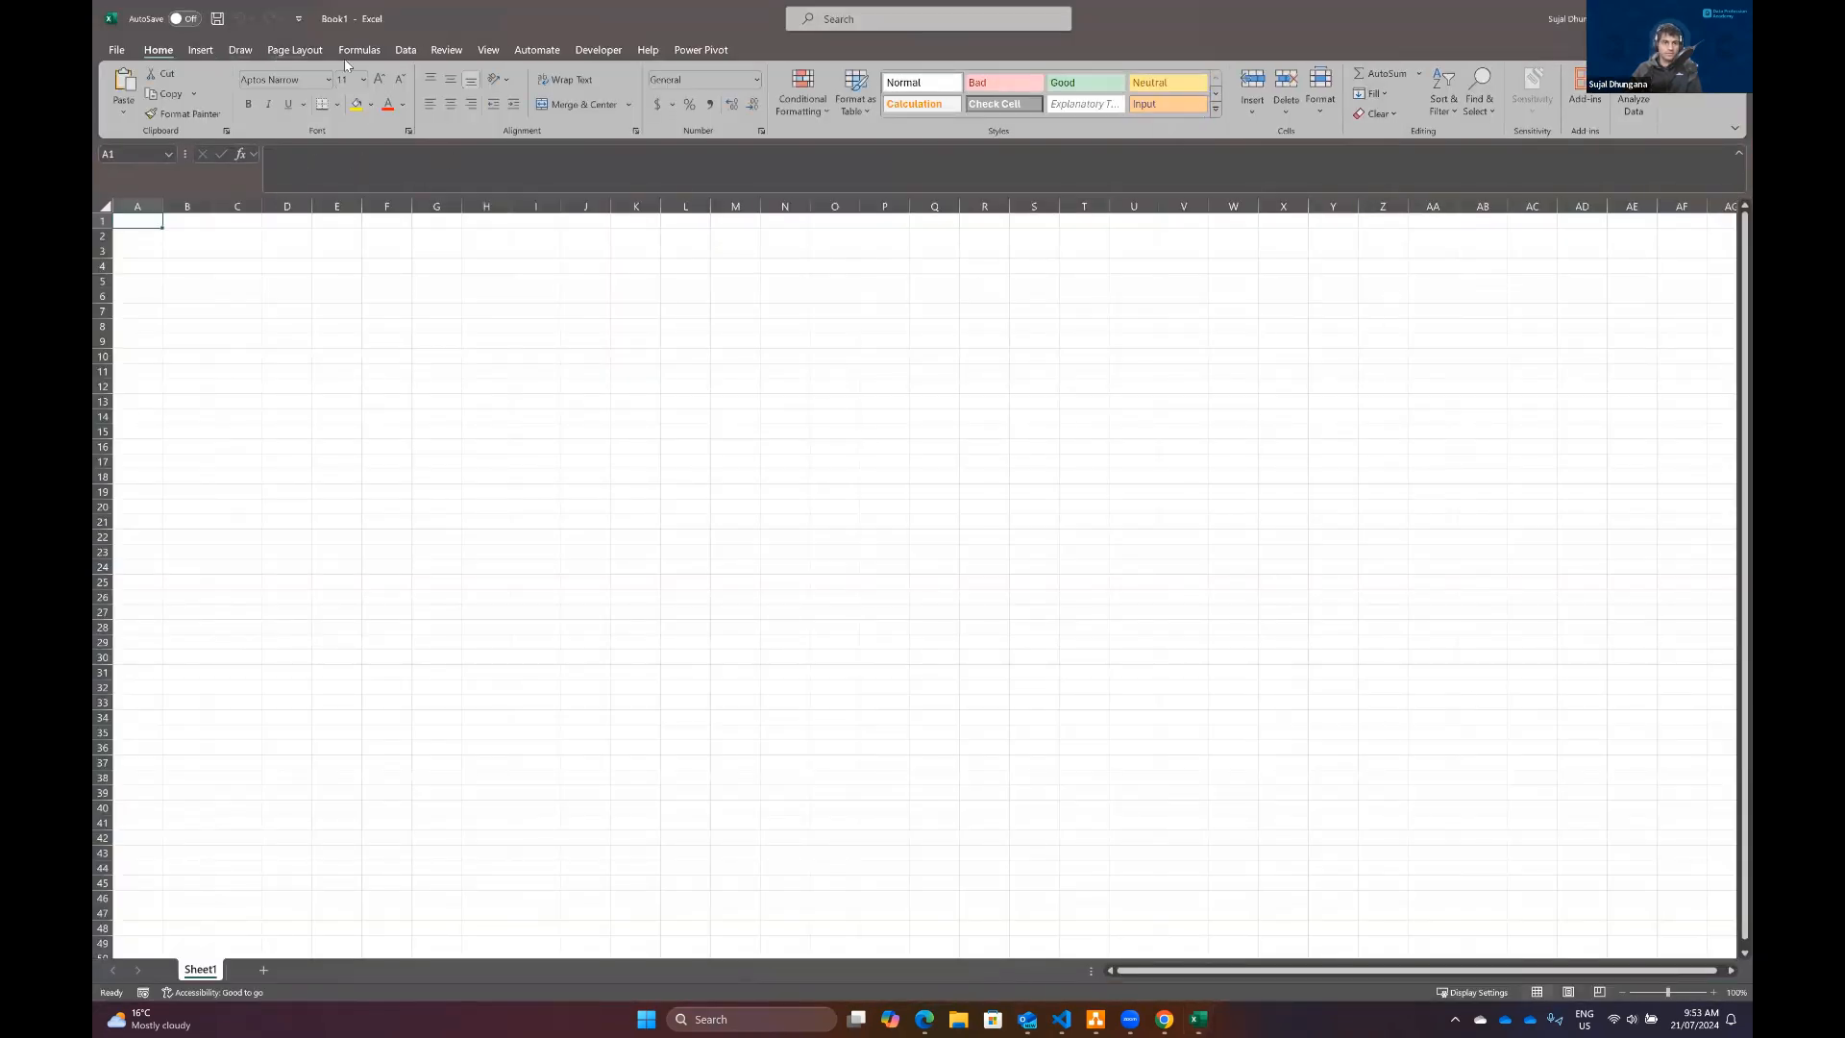
click(402, 53)
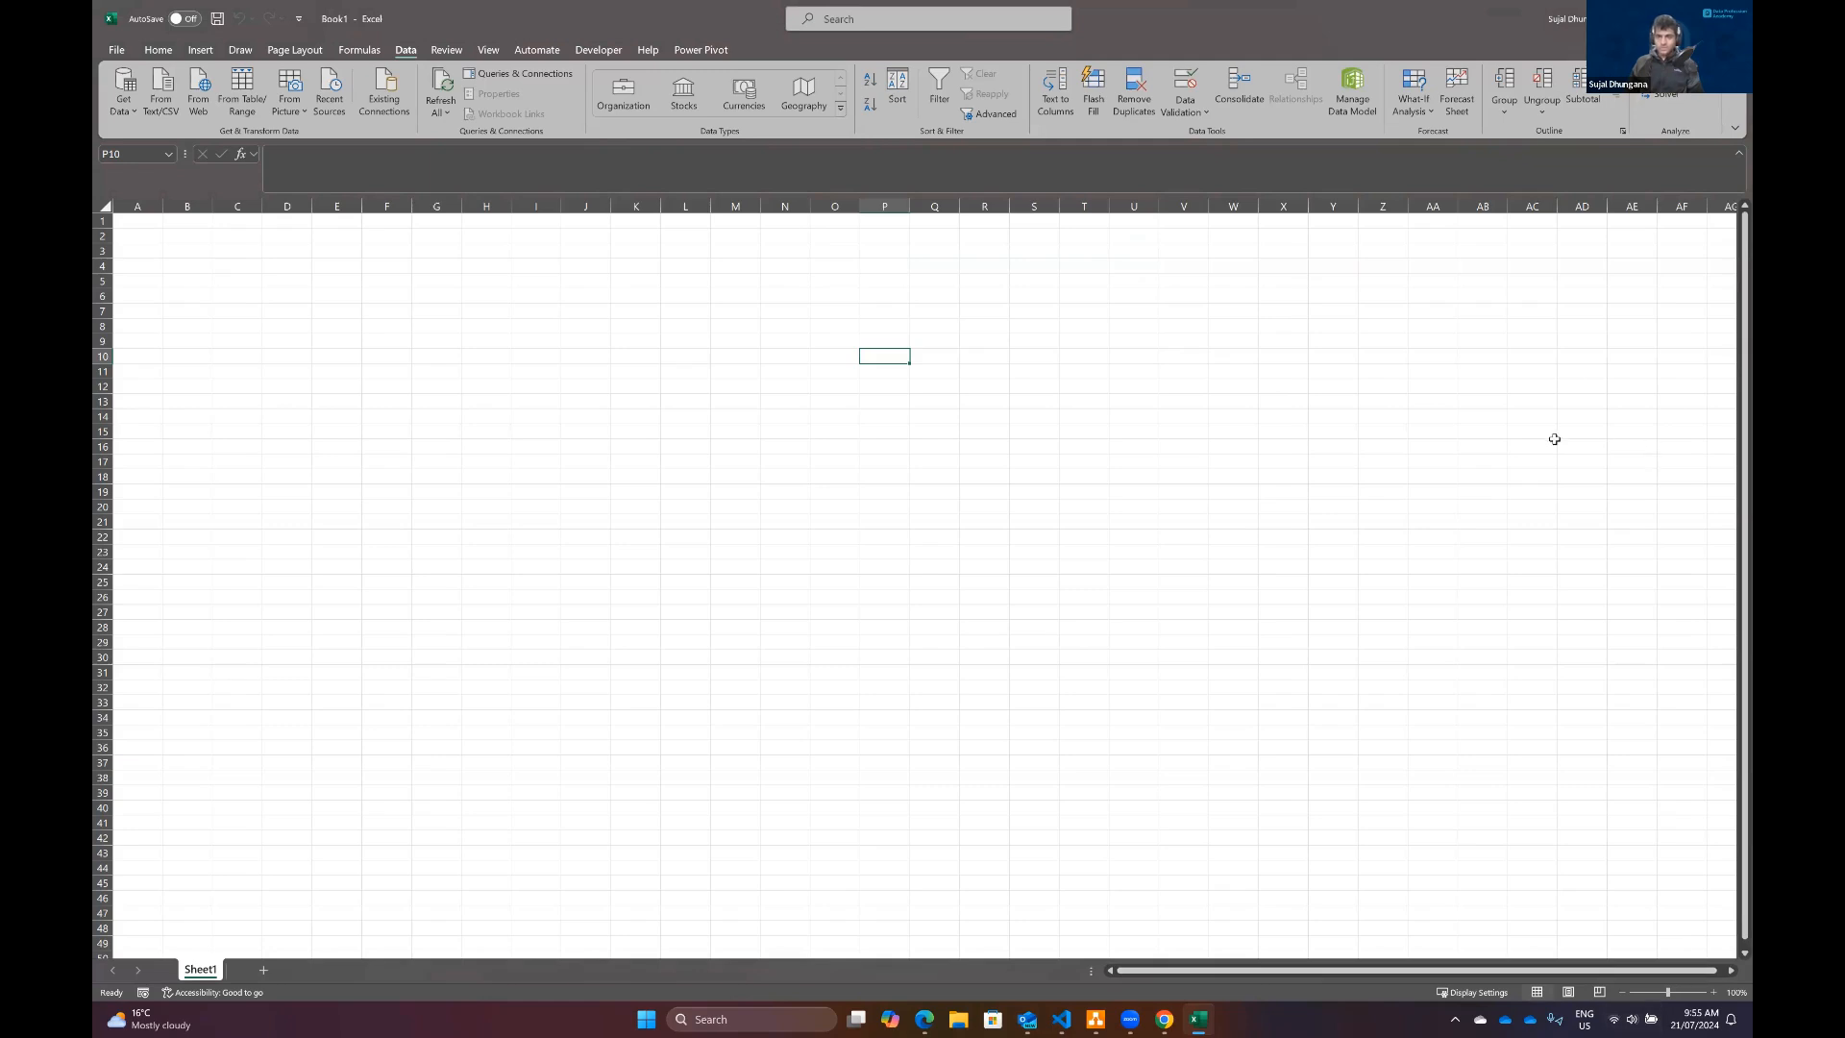
click(1674, 74)
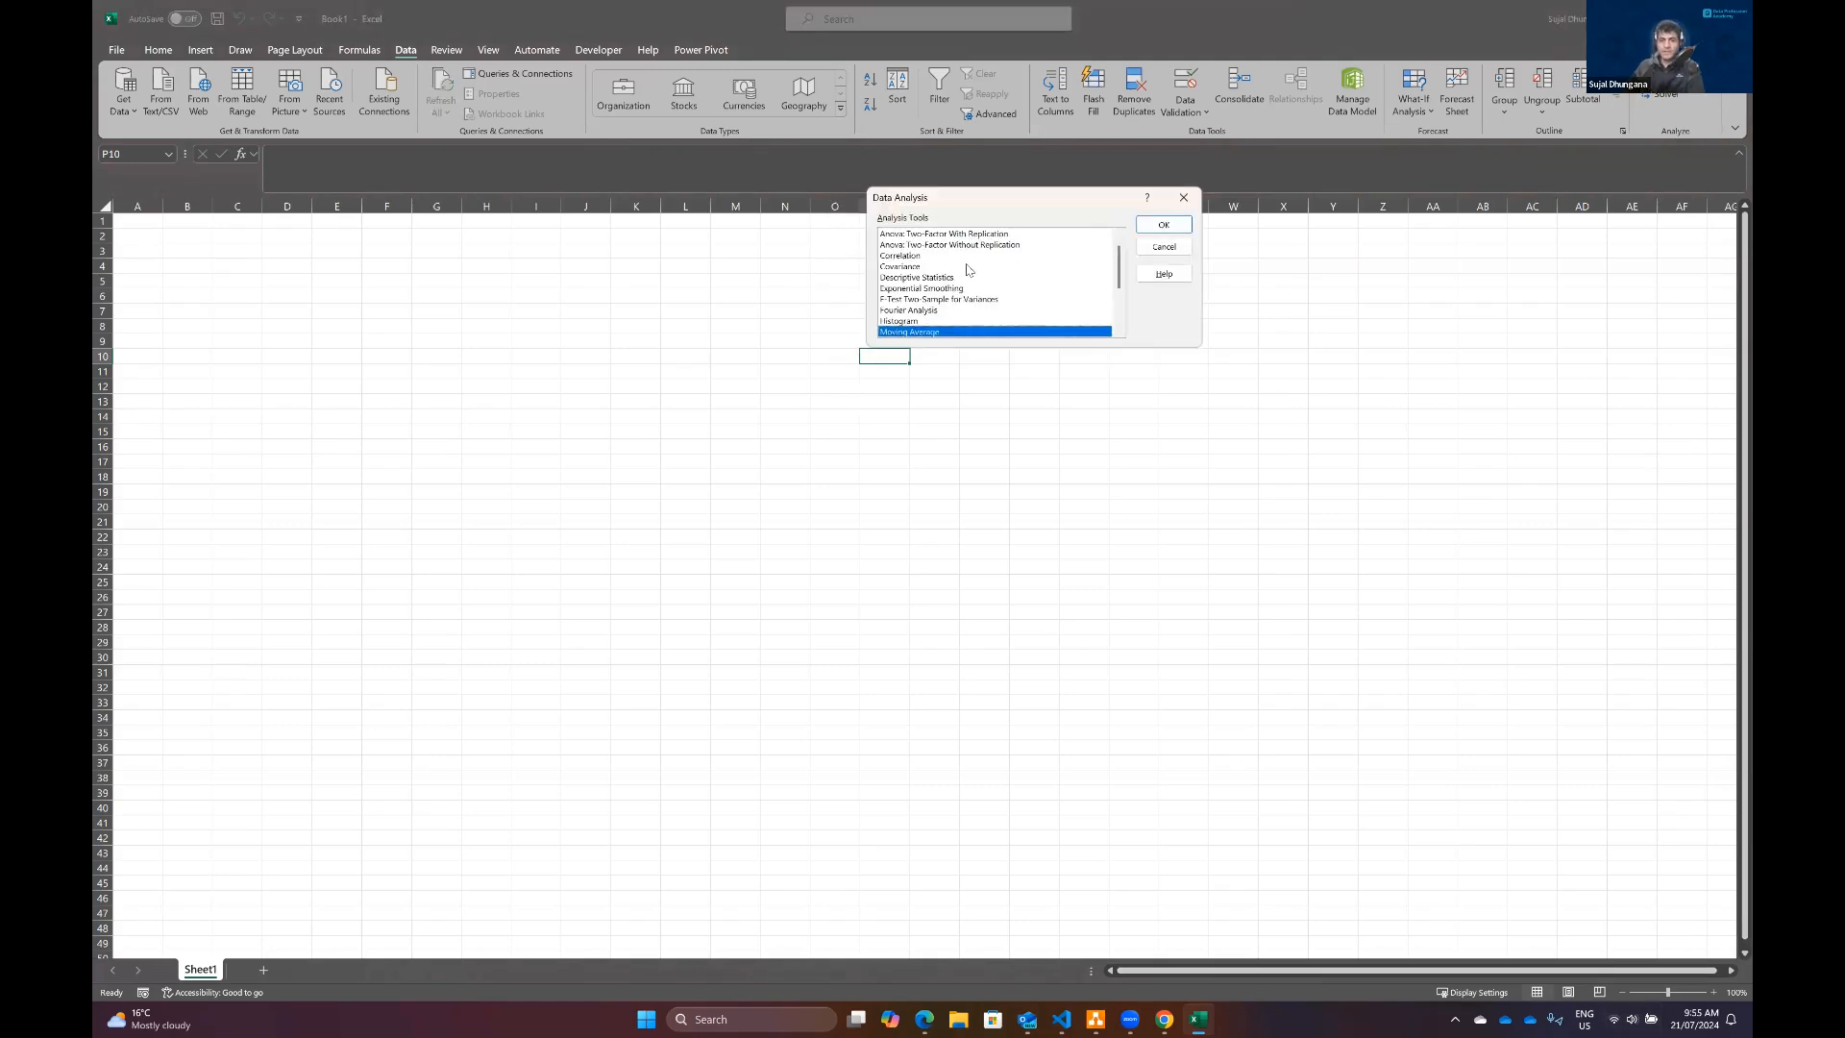
Step: Examine the available analysis tools in the list, from Anova: Single Factor through Regression
scroll(970, 267, up, 1)
drag(993, 192, 1180, 225)
click(1140, 267)
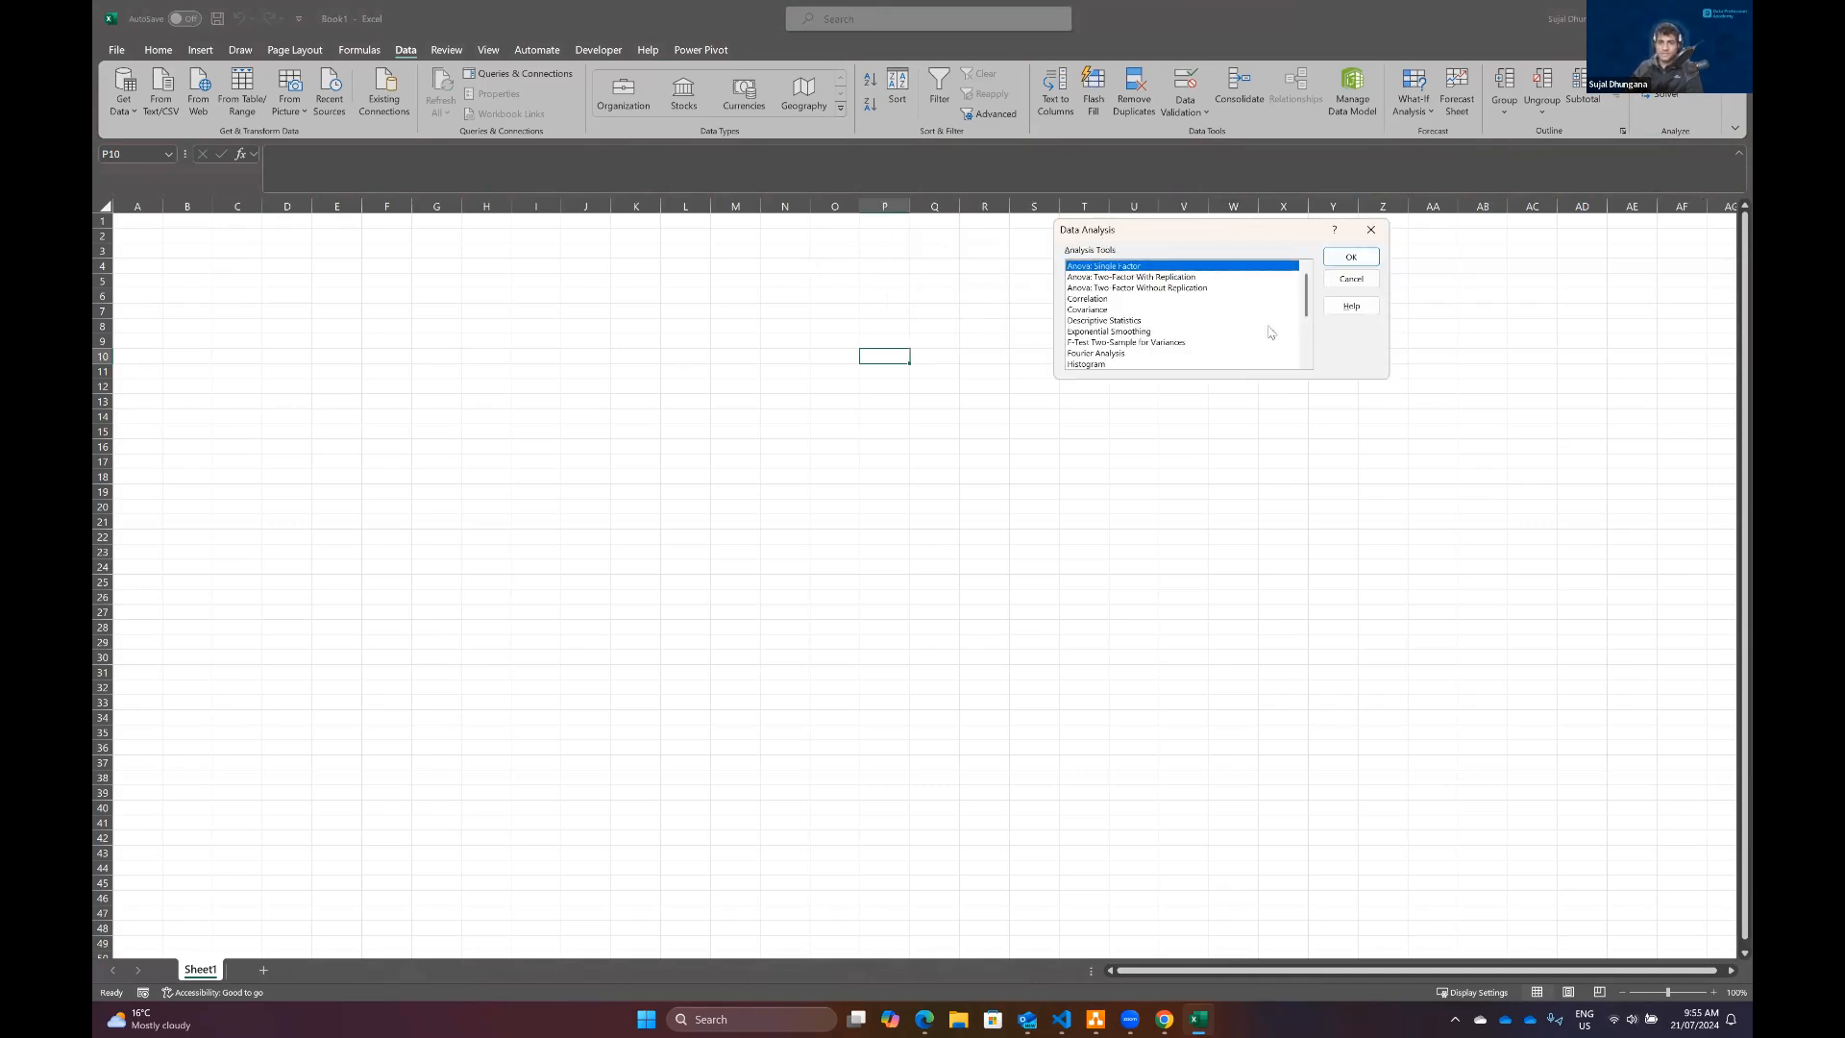
key(Down)
key(Down)
key(Down)
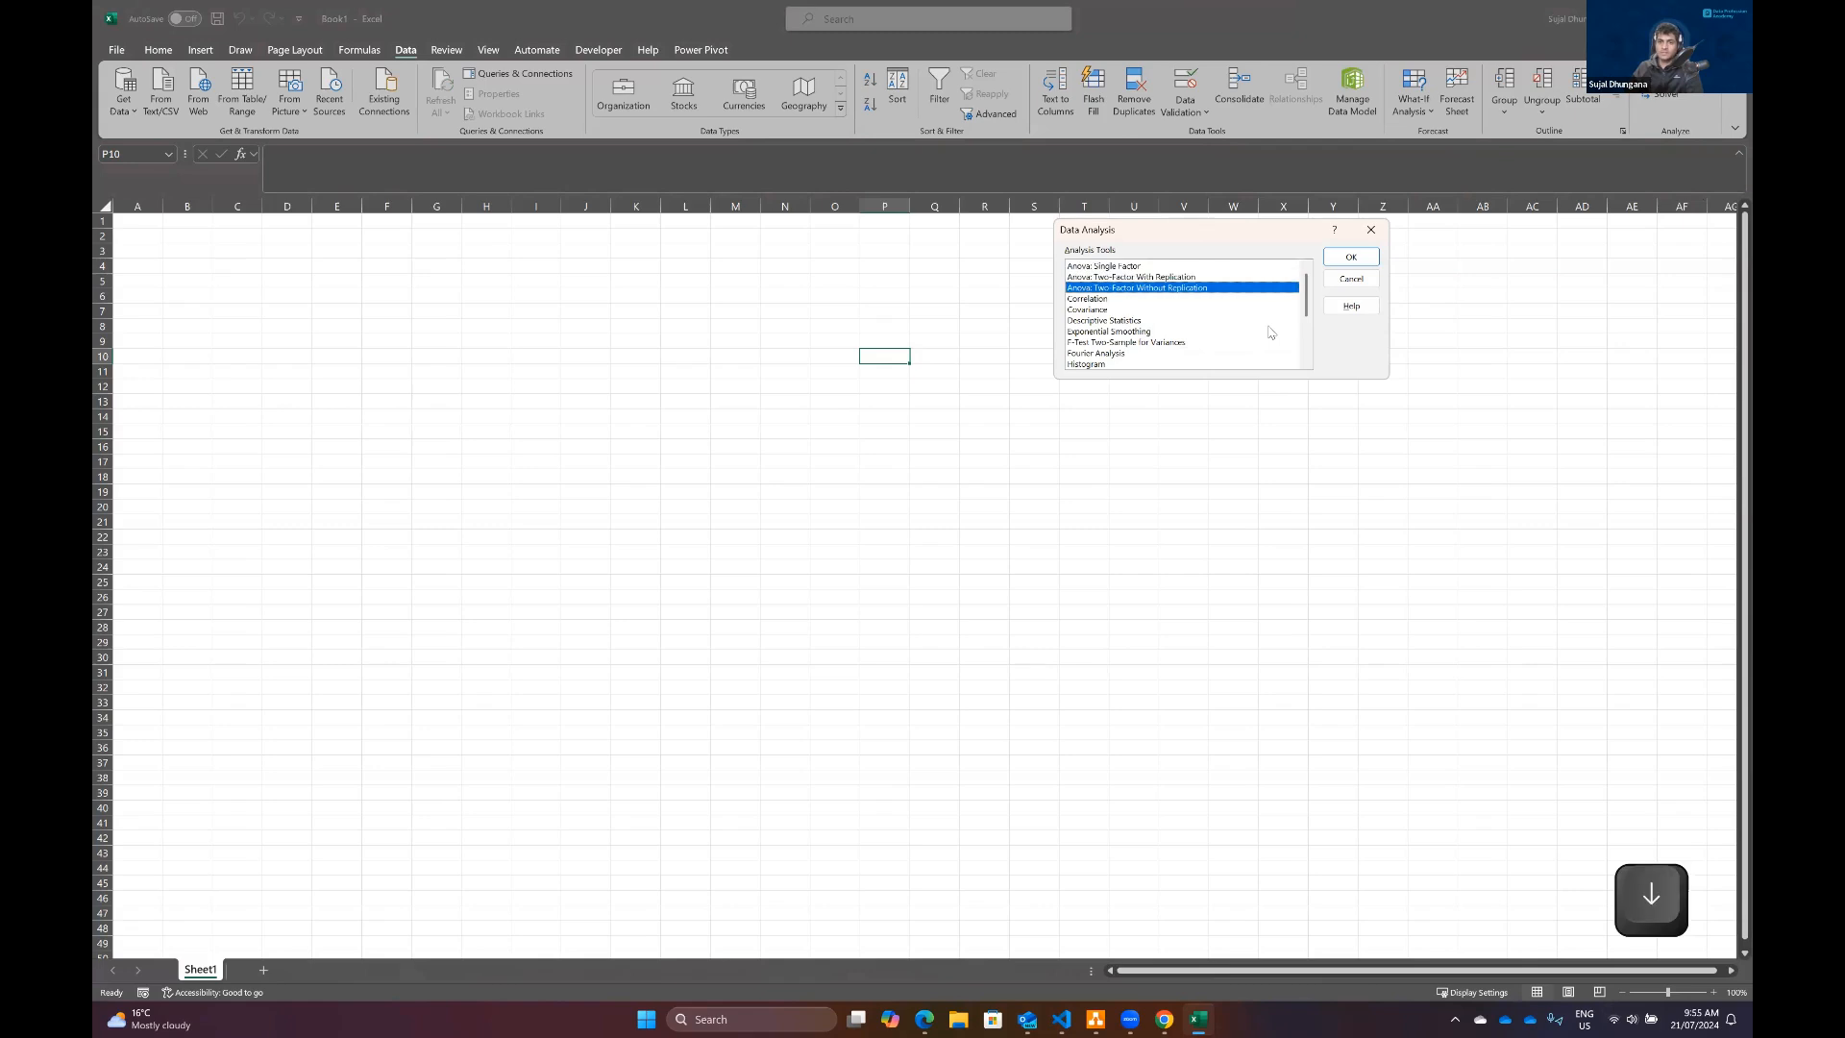
key(Down)
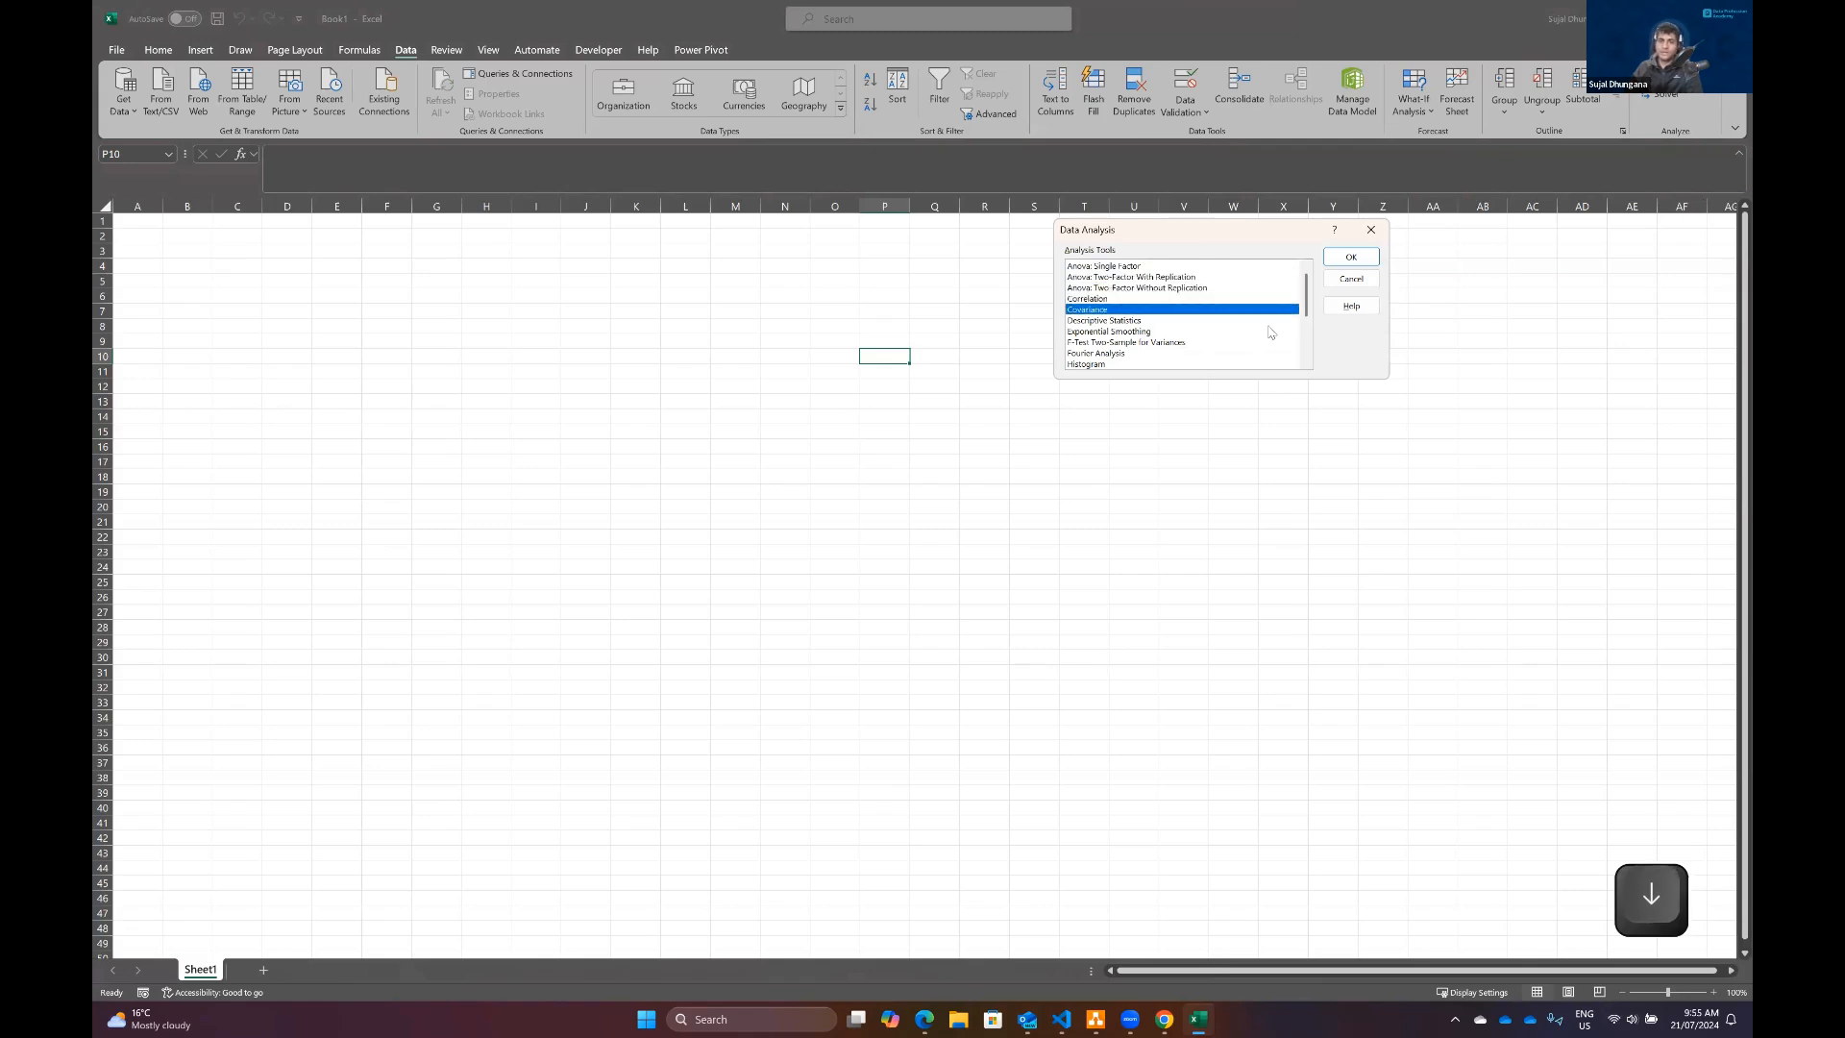
key(Down)
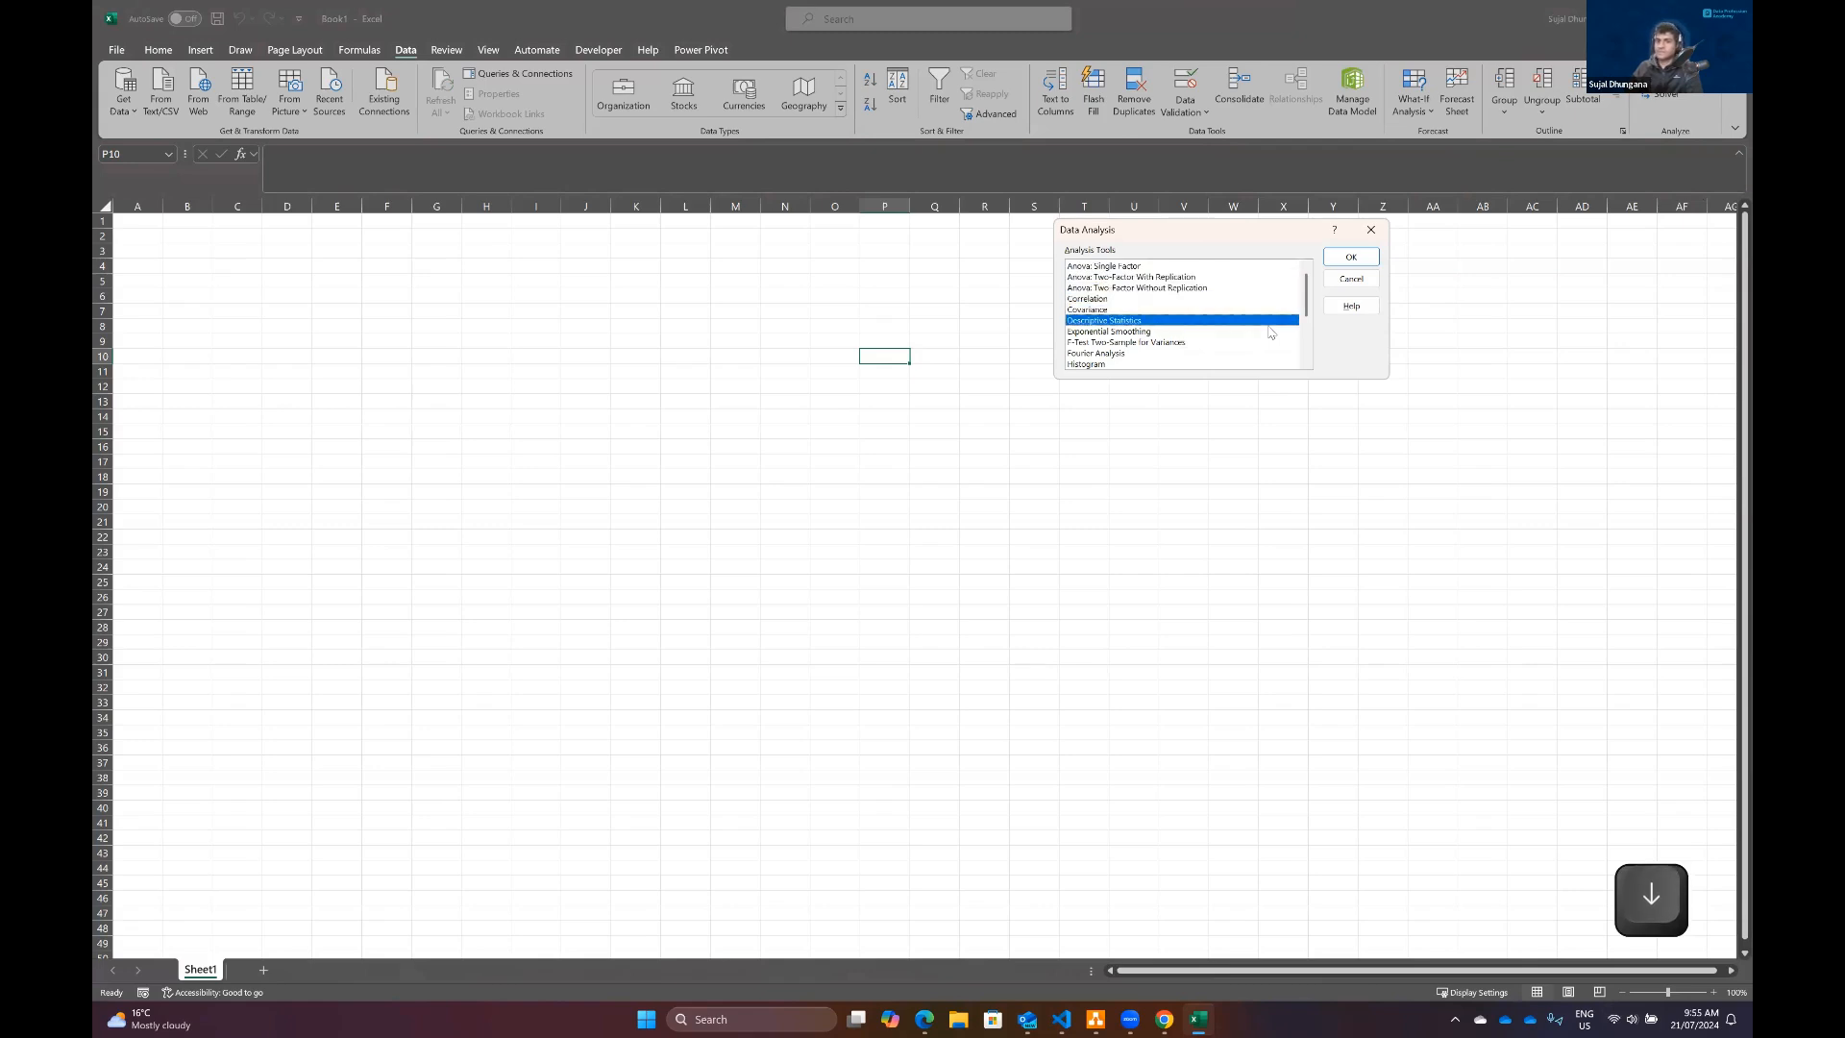
key(Down)
key(Down)
key(Up)
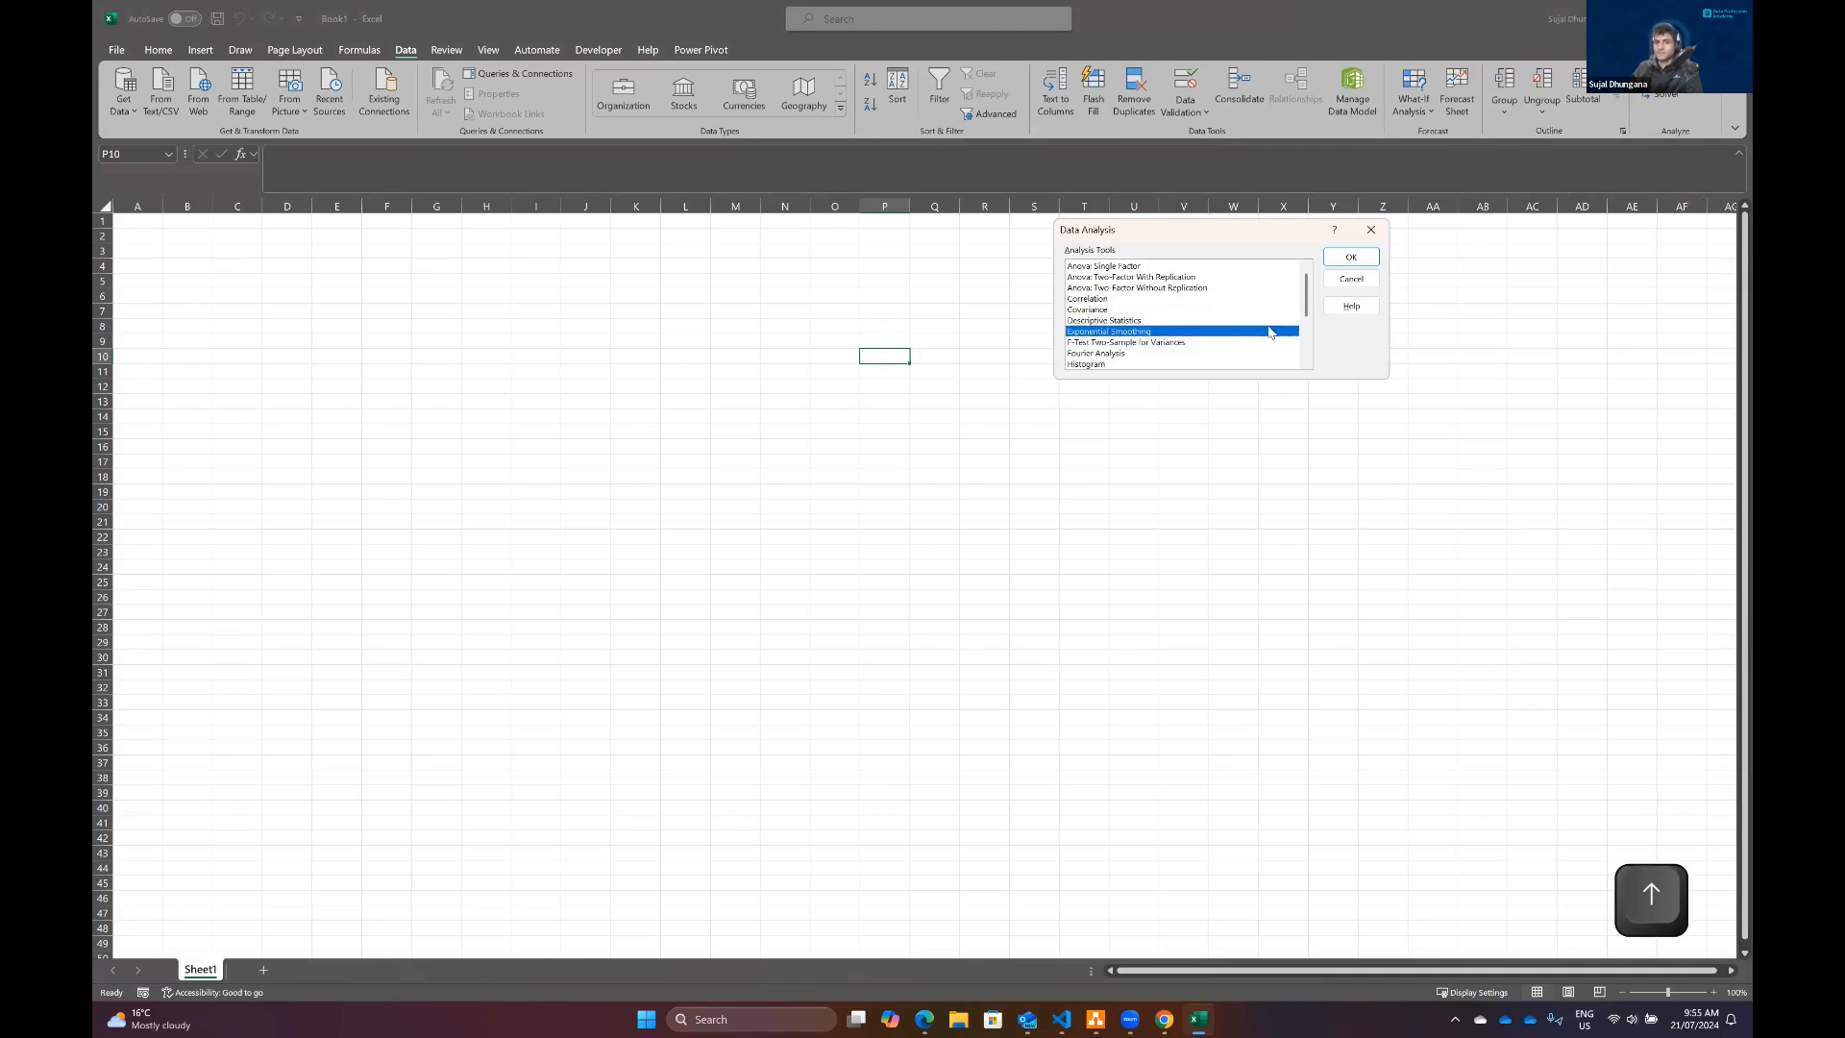
key(Down)
key(Down)
key(Down)
key(Down)
key(Down)
key(Down)
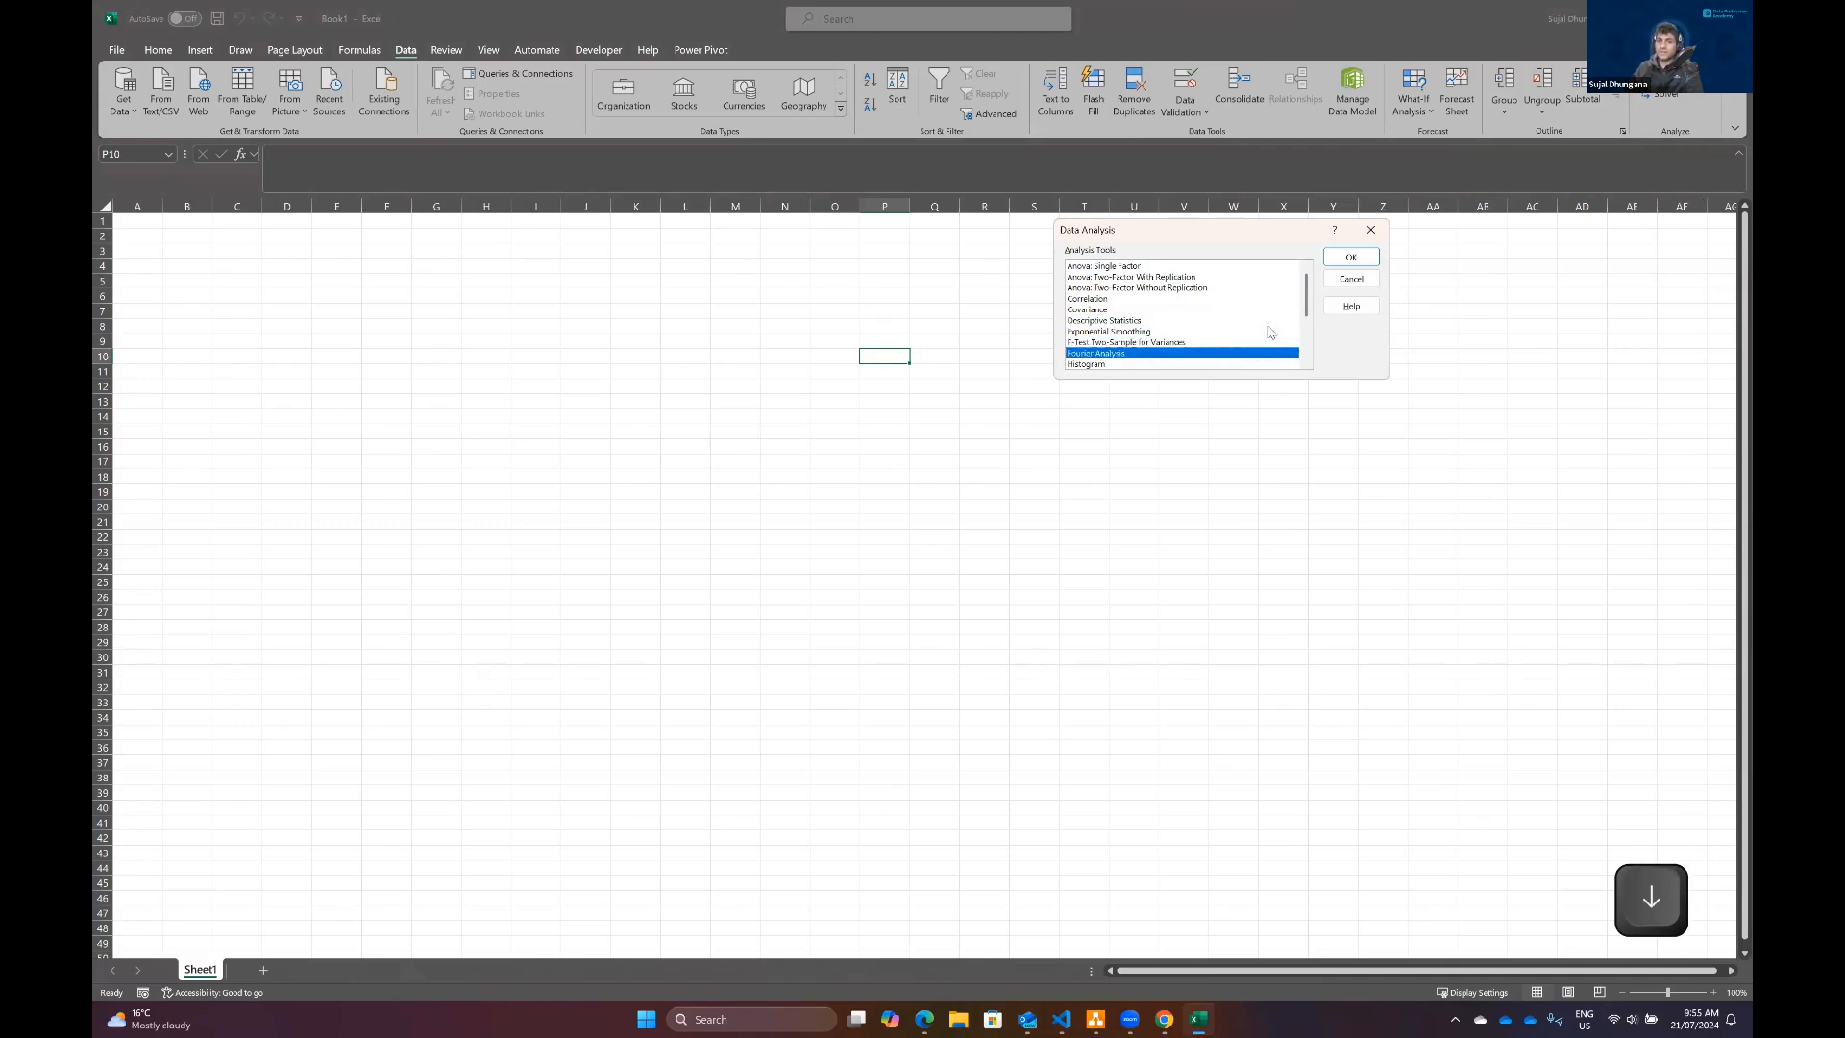
key(Up)
key(Up)
key(Up)
key(Down)
key(Down)
key(Down)
key(Down)
key(Down)
key(Up)
key(Up)
key(Up)
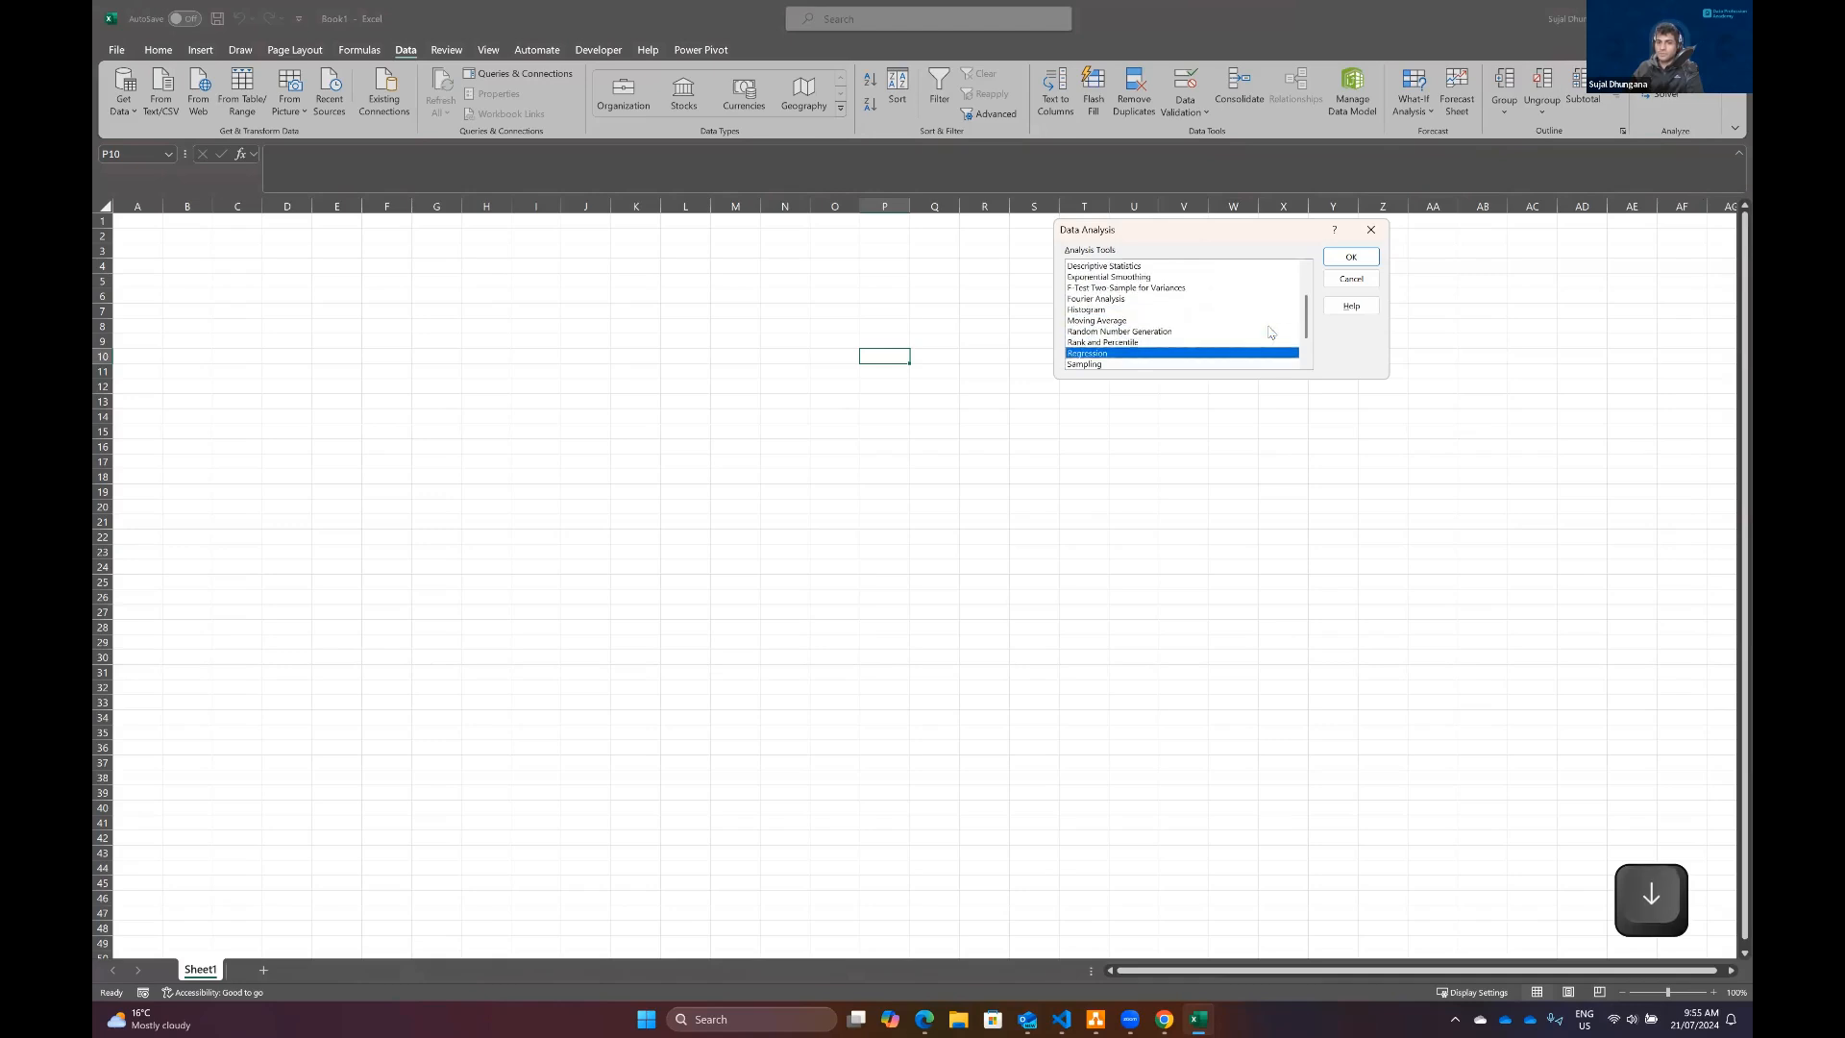
key(Down)
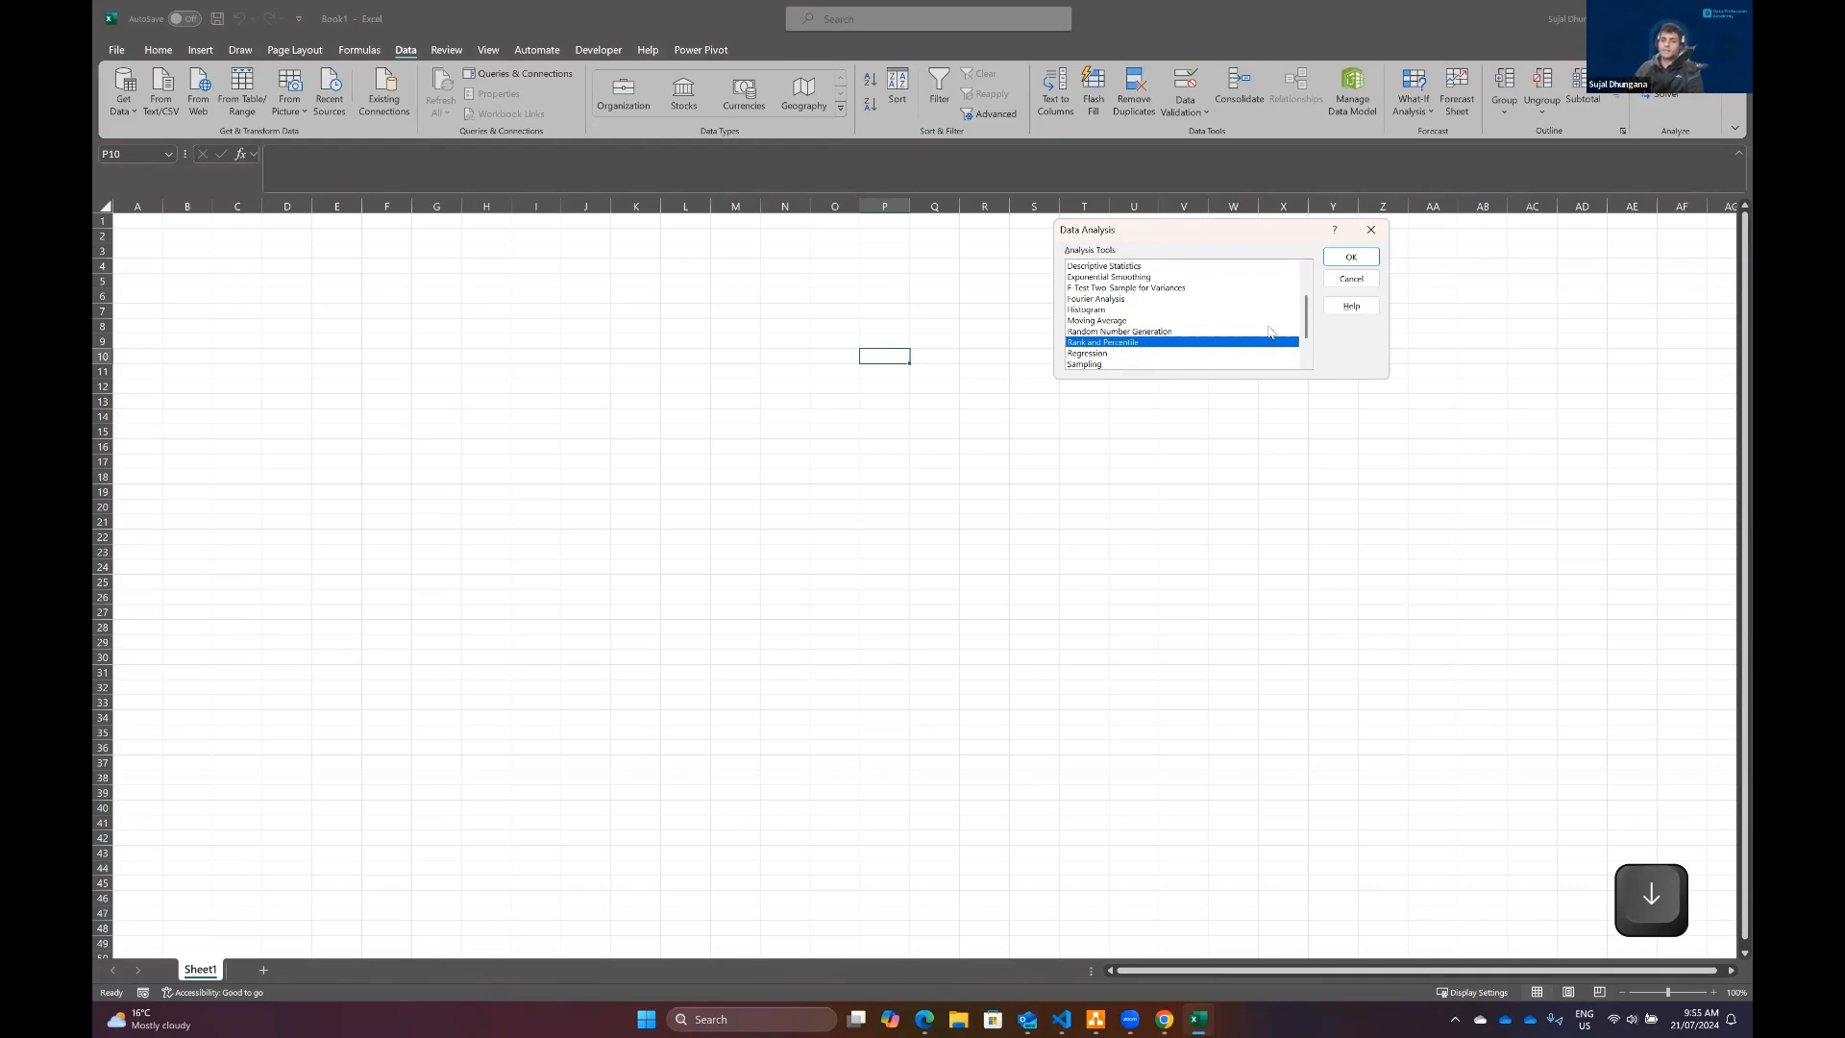
key(Up)
key(Up)
key(Up)
key(Up)
key(Up)
key(Up)
key(Up)
key(Up)
key(Up)
key(Up)
key(Up)
key(Up)
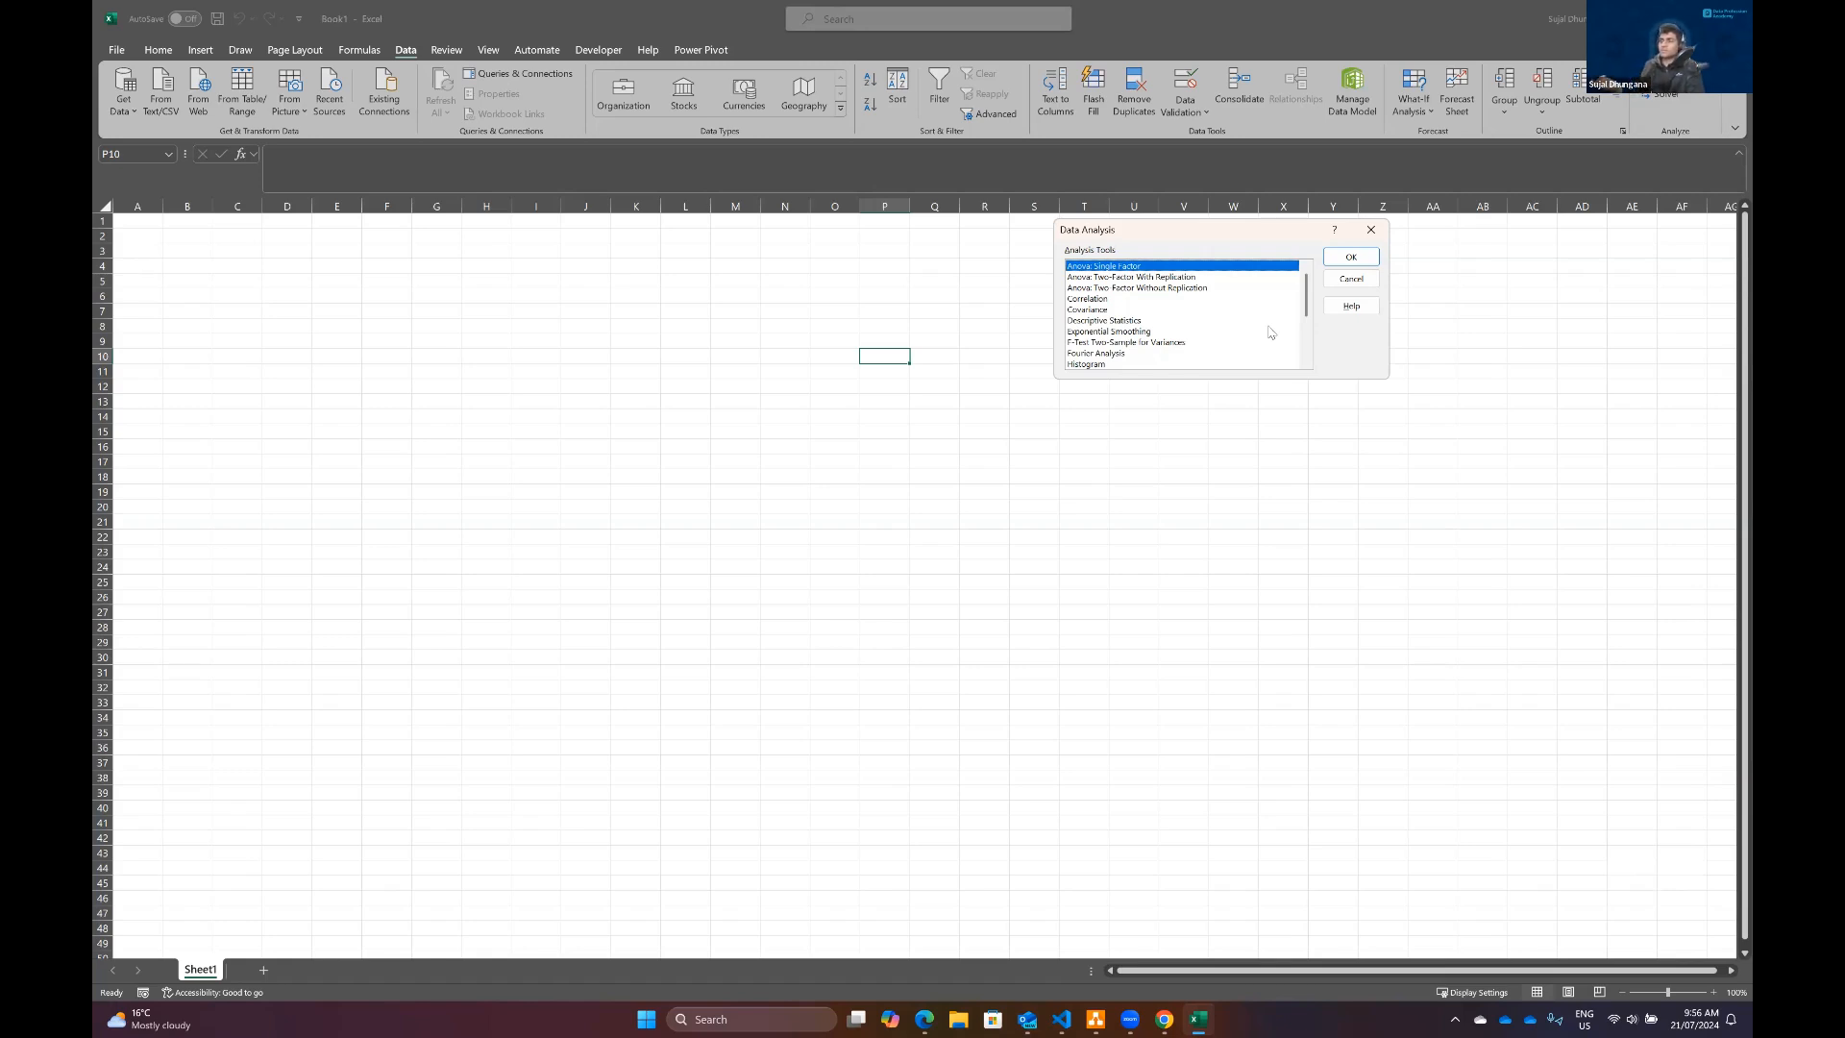
Step: Review the Correlation, Covariance, Descriptive Statistics, F-Test and Regression entries, and close the Data Analysis dialog without running any tool
click(1105, 302)
click(1116, 313)
click(1118, 321)
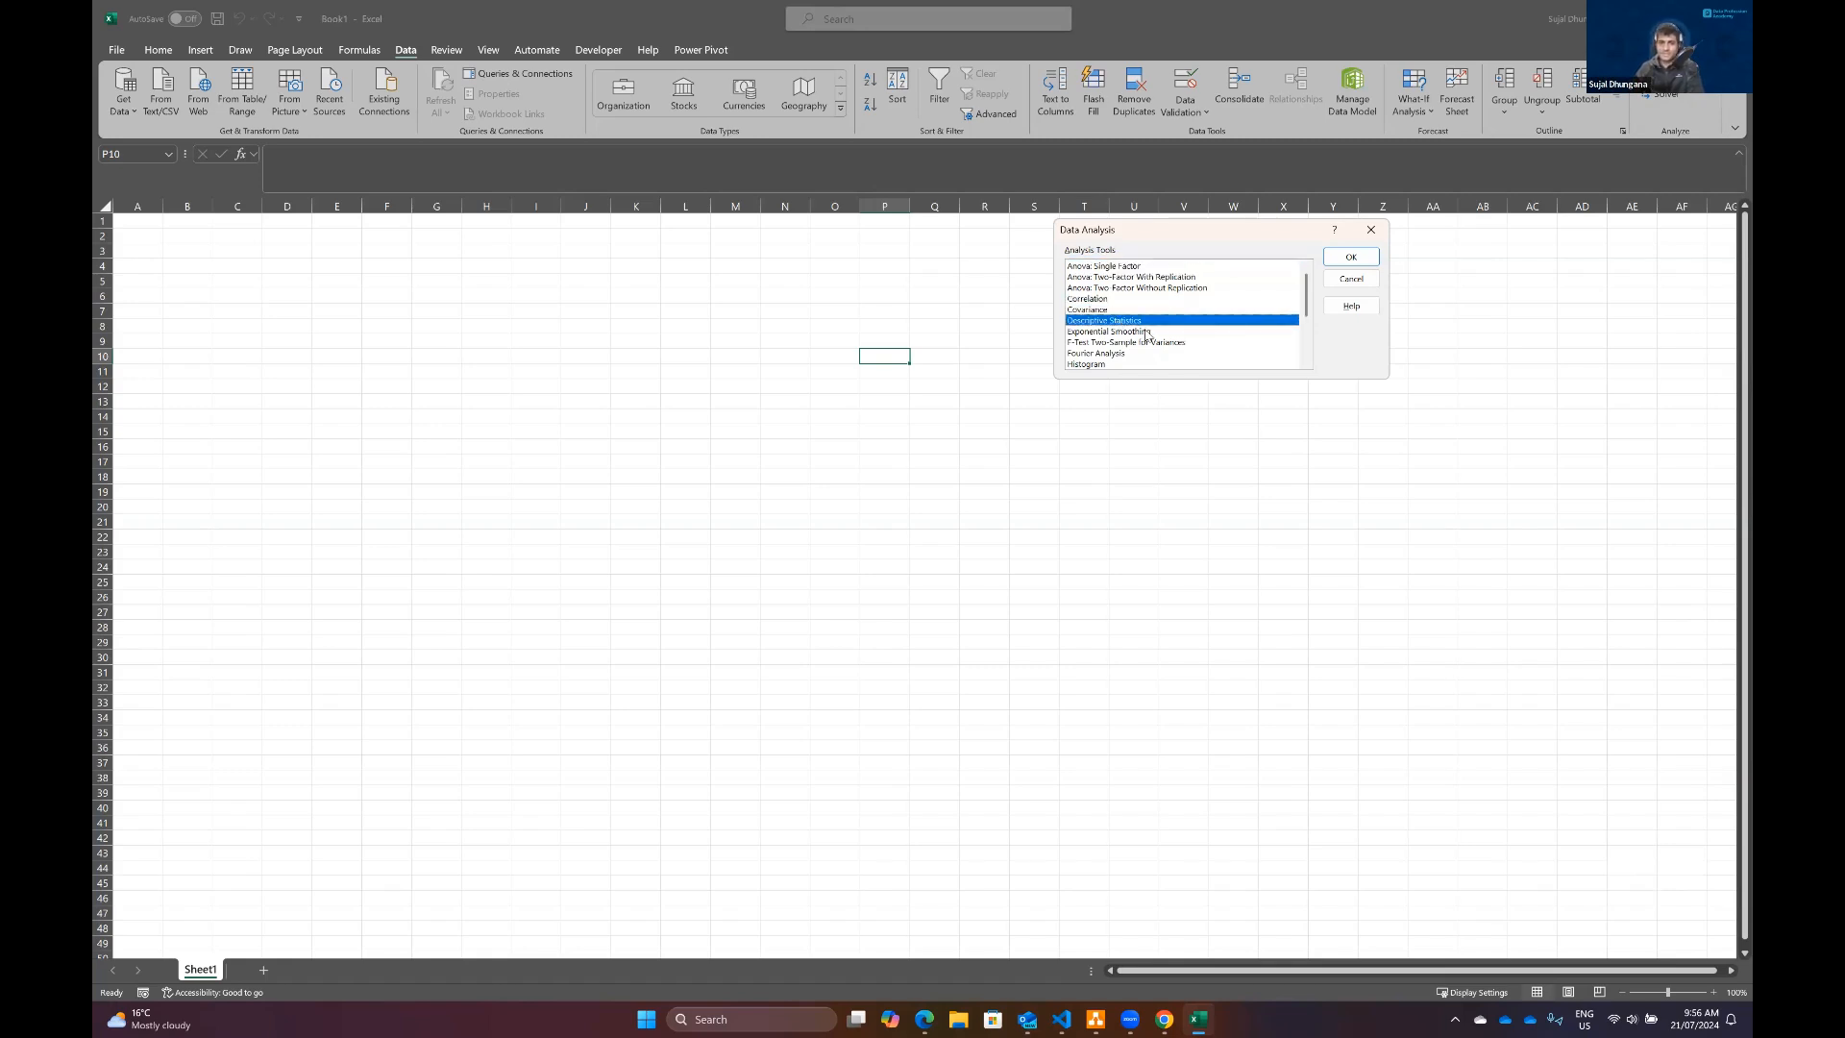
scroll(1120, 323, down, 1)
click(1144, 311)
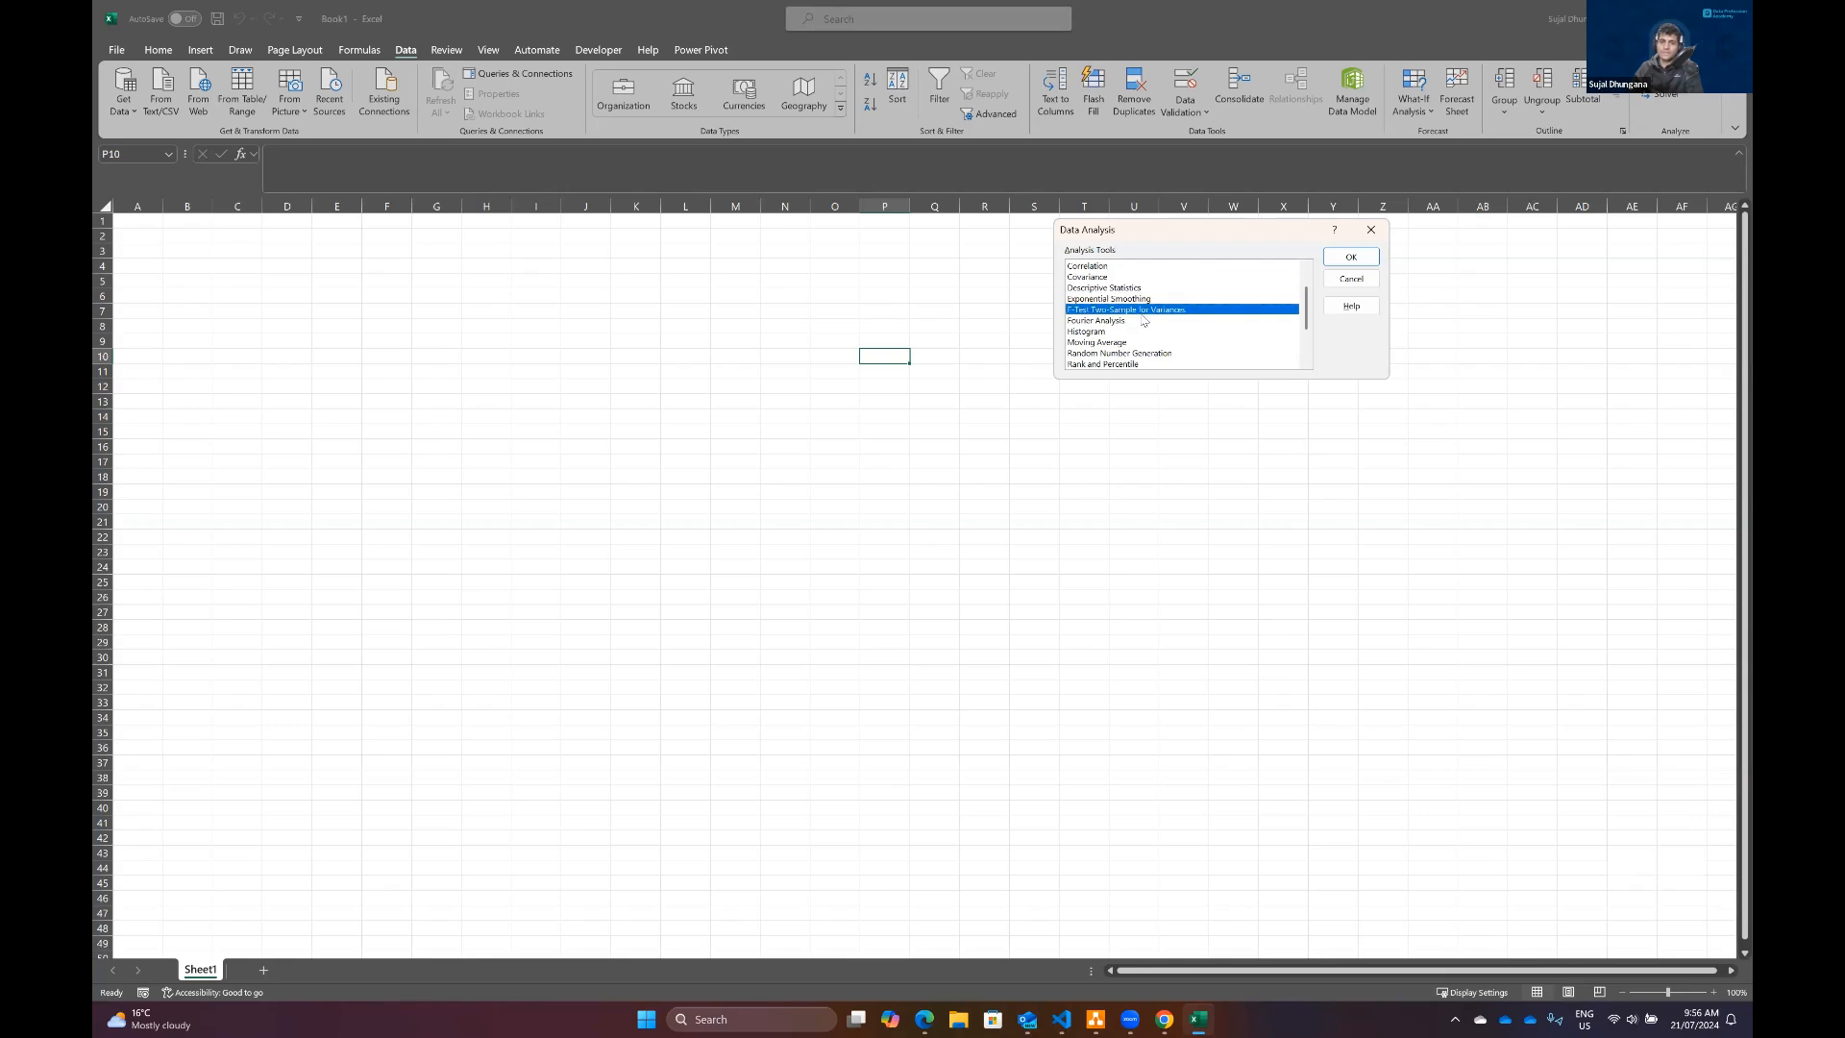
scroll(1144, 318, down, 2)
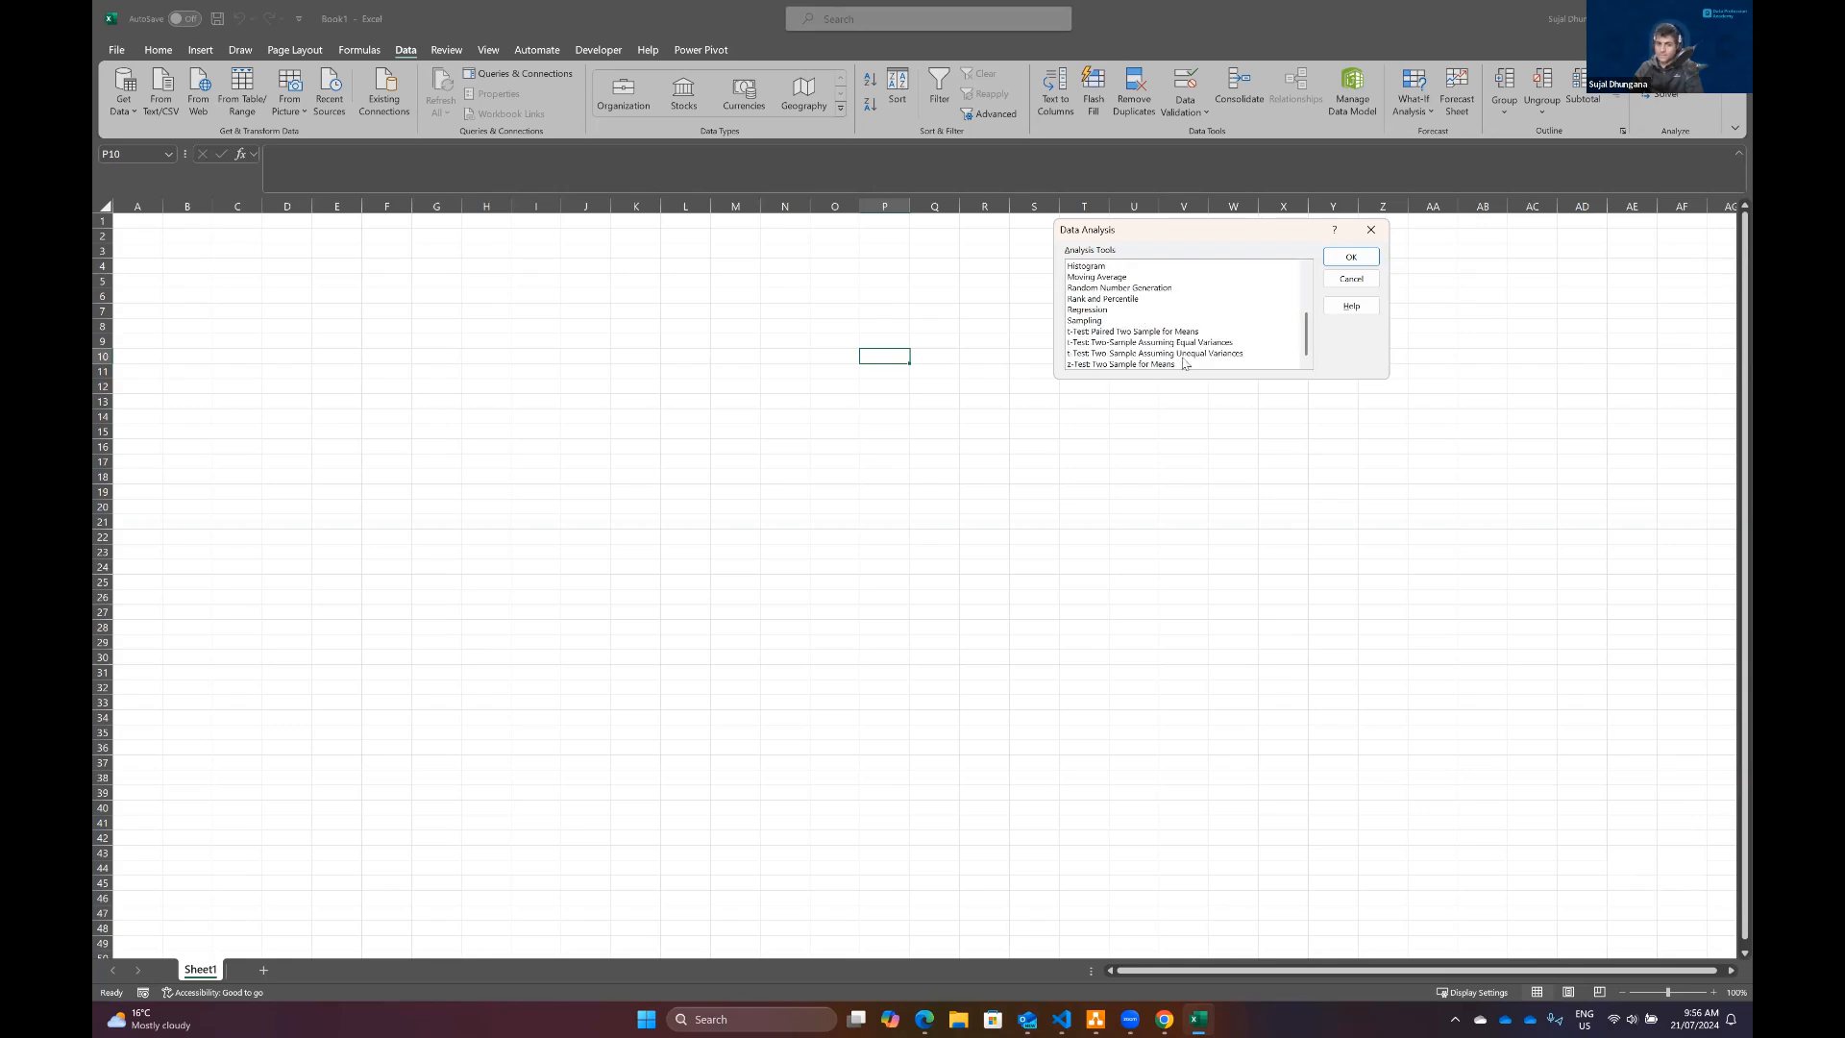
click(1113, 311)
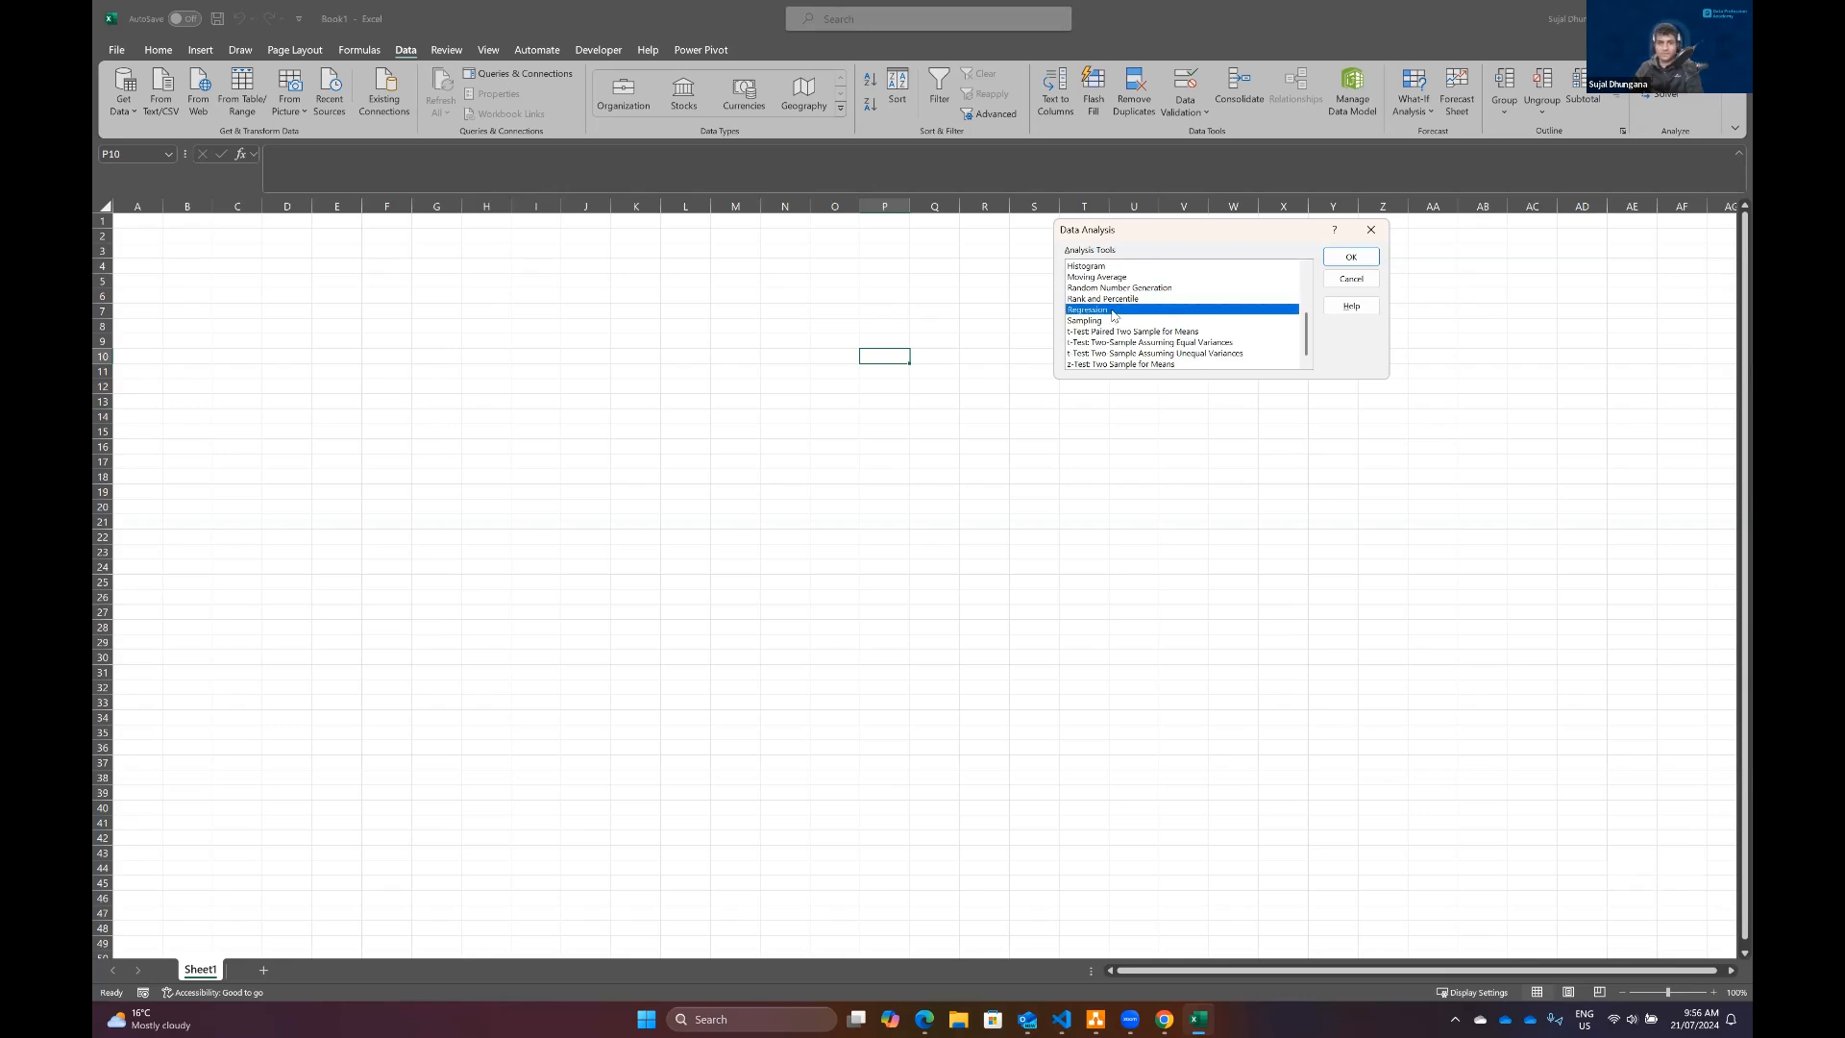
key(Escape)
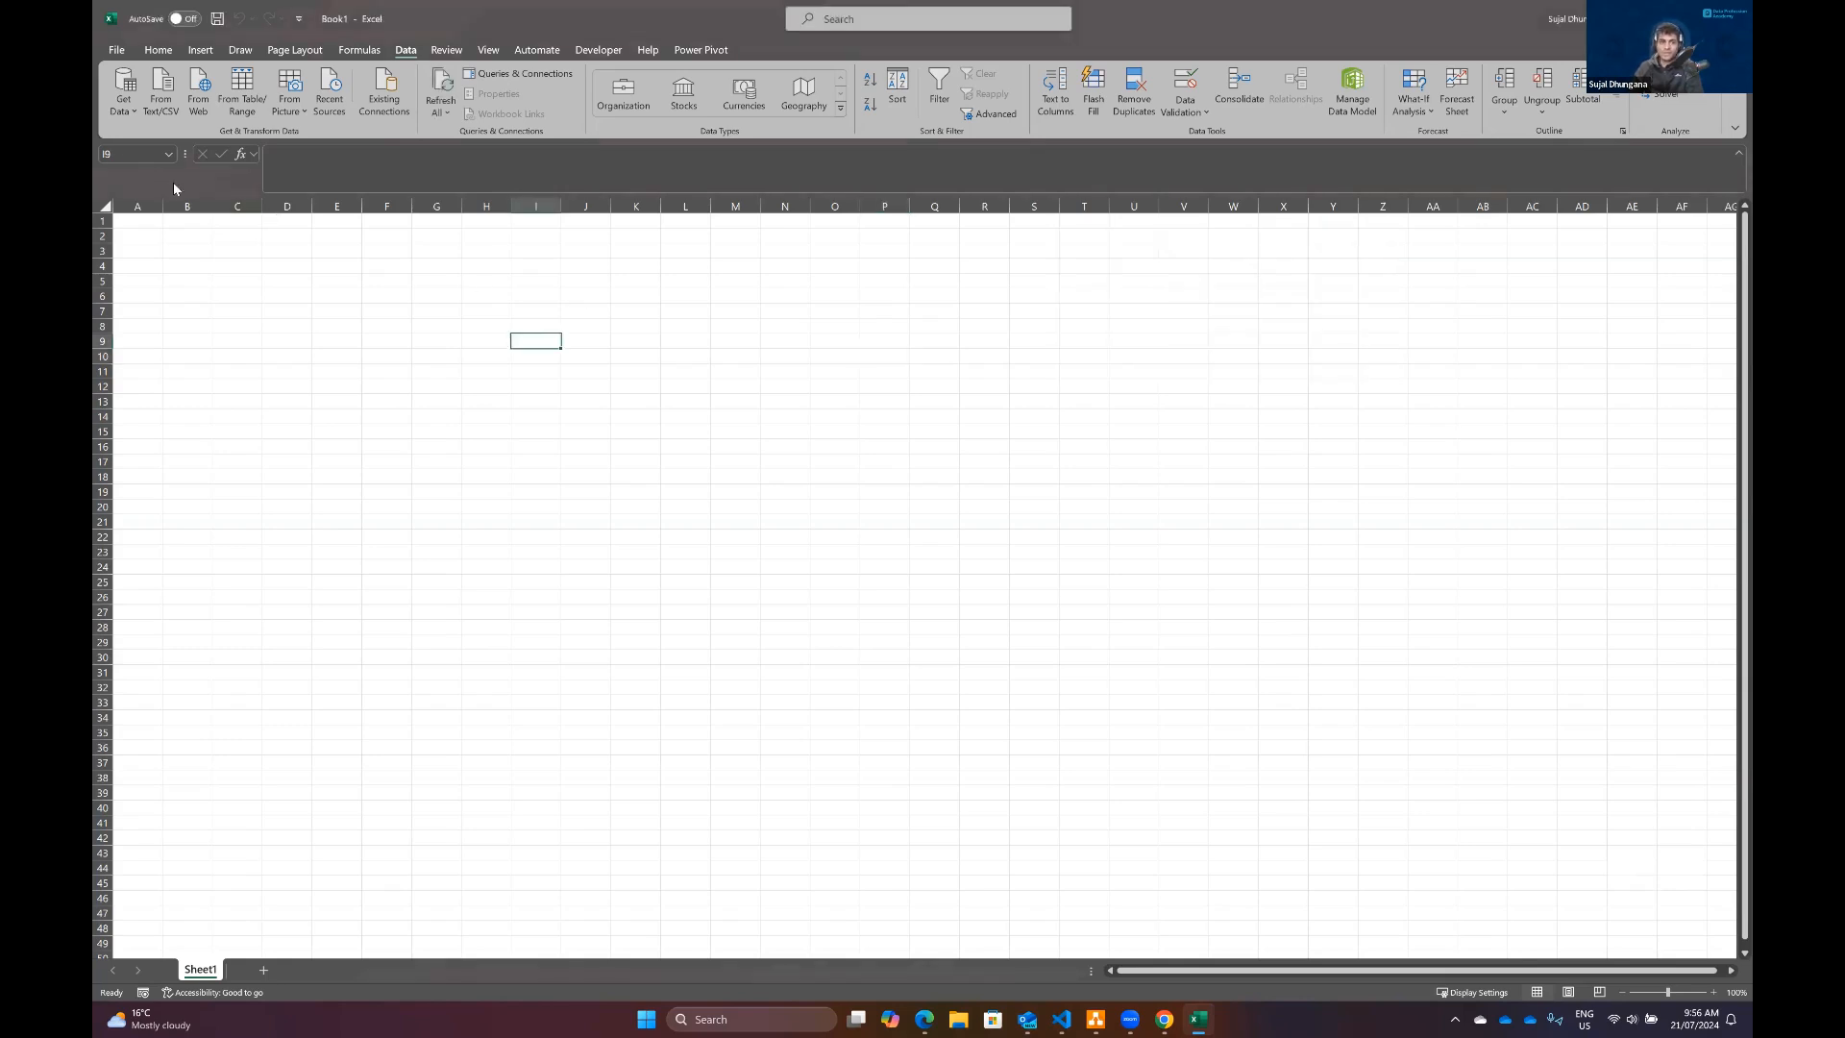
Step: Enter the column headers x in A1 and y in B1
click(144, 217)
click(1714, 993)
click(1714, 992)
click(1713, 992)
click(1713, 993)
text(x)
key(Right)
text(y)
key(Return)
Step: Enter the formula =RAND() in A2 and widen column A to show more decimals
key(Left)
text(=RAN)
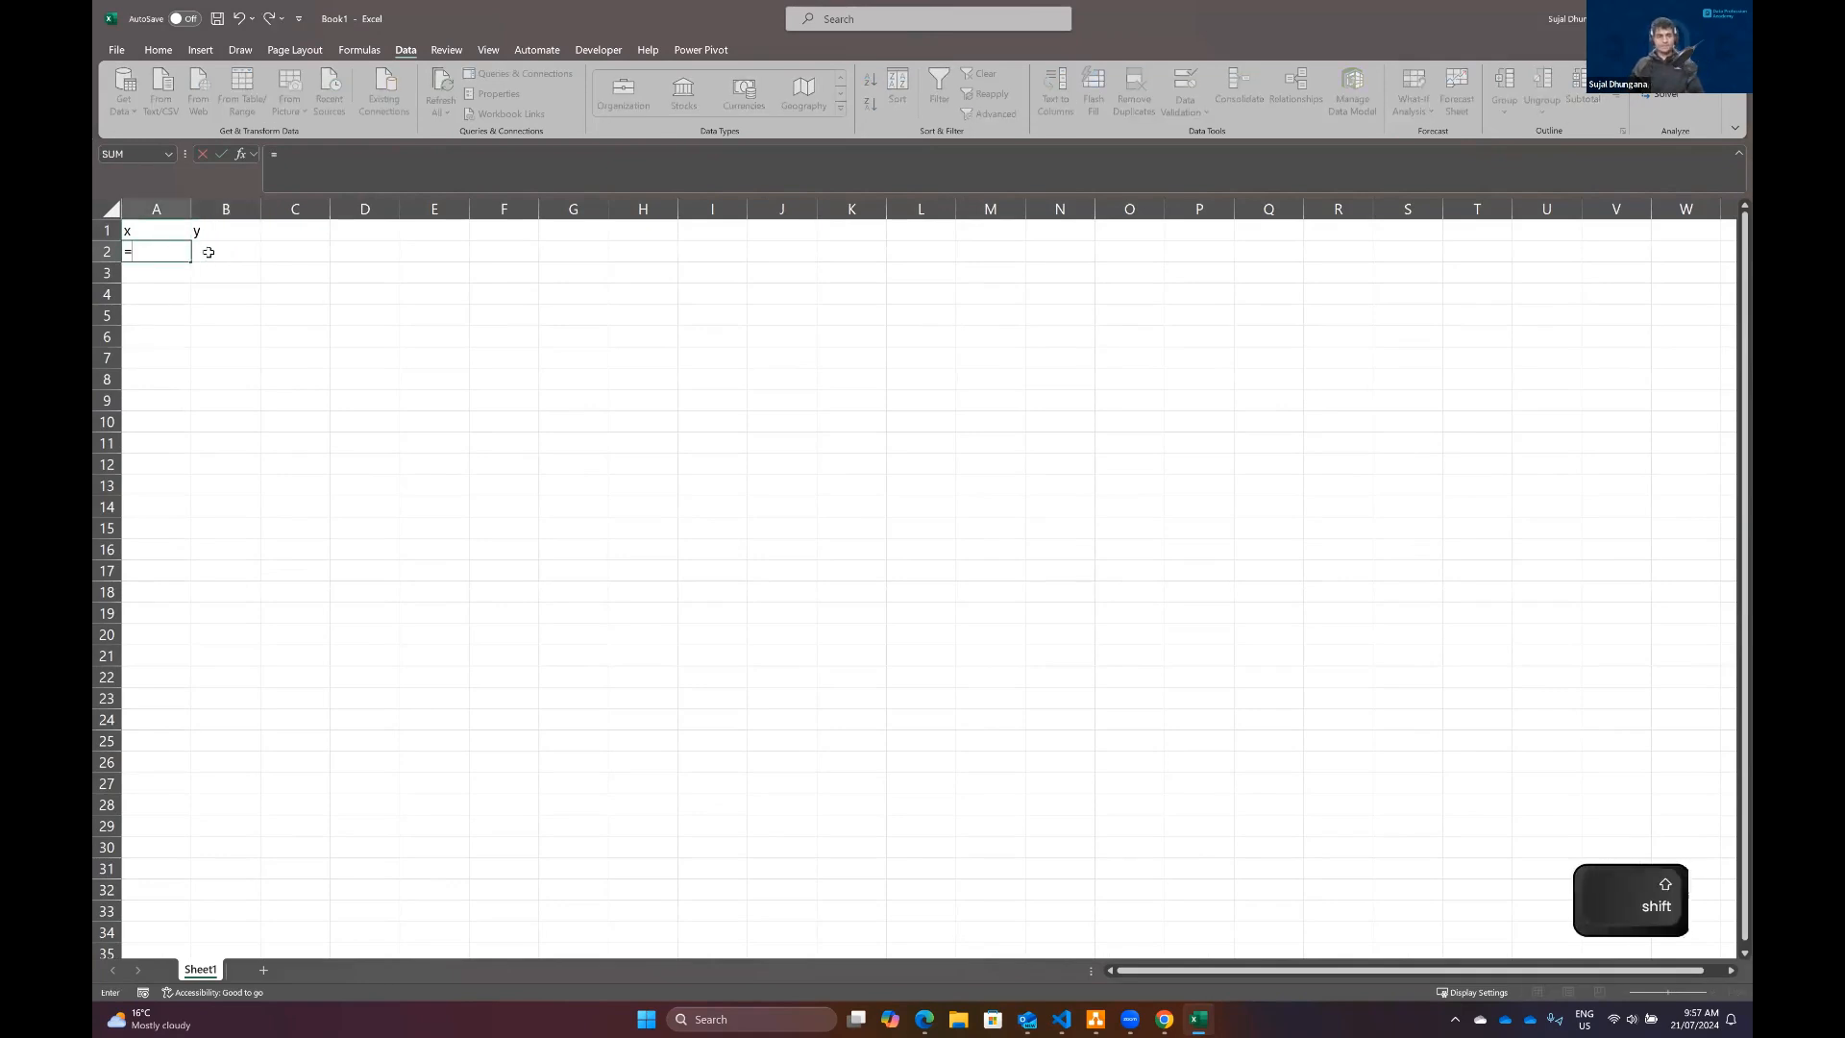
key(Tab)
text())
key(Return)
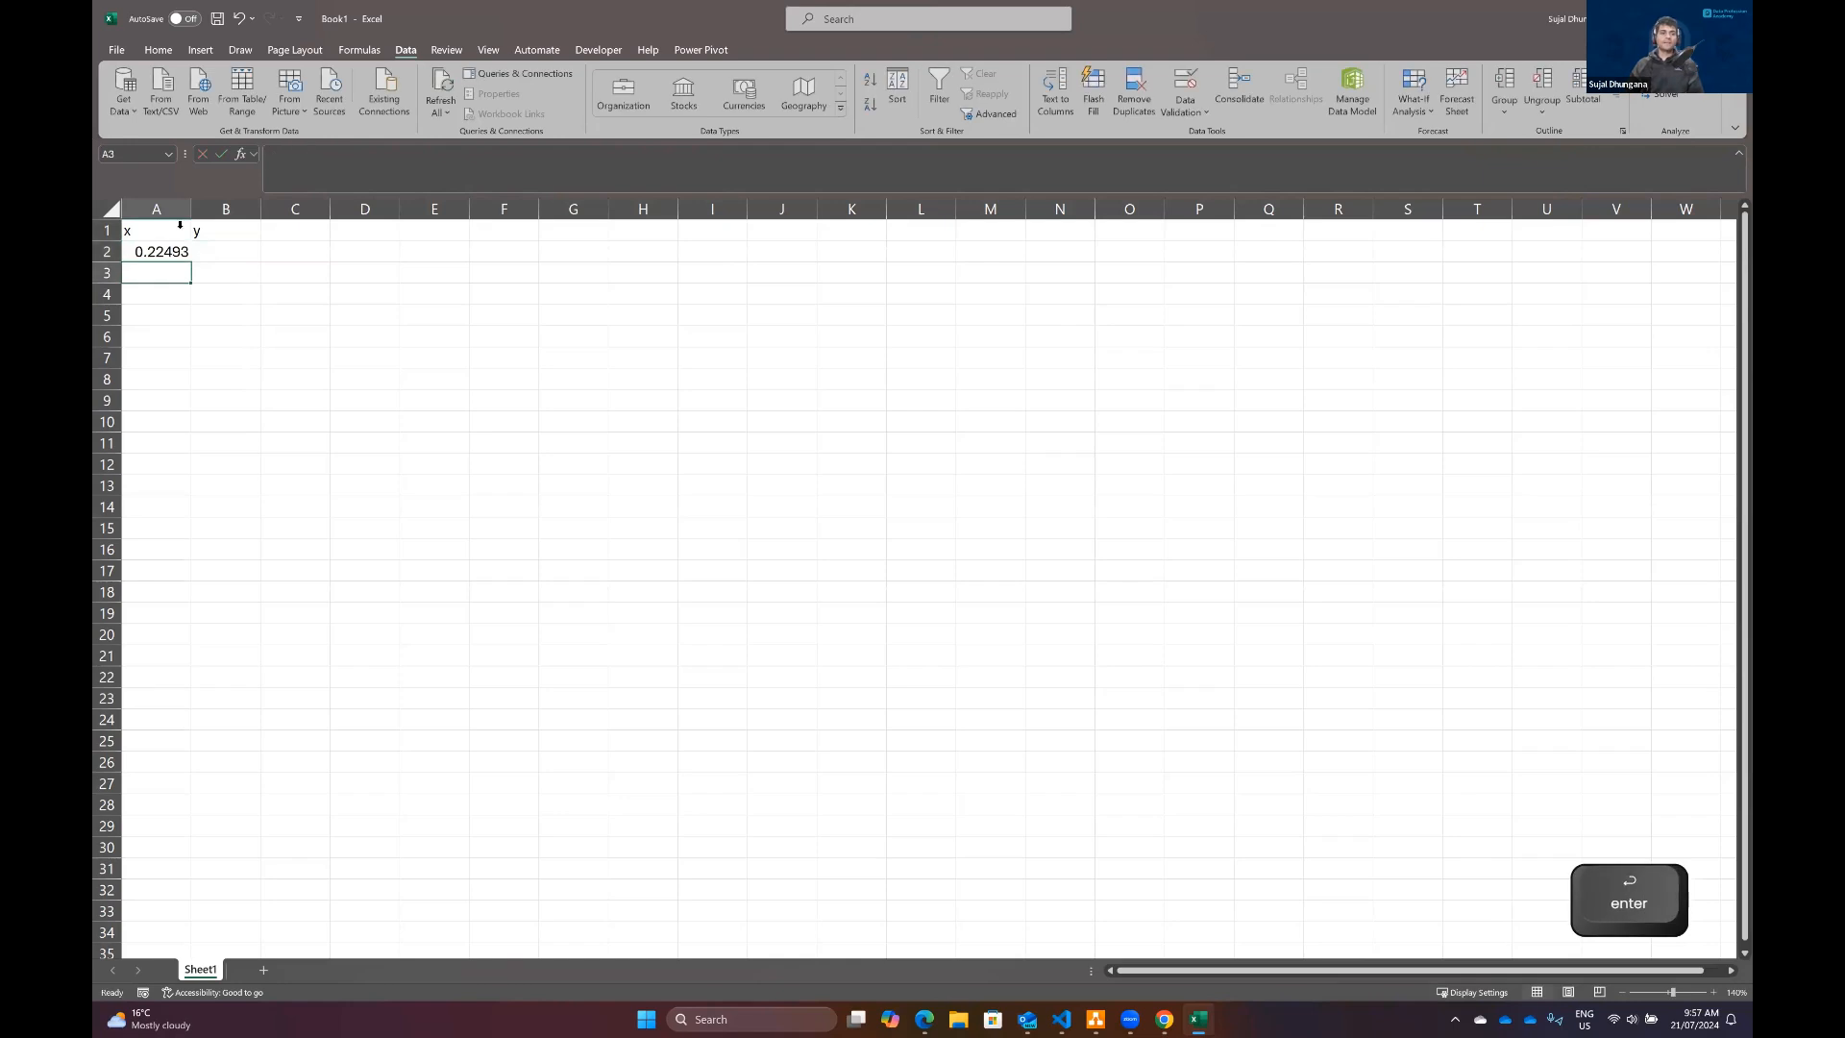
drag(191, 210, 222, 211)
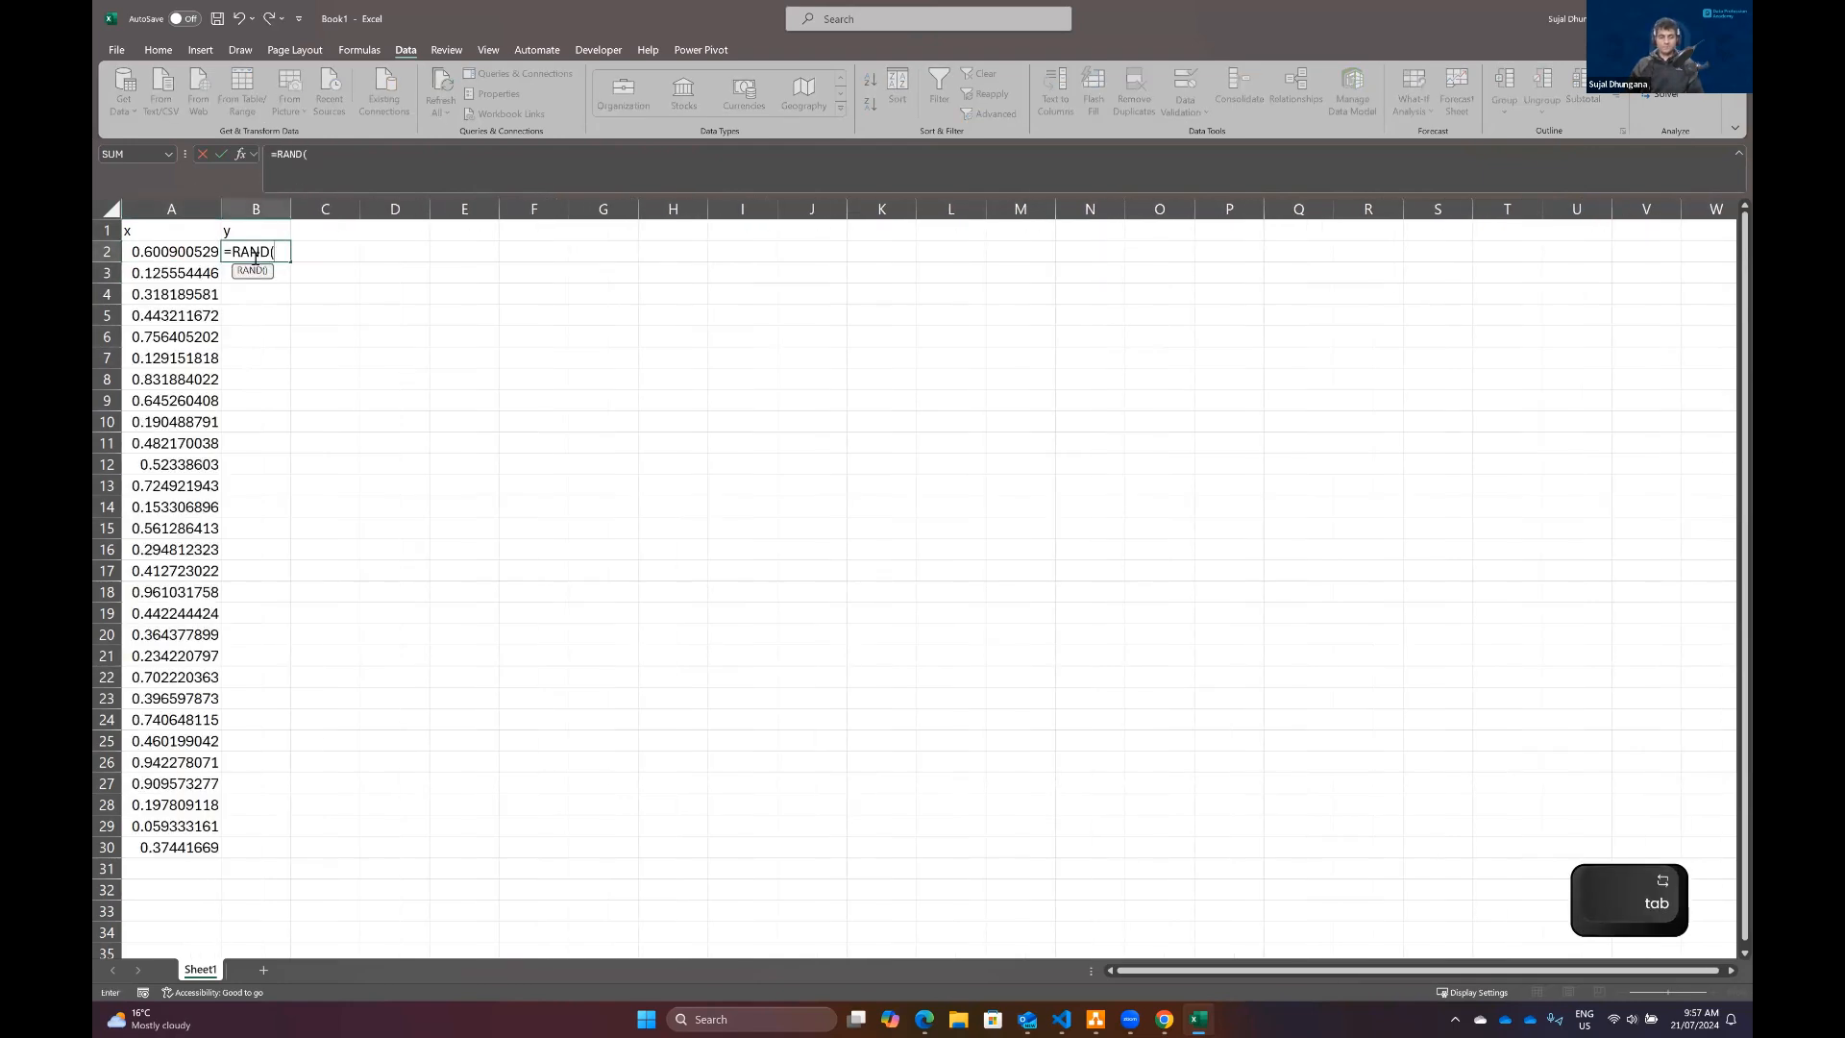
Step: Fill columns A and B with =RAND() down to row 30 and fit column B's width to its values
text())
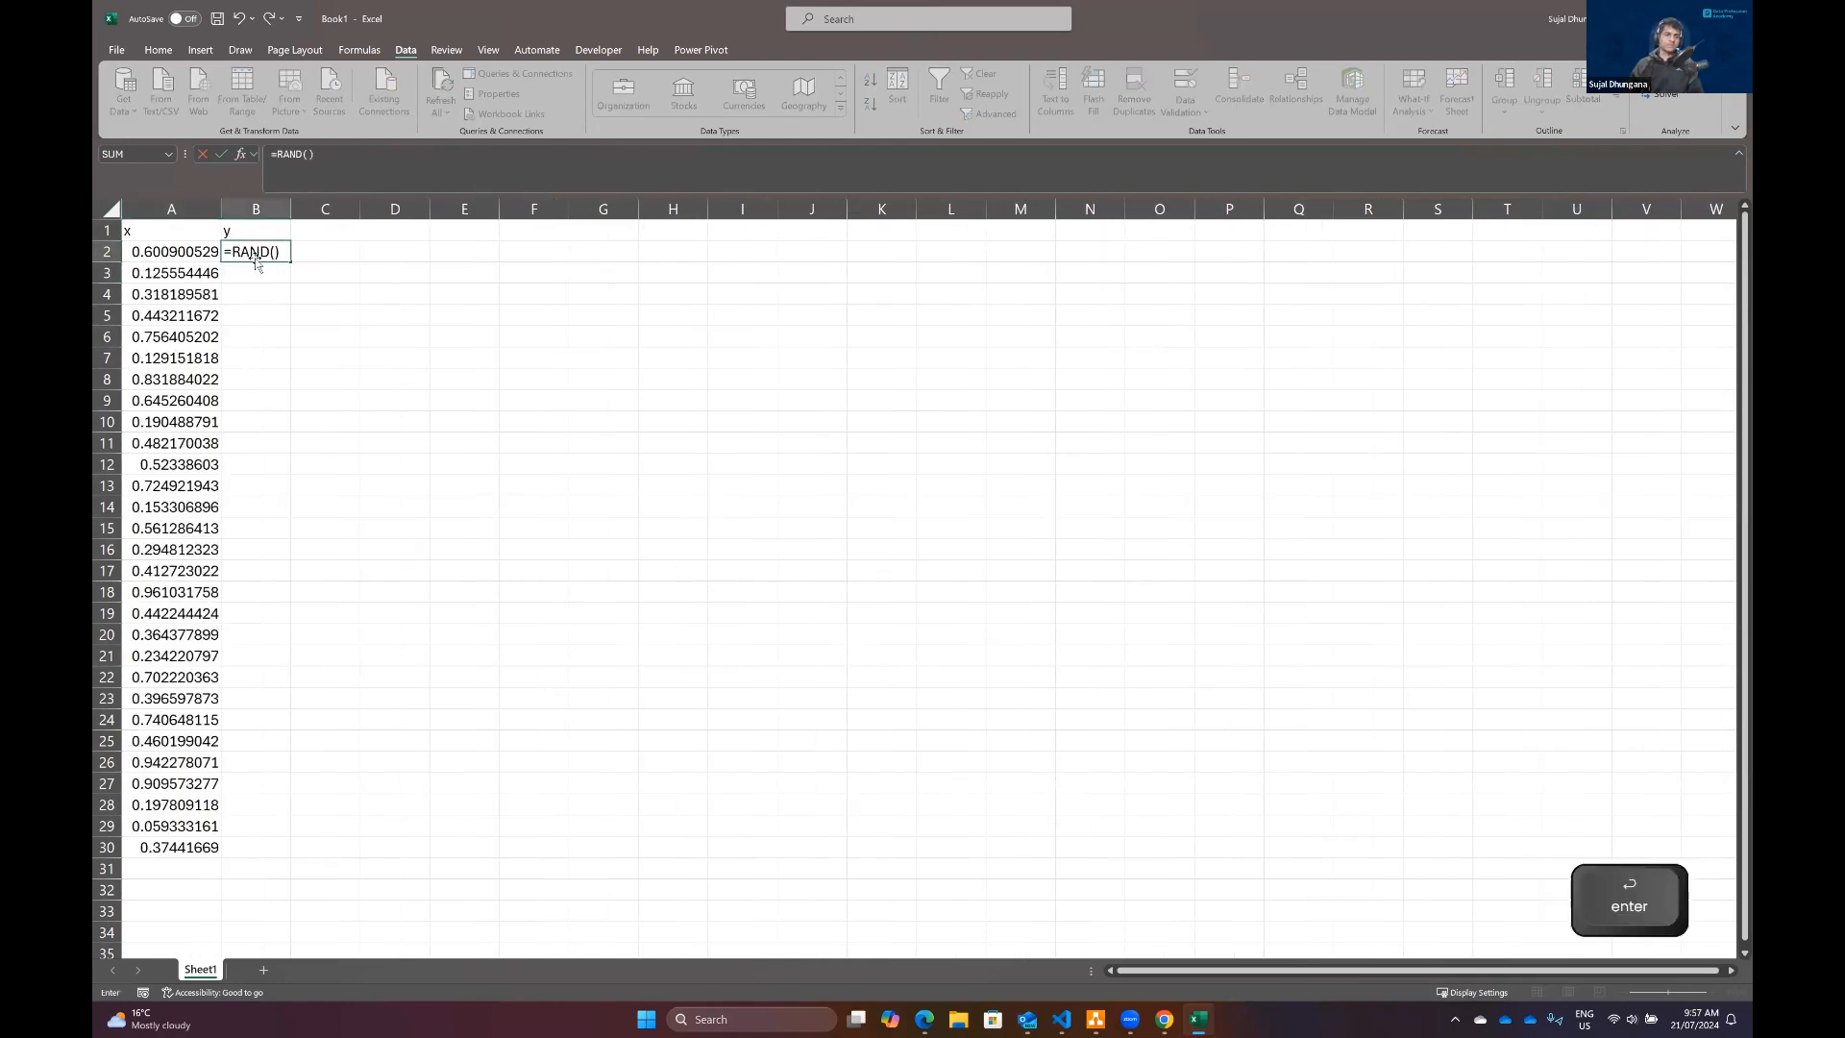
key(Return)
click(265, 252)
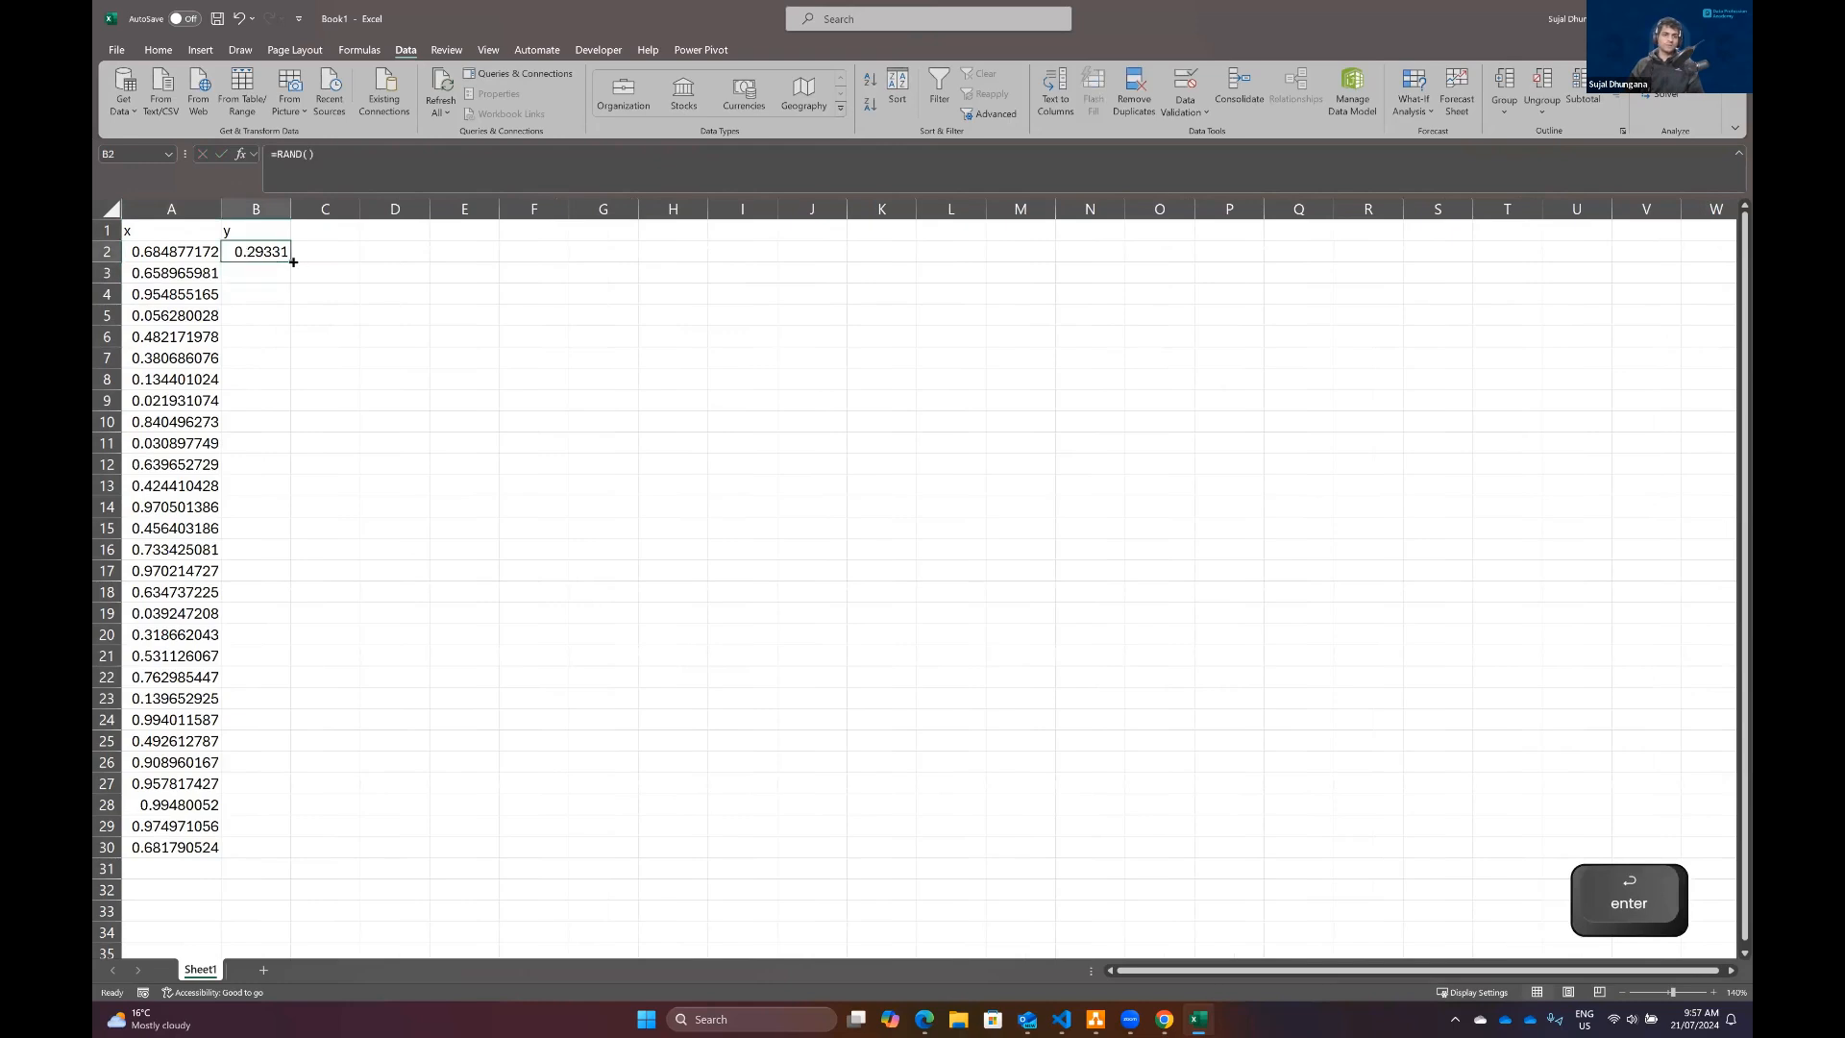
double_click(290, 260)
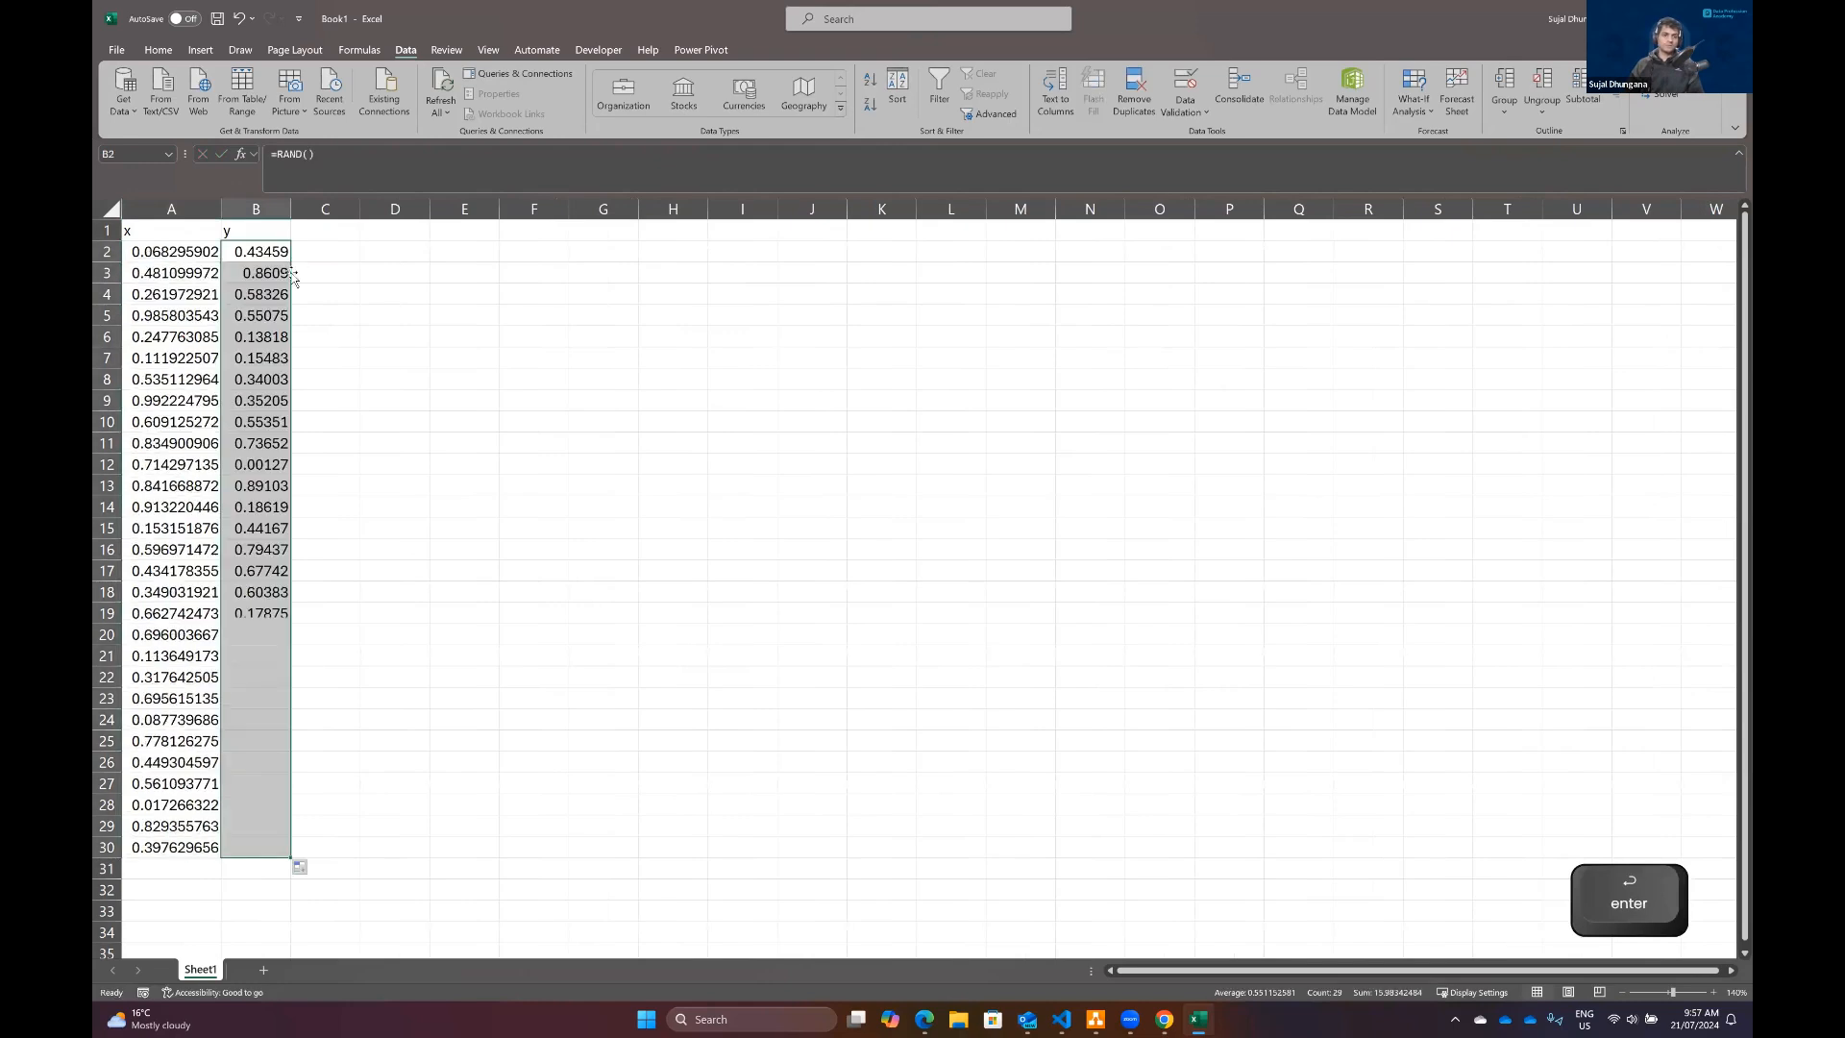
double_click(288, 207)
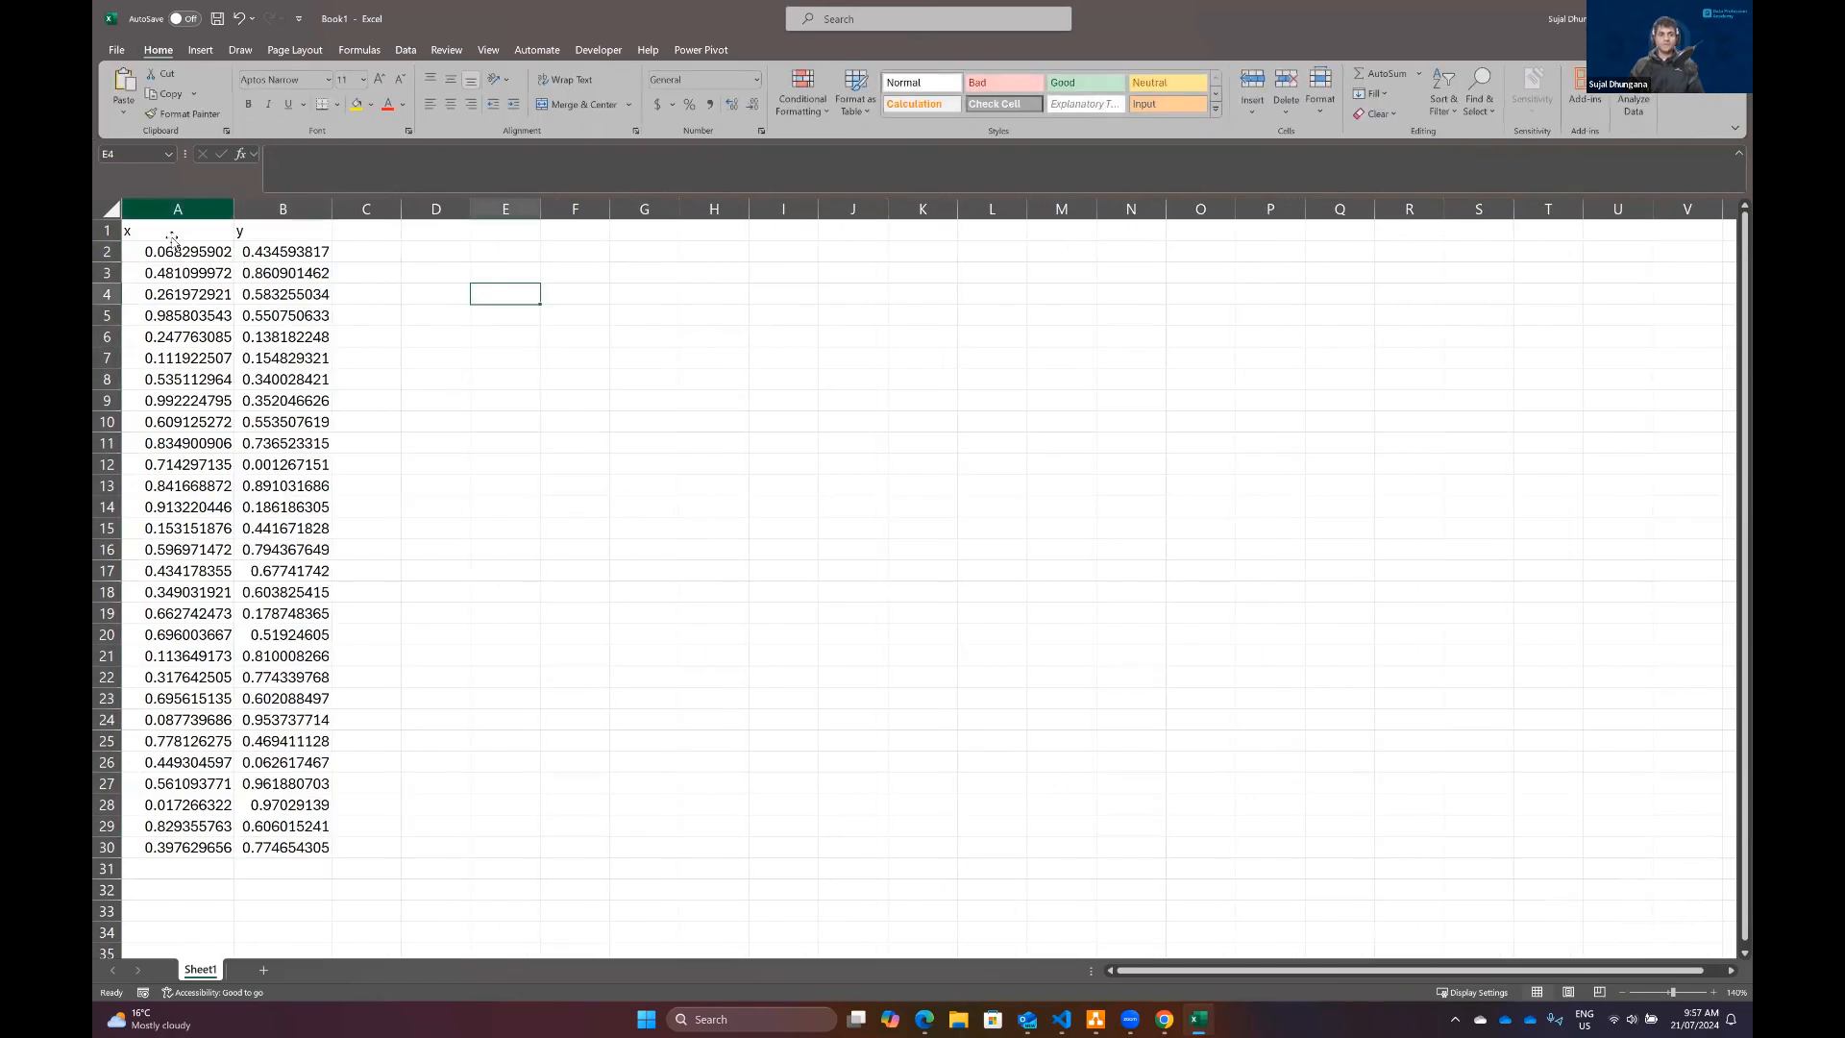
Step: Run Analyze Data on the x/y table in A1:B30, review the suggested charts, and close the pane
click(176, 238)
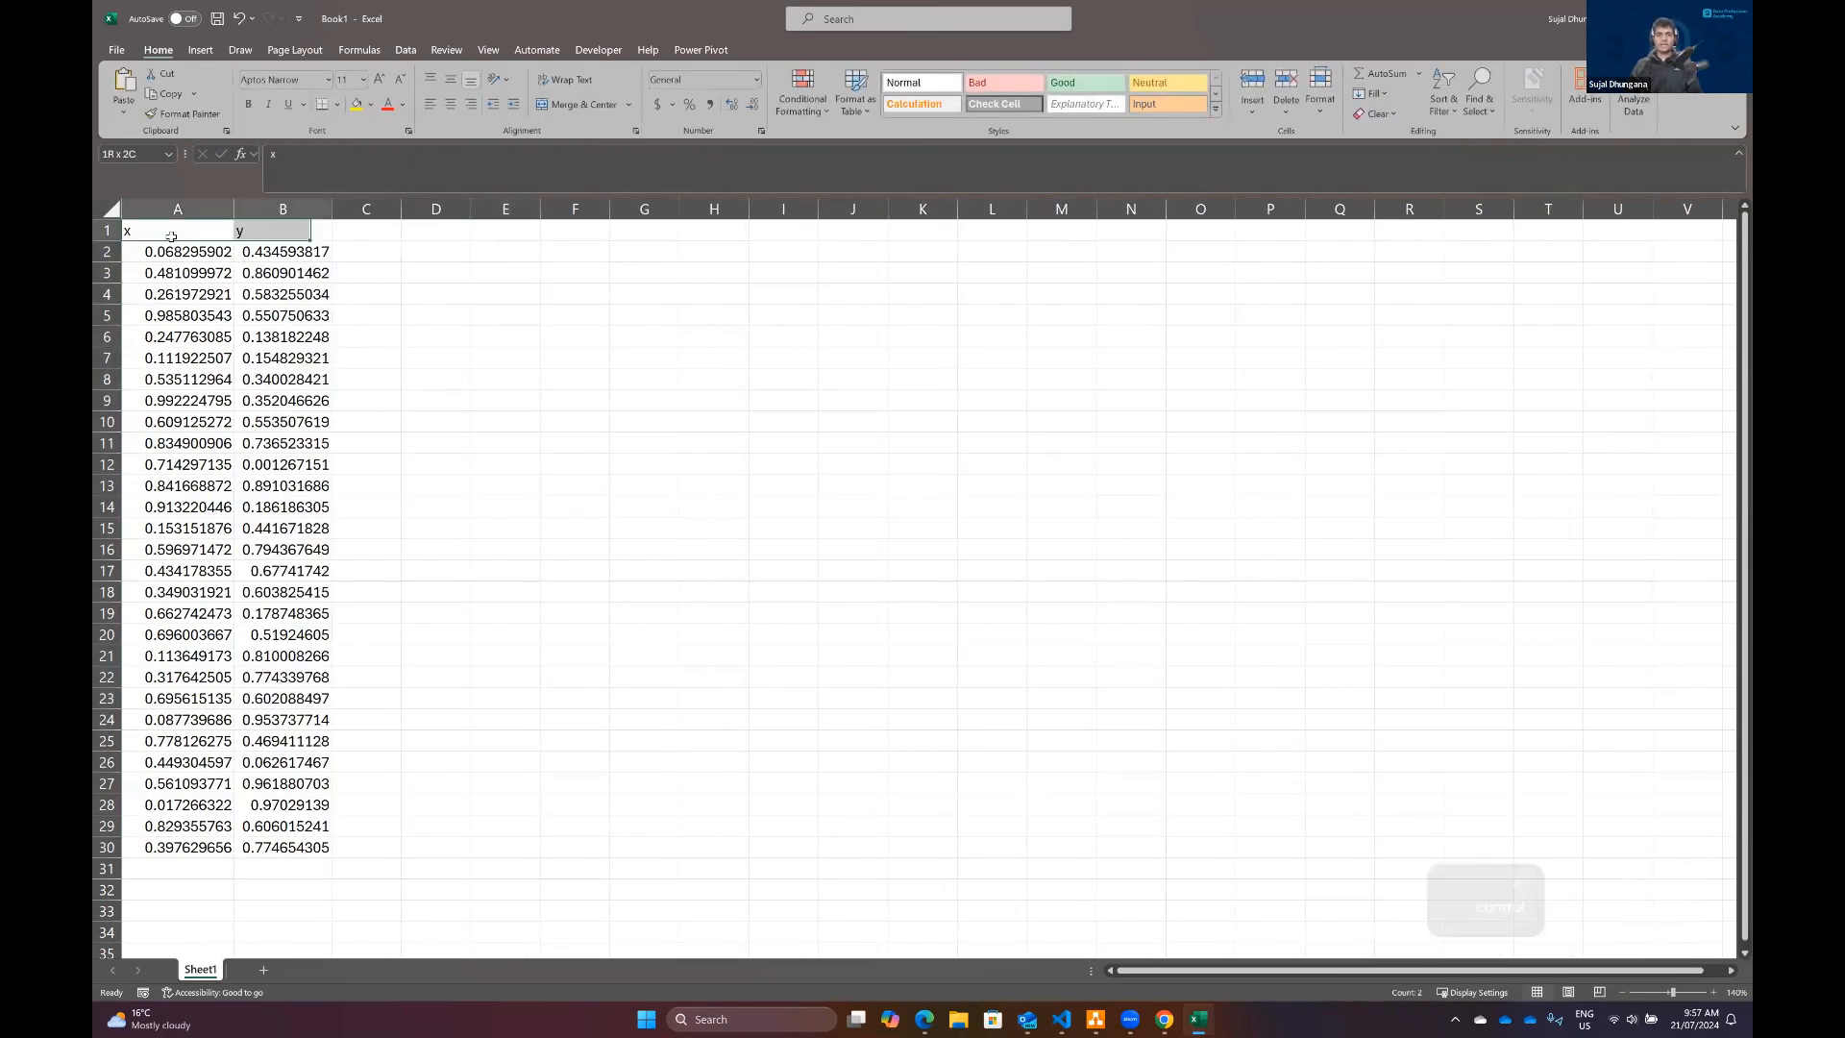
key(ctrl+shift+Right)
key(ctrl+shift+Down)
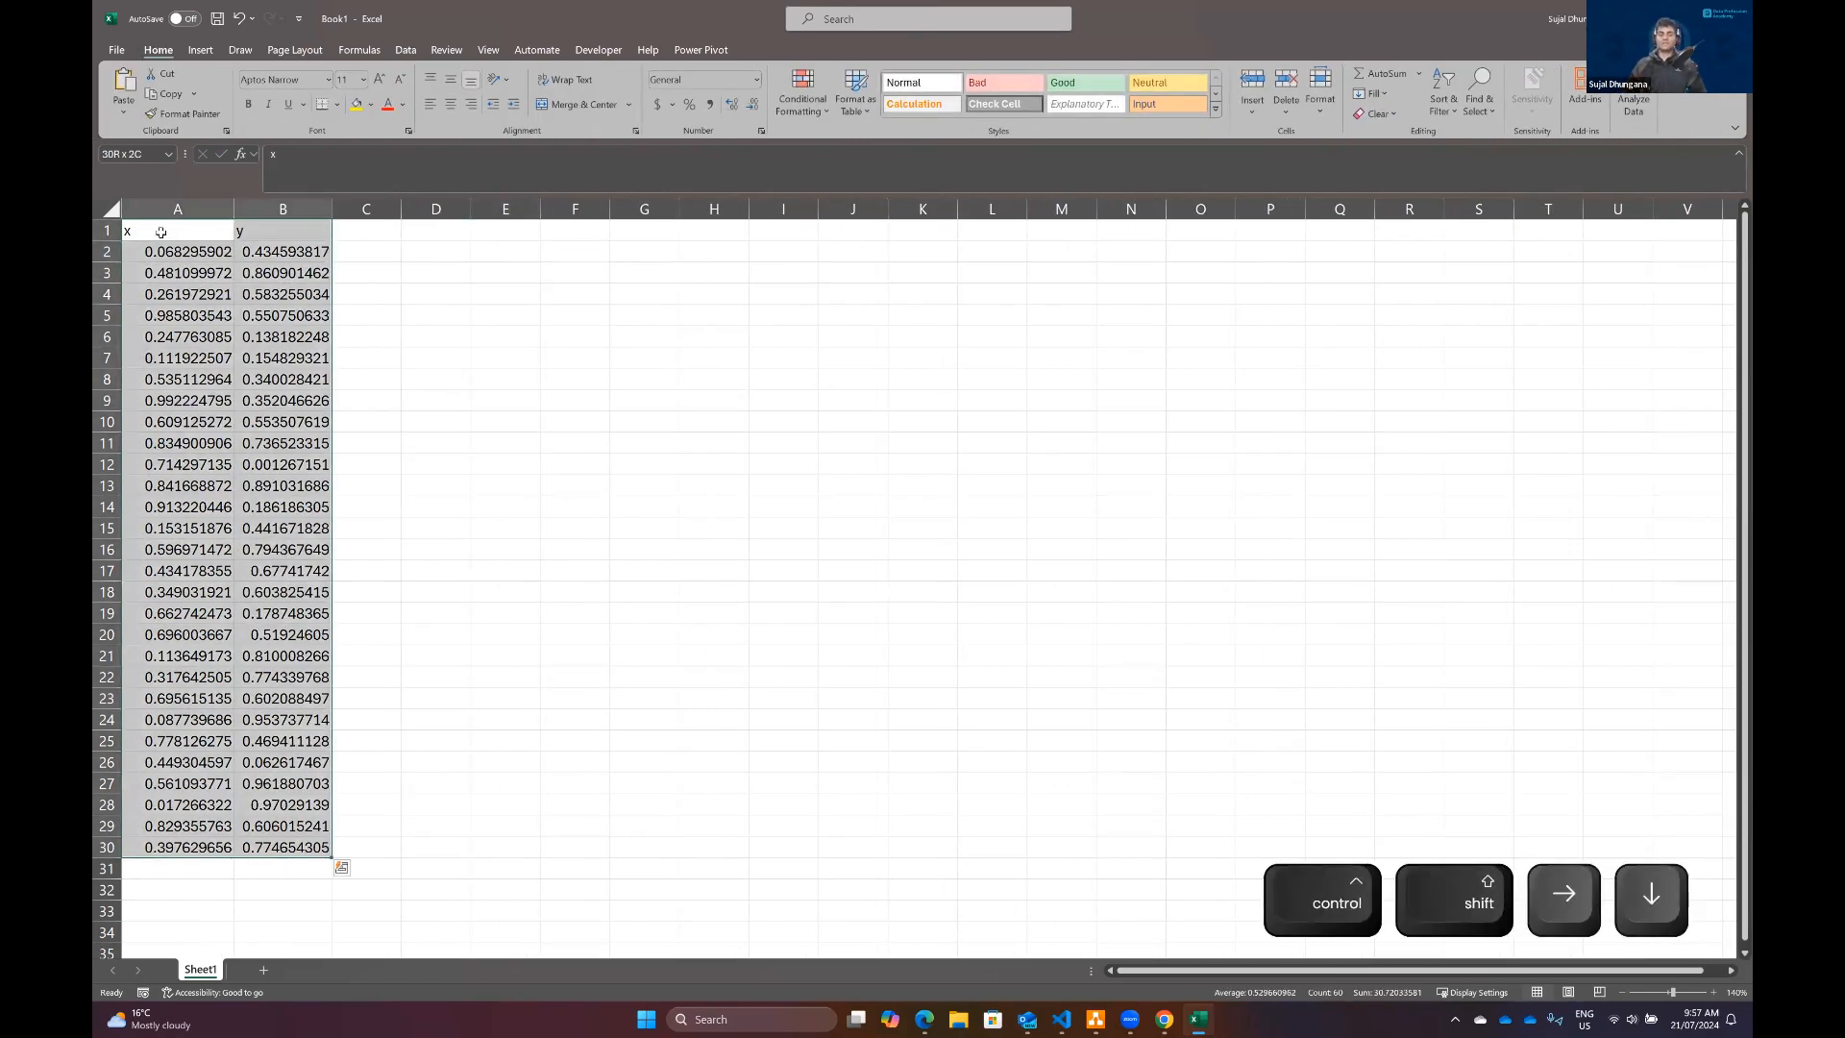
click(1630, 104)
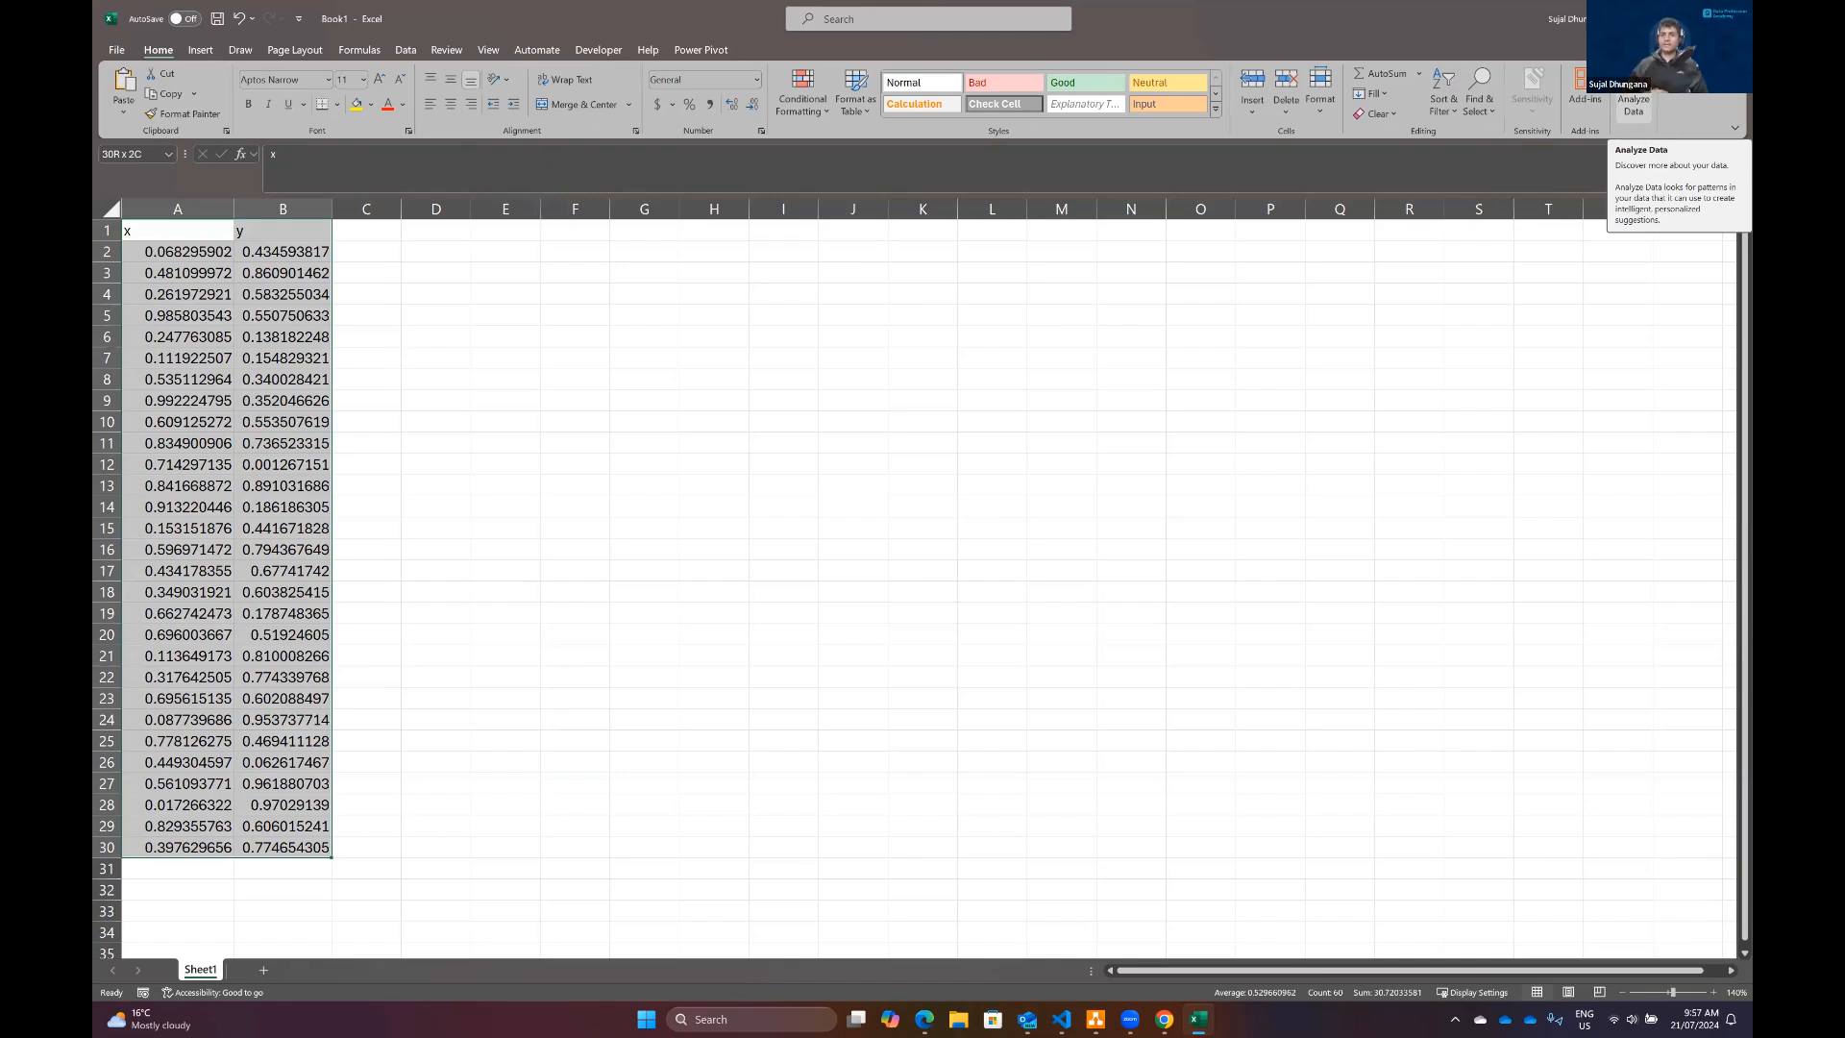
click(1631, 98)
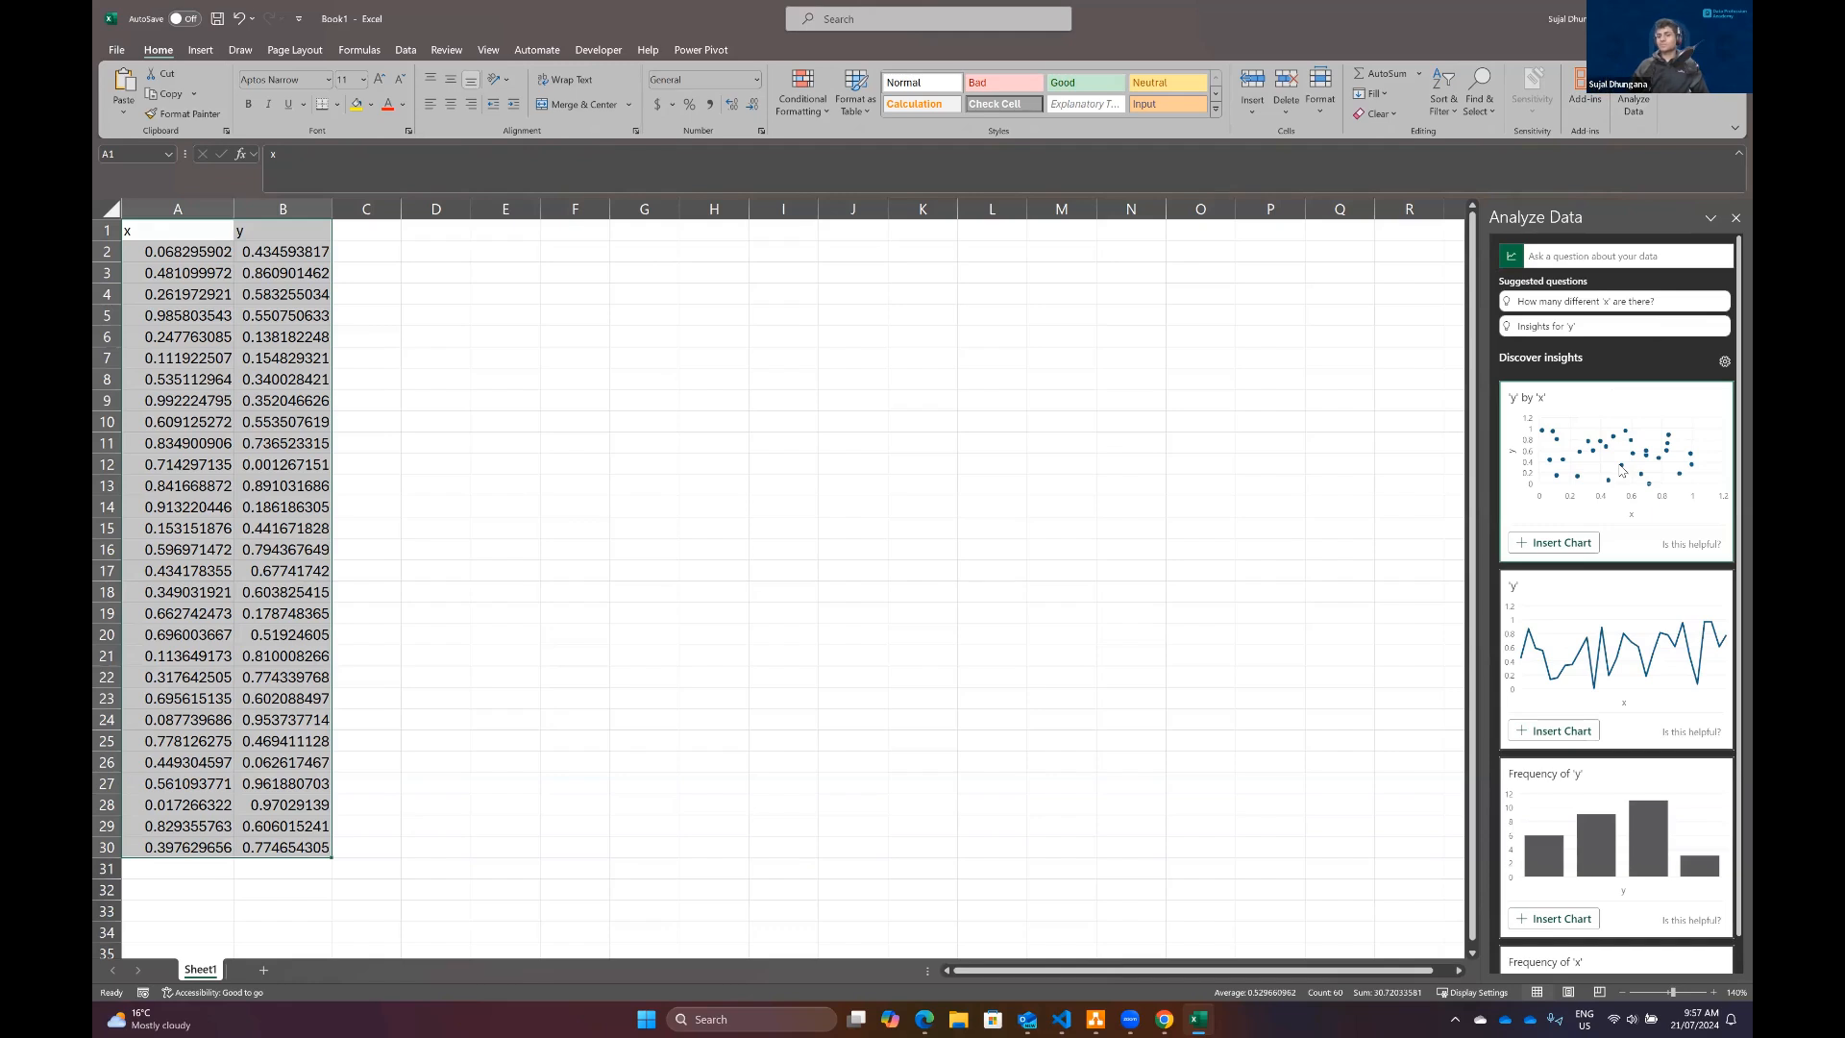
scroll(1640, 598, down, 2)
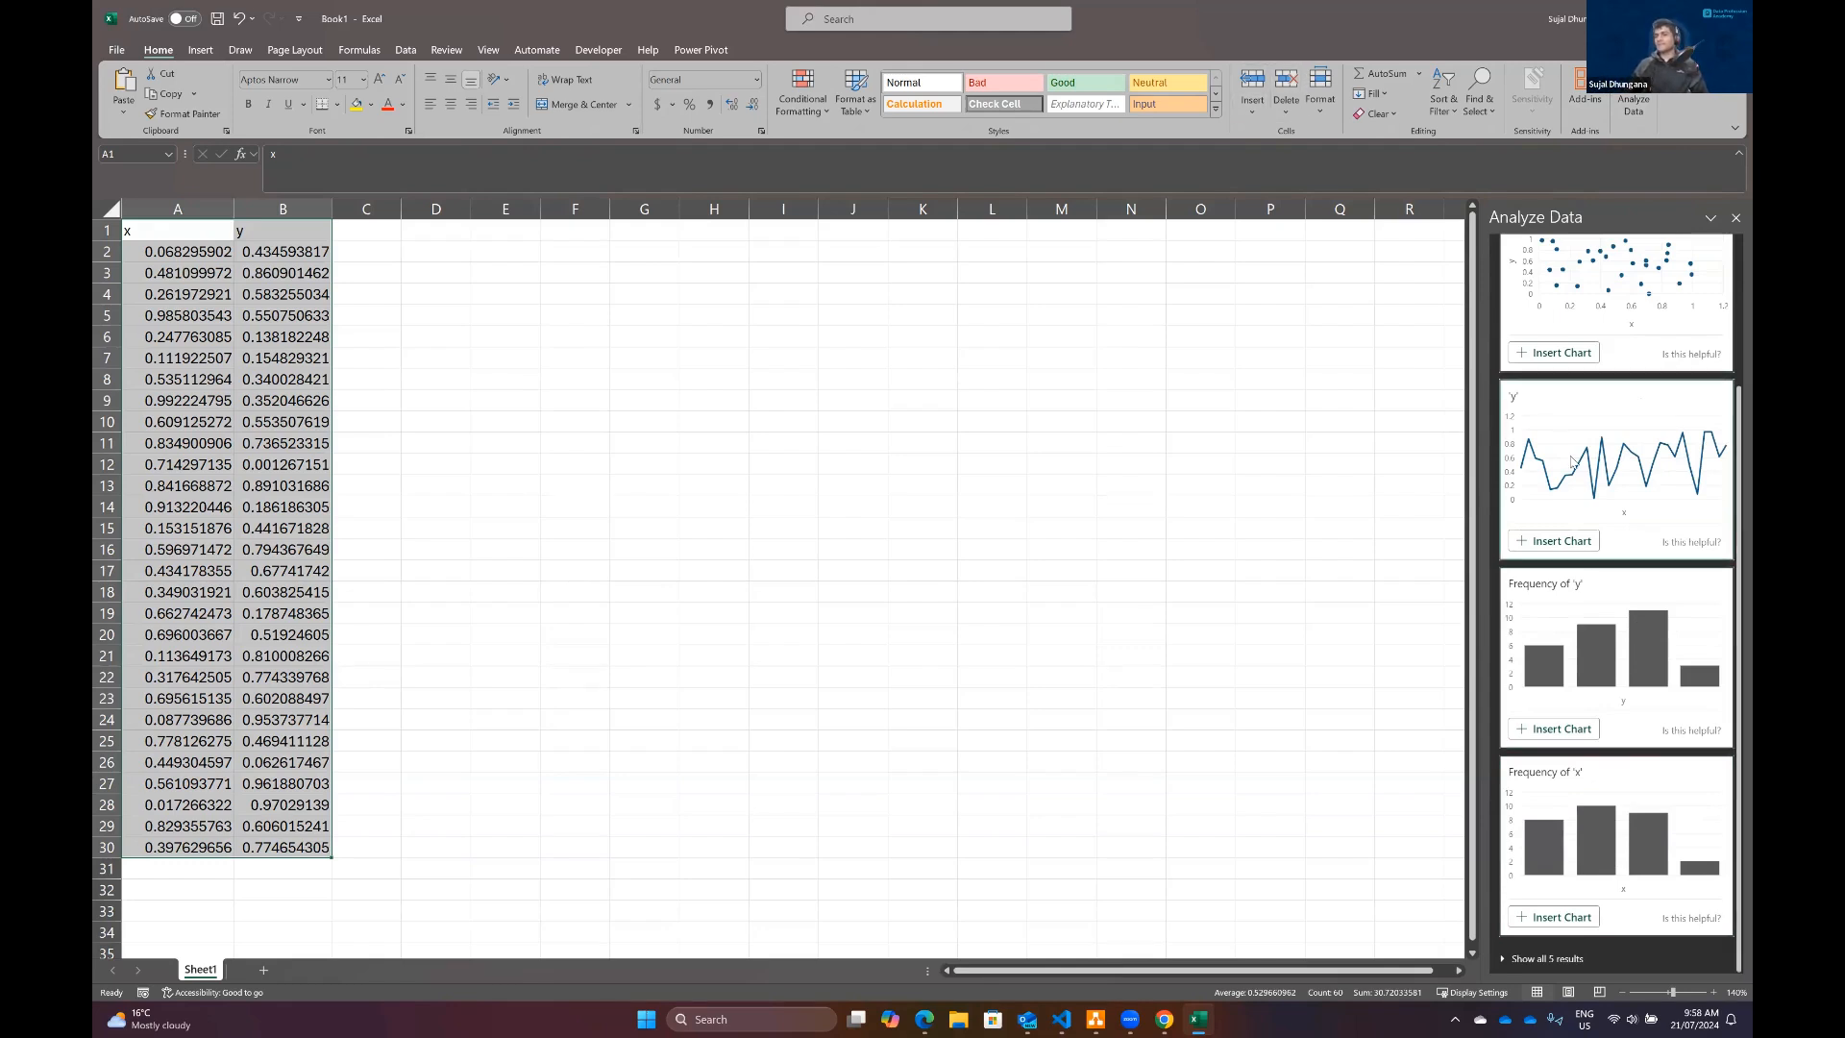
click(1170, 679)
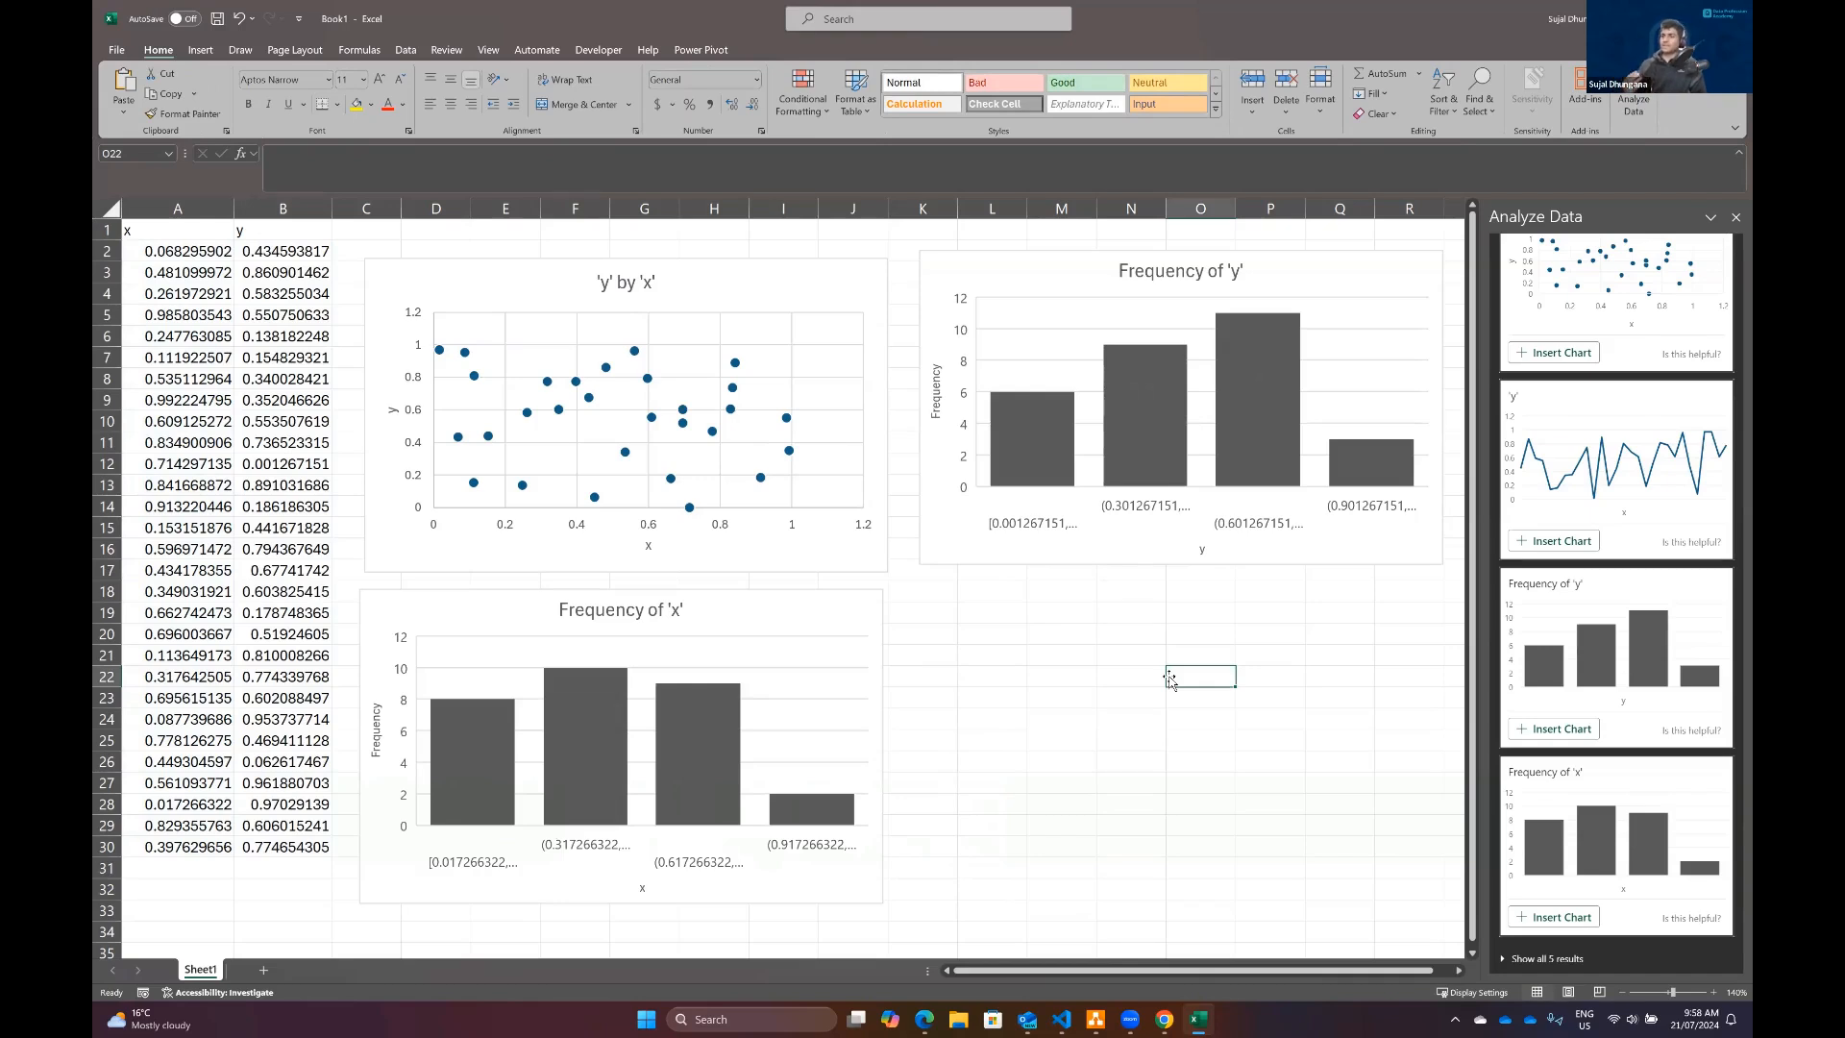
click(1735, 217)
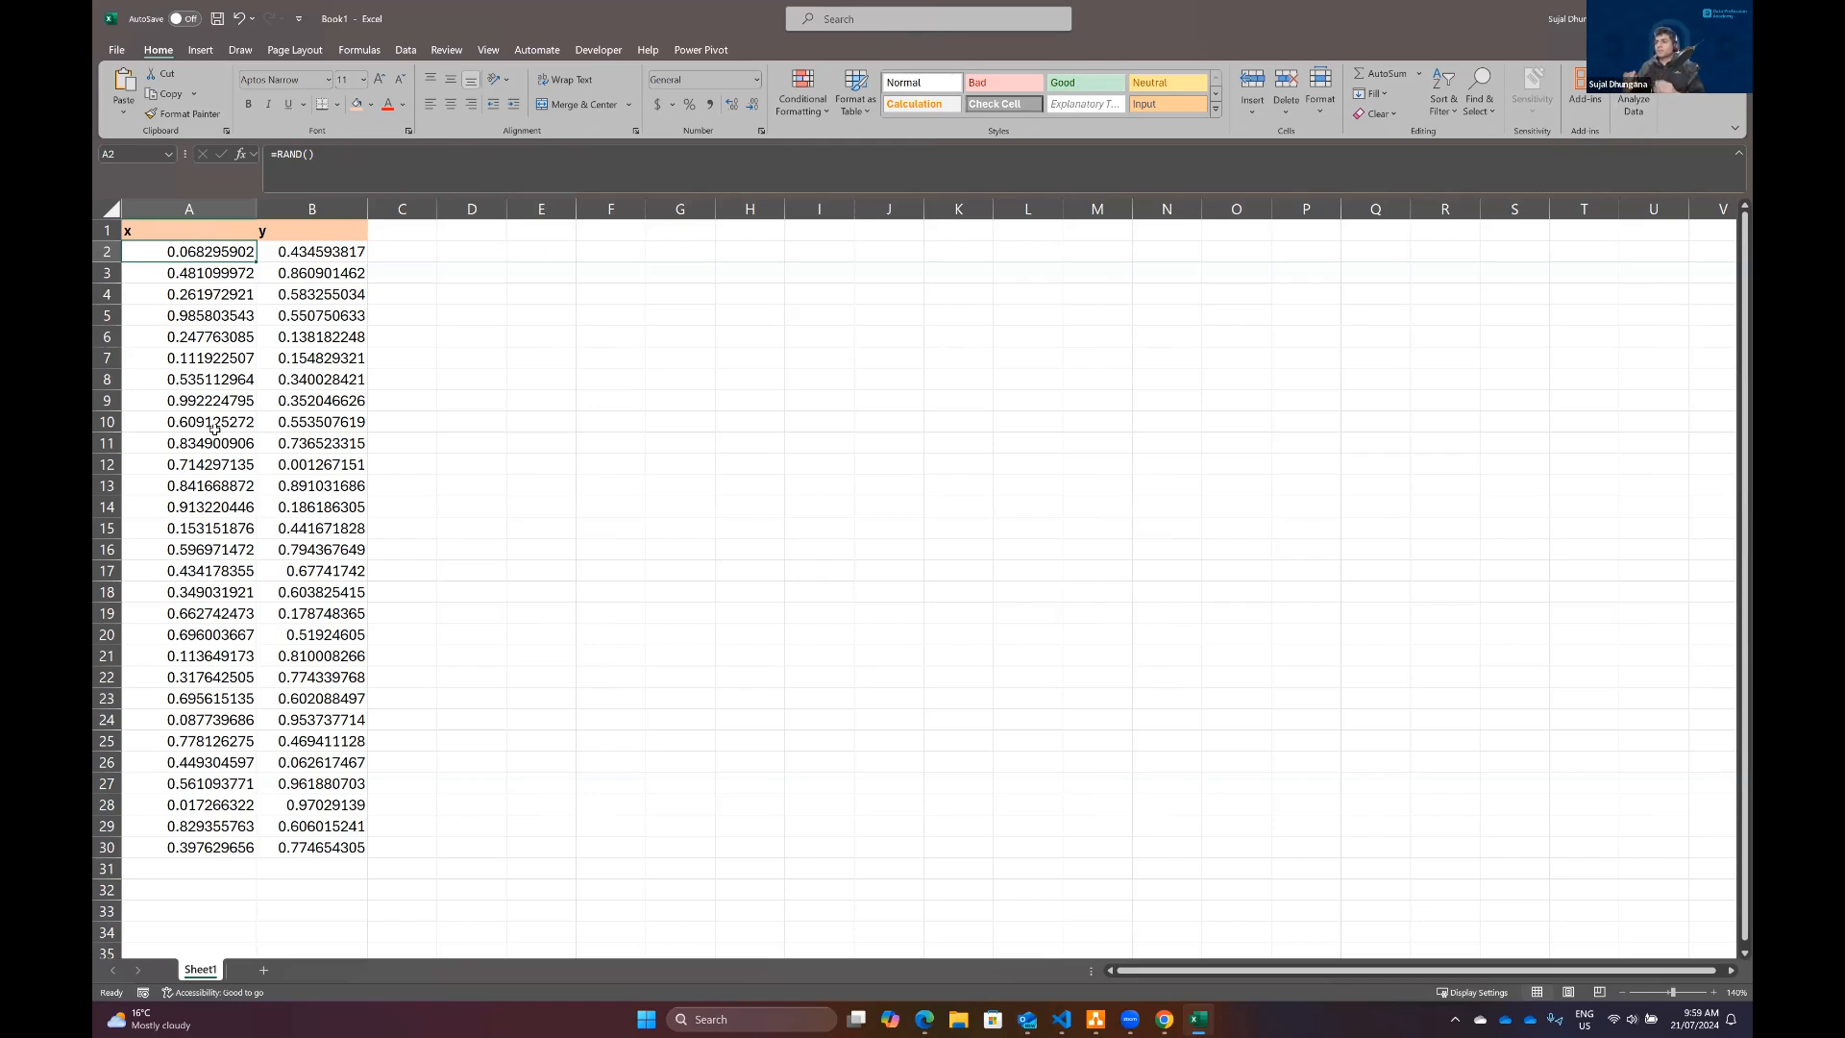
Step: Select the x column A1:A30 and open the Descriptive Statistics tool from Data Analysis
key(Up)
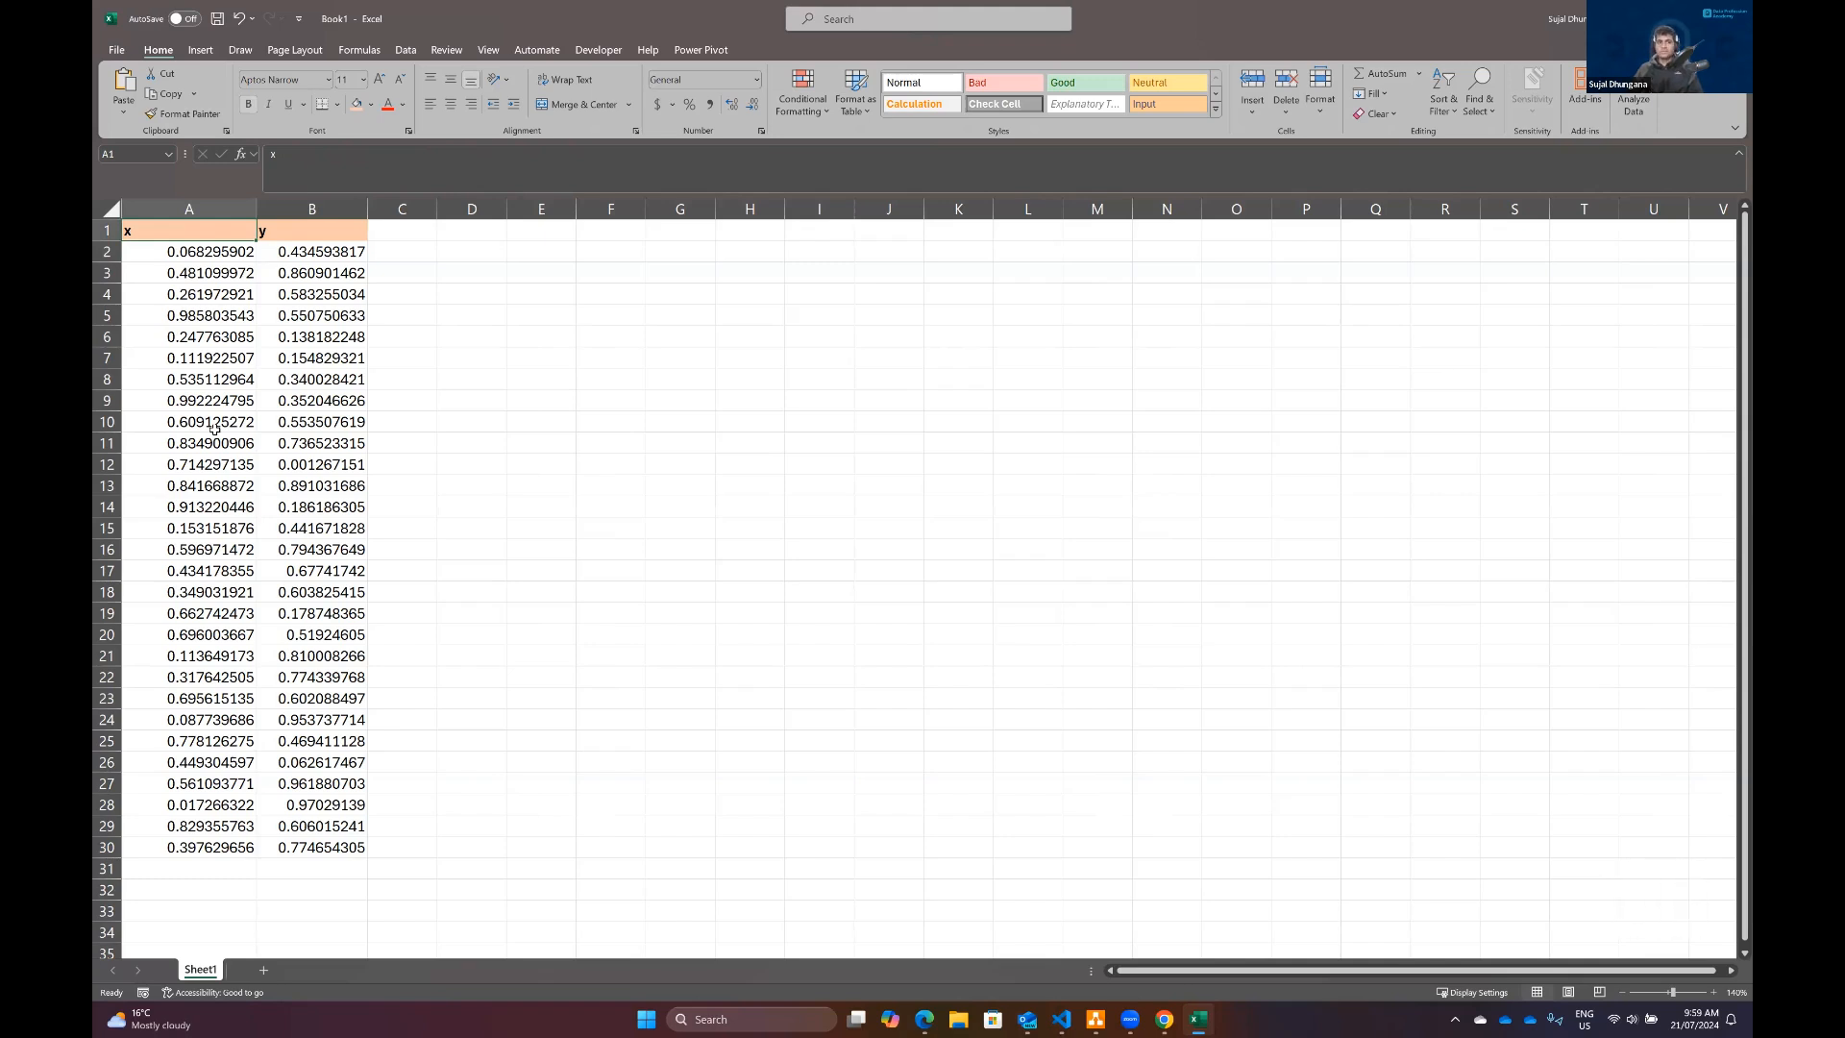
key(ctrl+shift+Down)
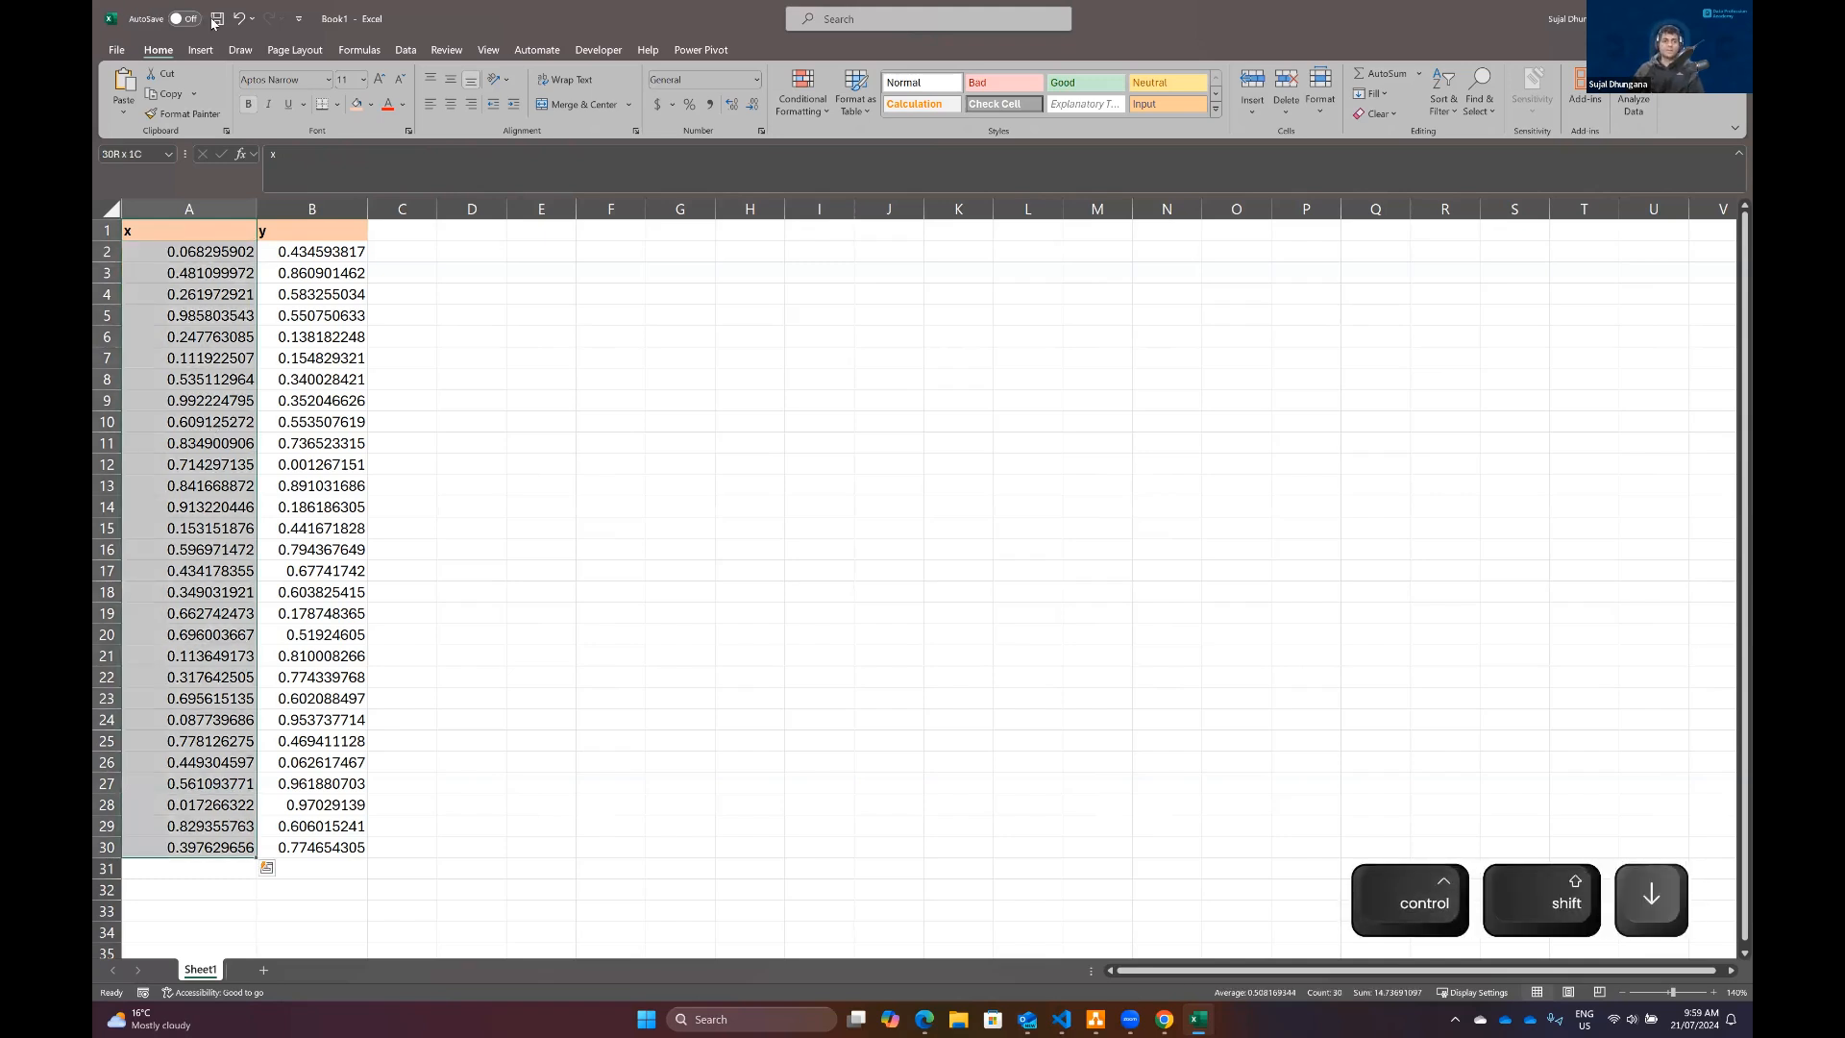
click(405, 49)
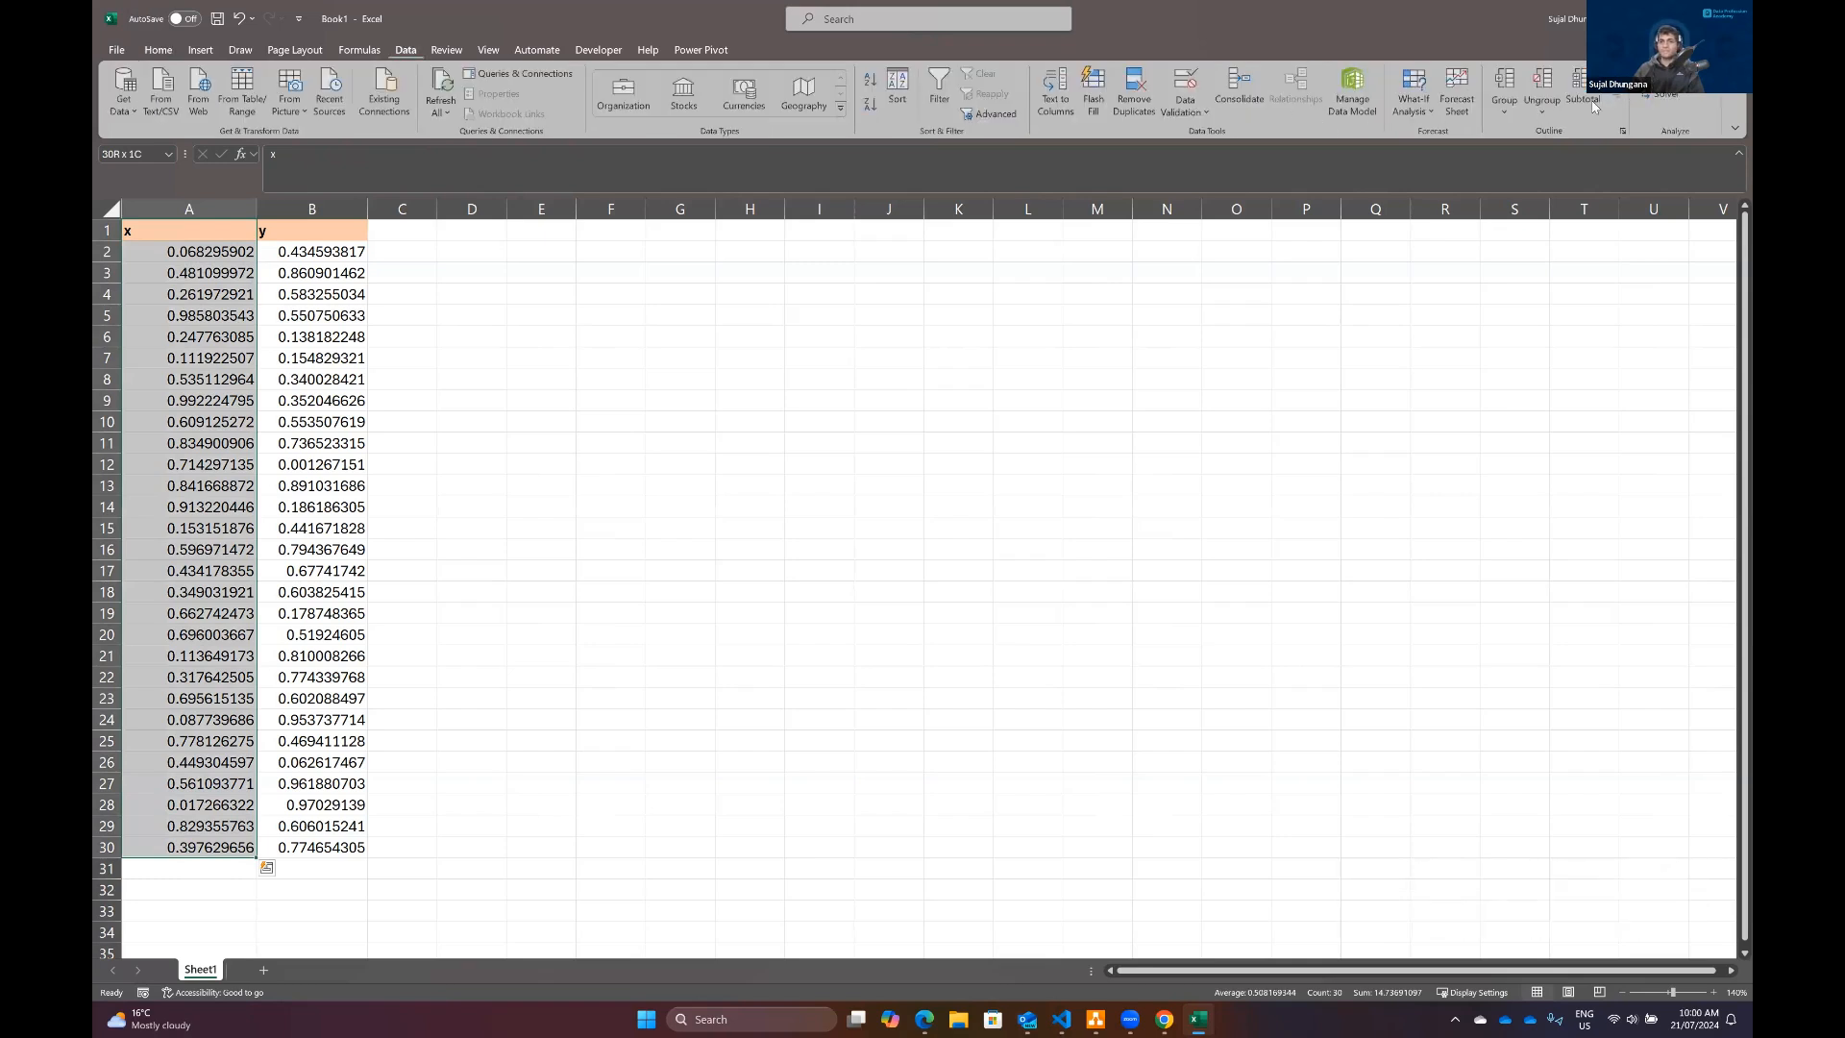
click(1675, 74)
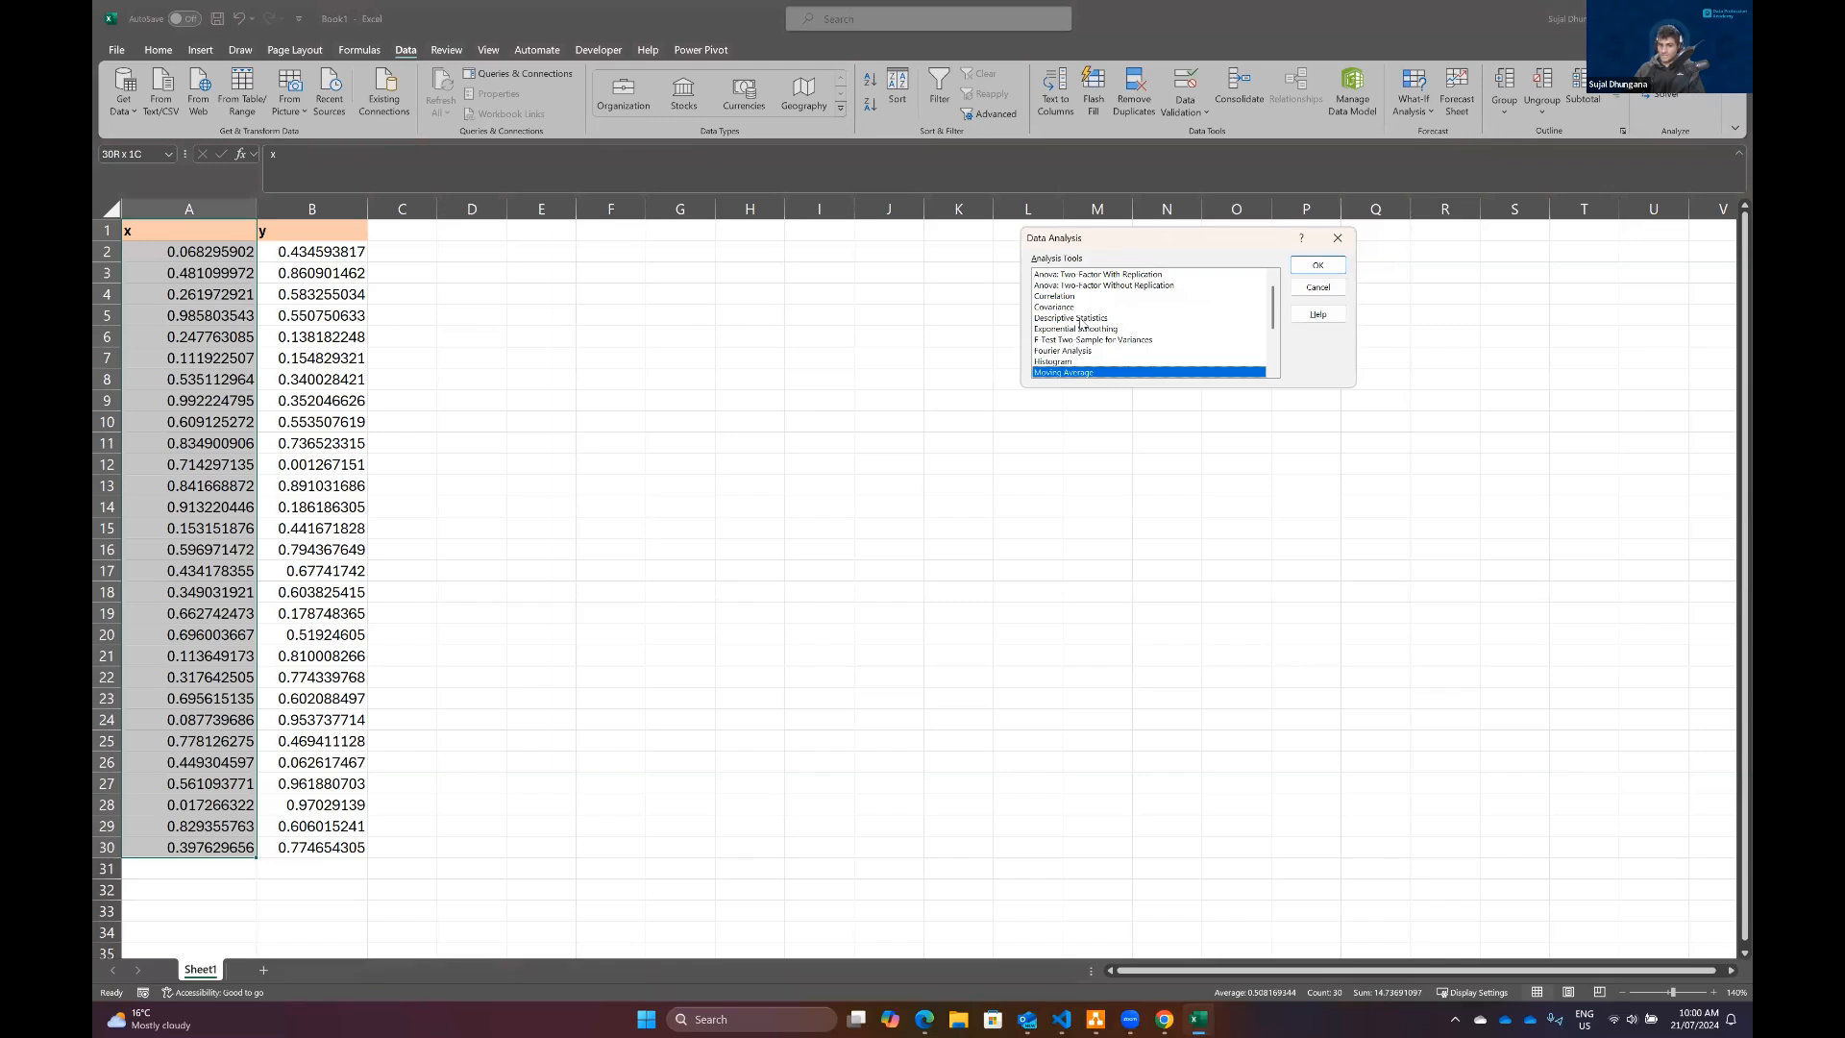
click(1081, 319)
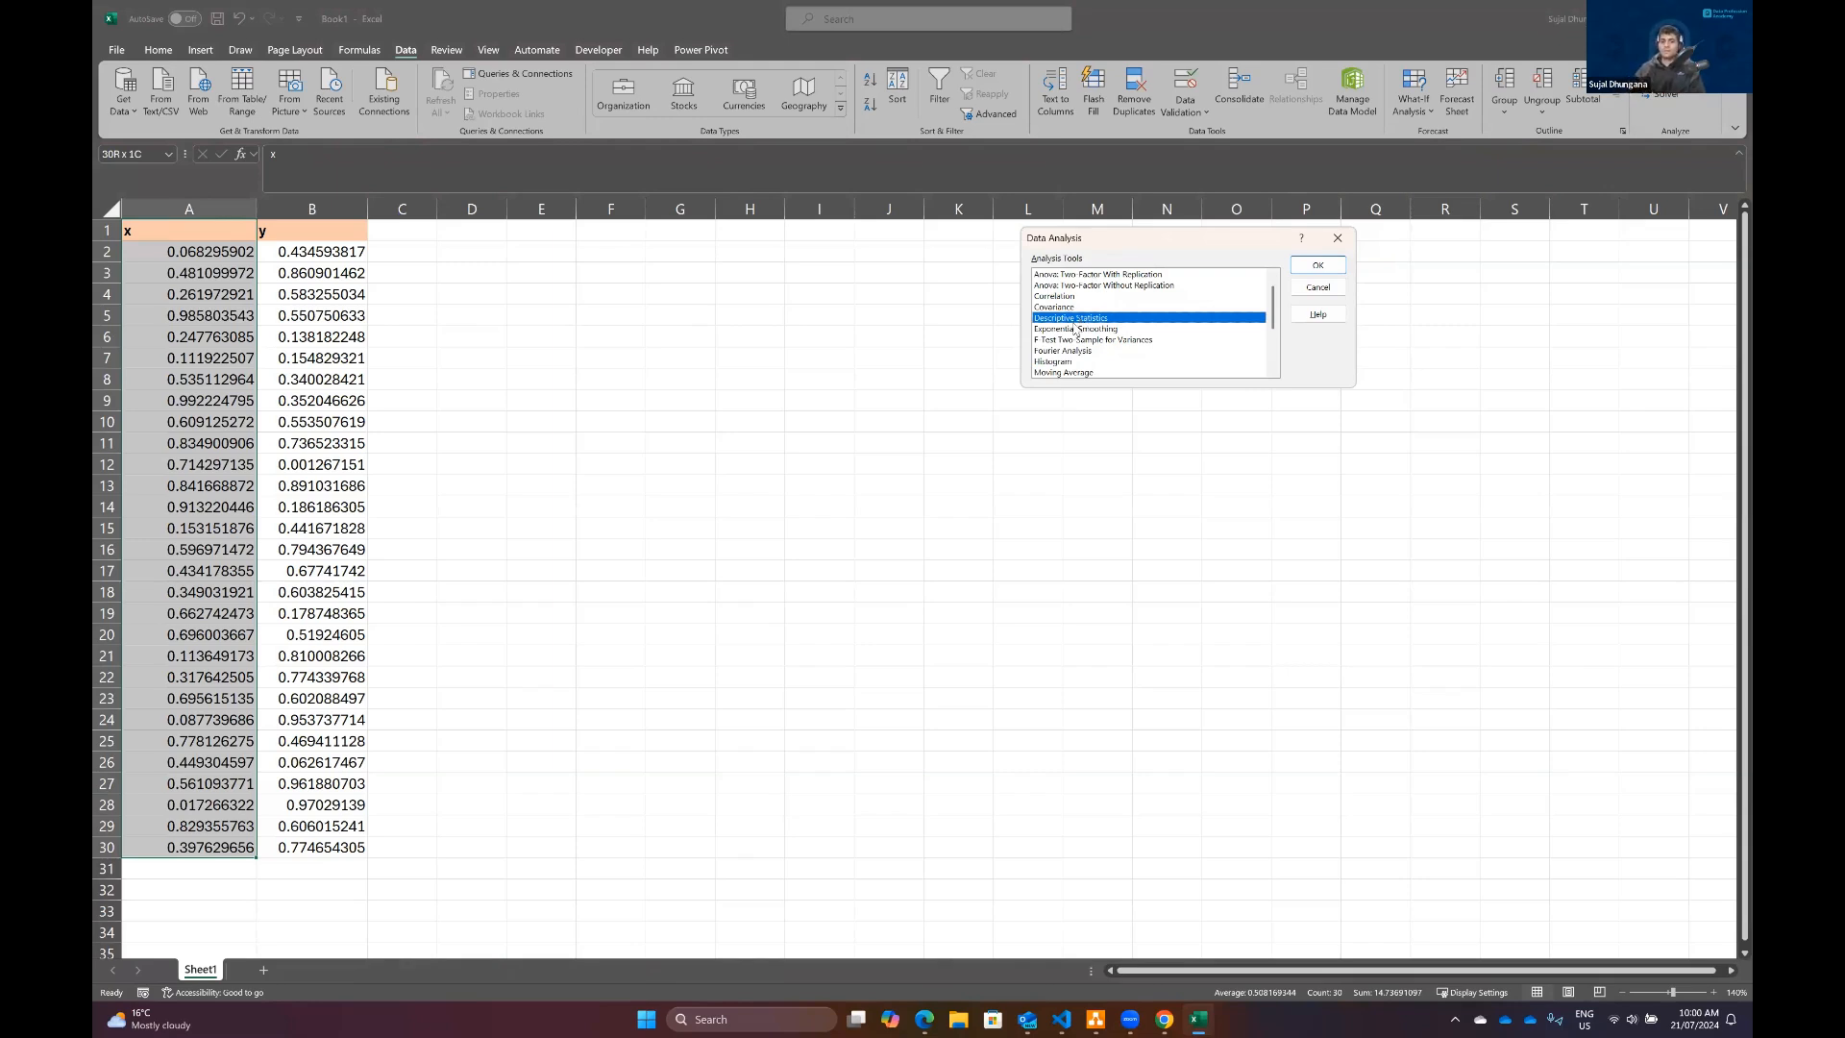
click(1318, 273)
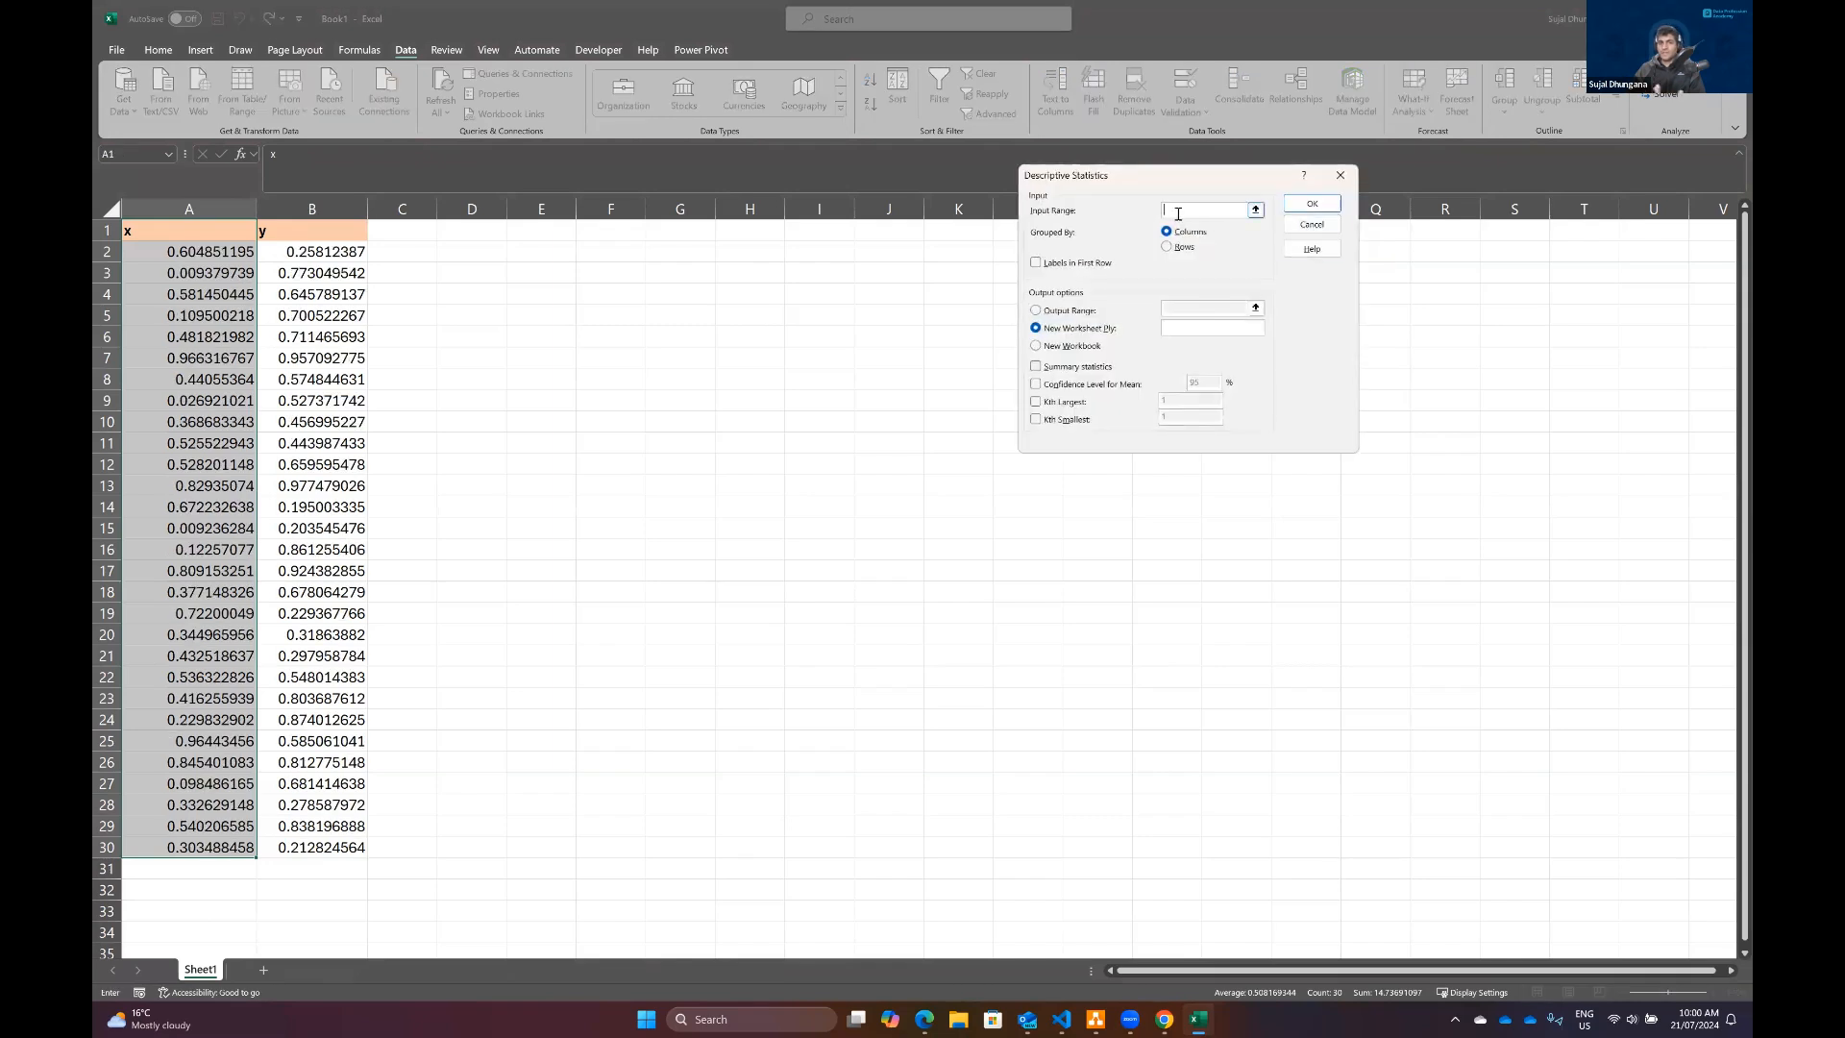
Step: Set the Descriptive Statistics input range to $A$1:$A$30 and mark the first row as labels
click(192, 228)
key(ctrl+shift+Down)
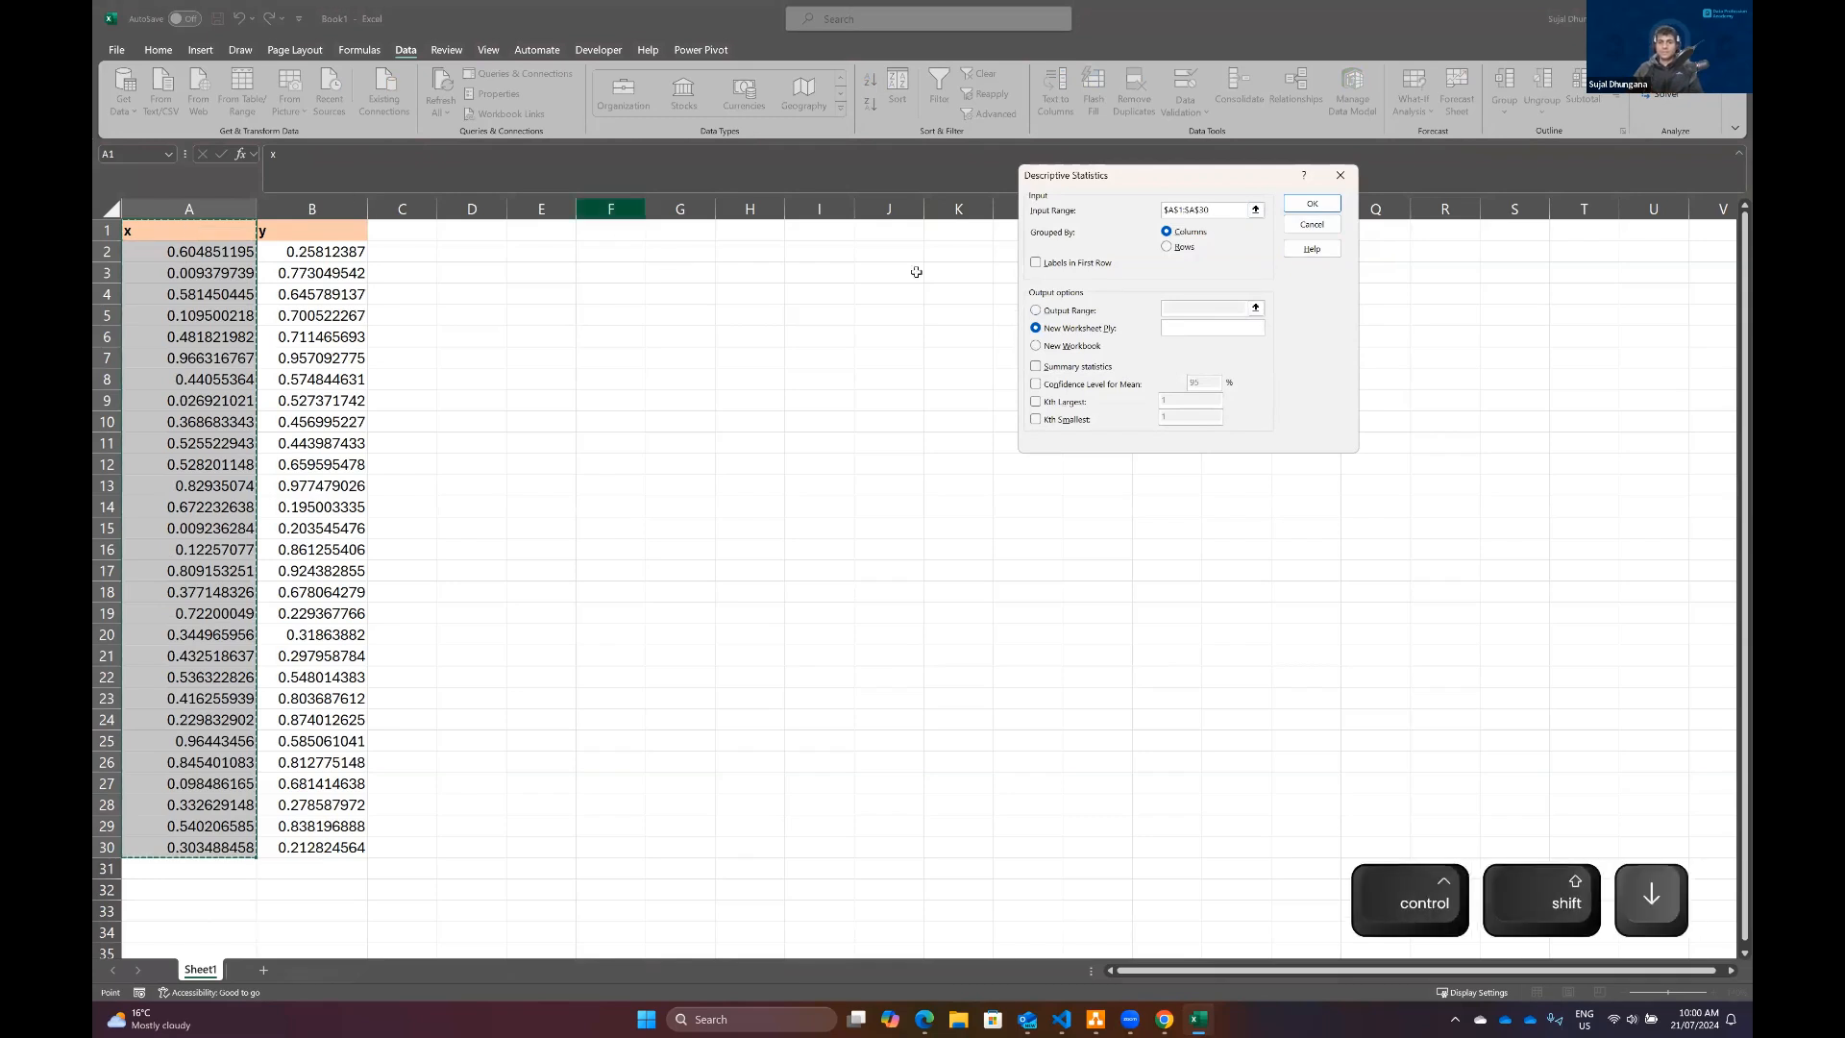
click(1037, 264)
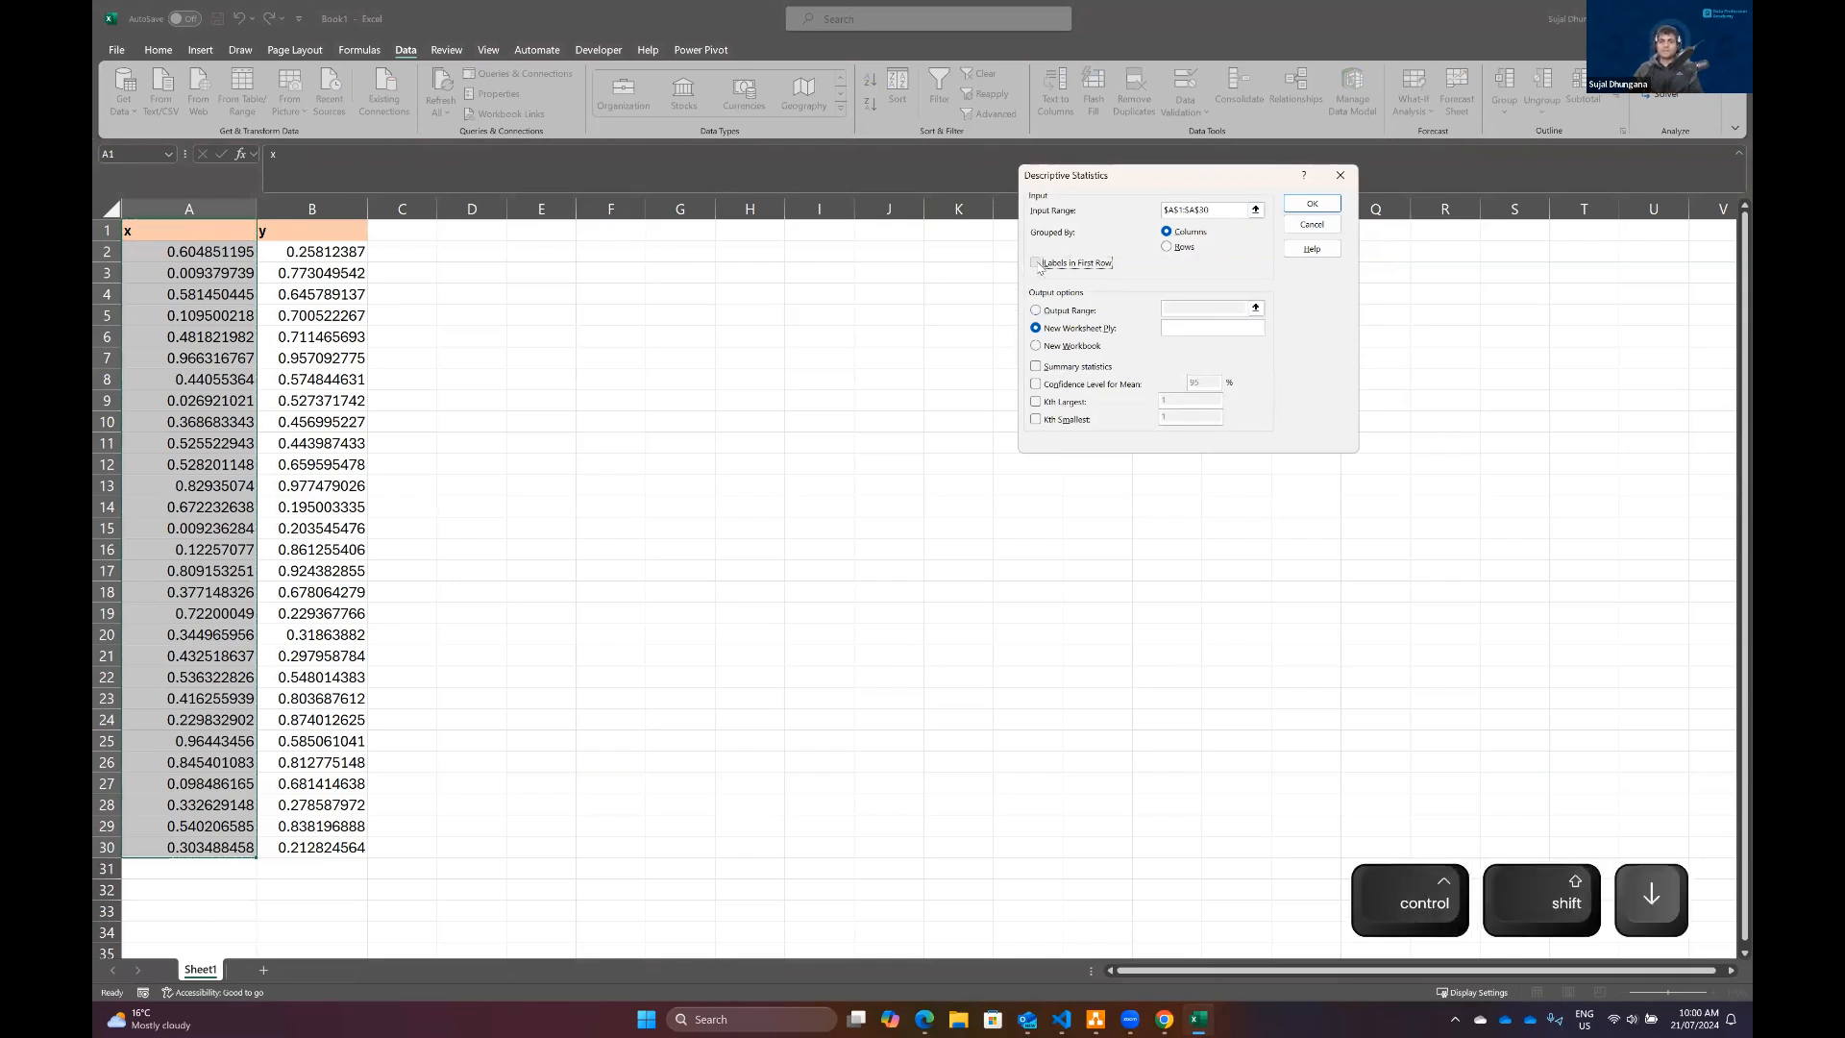
click(1040, 267)
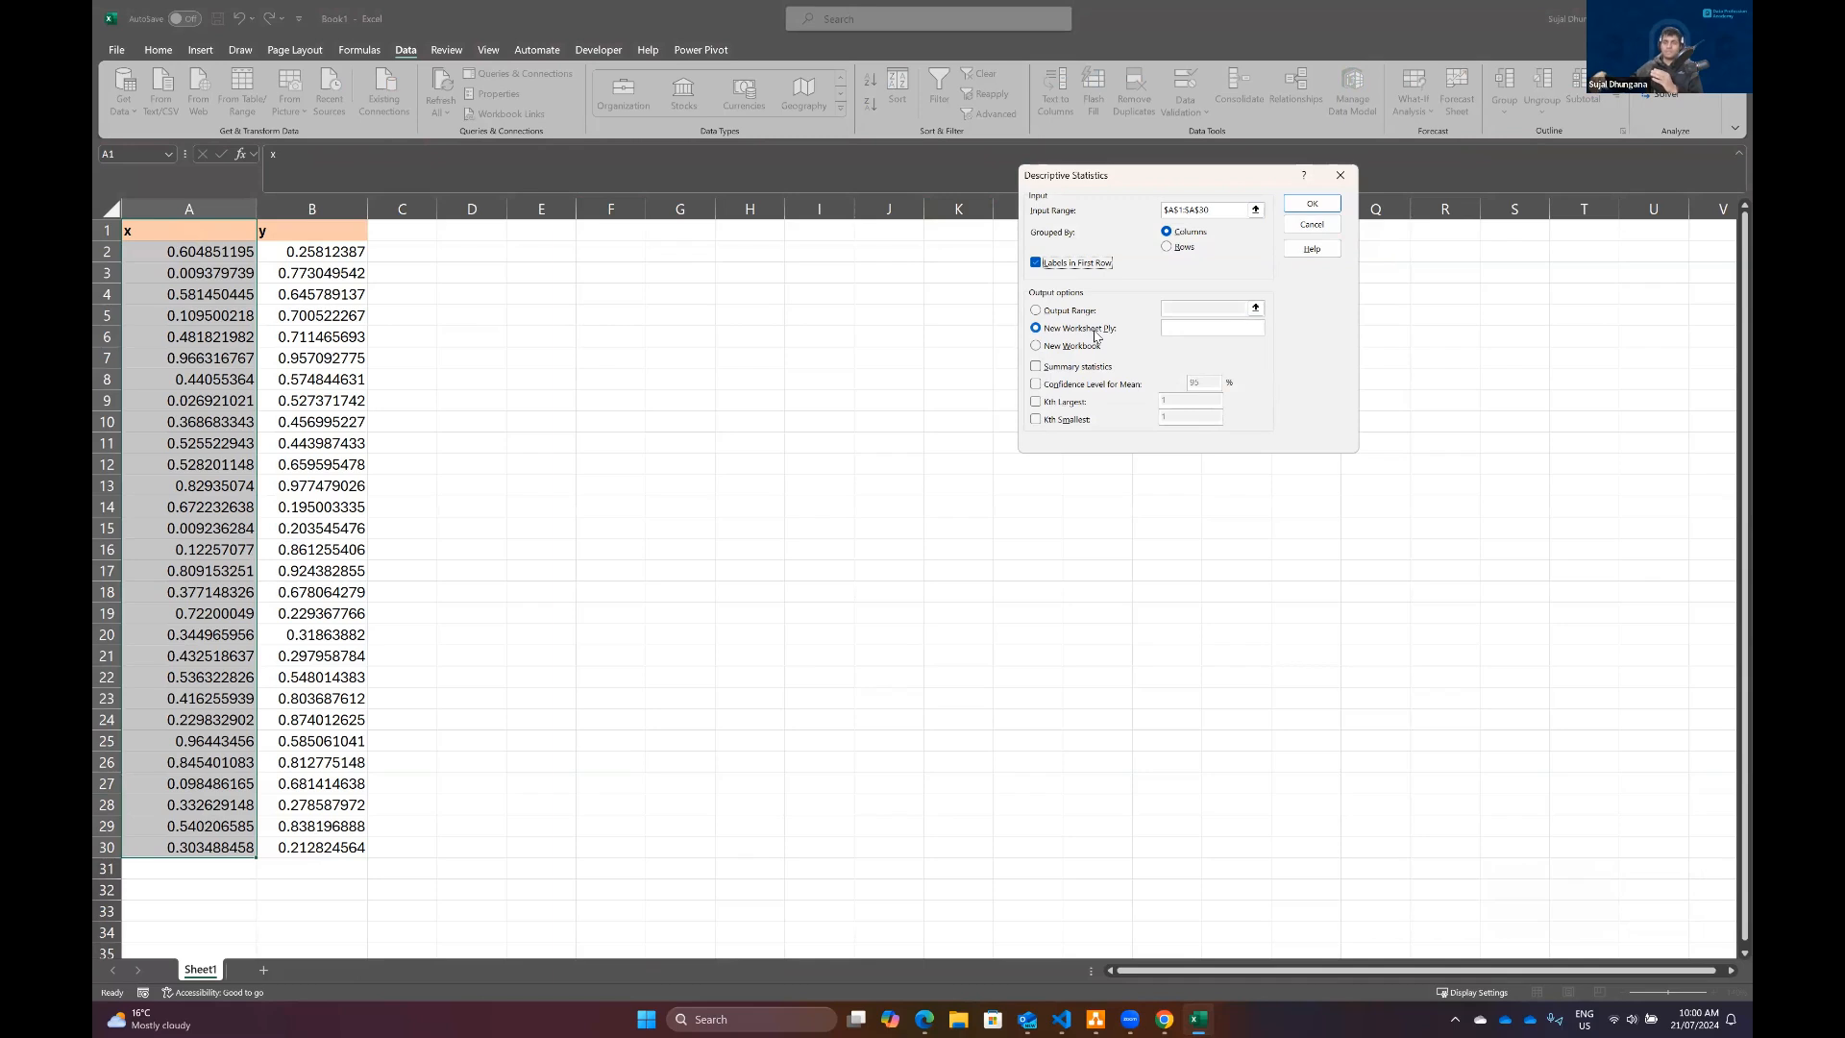
Step: Include summary statistics, 95% confidence level for the mean, Kth largest 1 and Kth smallest 1, and generate the output on a new worksheet
click(1036, 367)
click(1036, 384)
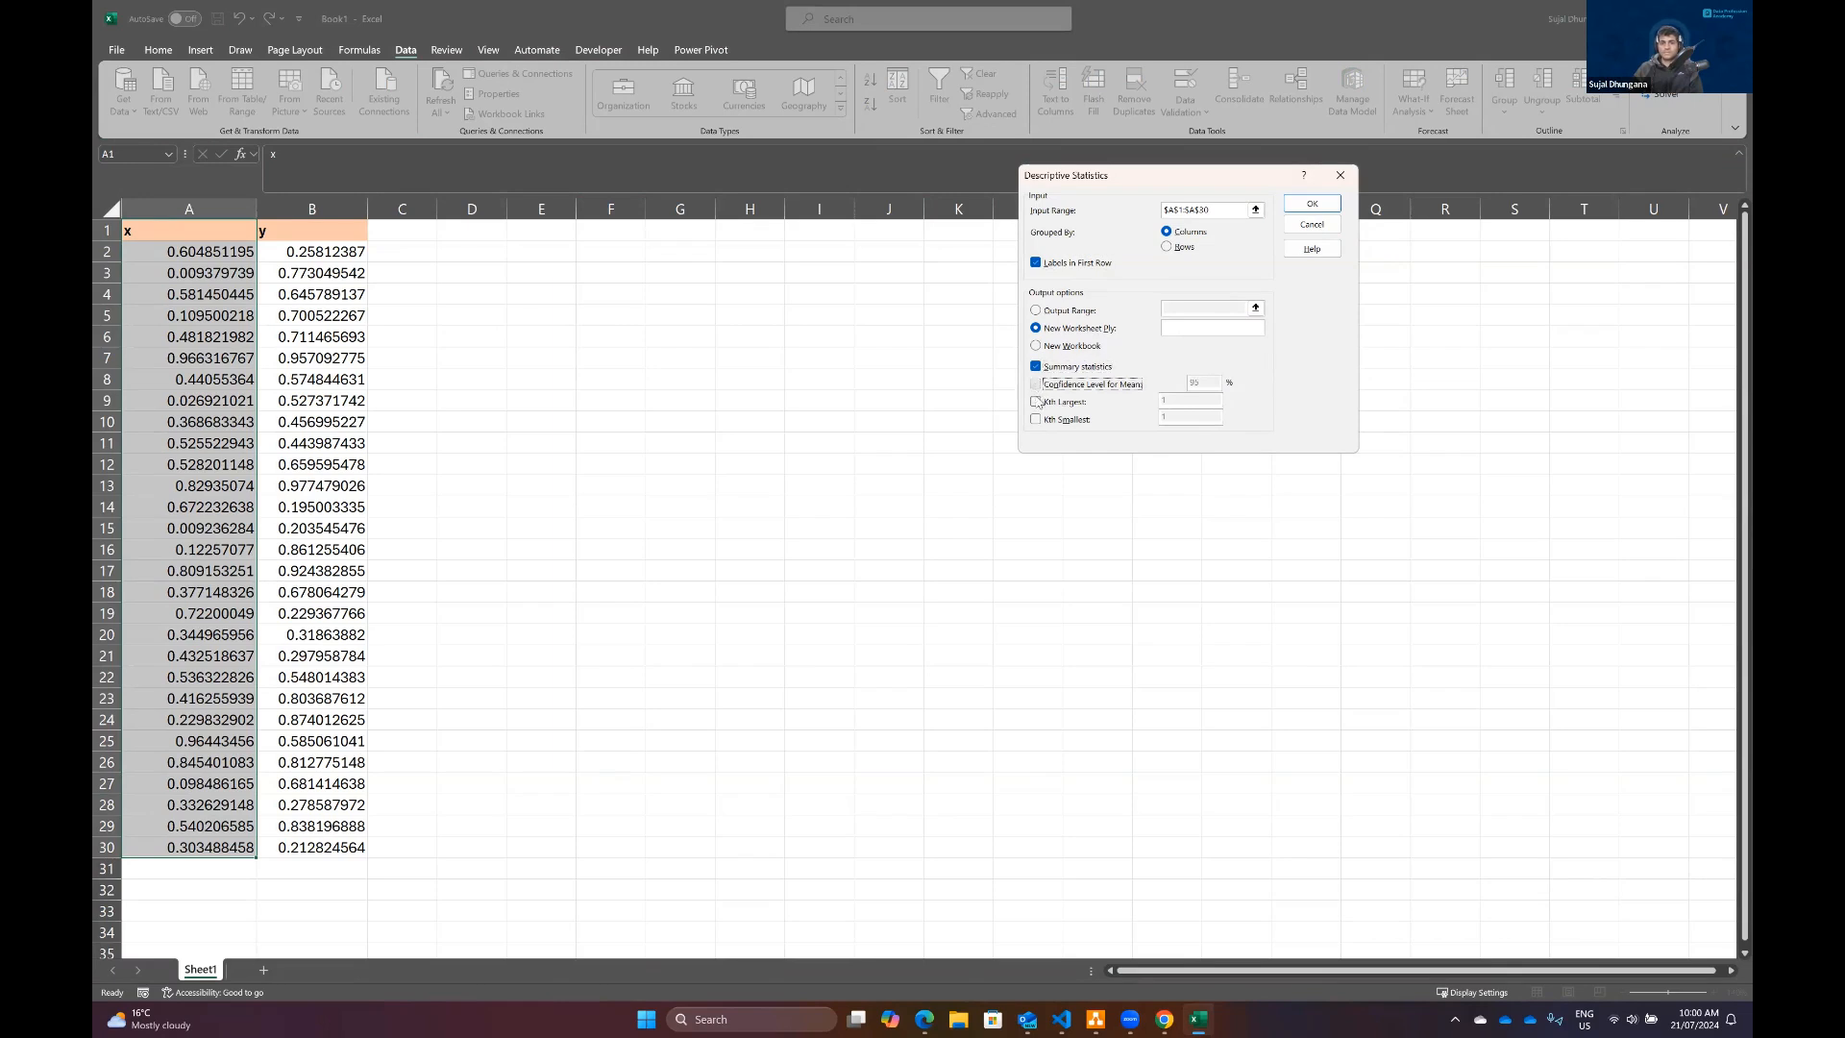
click(1031, 397)
click(1032, 415)
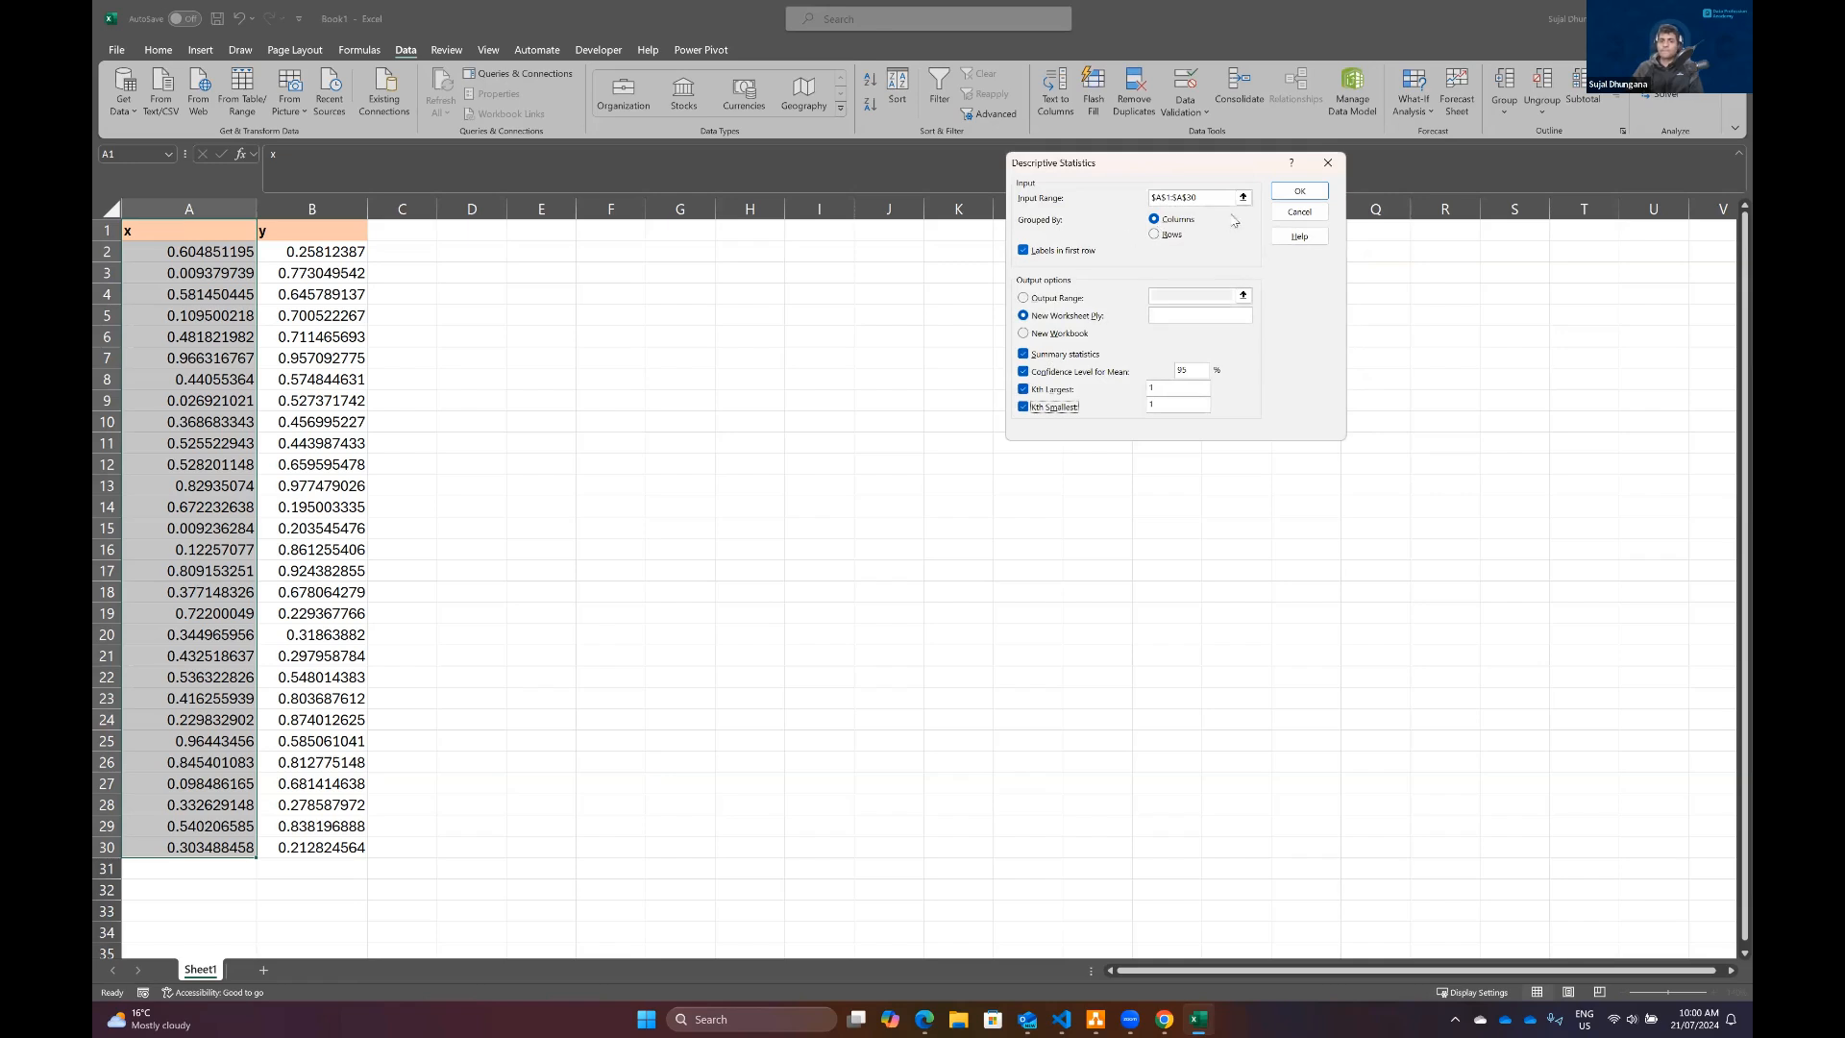
click(1302, 192)
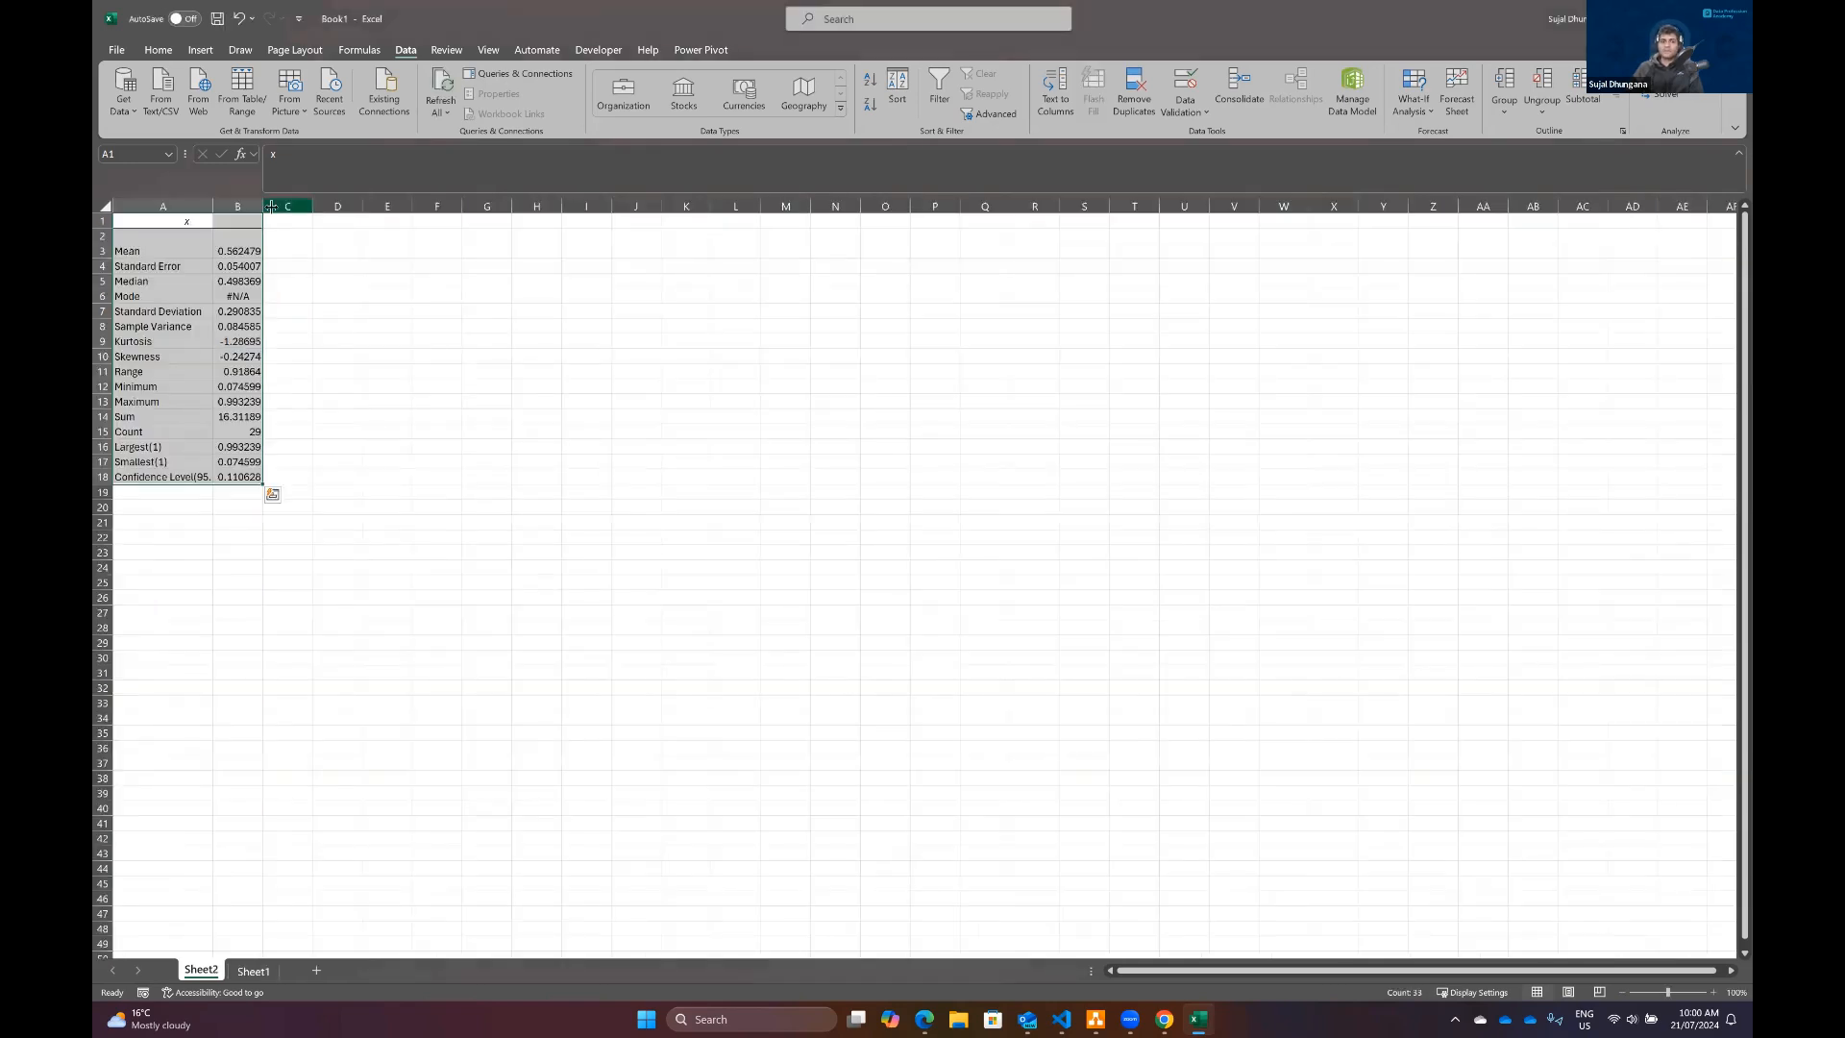
Step: Enlarge the statistics sheet and widen its column B
click(1712, 992)
click(1711, 992)
click(1711, 993)
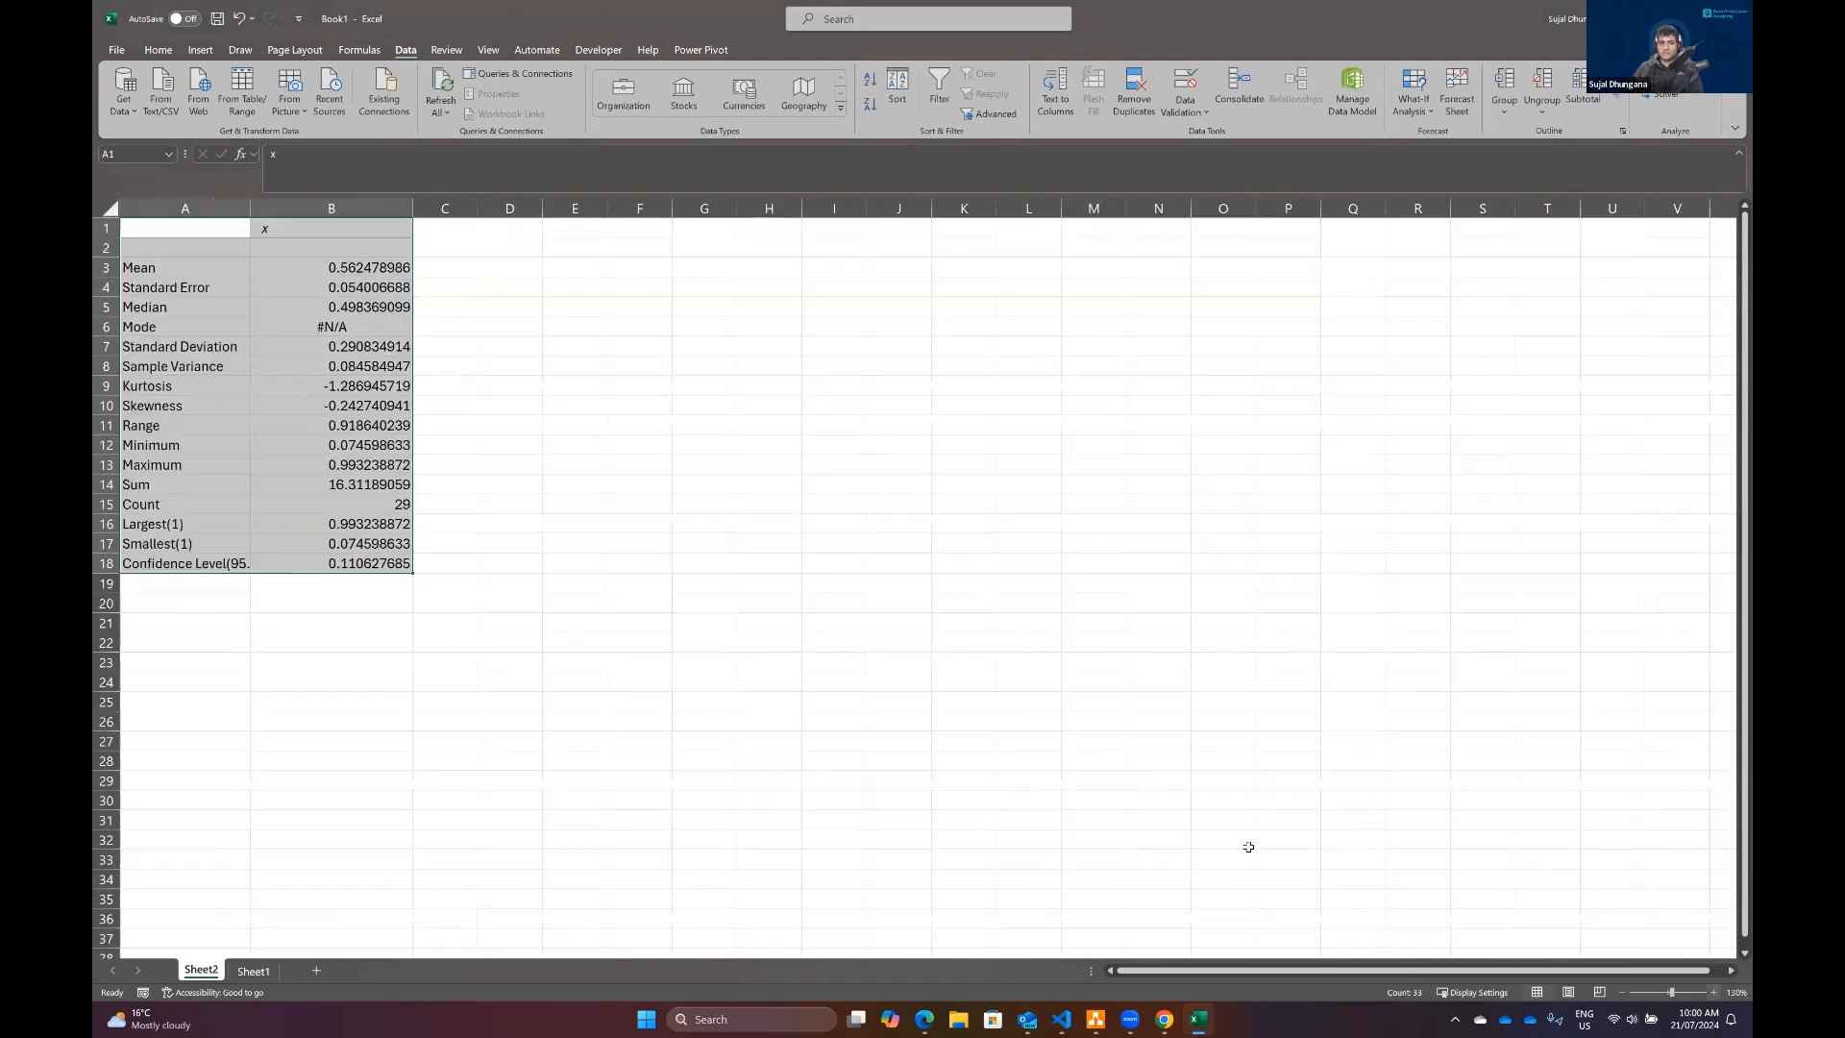
drag(510, 210, 545, 210)
click(565, 332)
Step: Examine the descriptive statistics for x row by row, from Mean down to Skewness
click(363, 236)
key(Left)
key(Down)
key(Down)
key(Right)
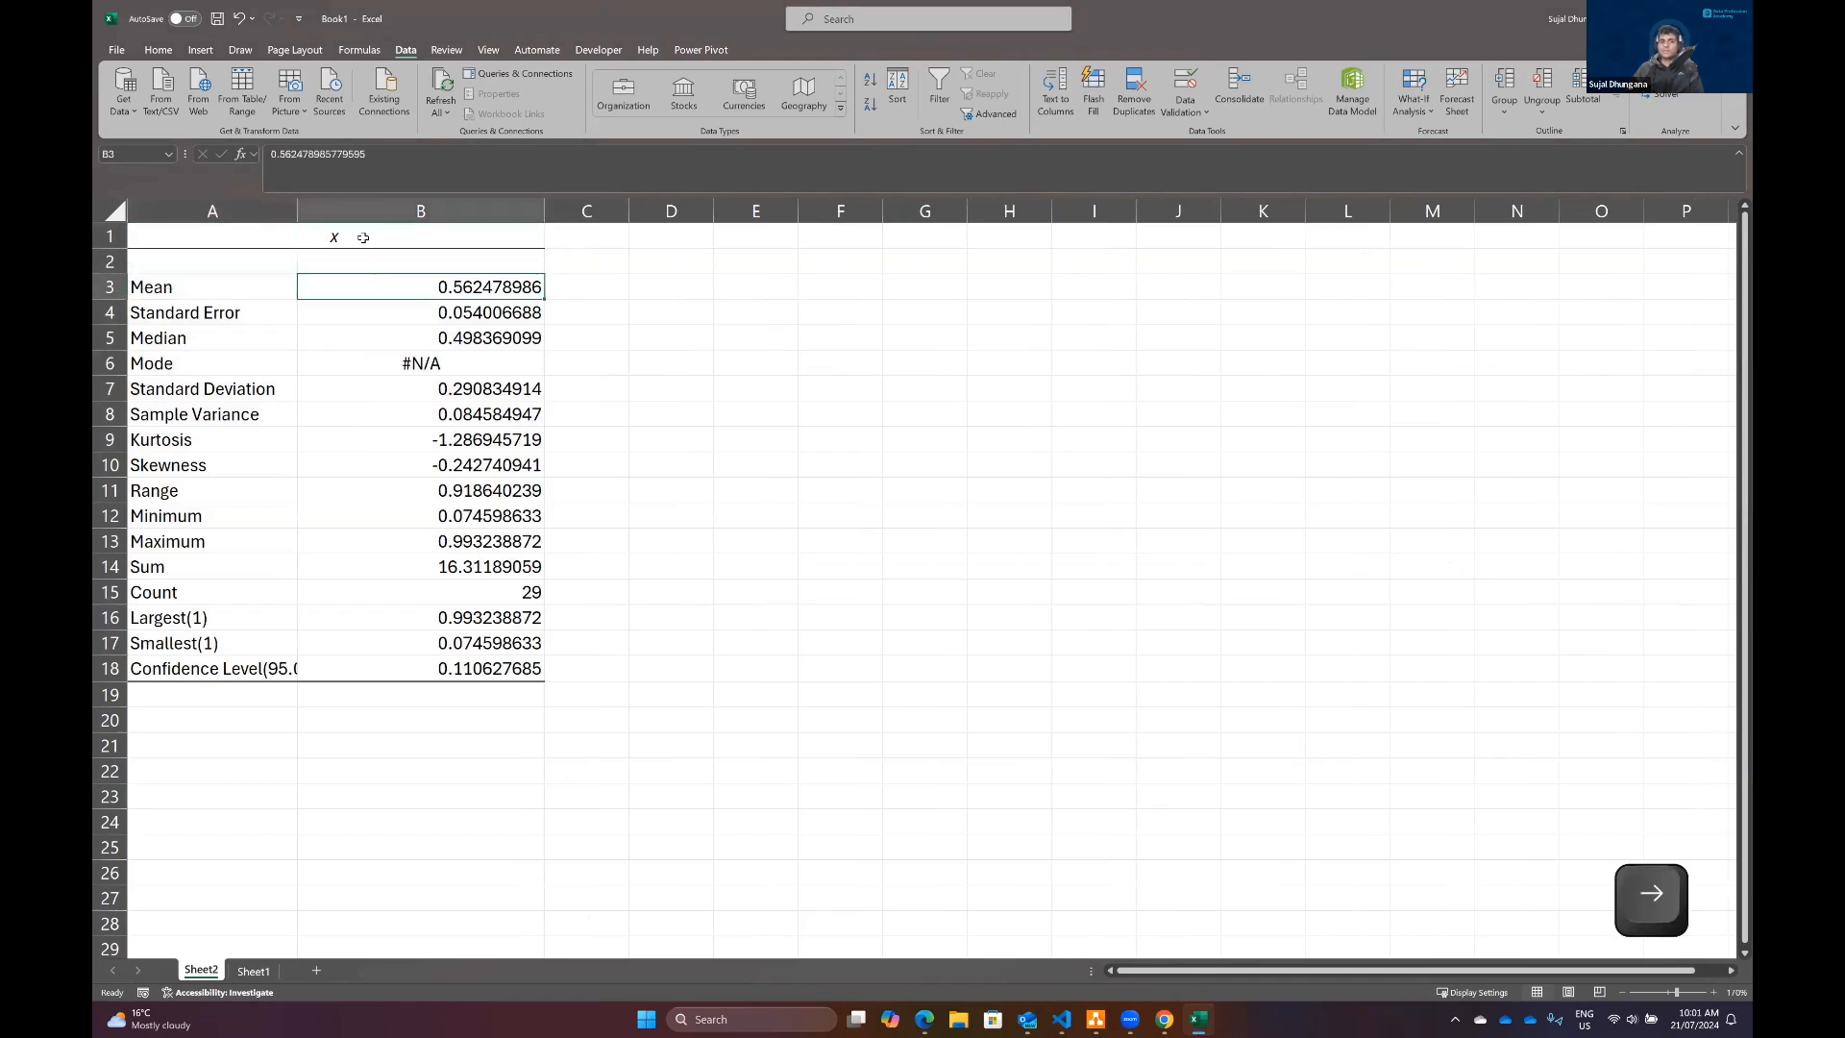
key(Down)
key(Down)
key(Down)
key(Down)
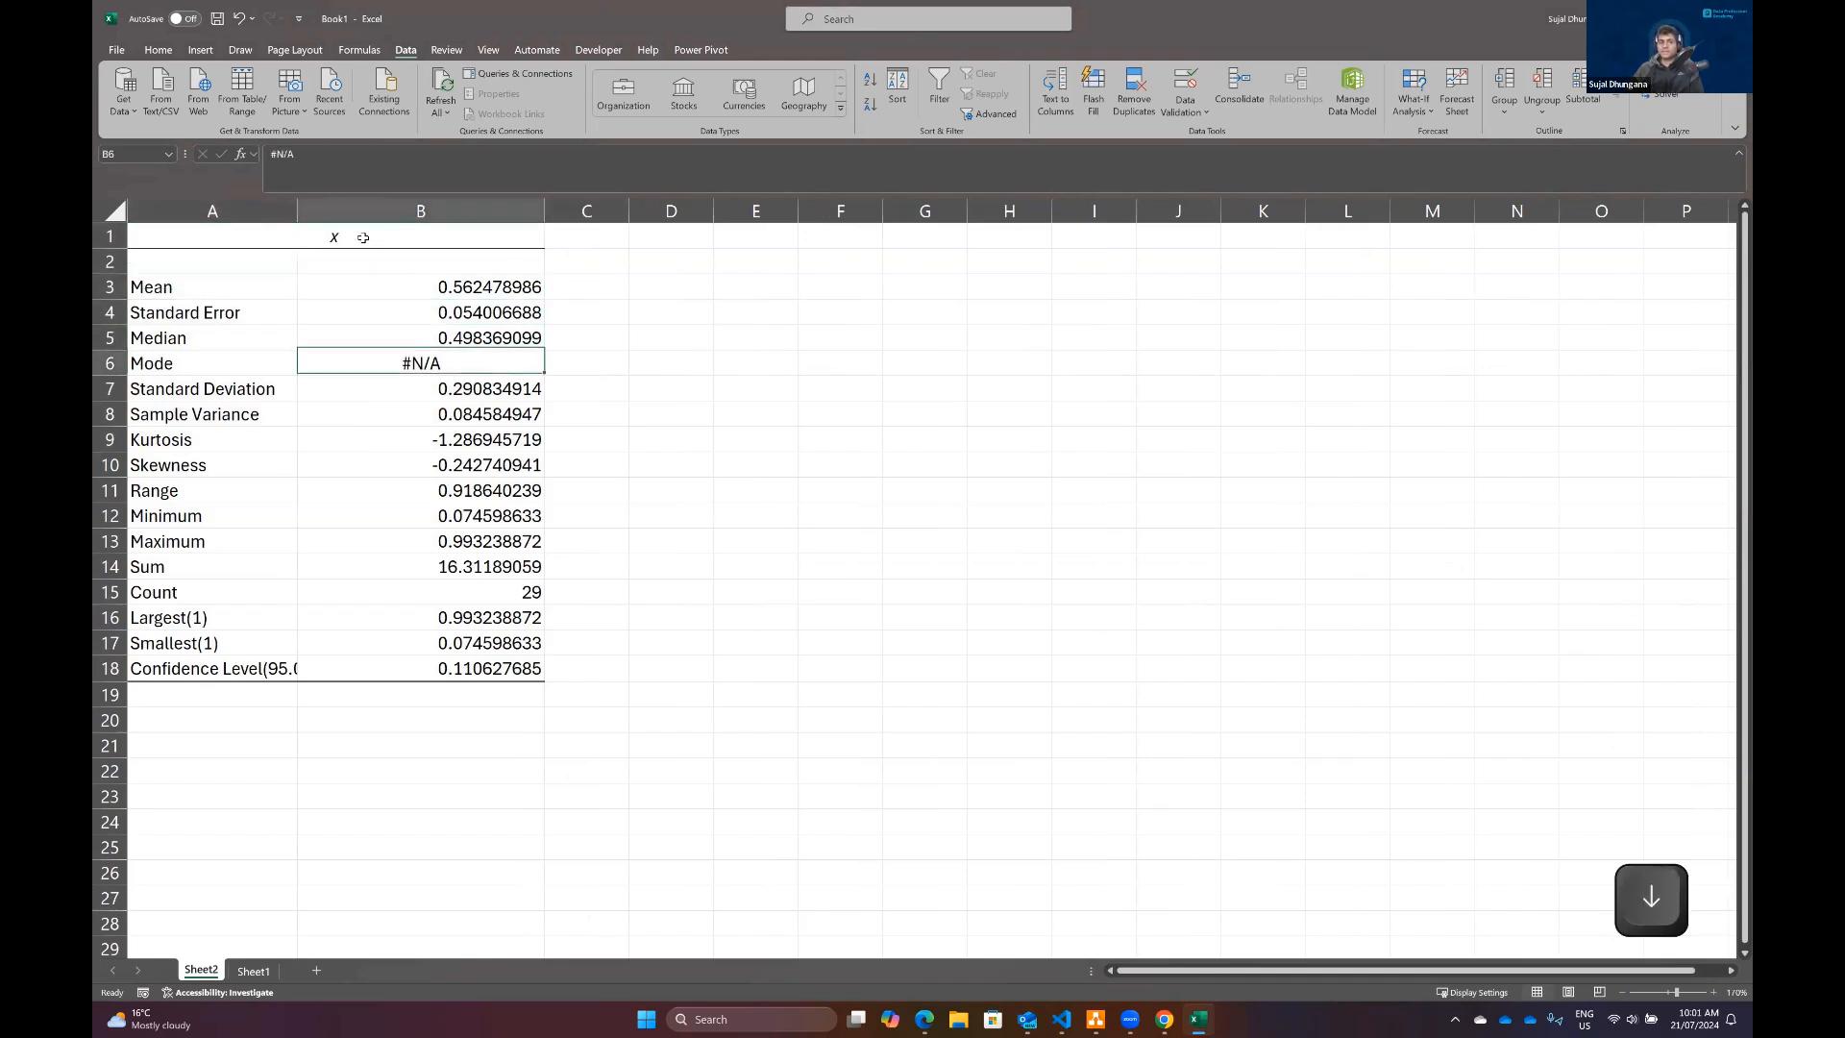
key(Down)
key(Down)
key(Down)
key(Down)
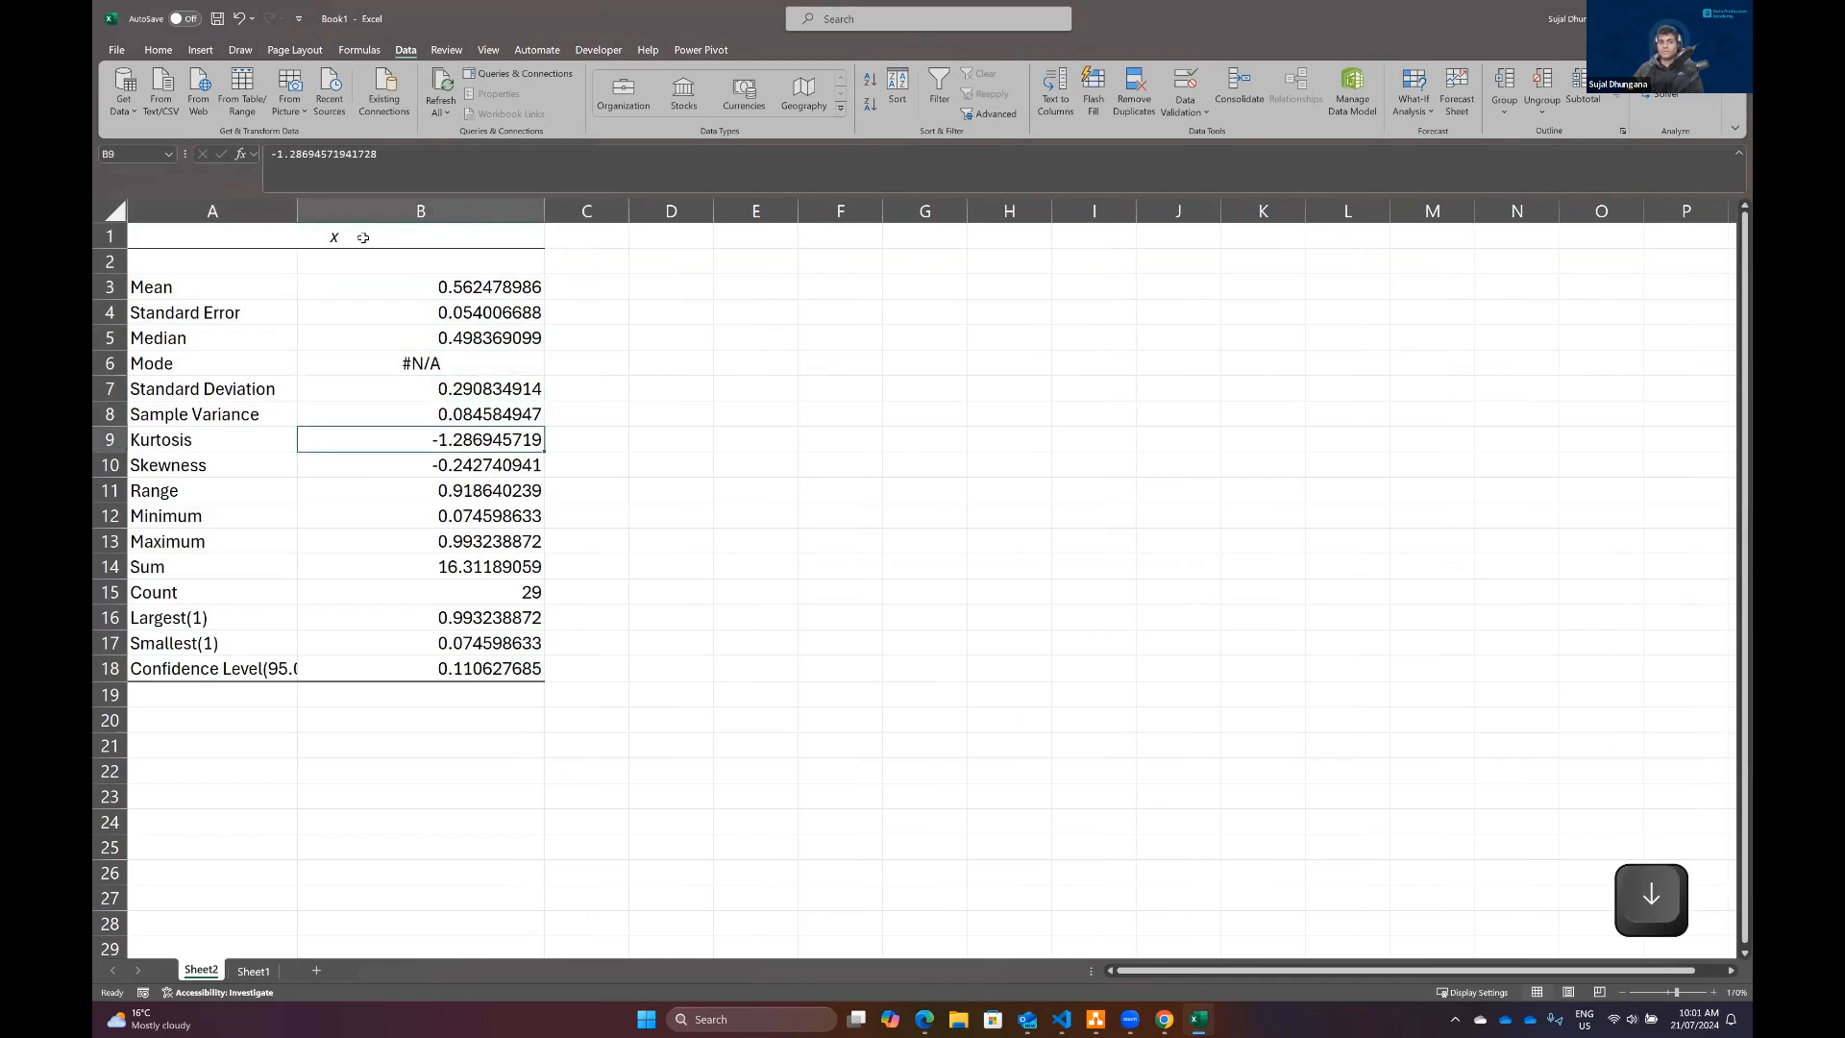
key(Up)
key(Up)
key(Up)
key(Up)
key(Left)
key(Down)
key(Right)
key(Down)
key(Down)
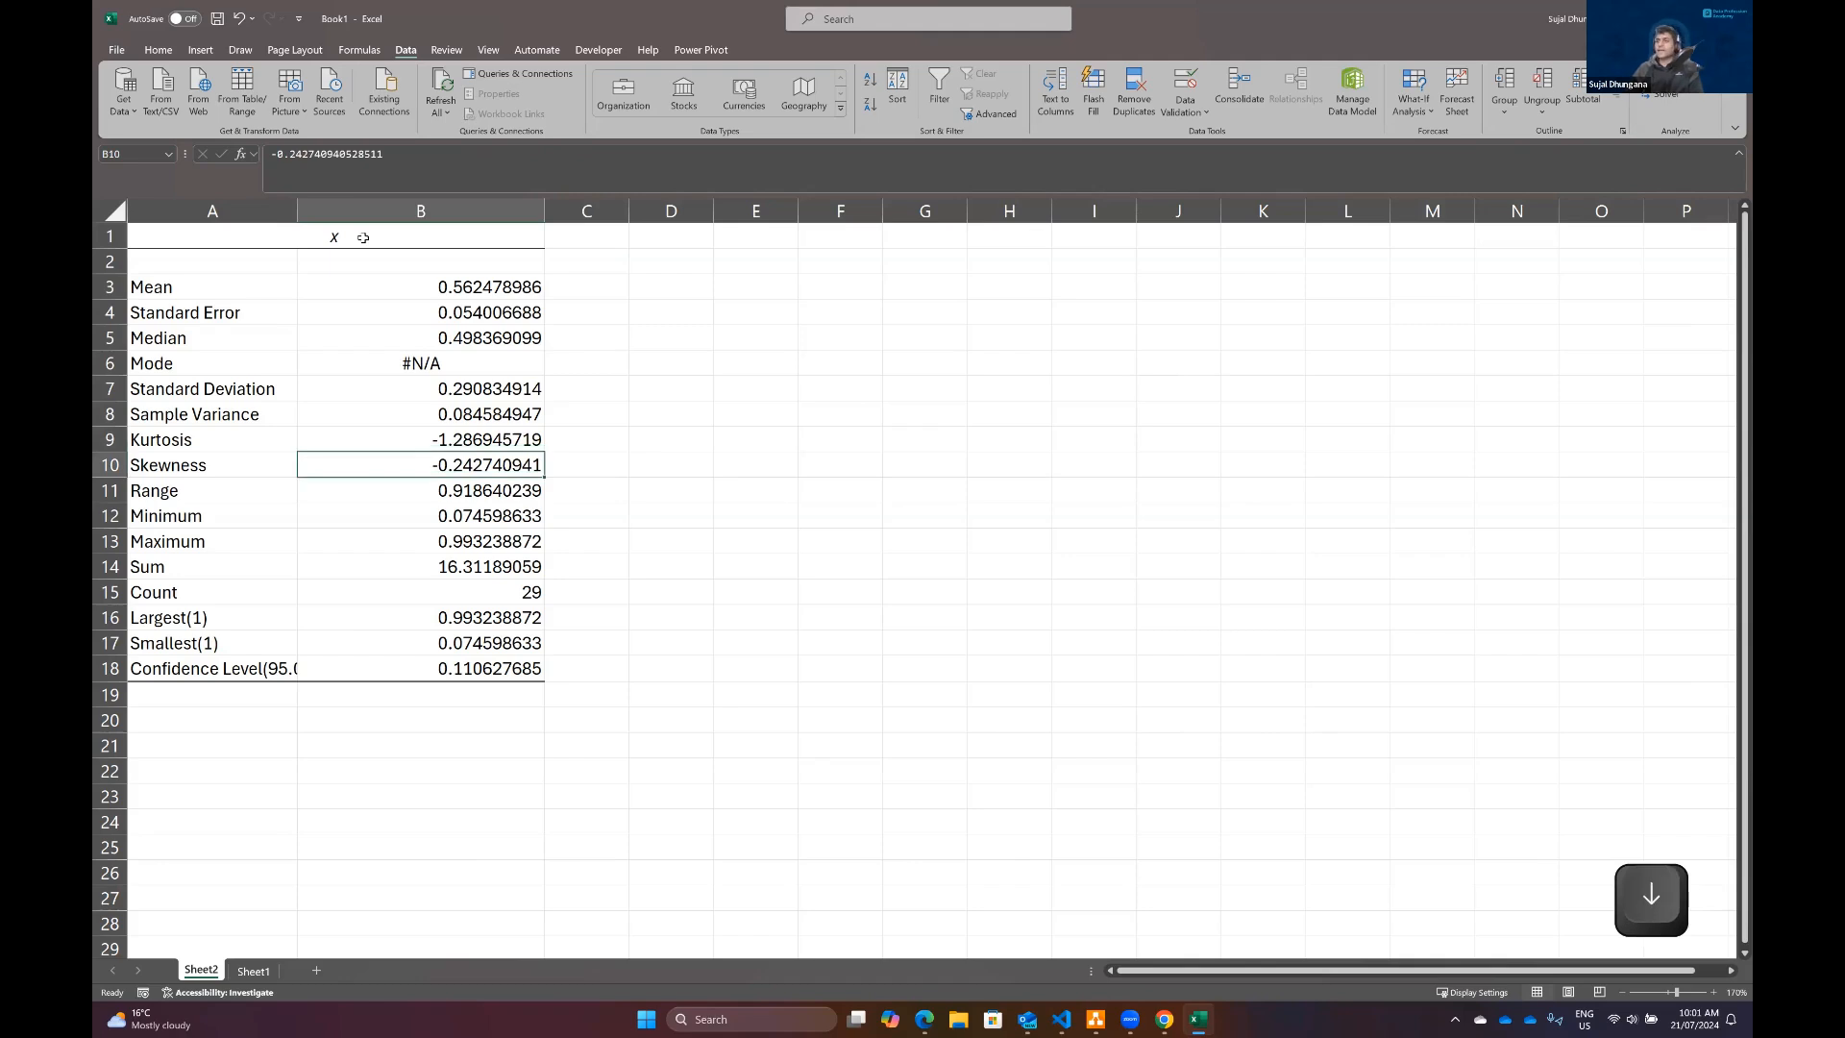
key(Up)
key(Up)
key(Up)
key(Up)
key(Up)
key(Up)
key(Up)
key(Up)
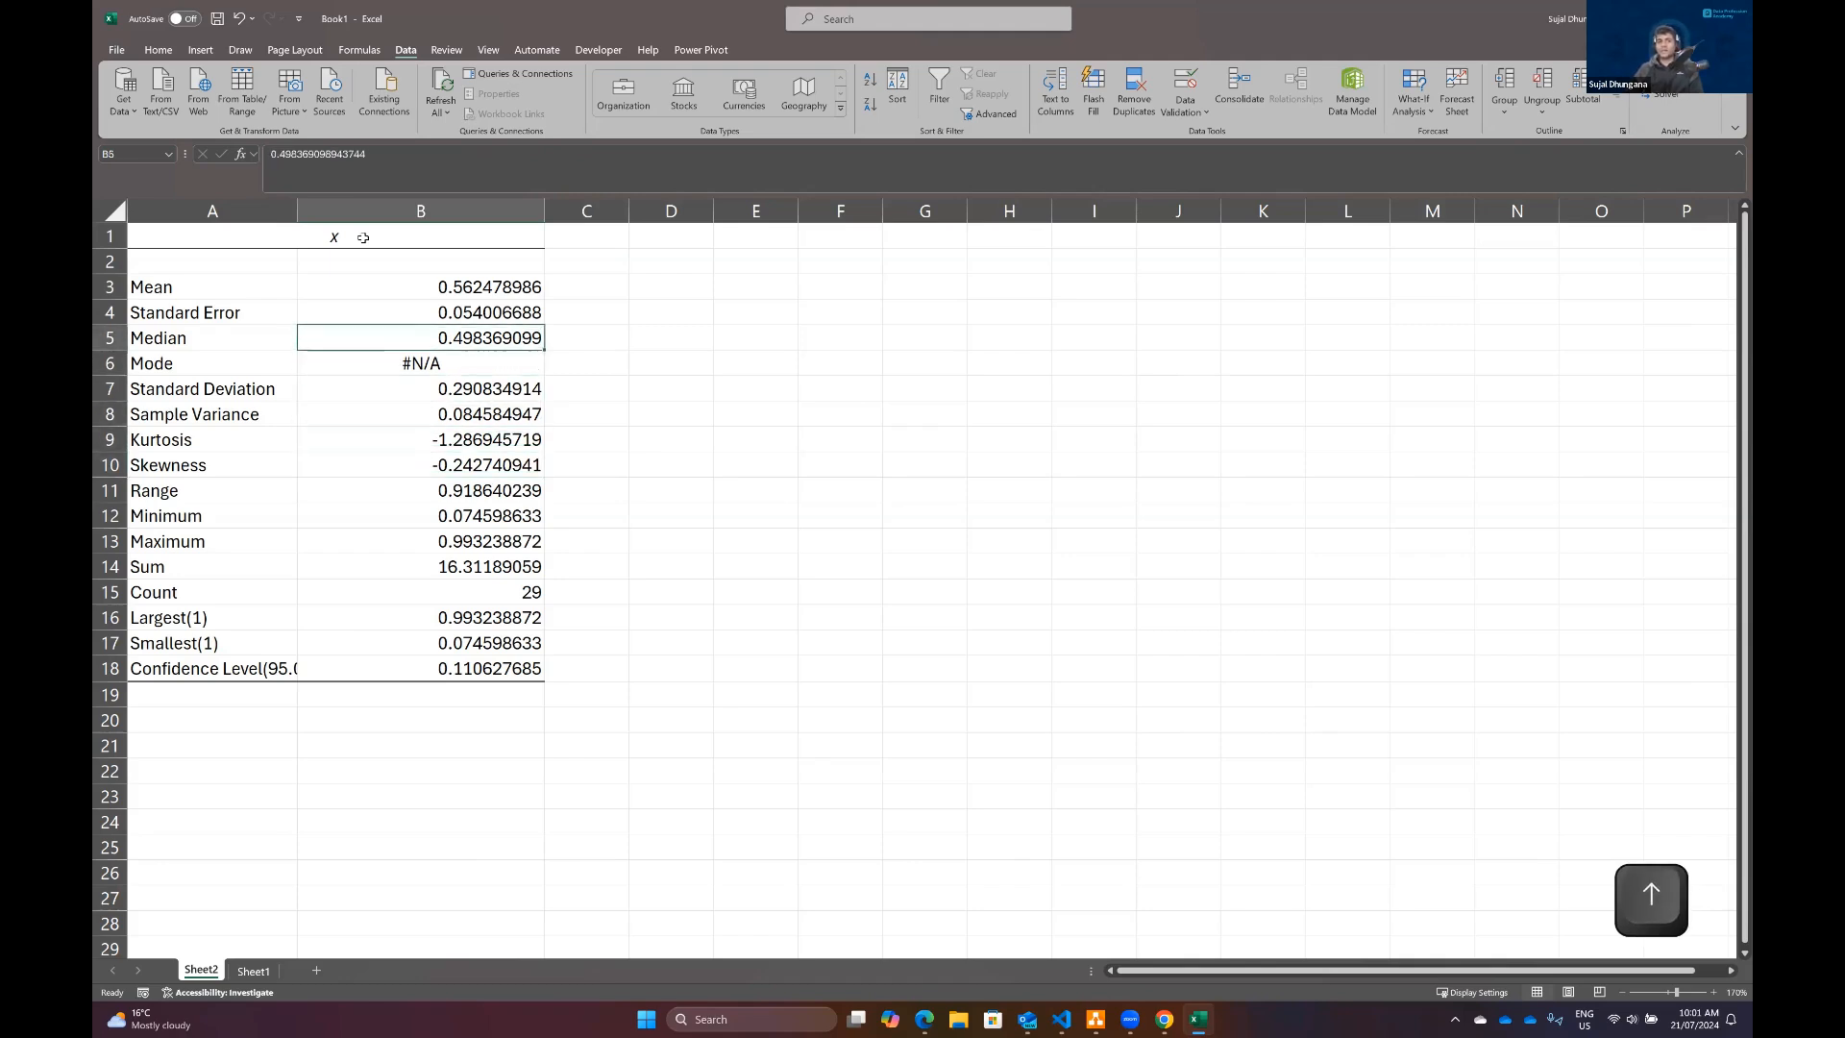
key(Down)
click(363, 238)
right_click(364, 238)
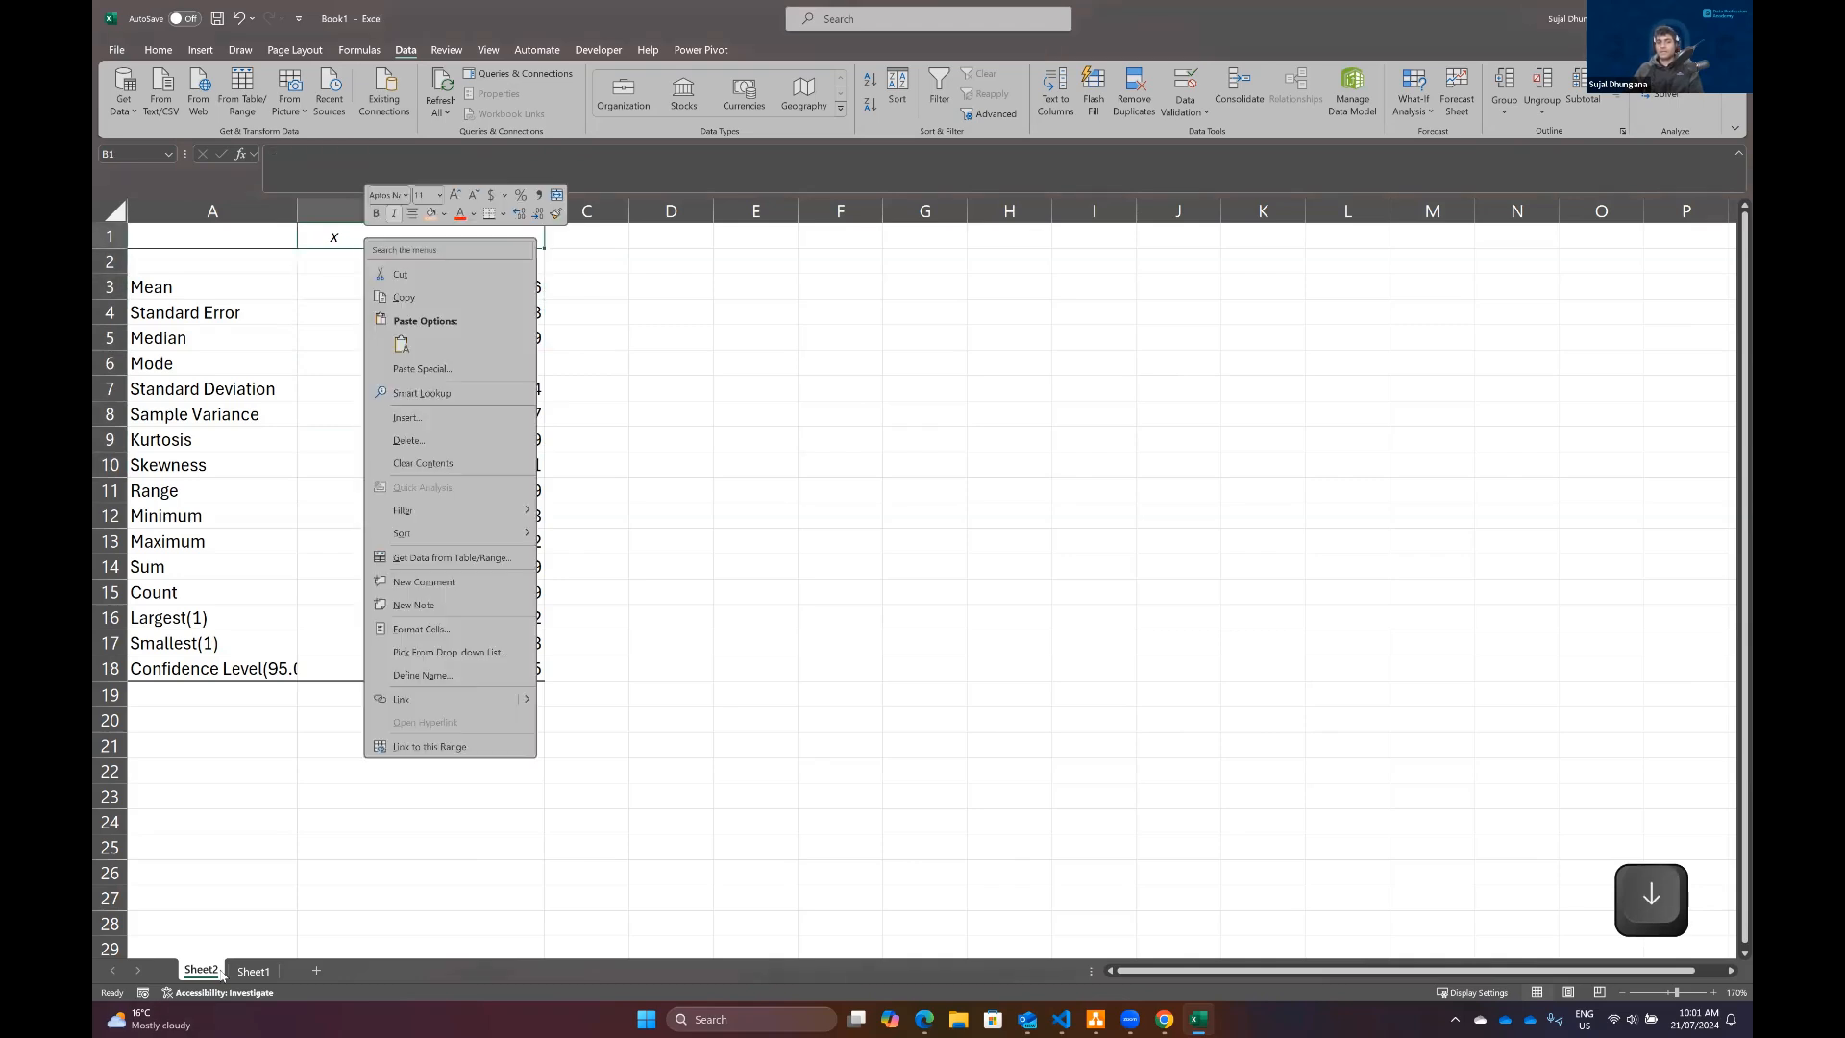
Step: On Sheet1, calculate the average of the x values A2:A30 in F2 with the AVERAGE function
click(252, 970)
click(252, 970)
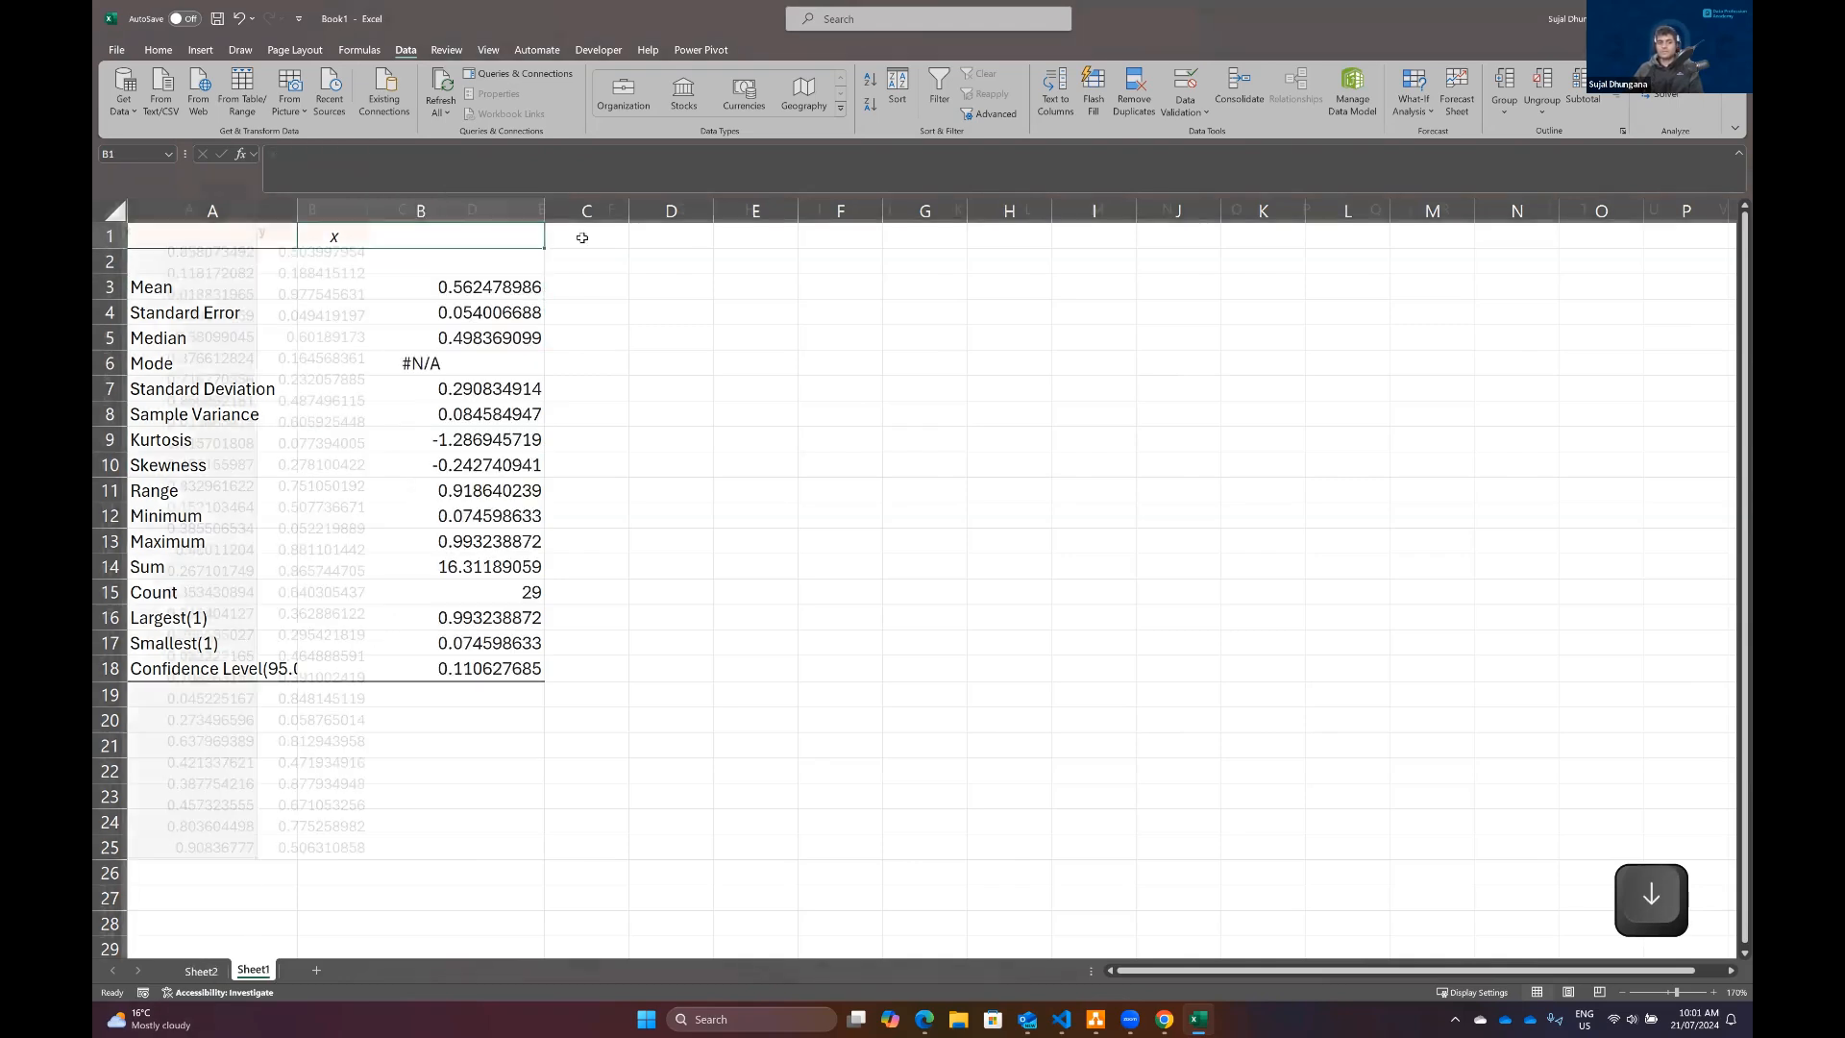
click(596, 251)
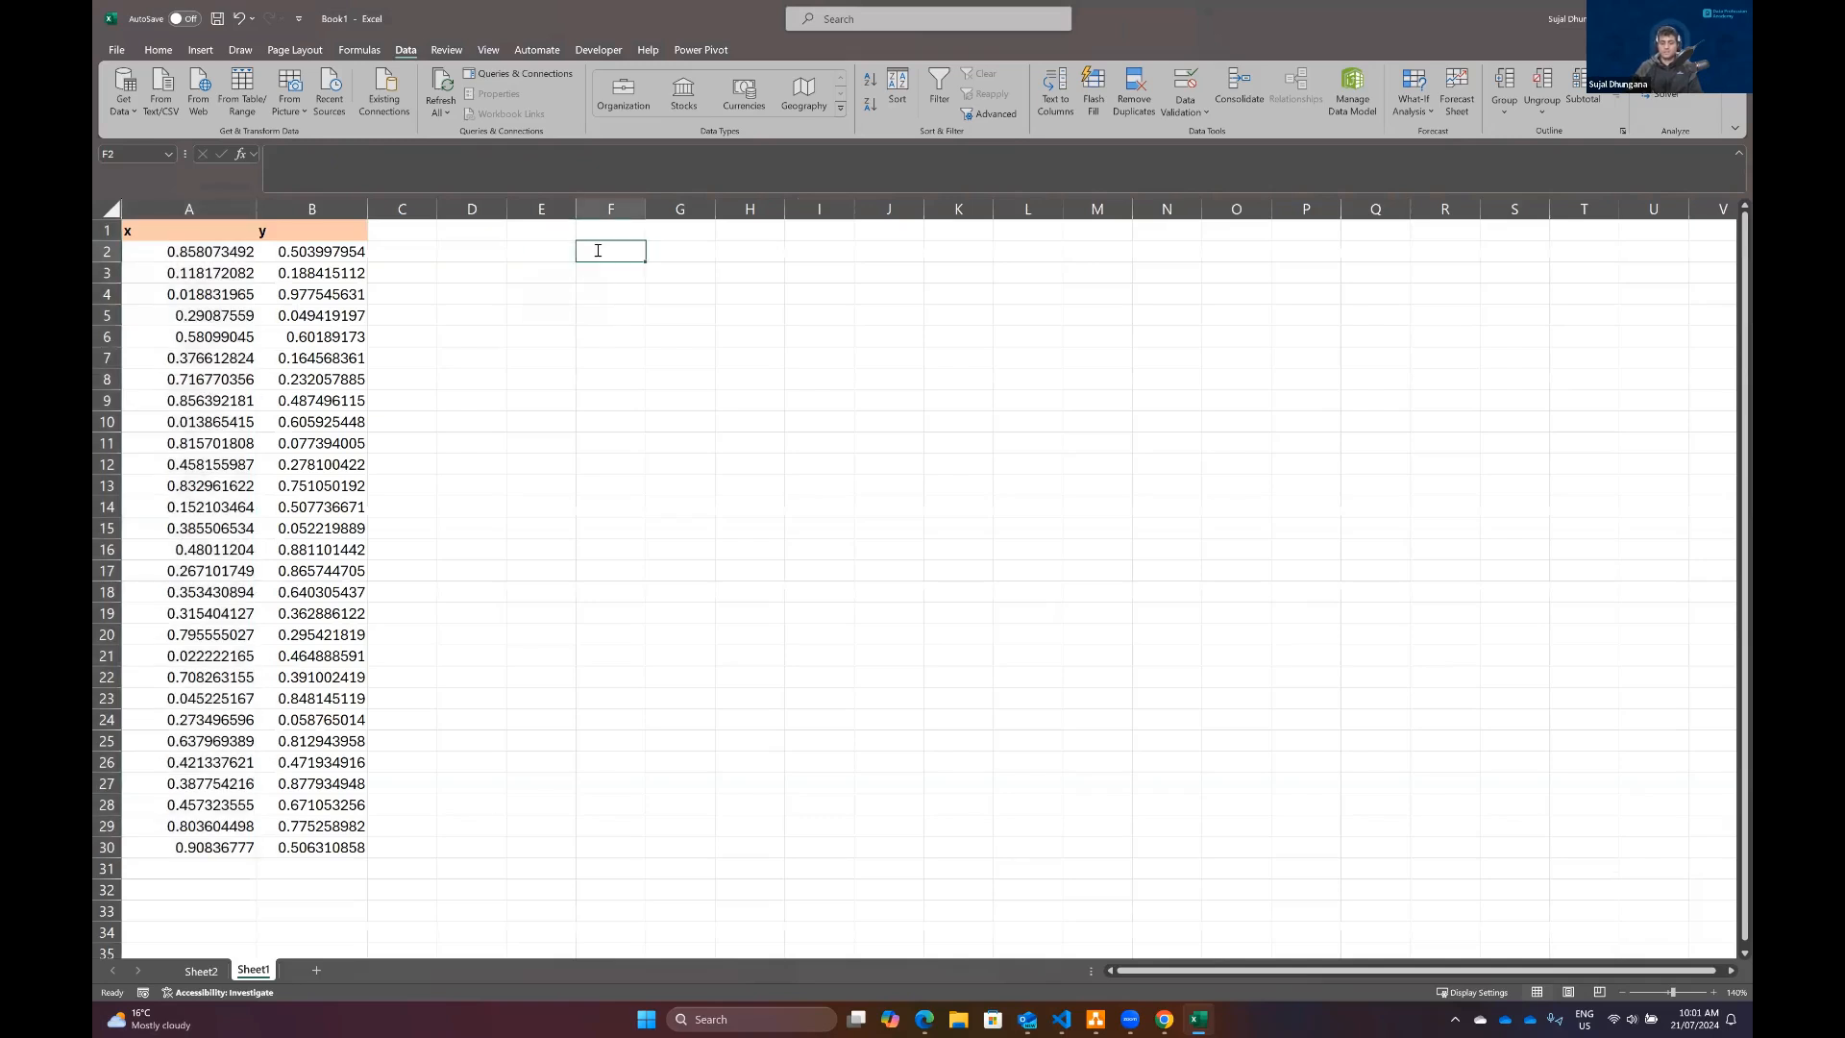
text(=Av)
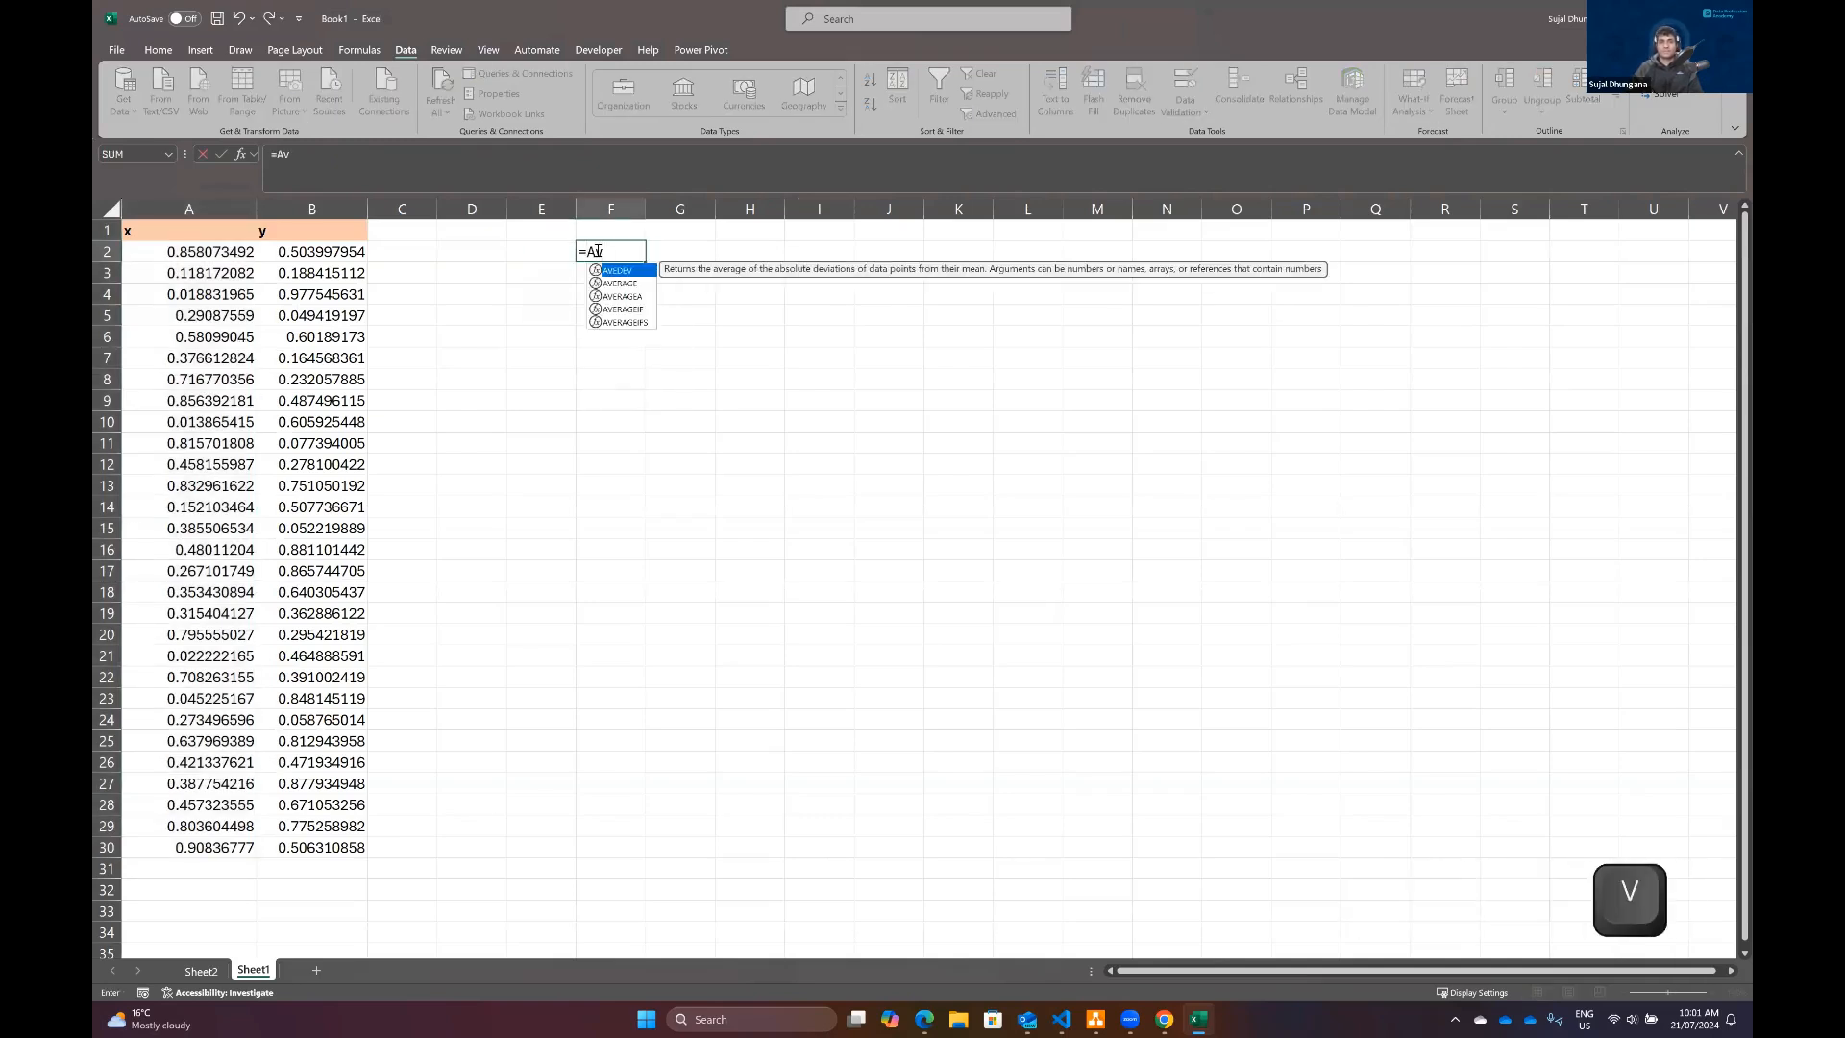
key(Down)
key(Tab)
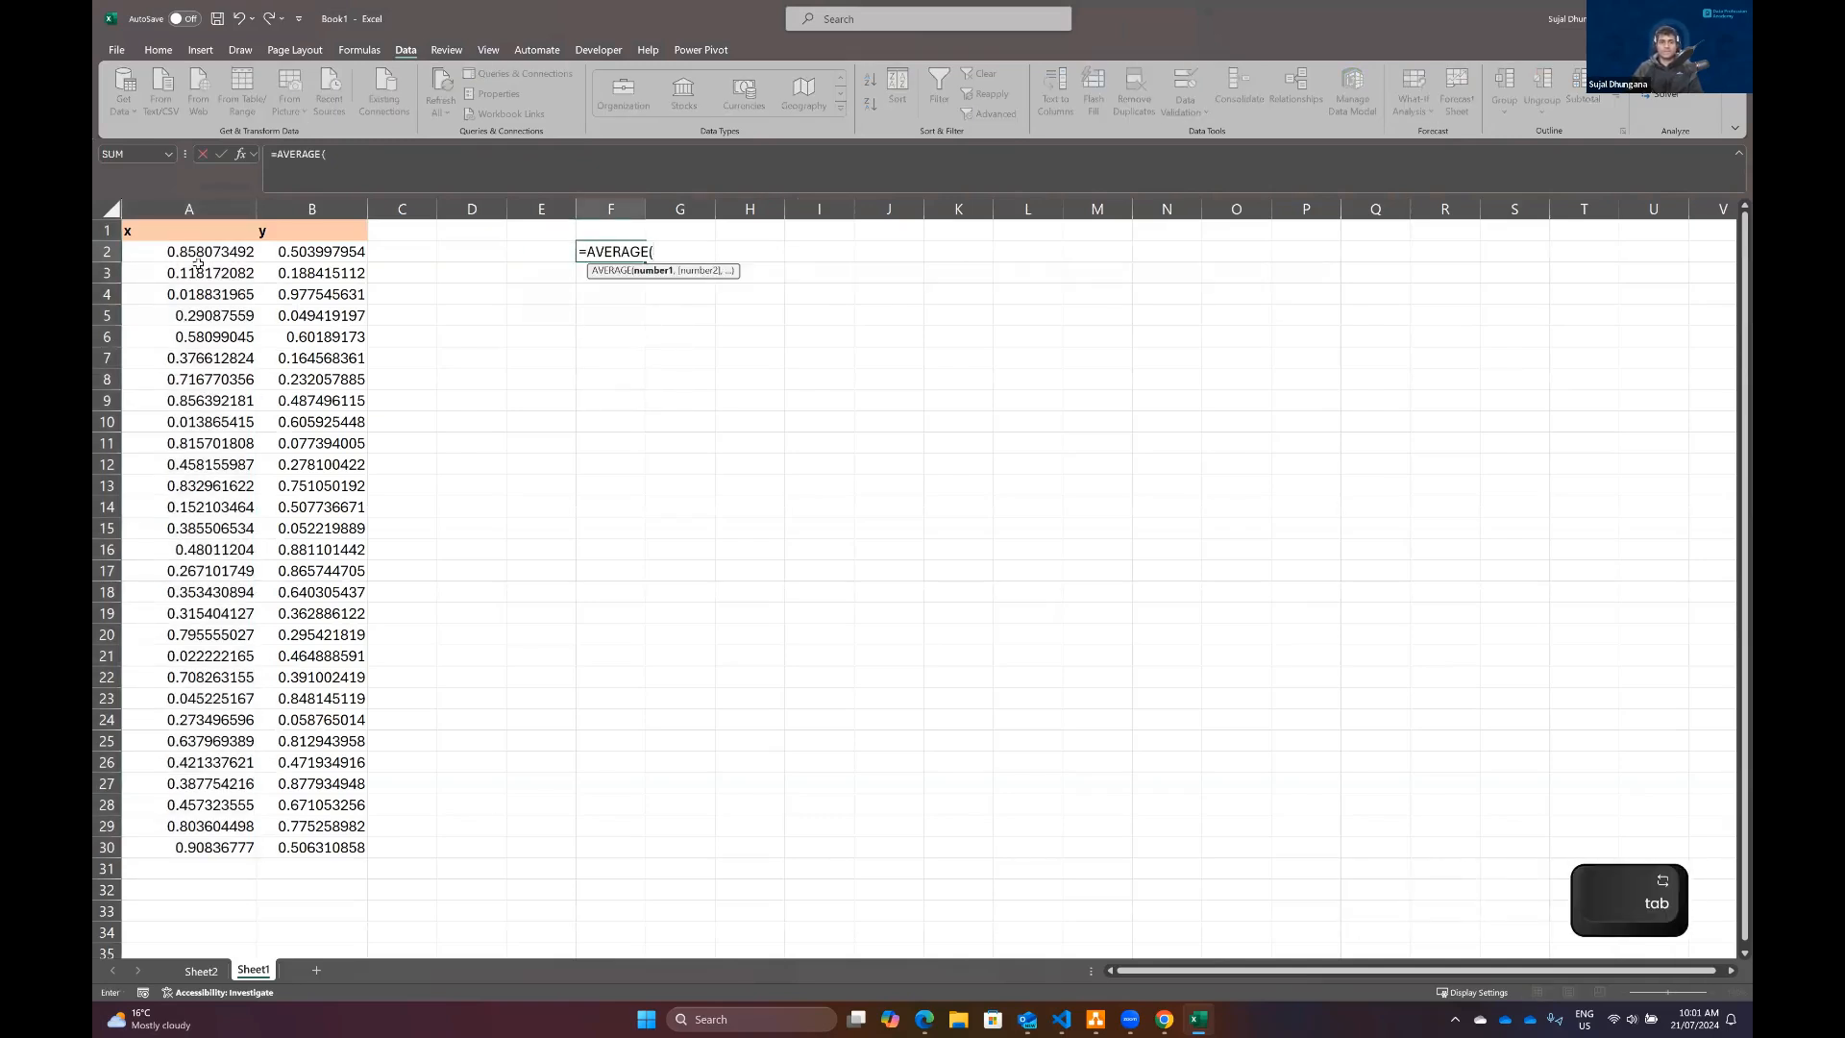
drag(202, 252, 228, 838)
key(Return)
Step: Calculate the sample standard deviation of the x values in F3 with =STDEV.S(A2:A30)
text(=sd)
key(BackSpace)
text(t)
key(Down)
key(Down)
key(Down)
key(Tab)
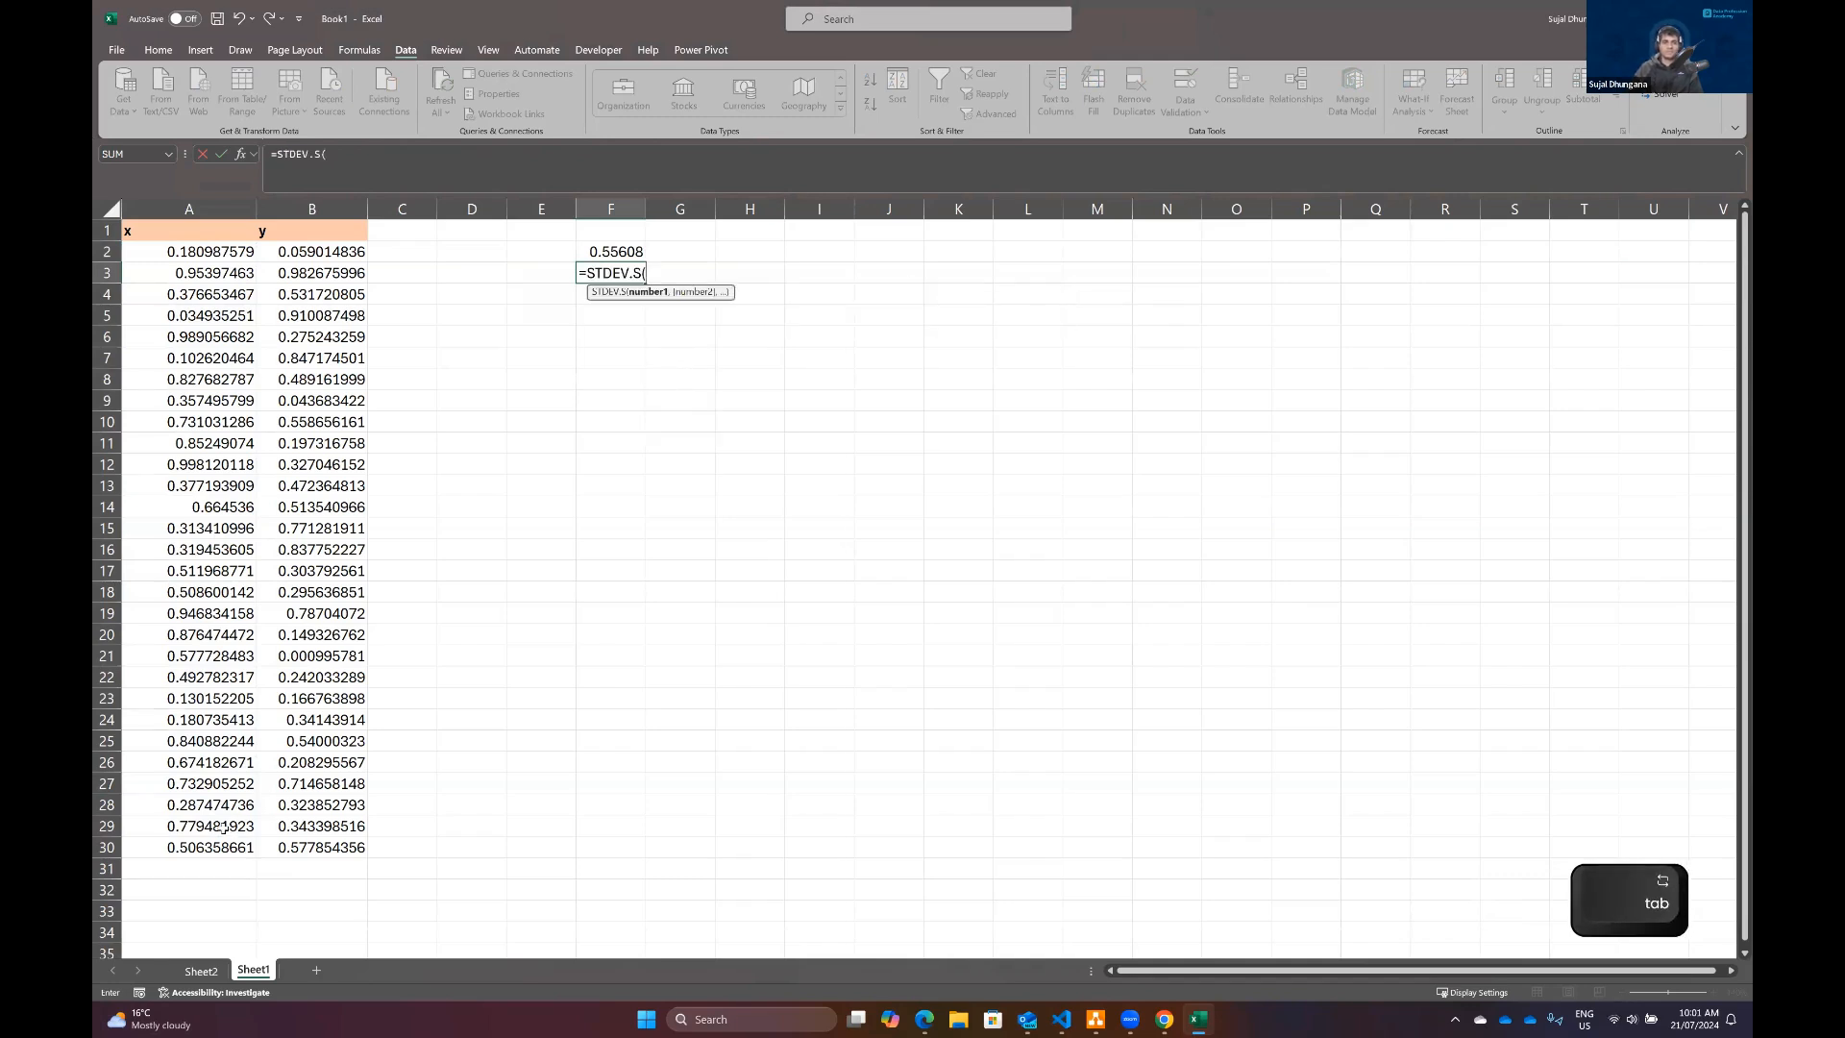
click(192, 251)
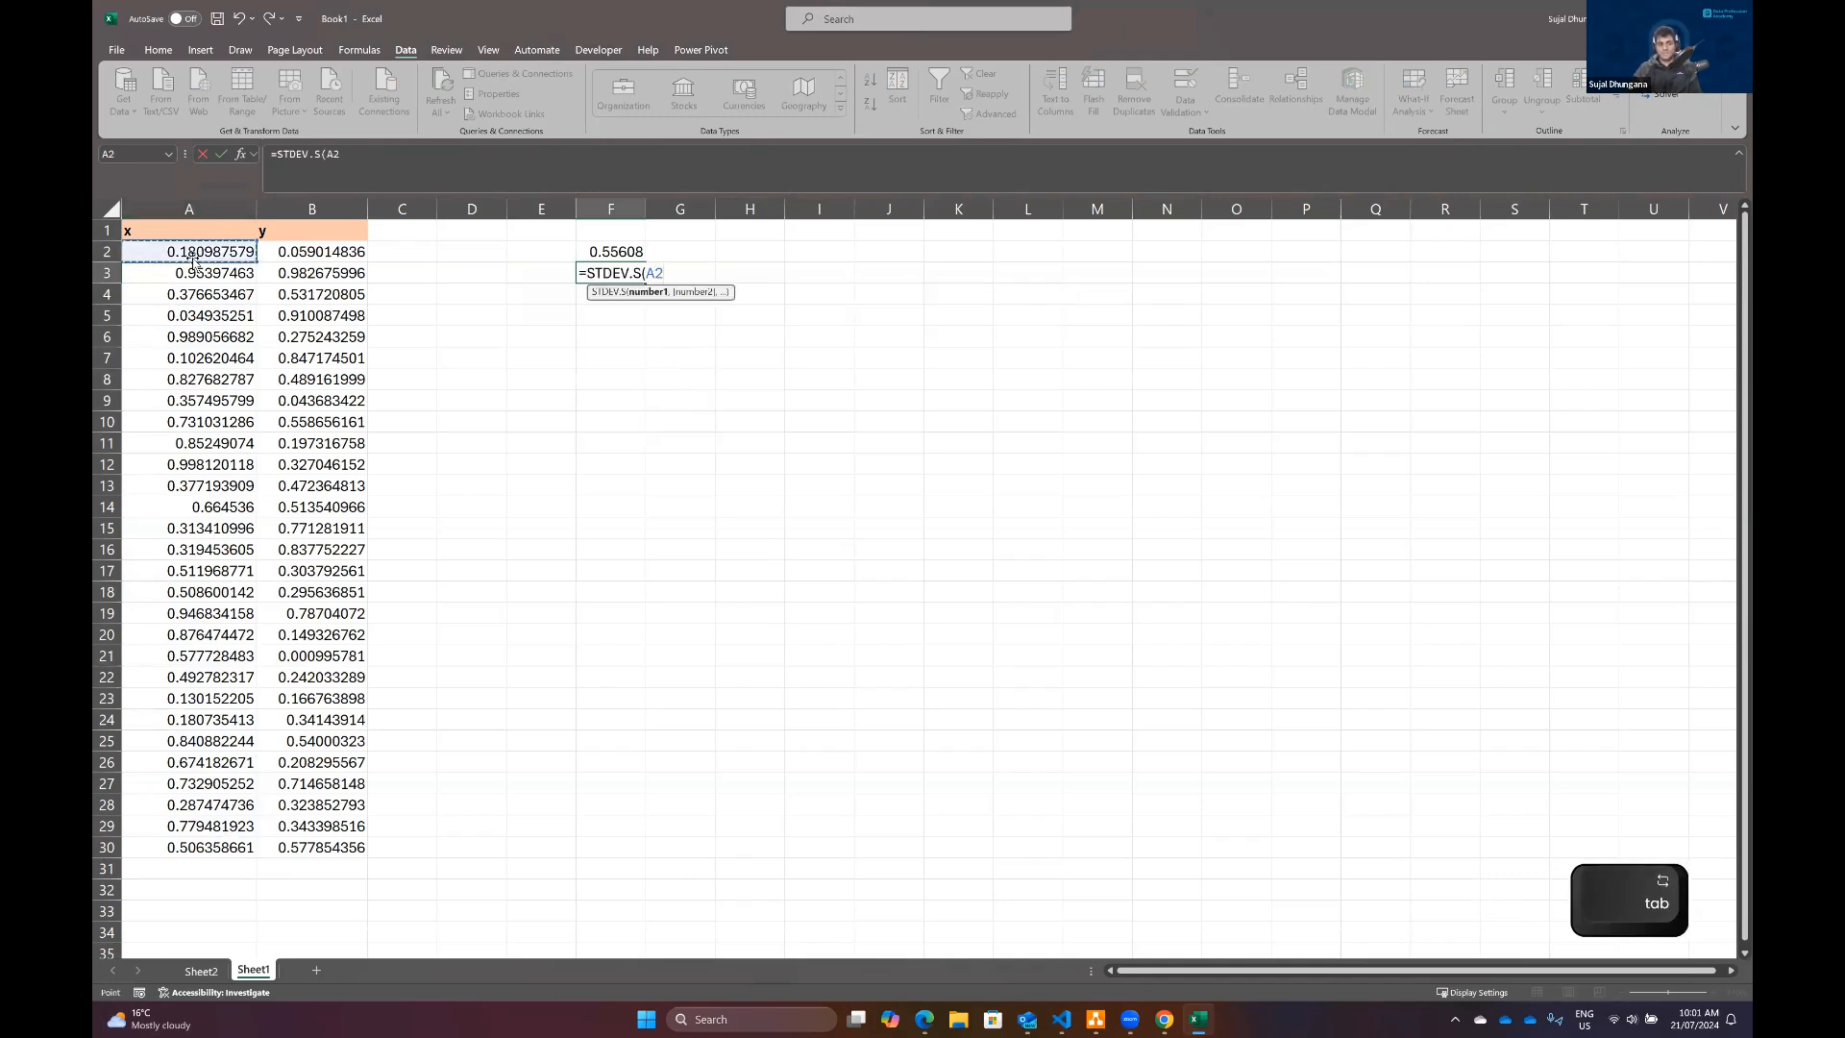
key(ctrl+shift+Down)
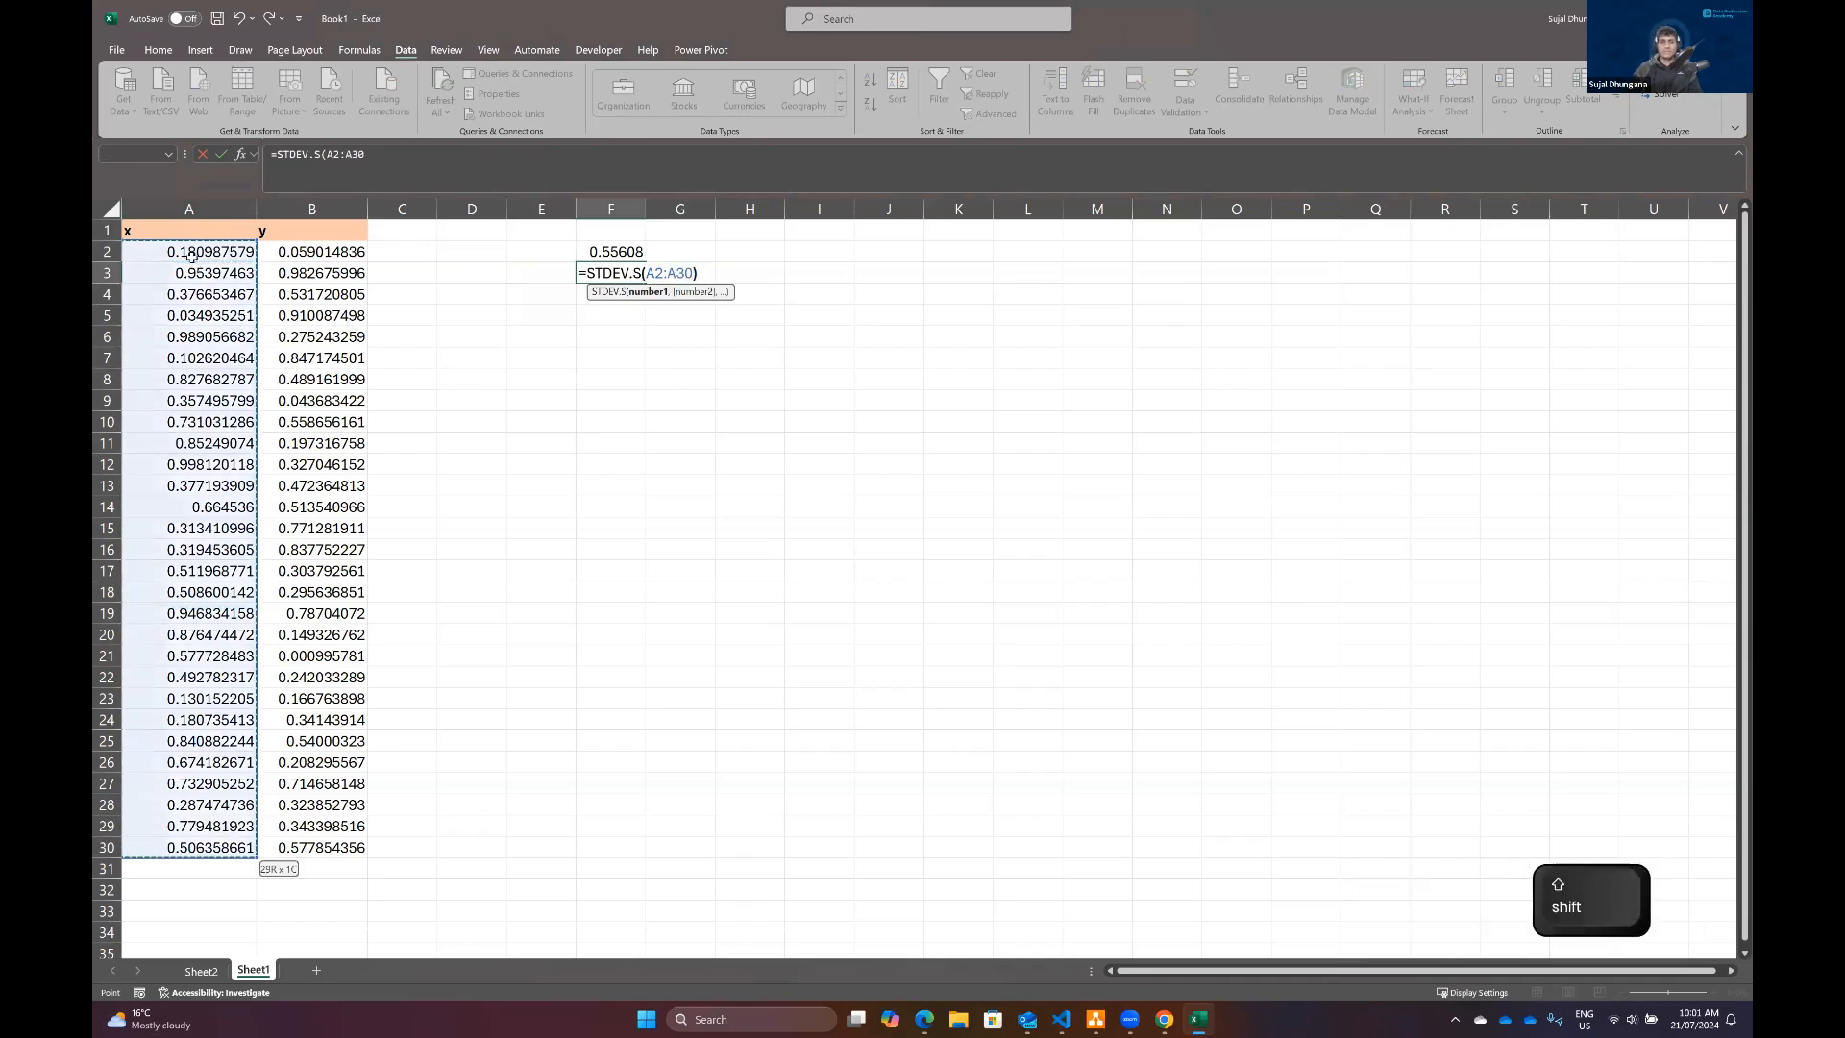
text())
key(shift+Return)
Step: Clear the average and standard deviation formulas from F2:F3 and return to Sheet2
shift+click(615, 273)
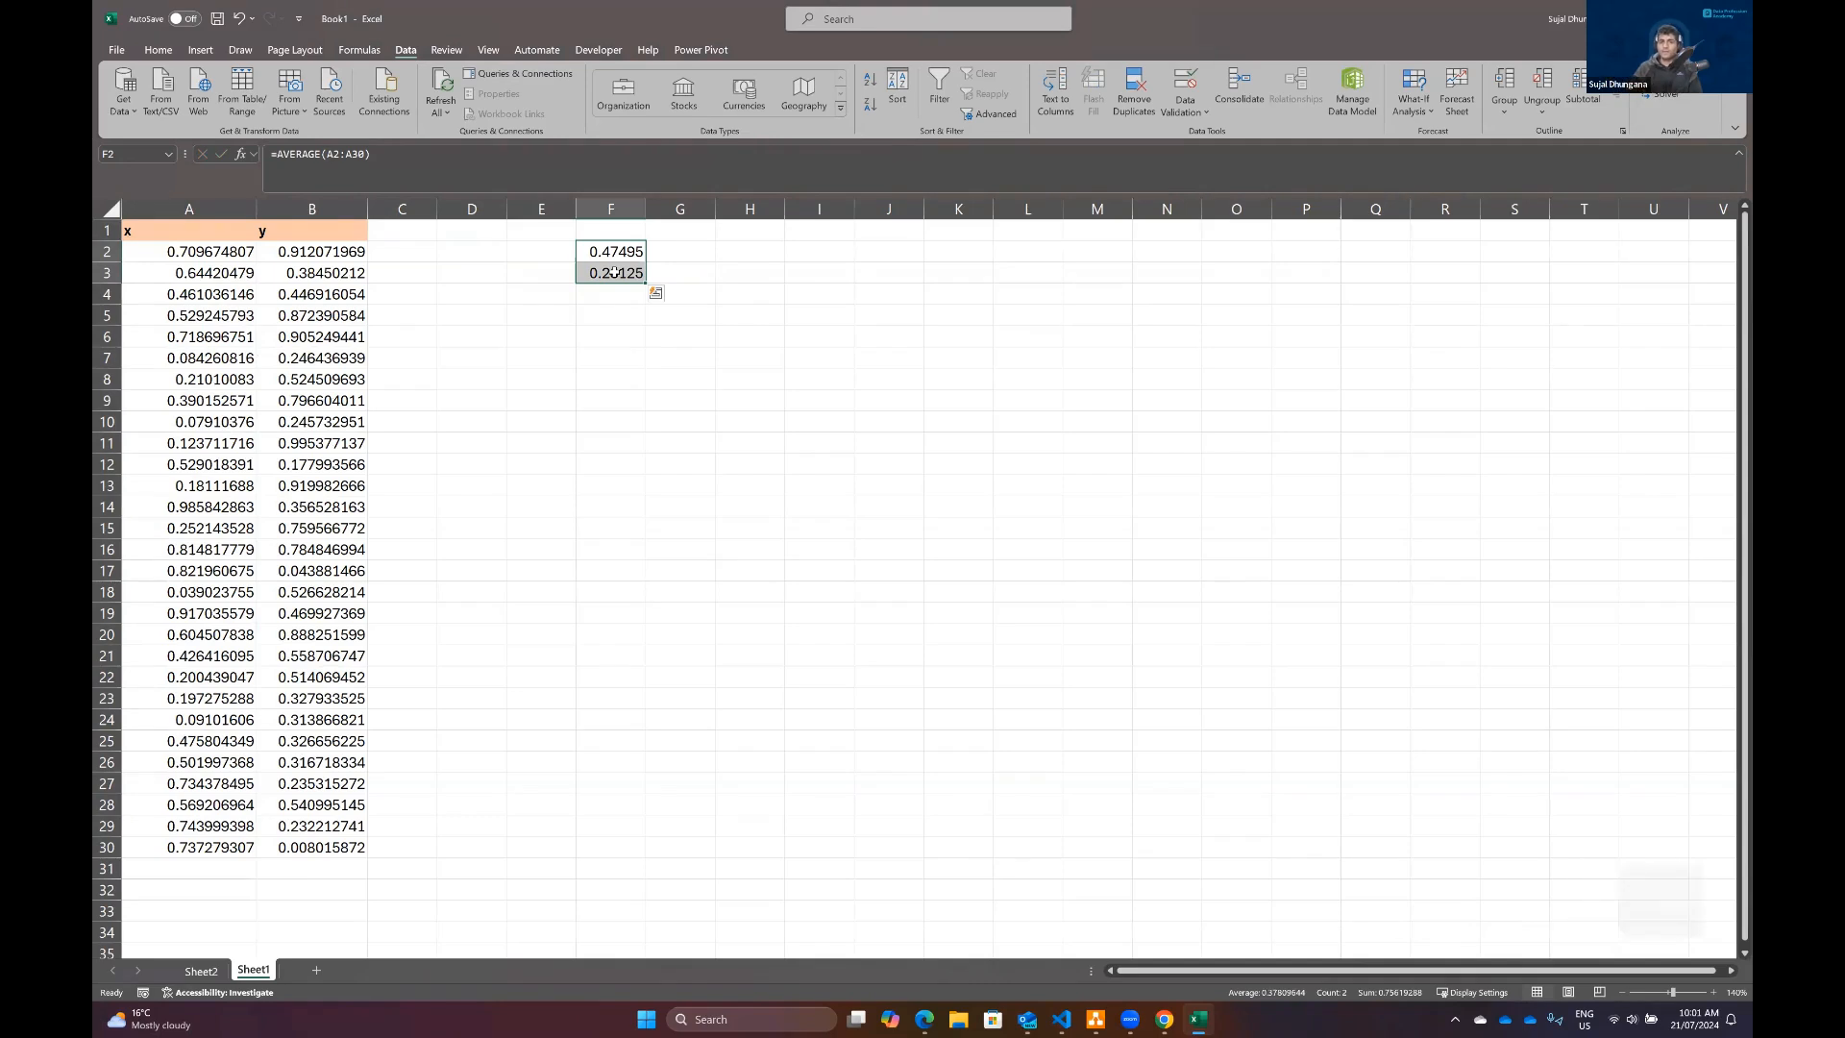
key(Delete)
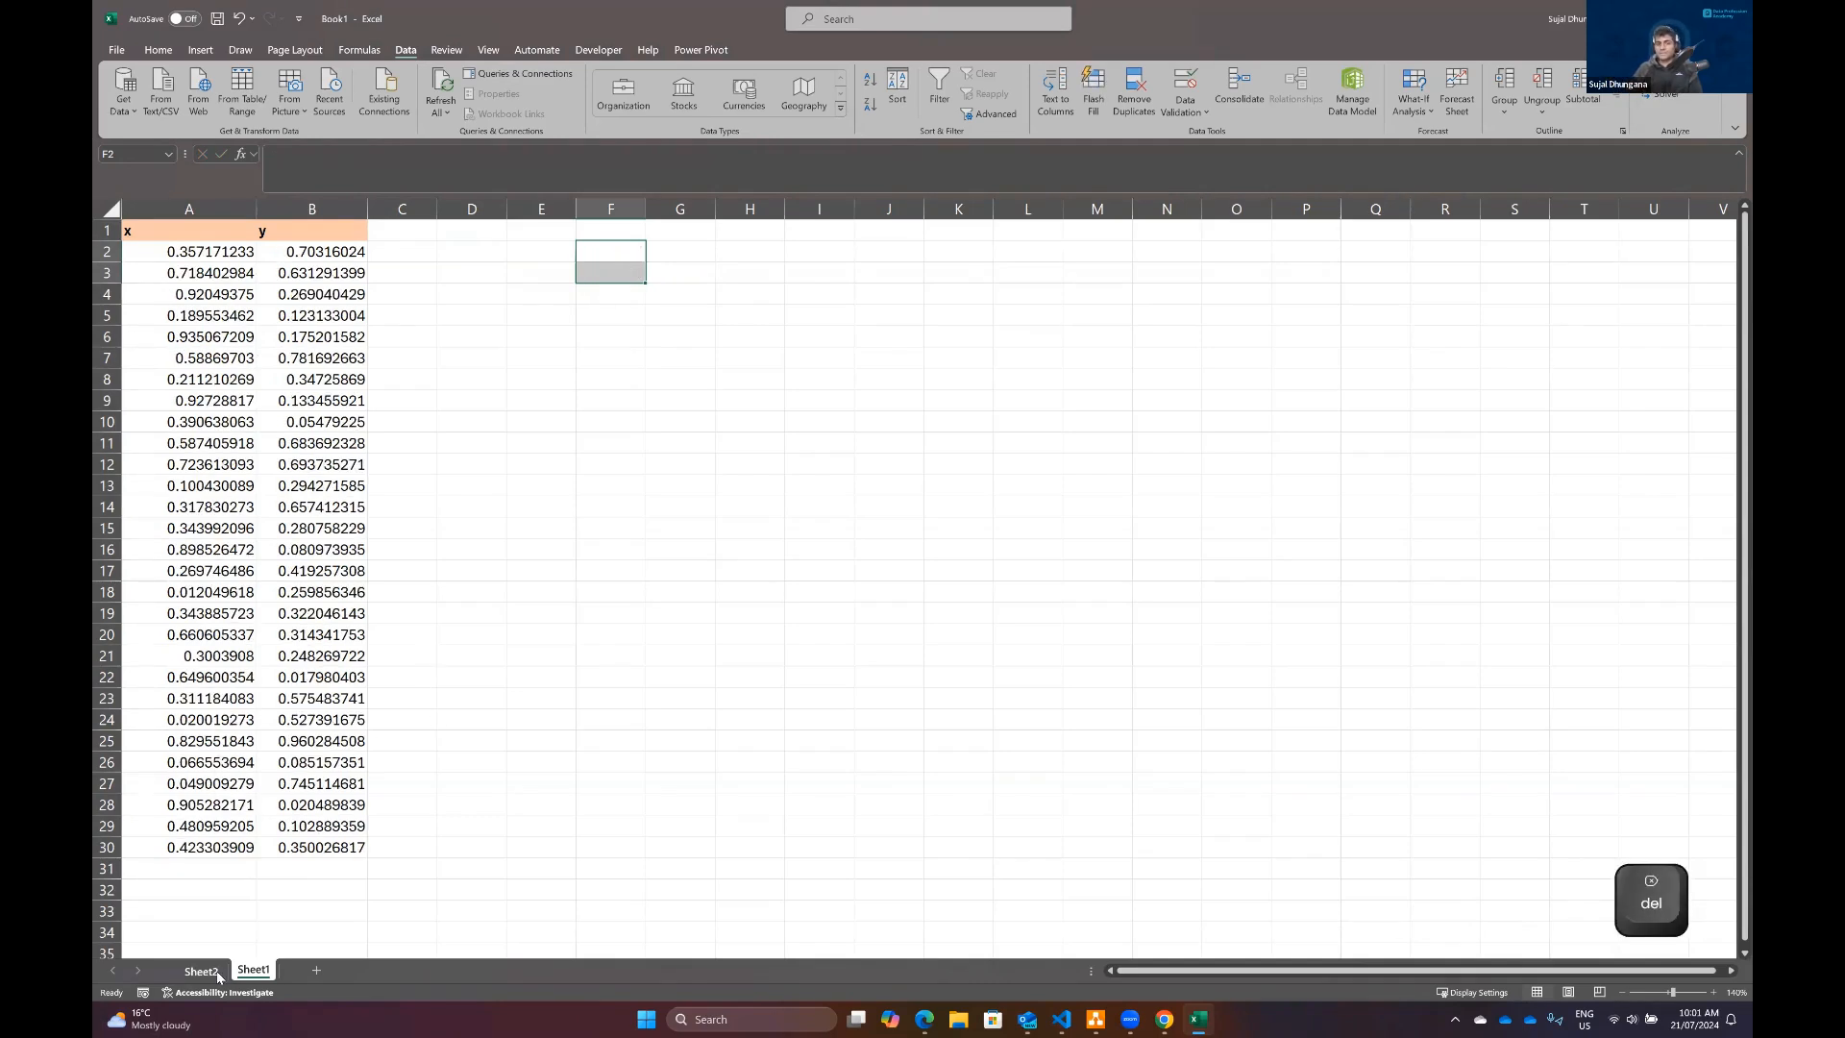
click(219, 975)
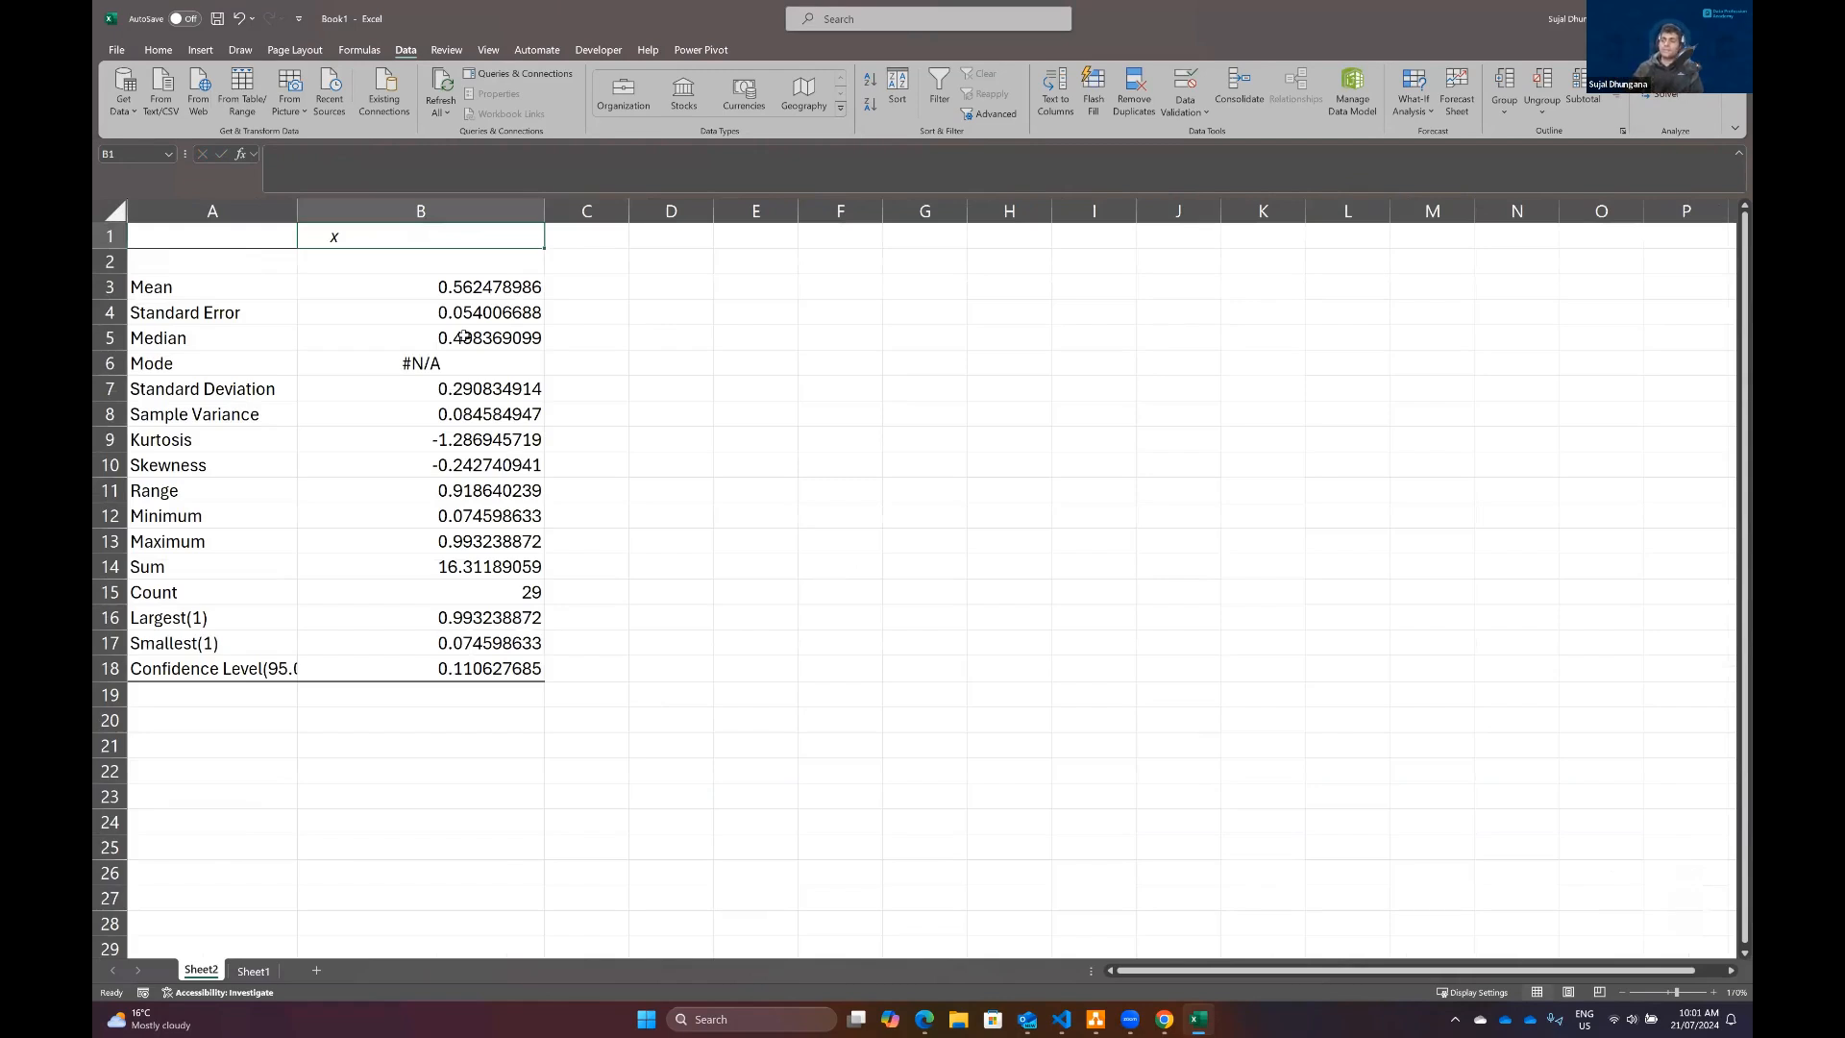
click(437, 285)
click(445, 431)
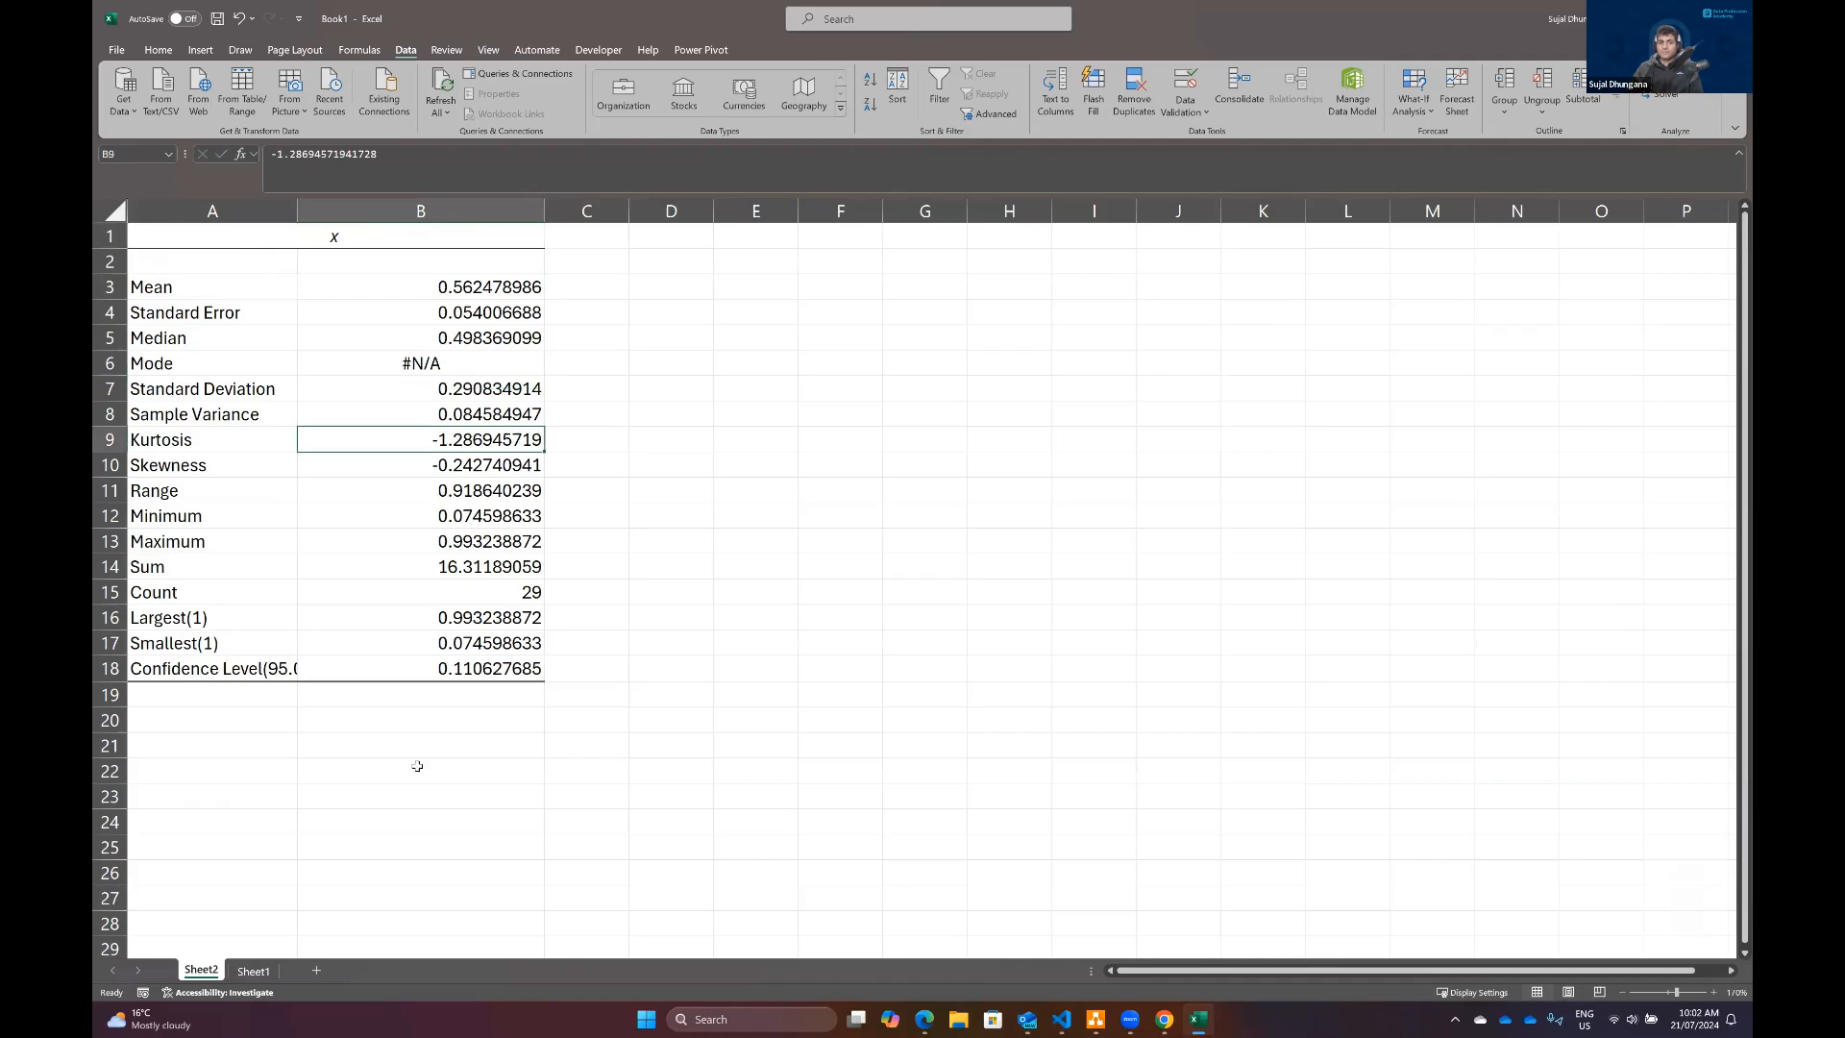
Step: Run the Correlation analysis tool on Sheet1's A1:B30, grouped by columns, with labels in the first row and output to a new worksheet
click(255, 970)
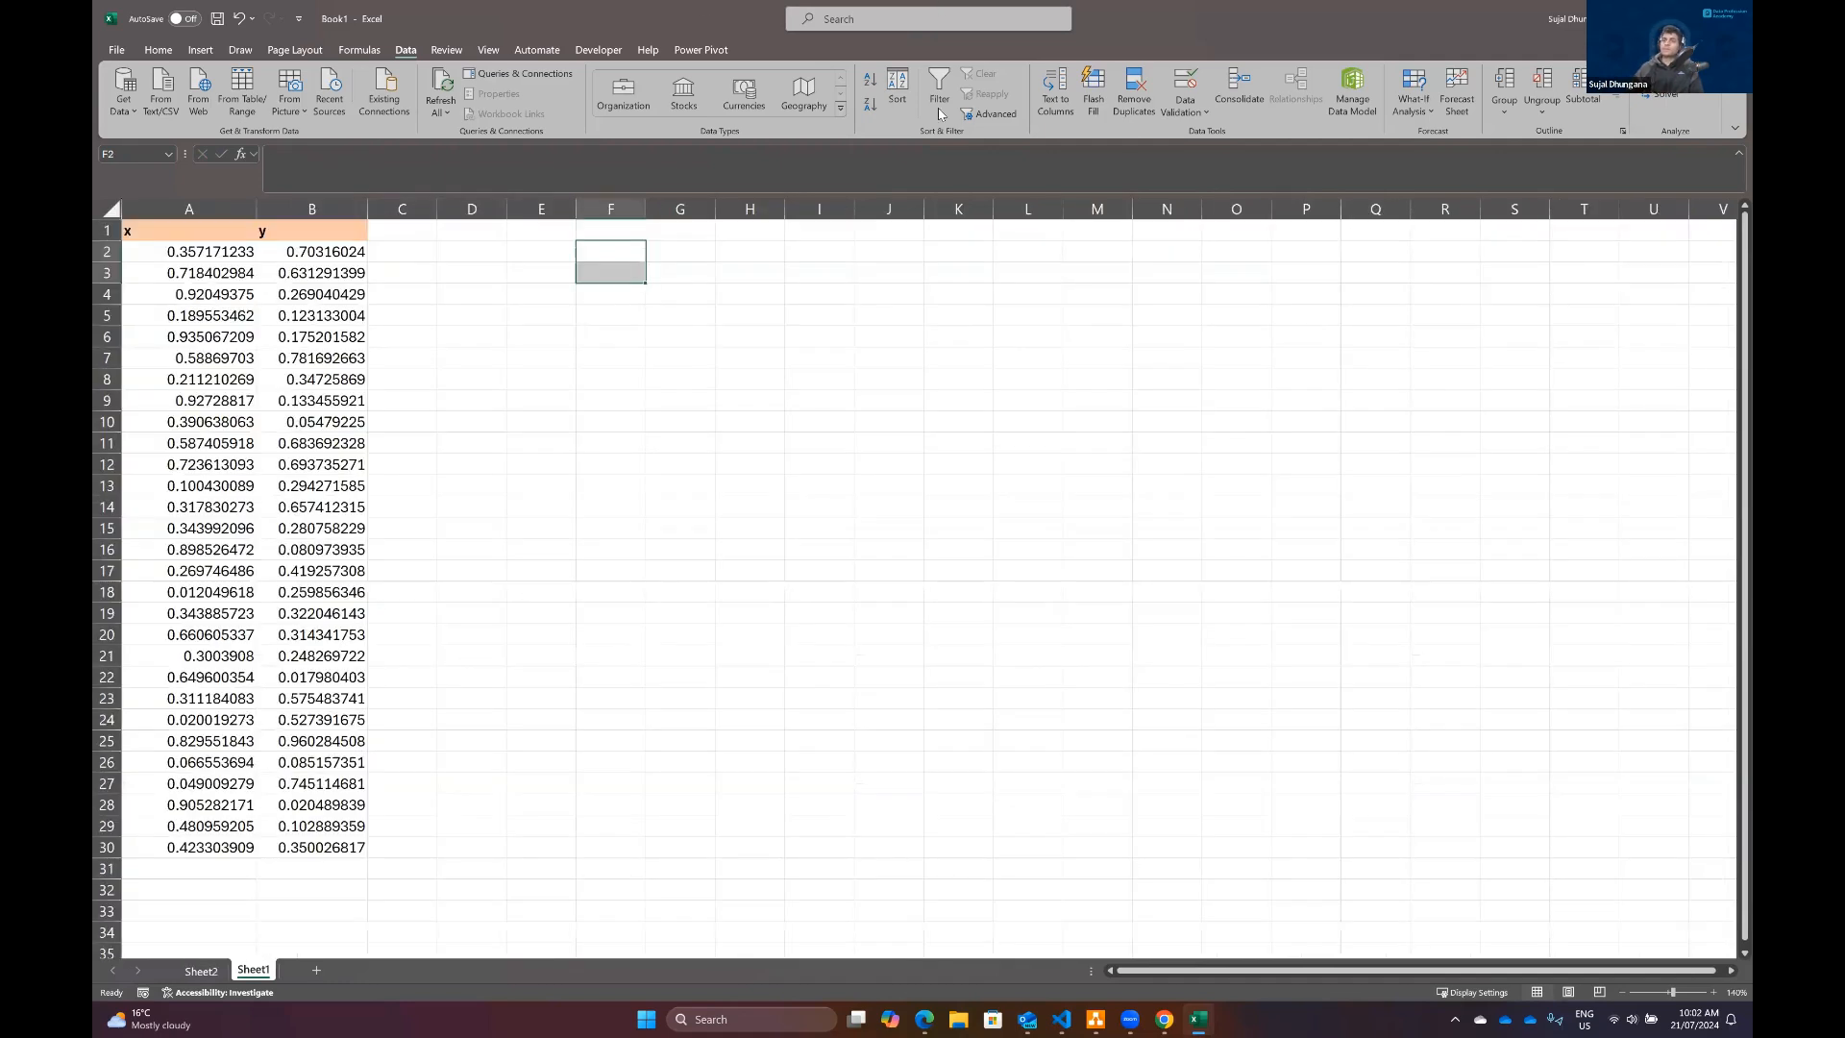
click(178, 233)
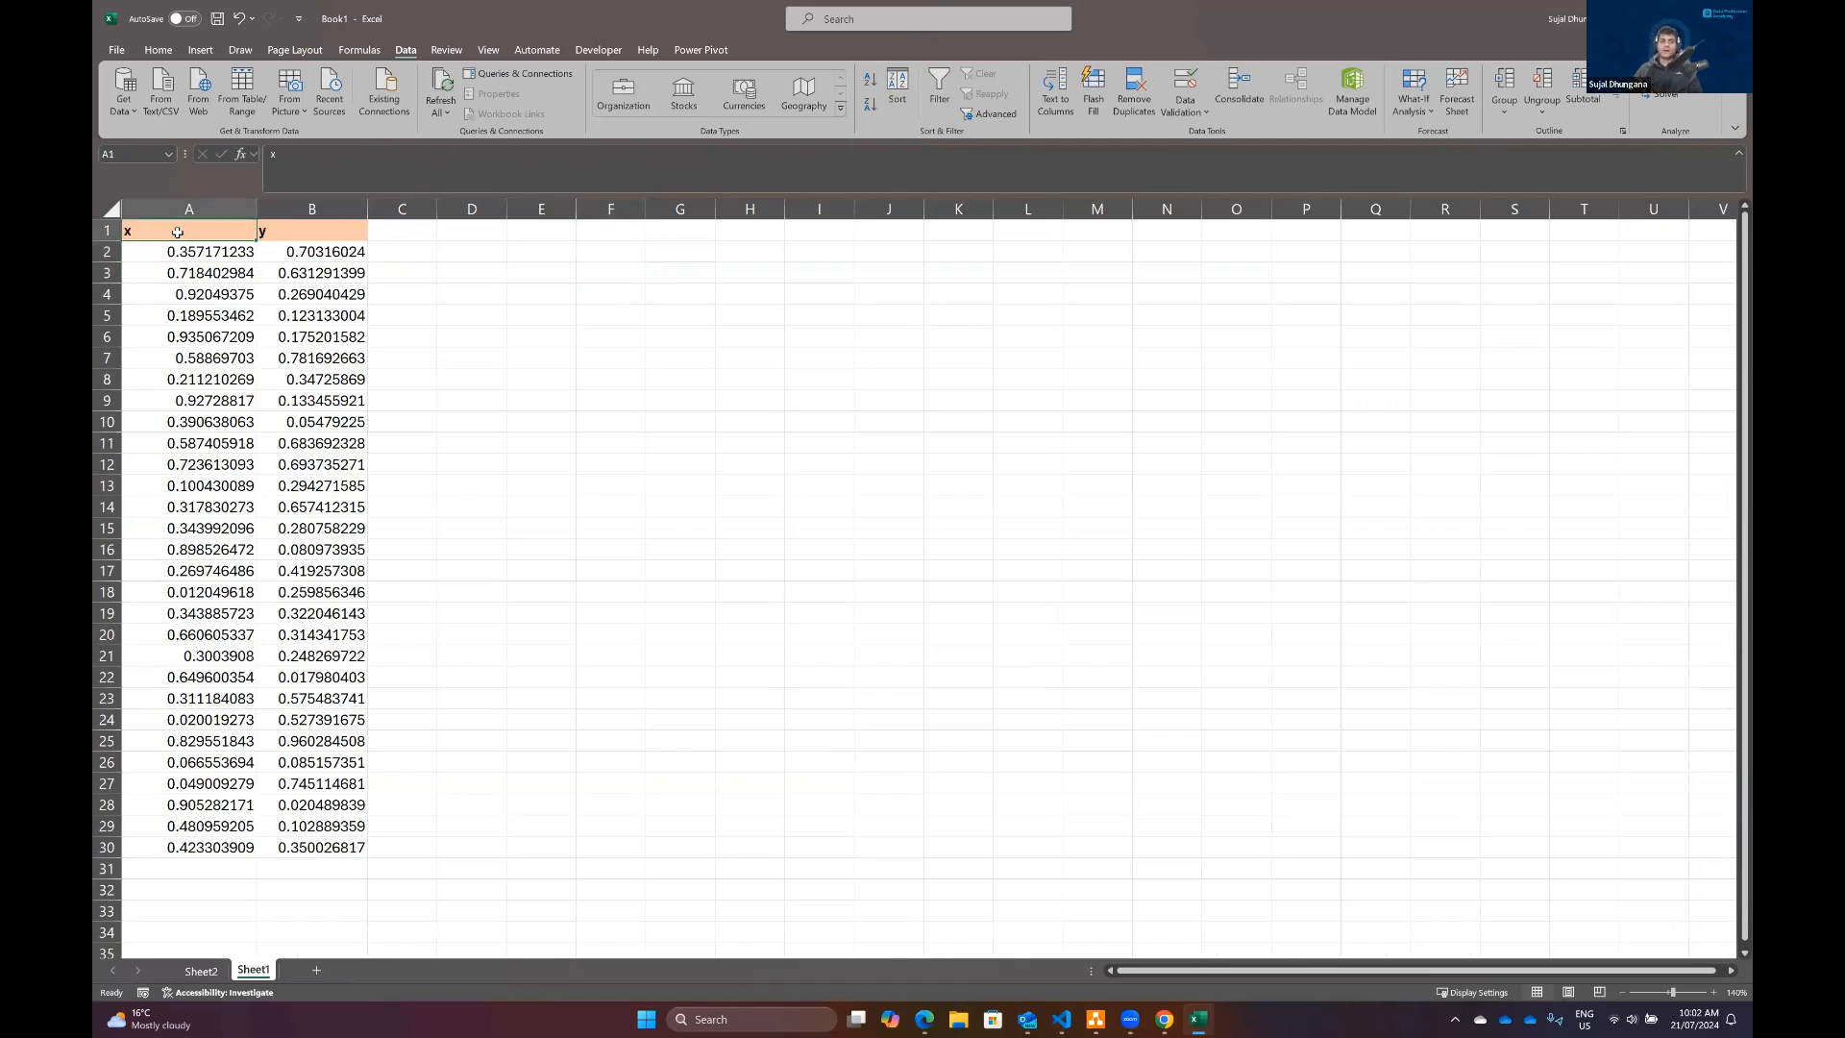
key(ctrl+shift+Right)
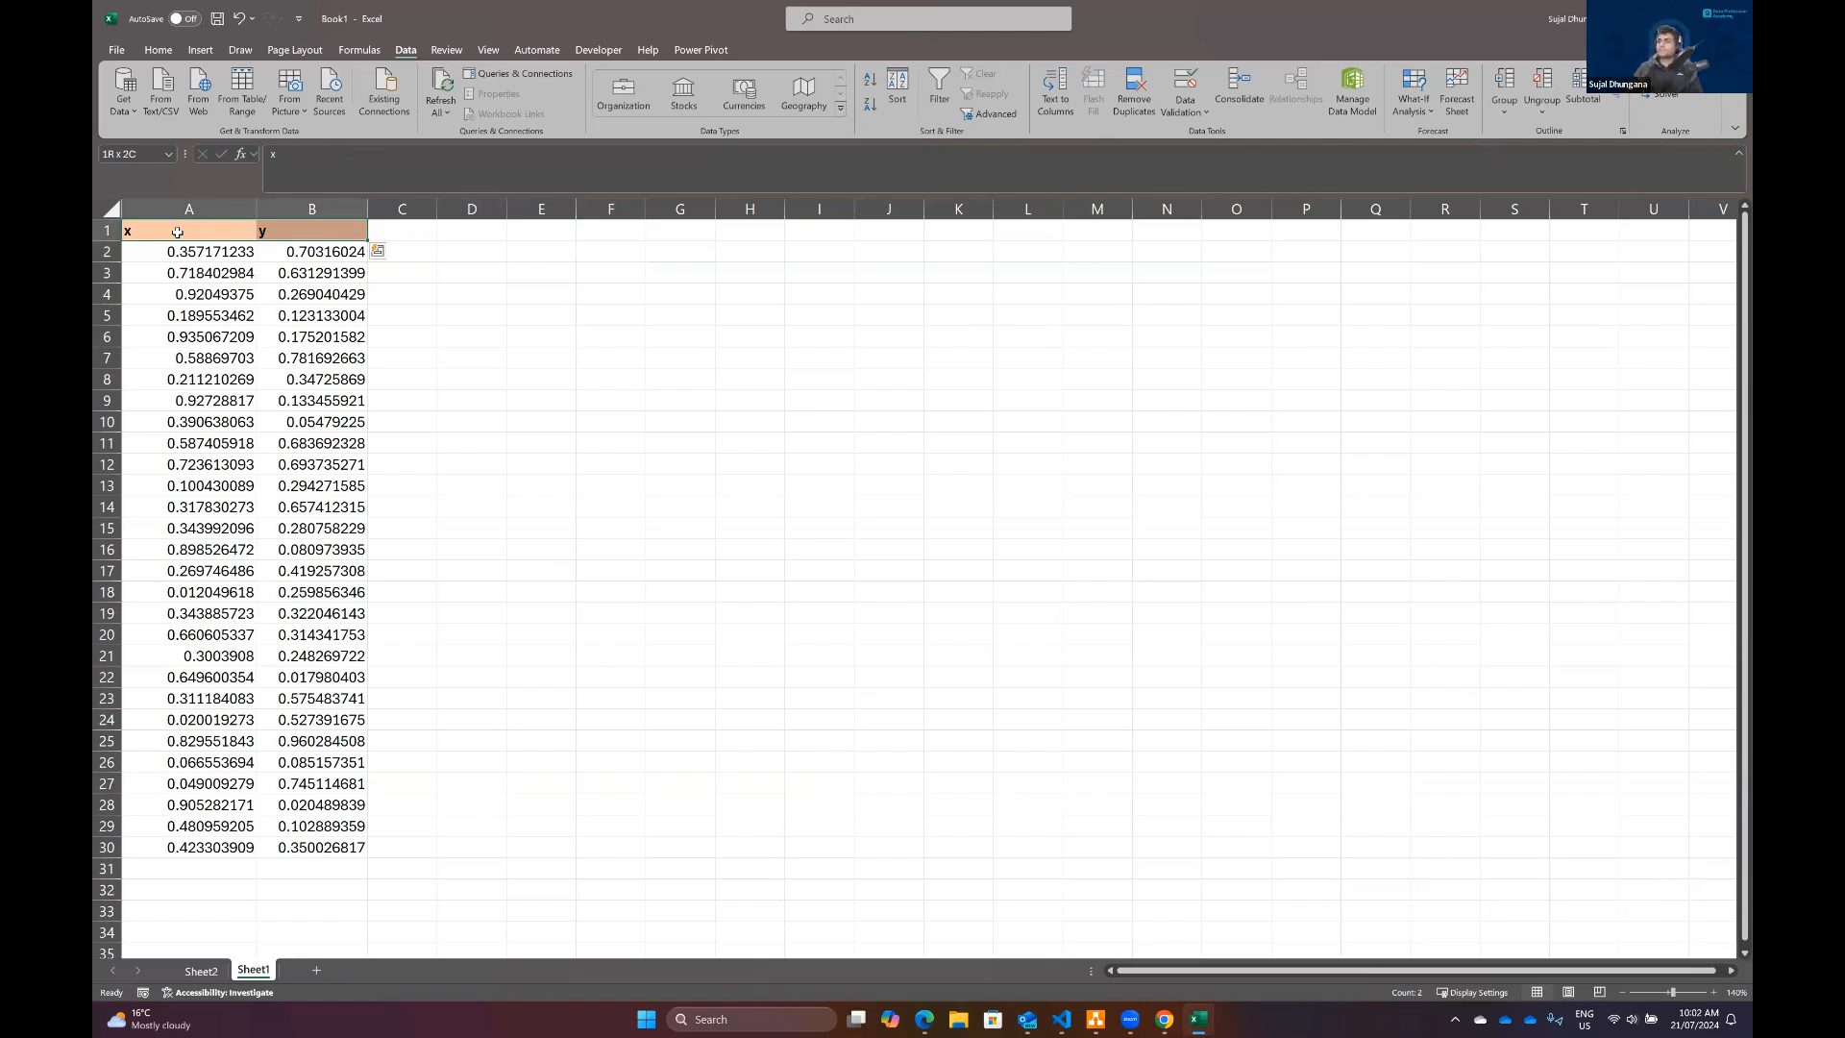
key(ctrl+shift+Down)
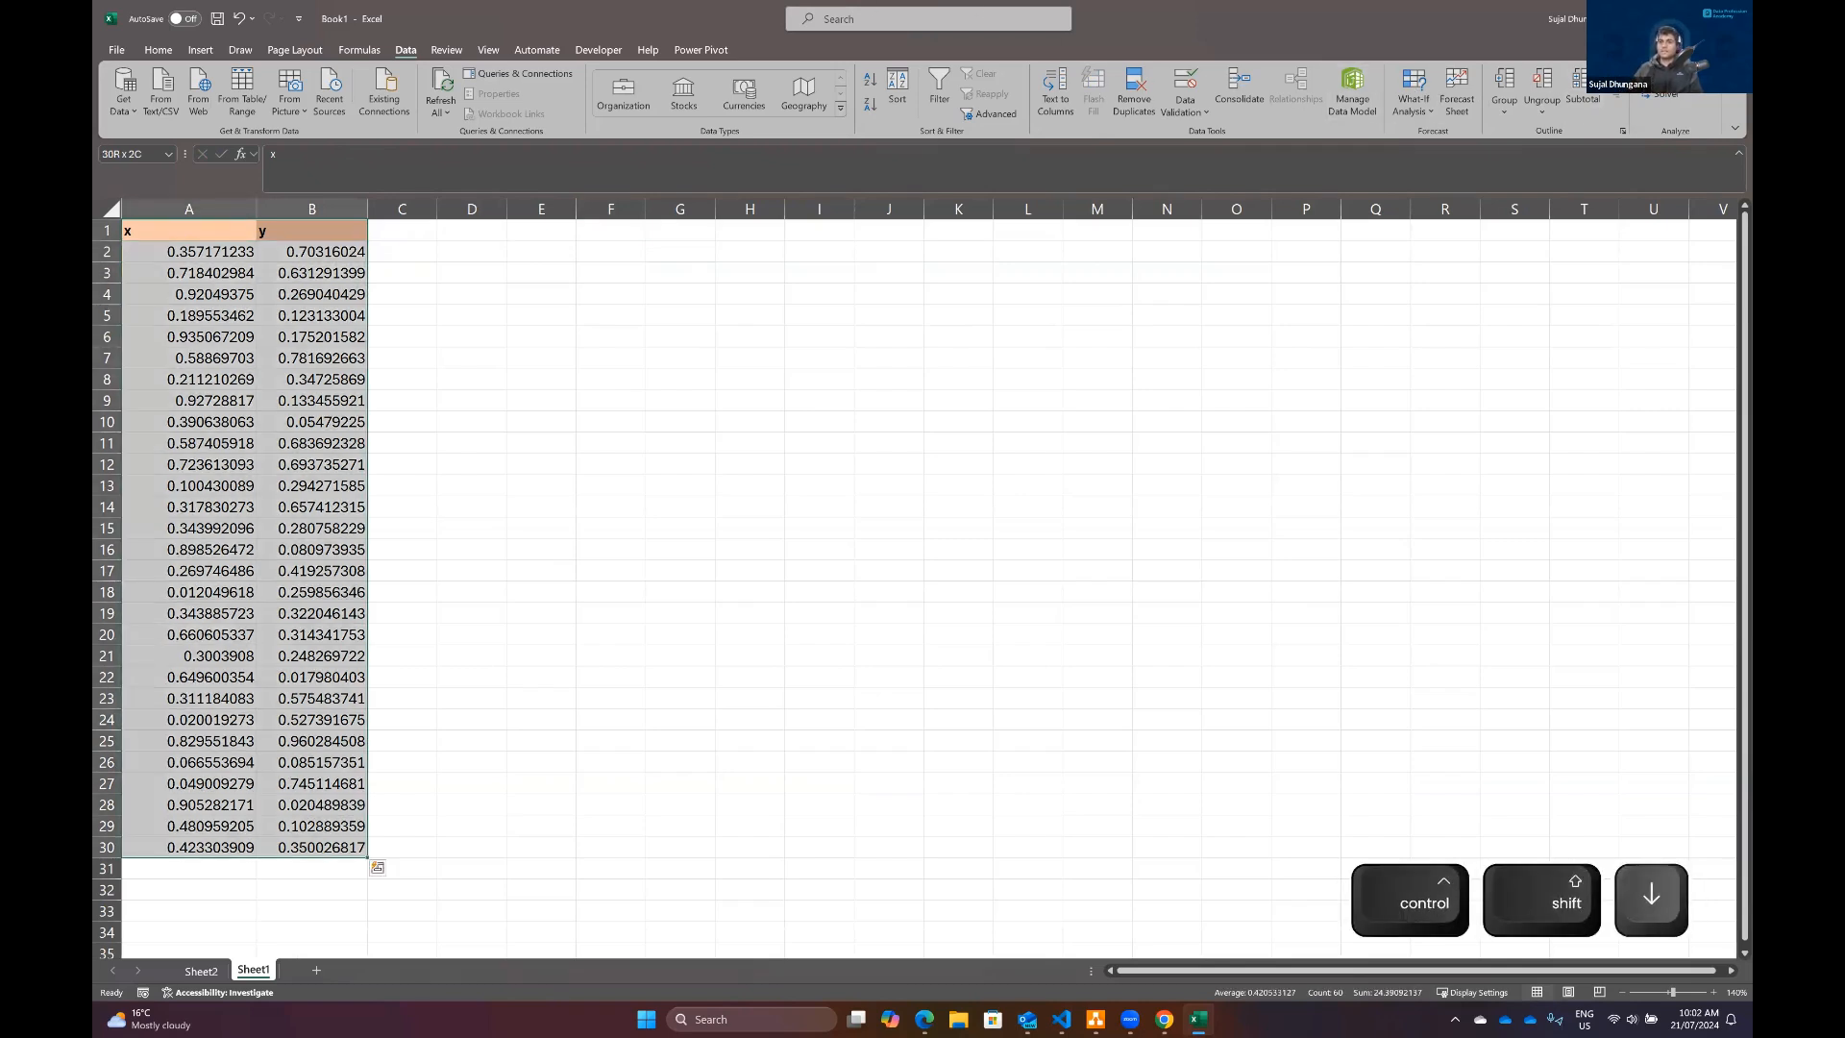
click(1672, 75)
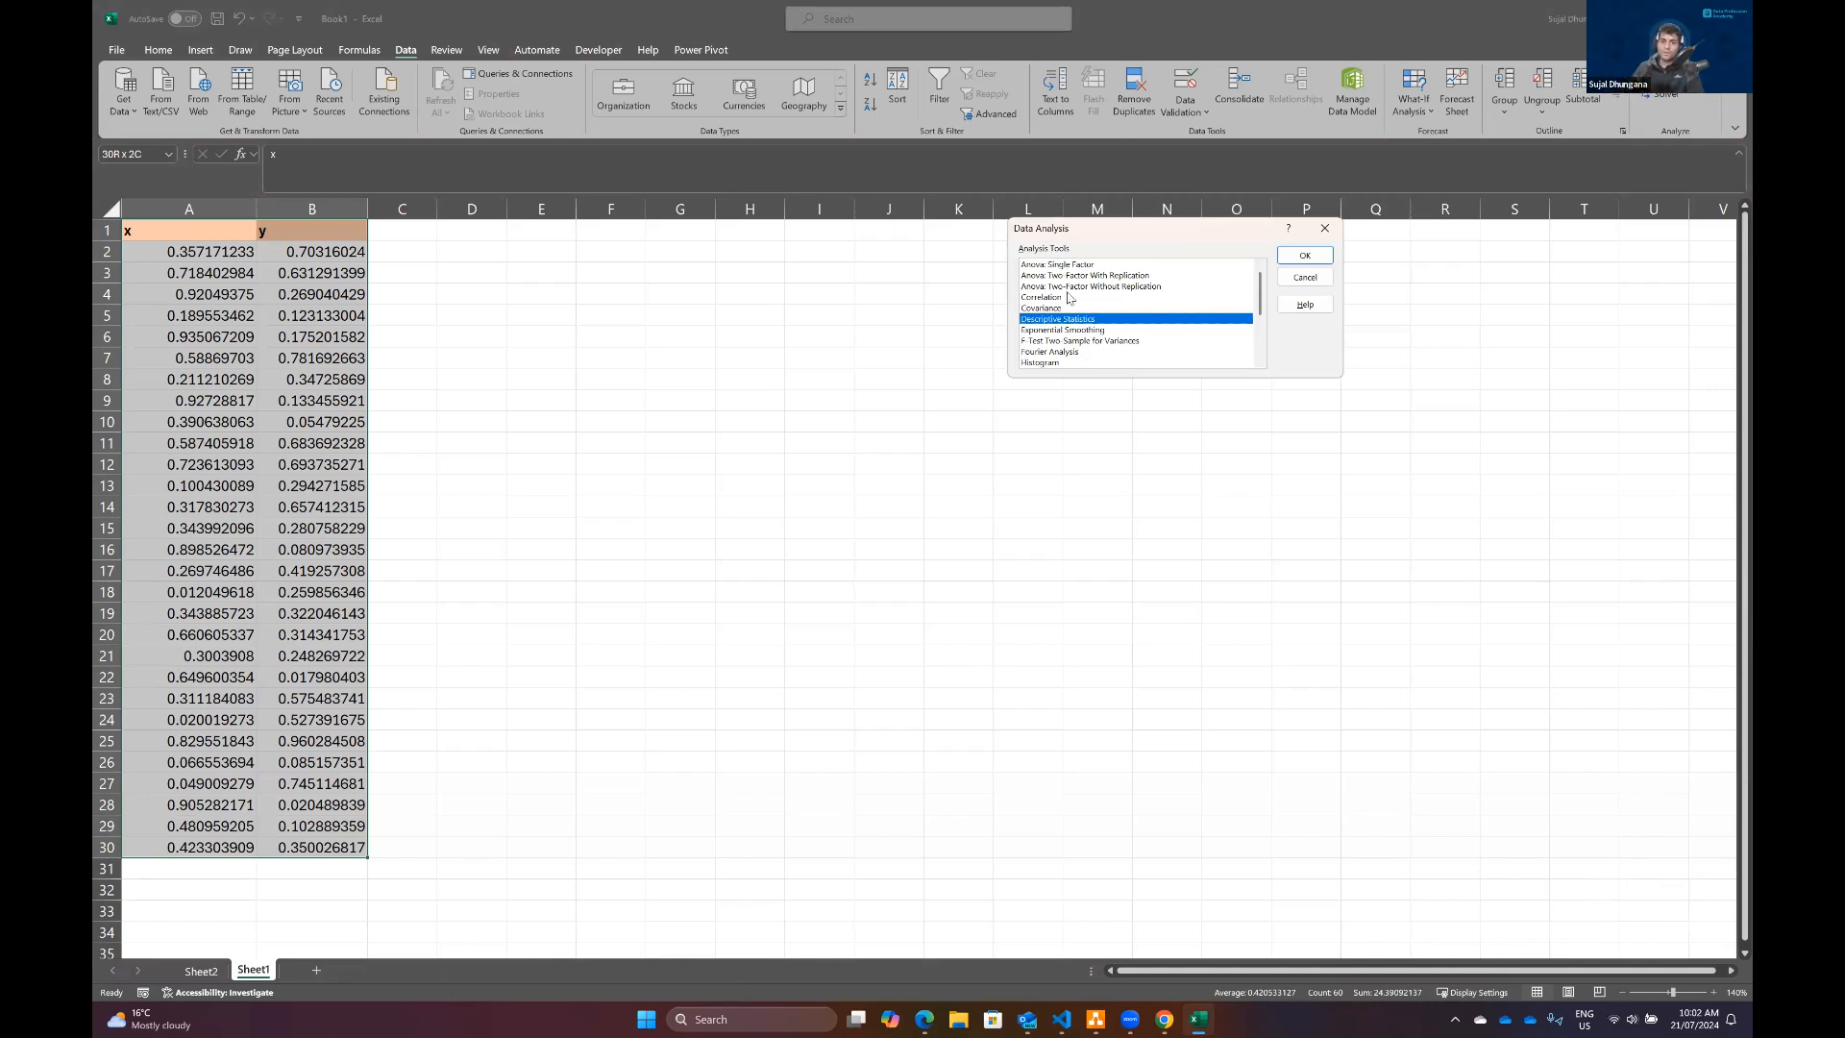
click(1061, 298)
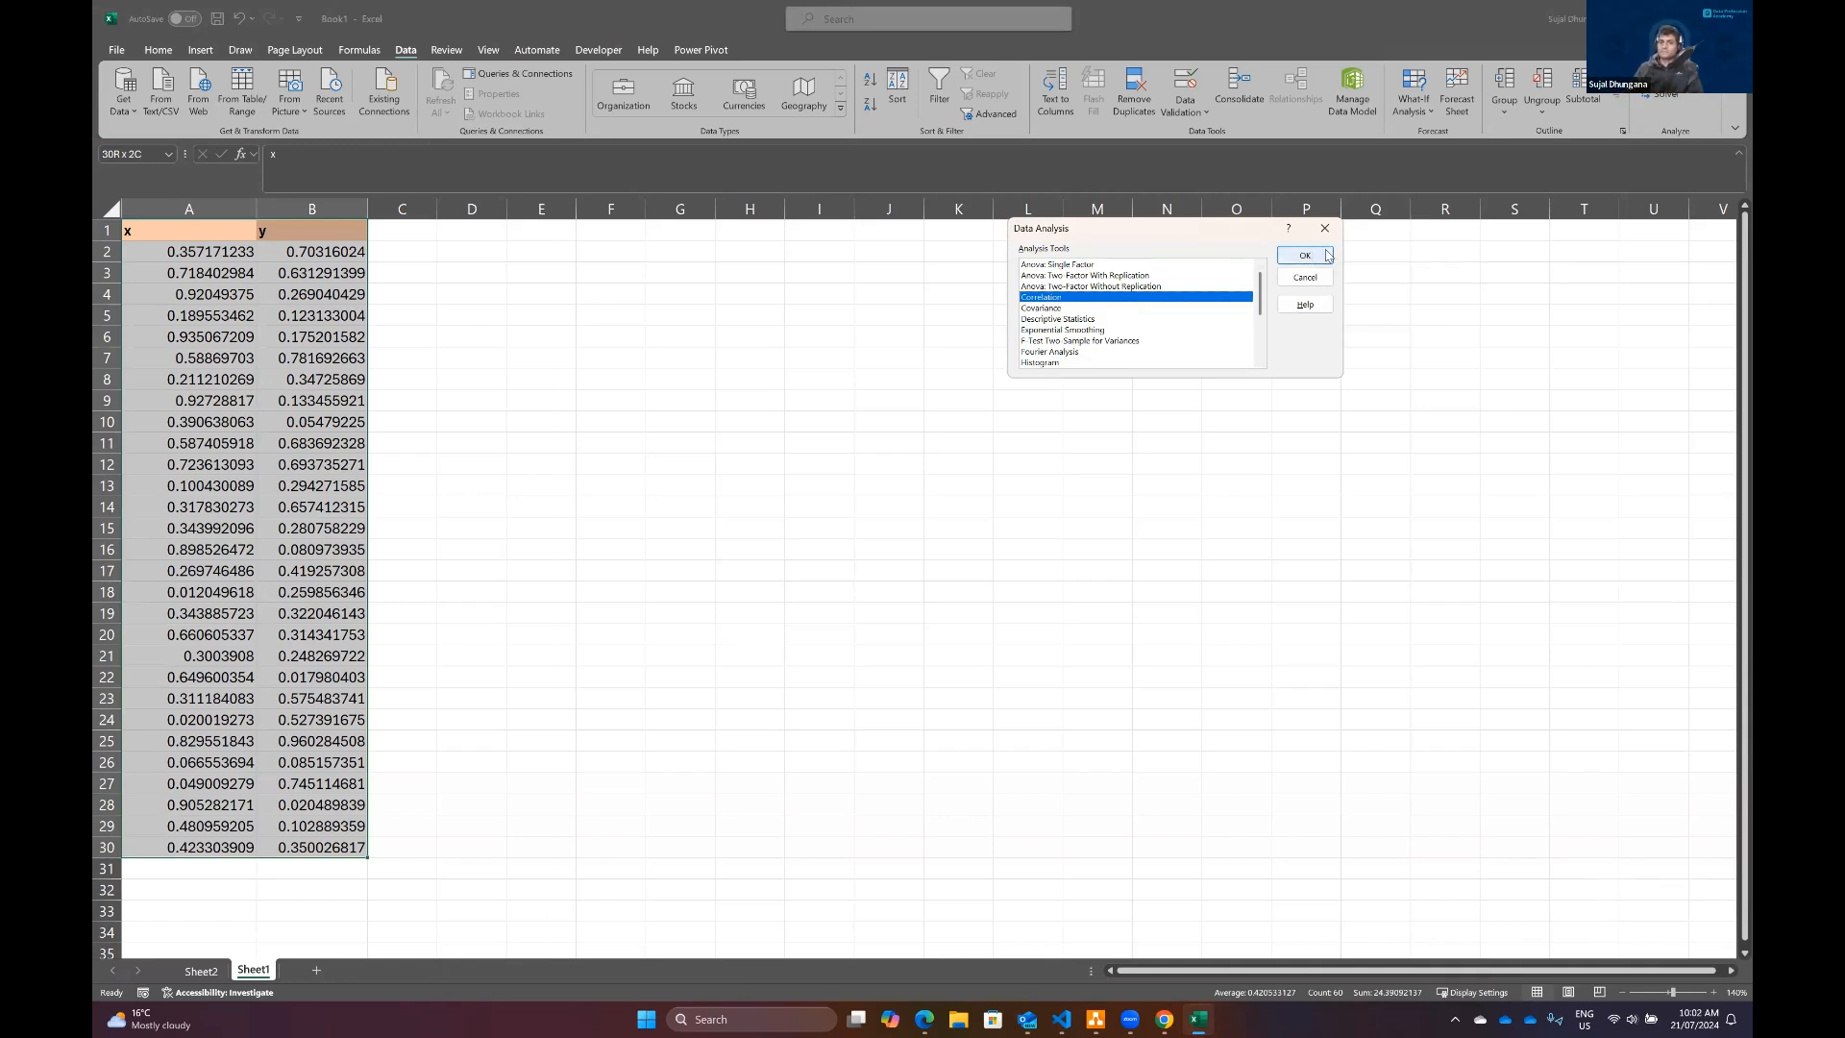
click(1327, 254)
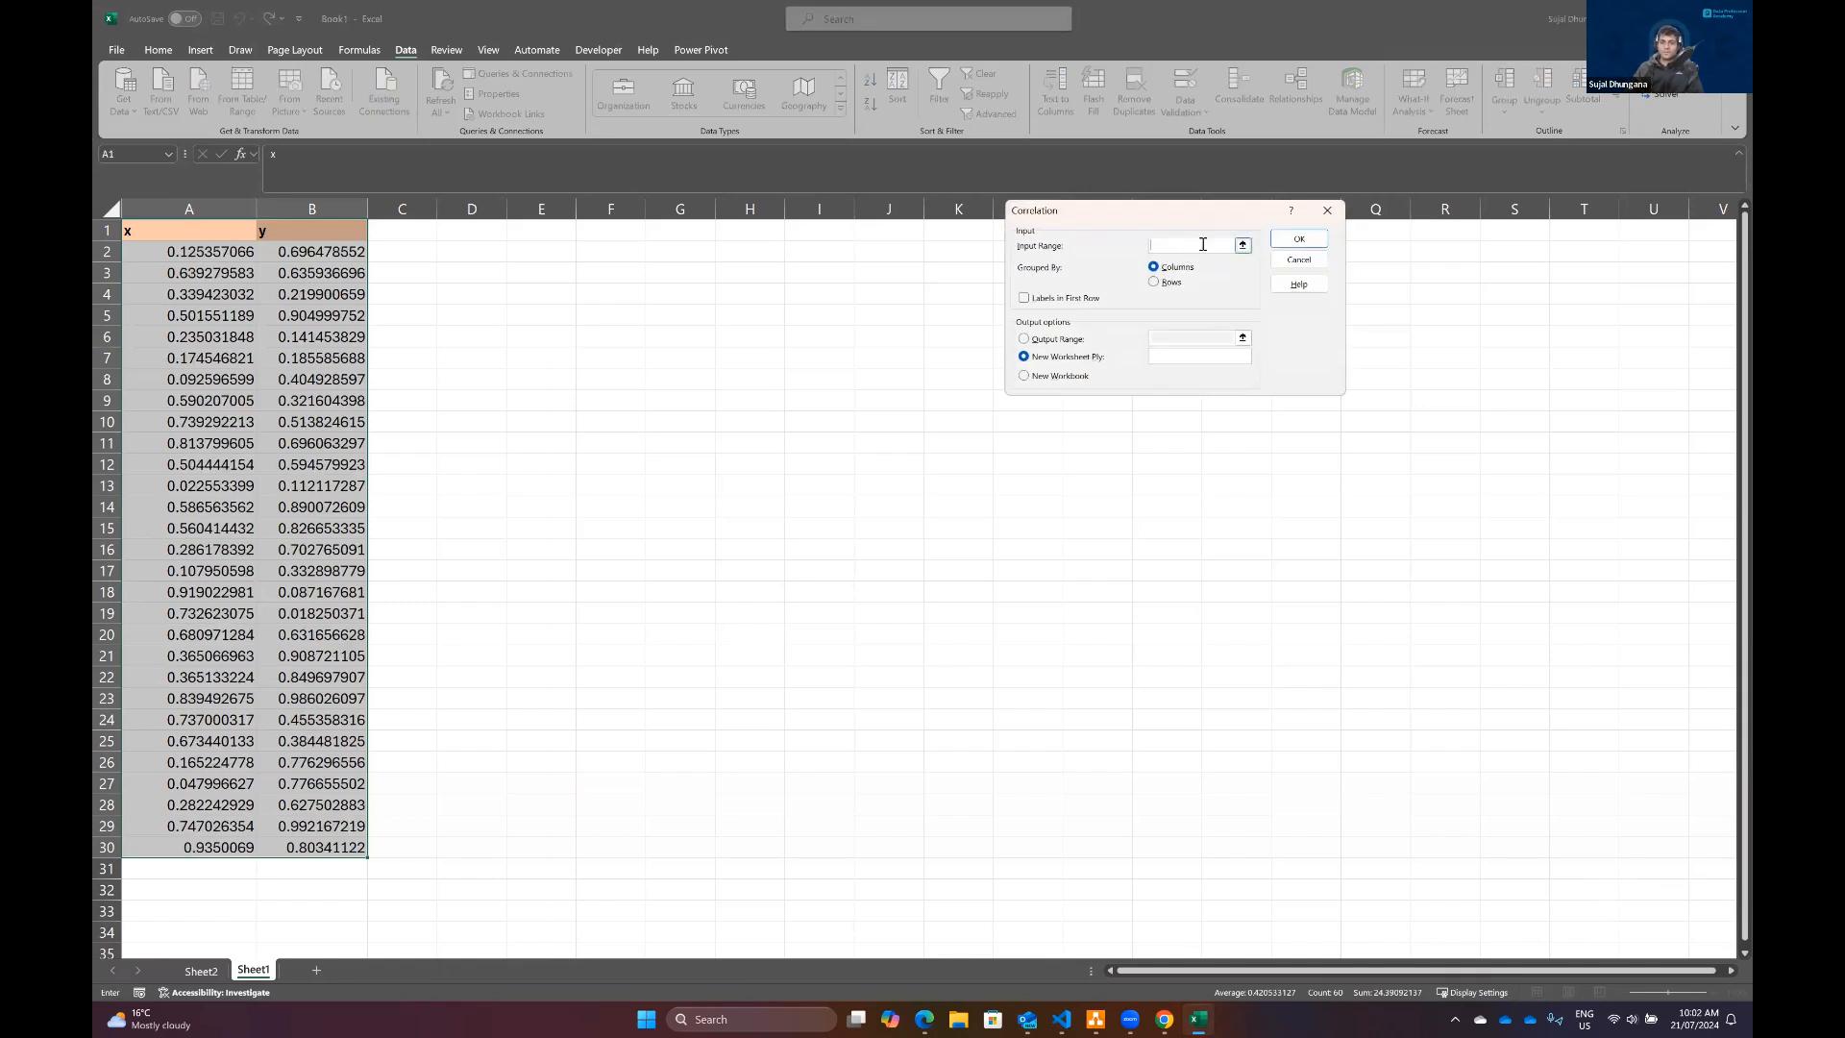
click(195, 238)
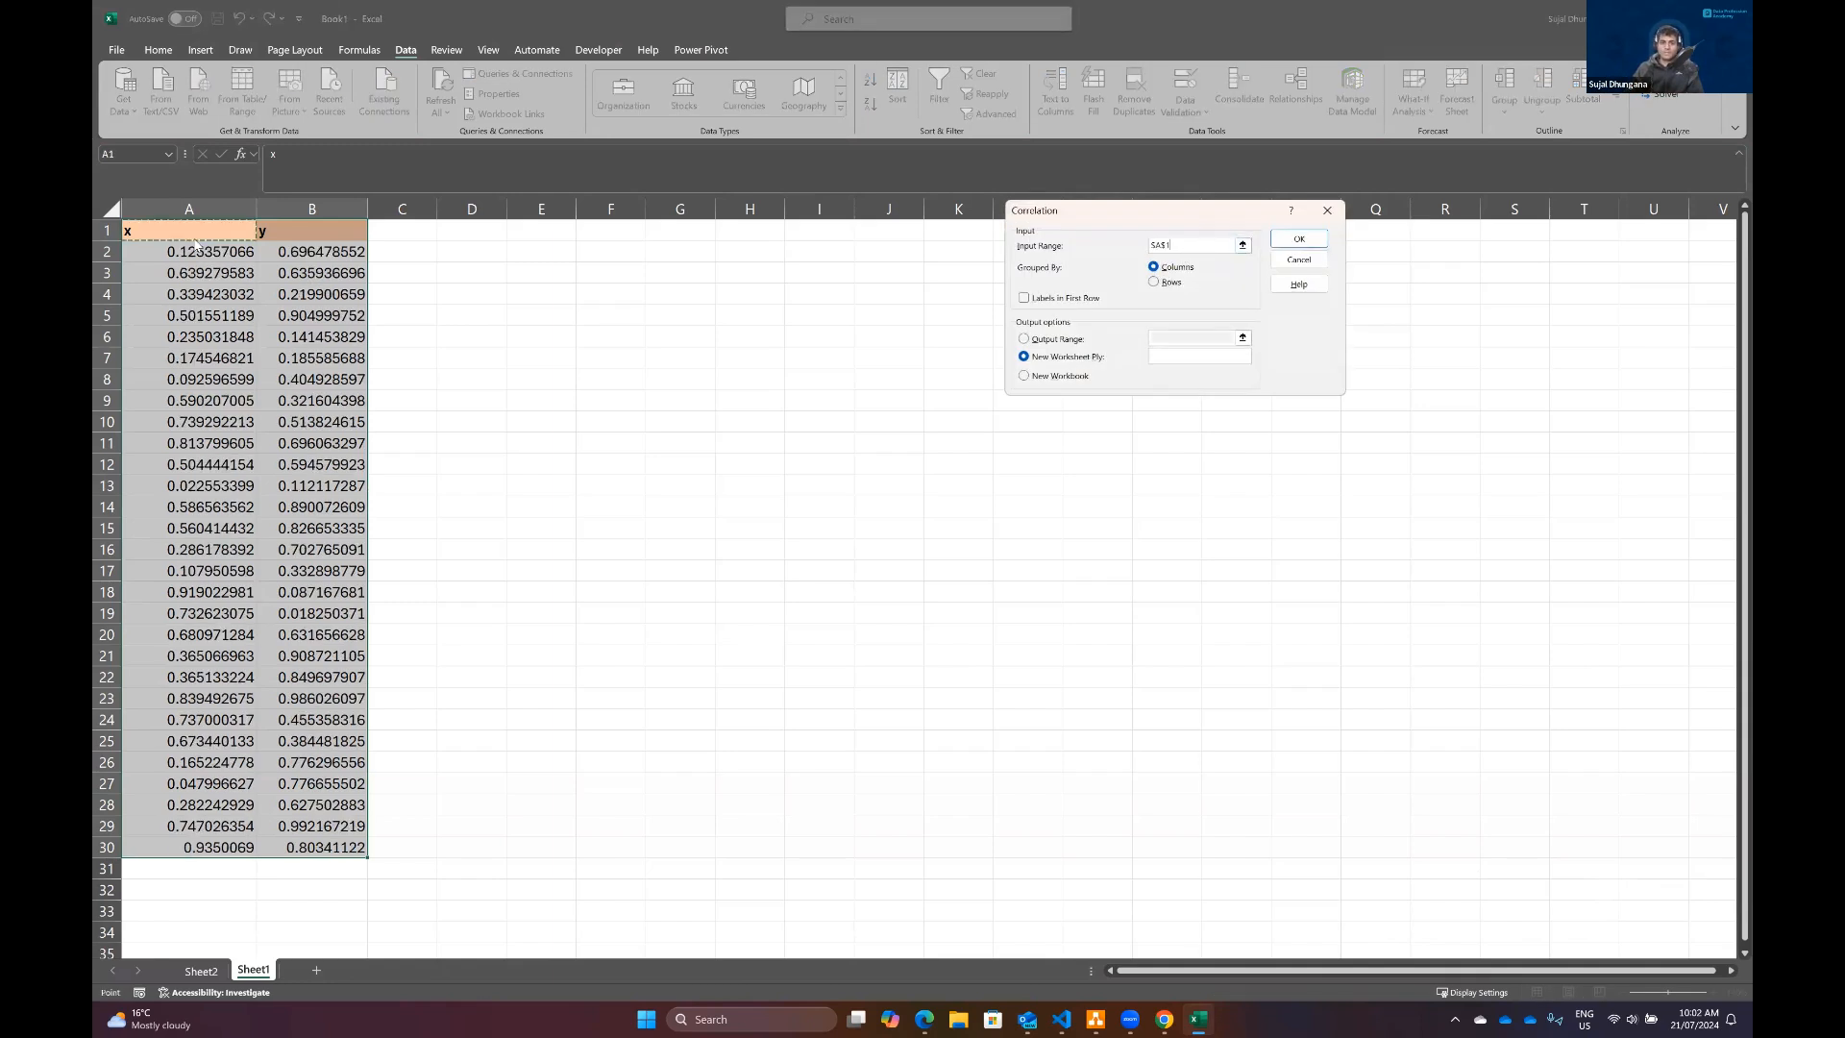
key(ctrl+shift+Right)
key(ctrl+shift+Down)
click(1022, 298)
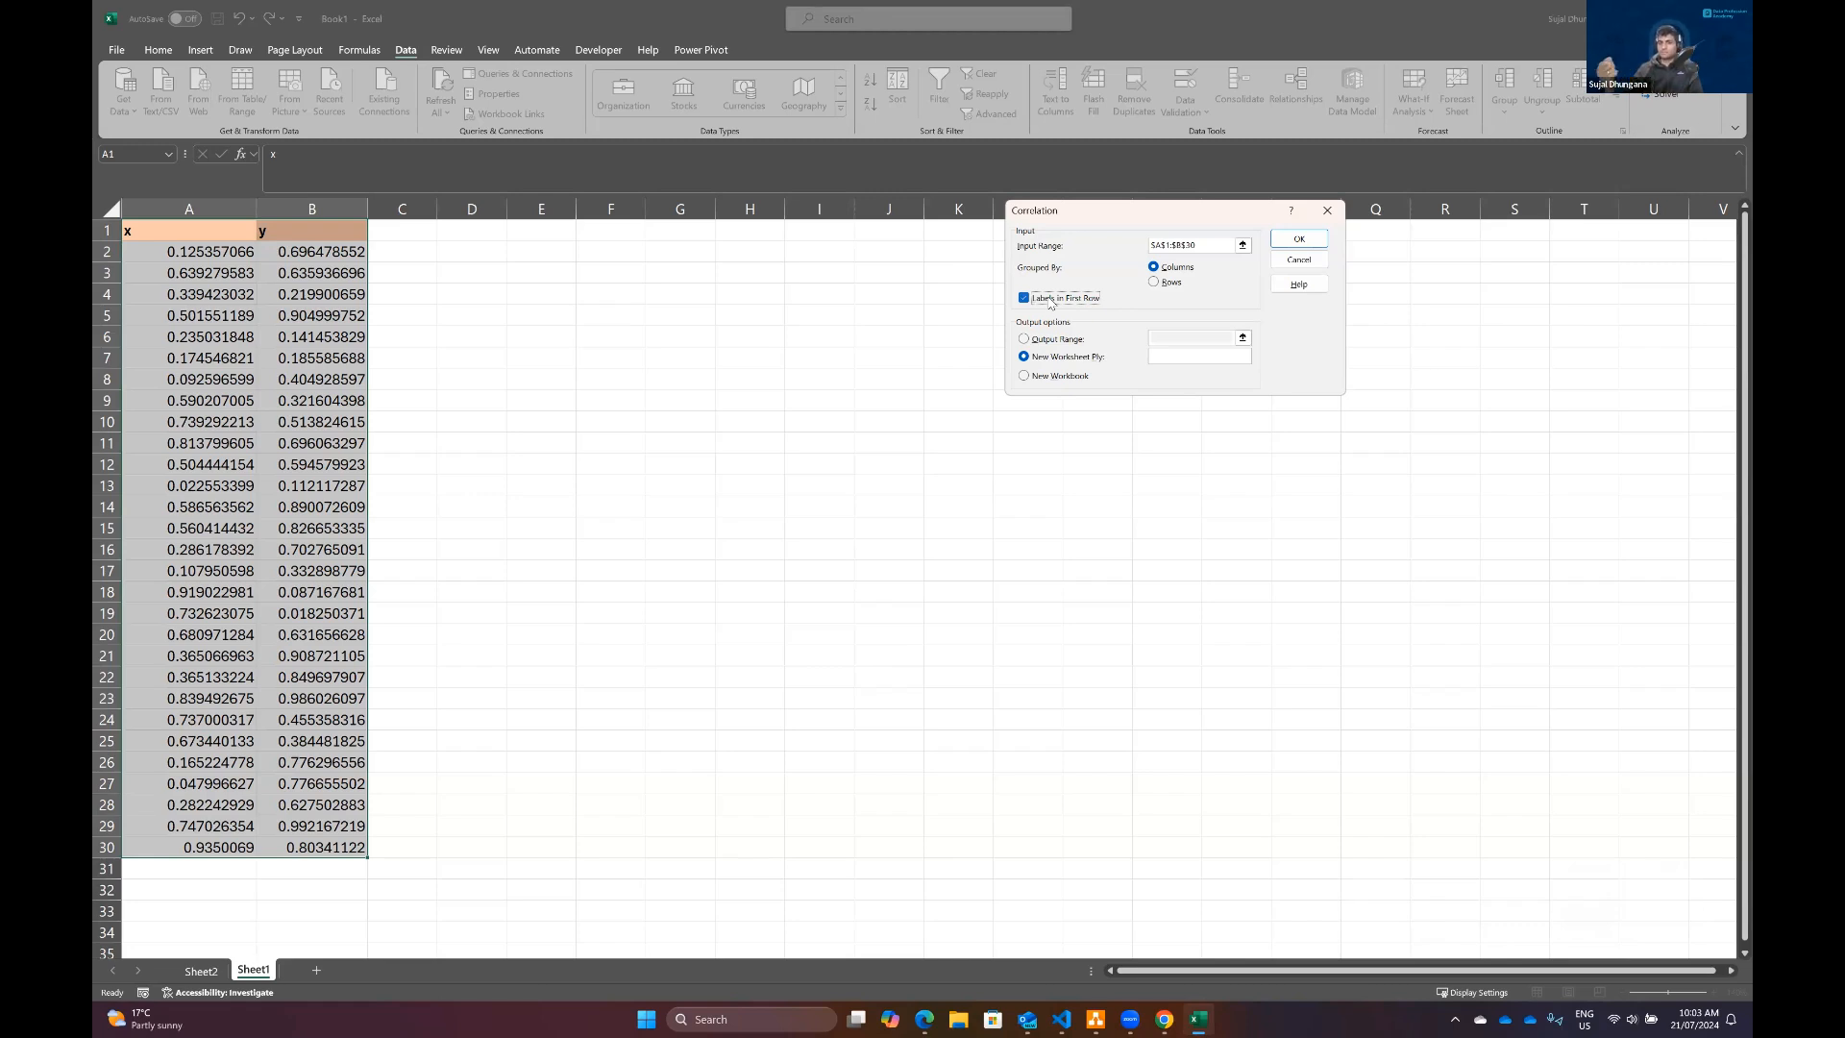
click(1300, 241)
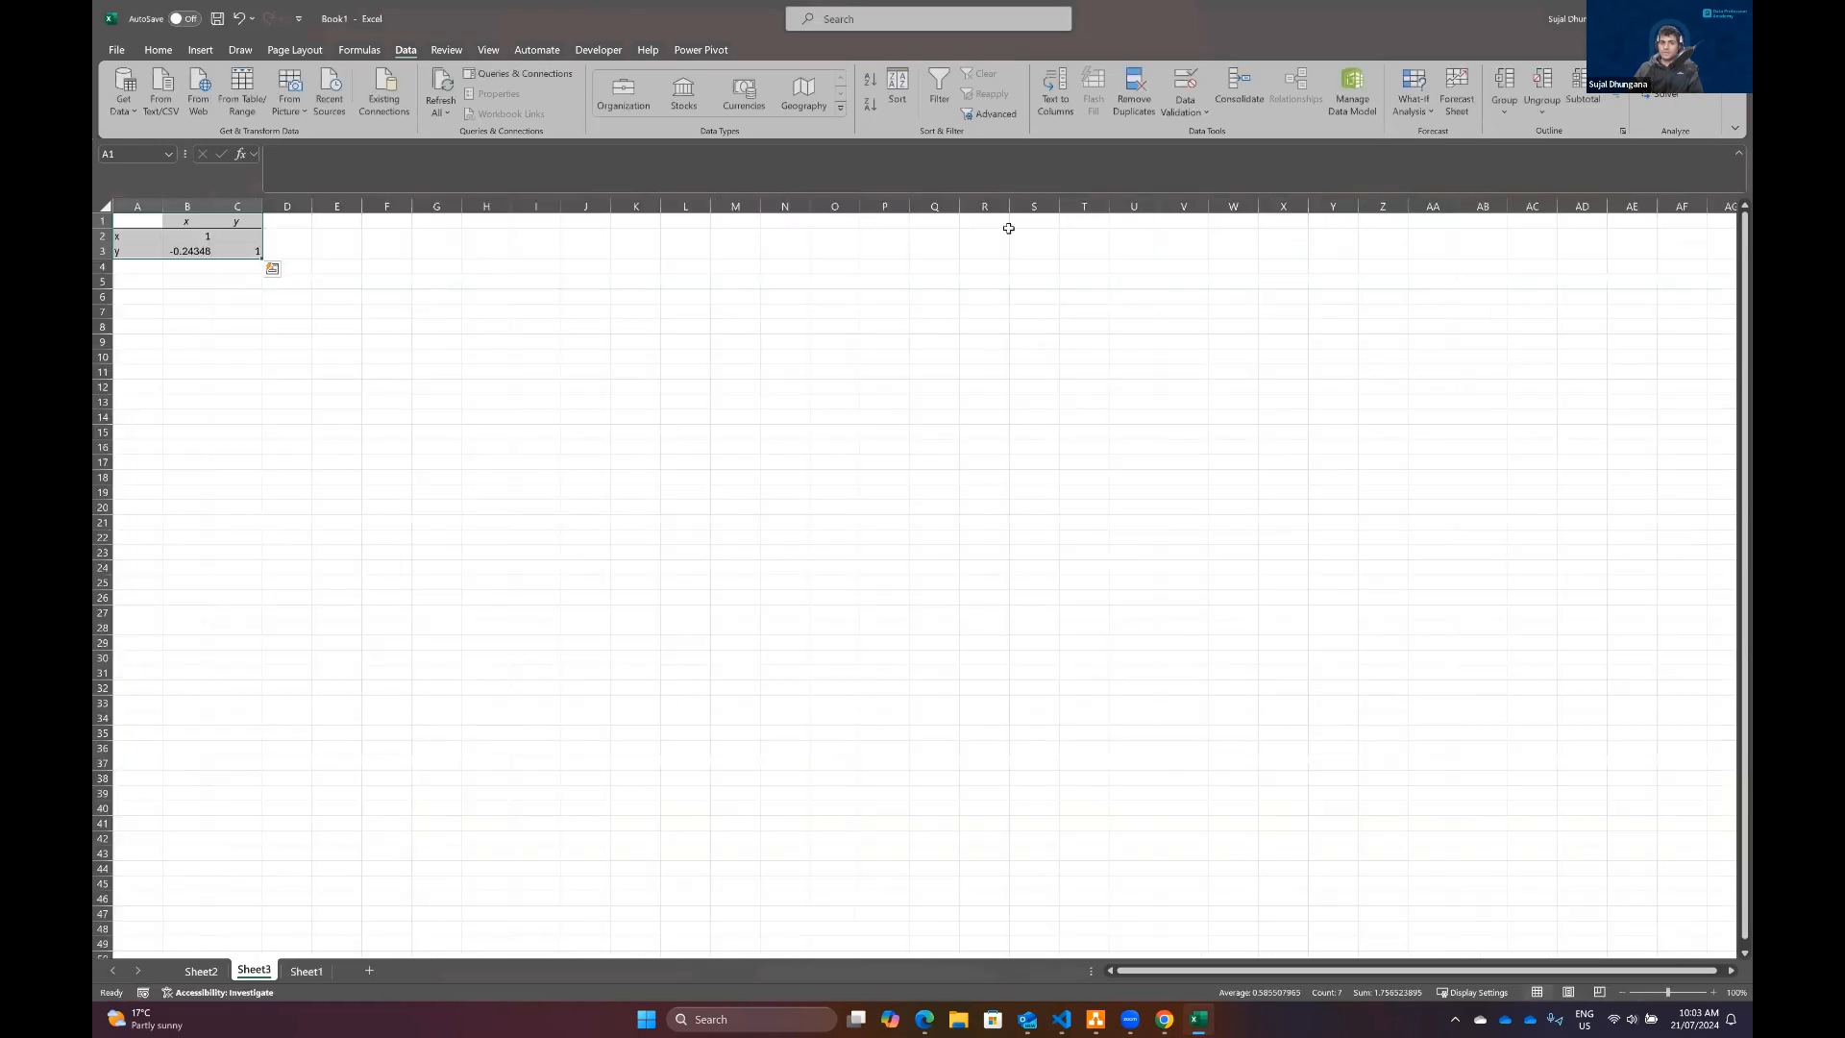
Step: Widen columns A to C of the correlation output and inspect the x–y coefficient in B3
drag(164, 204, 253, 203)
drag(303, 203, 315, 204)
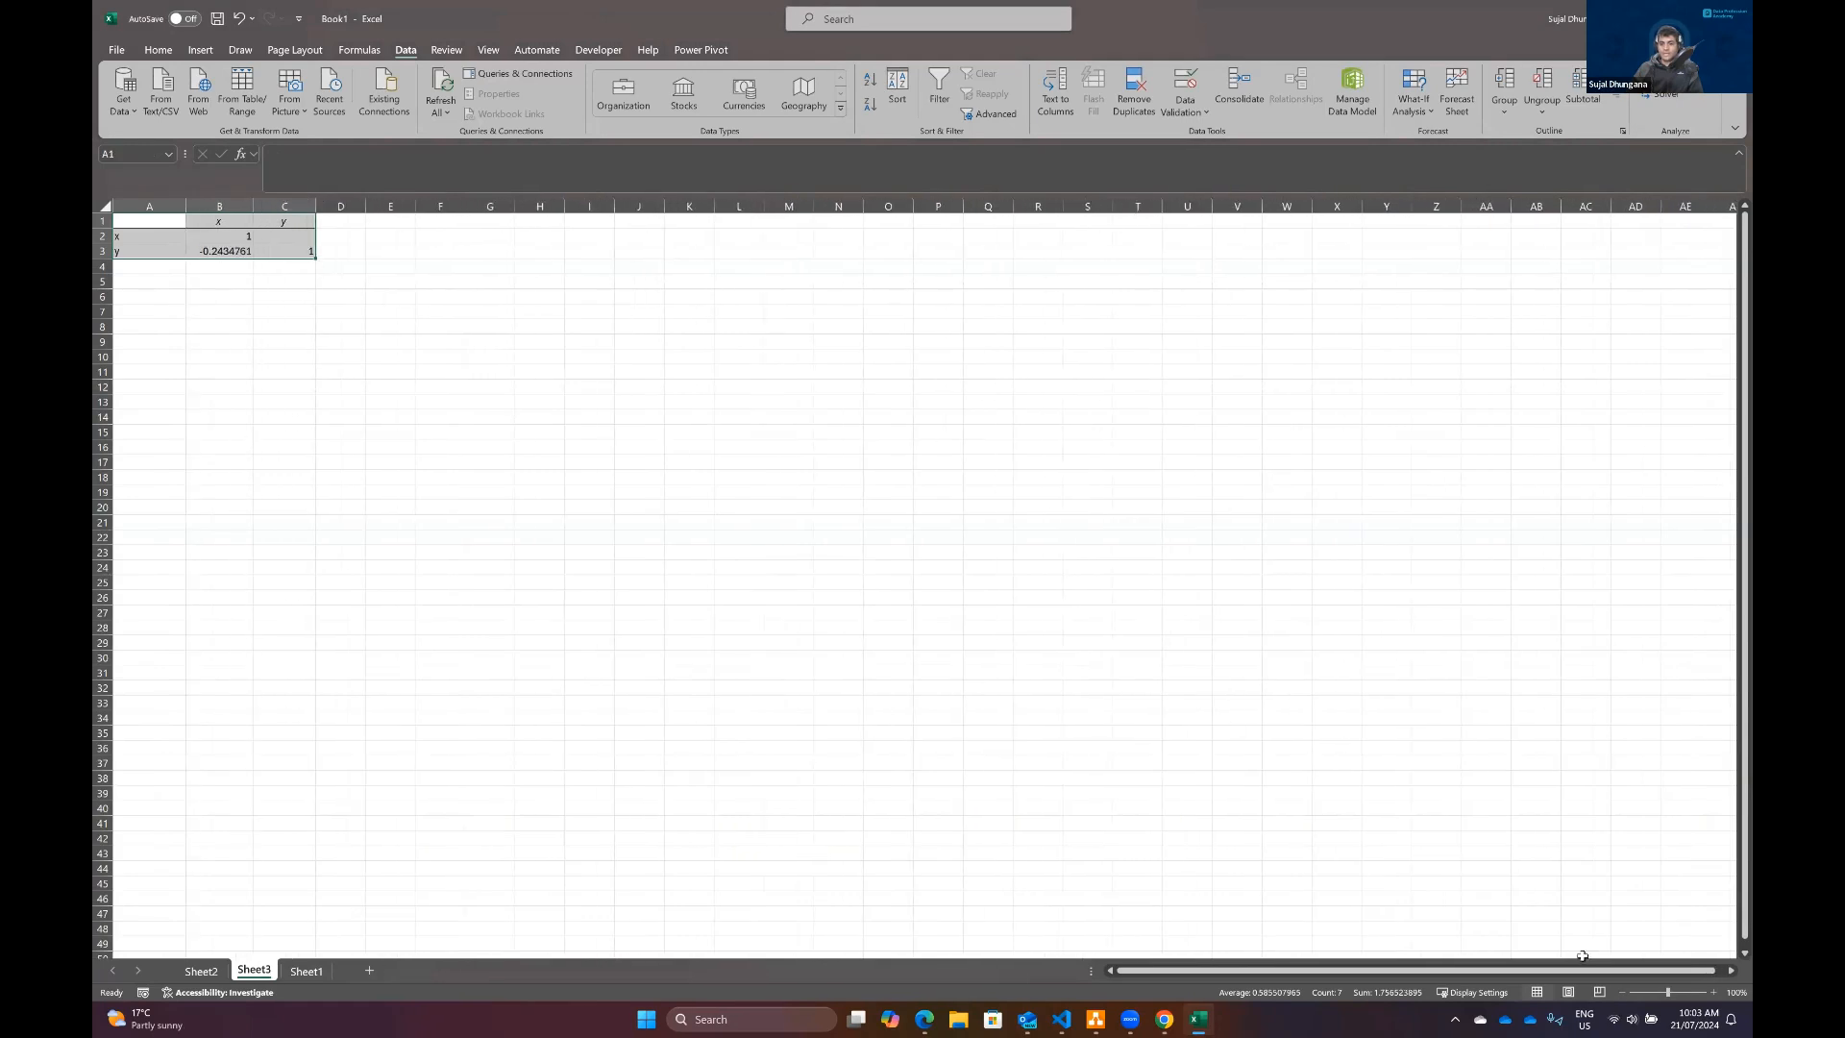
scroll(225, 482, up, 5)
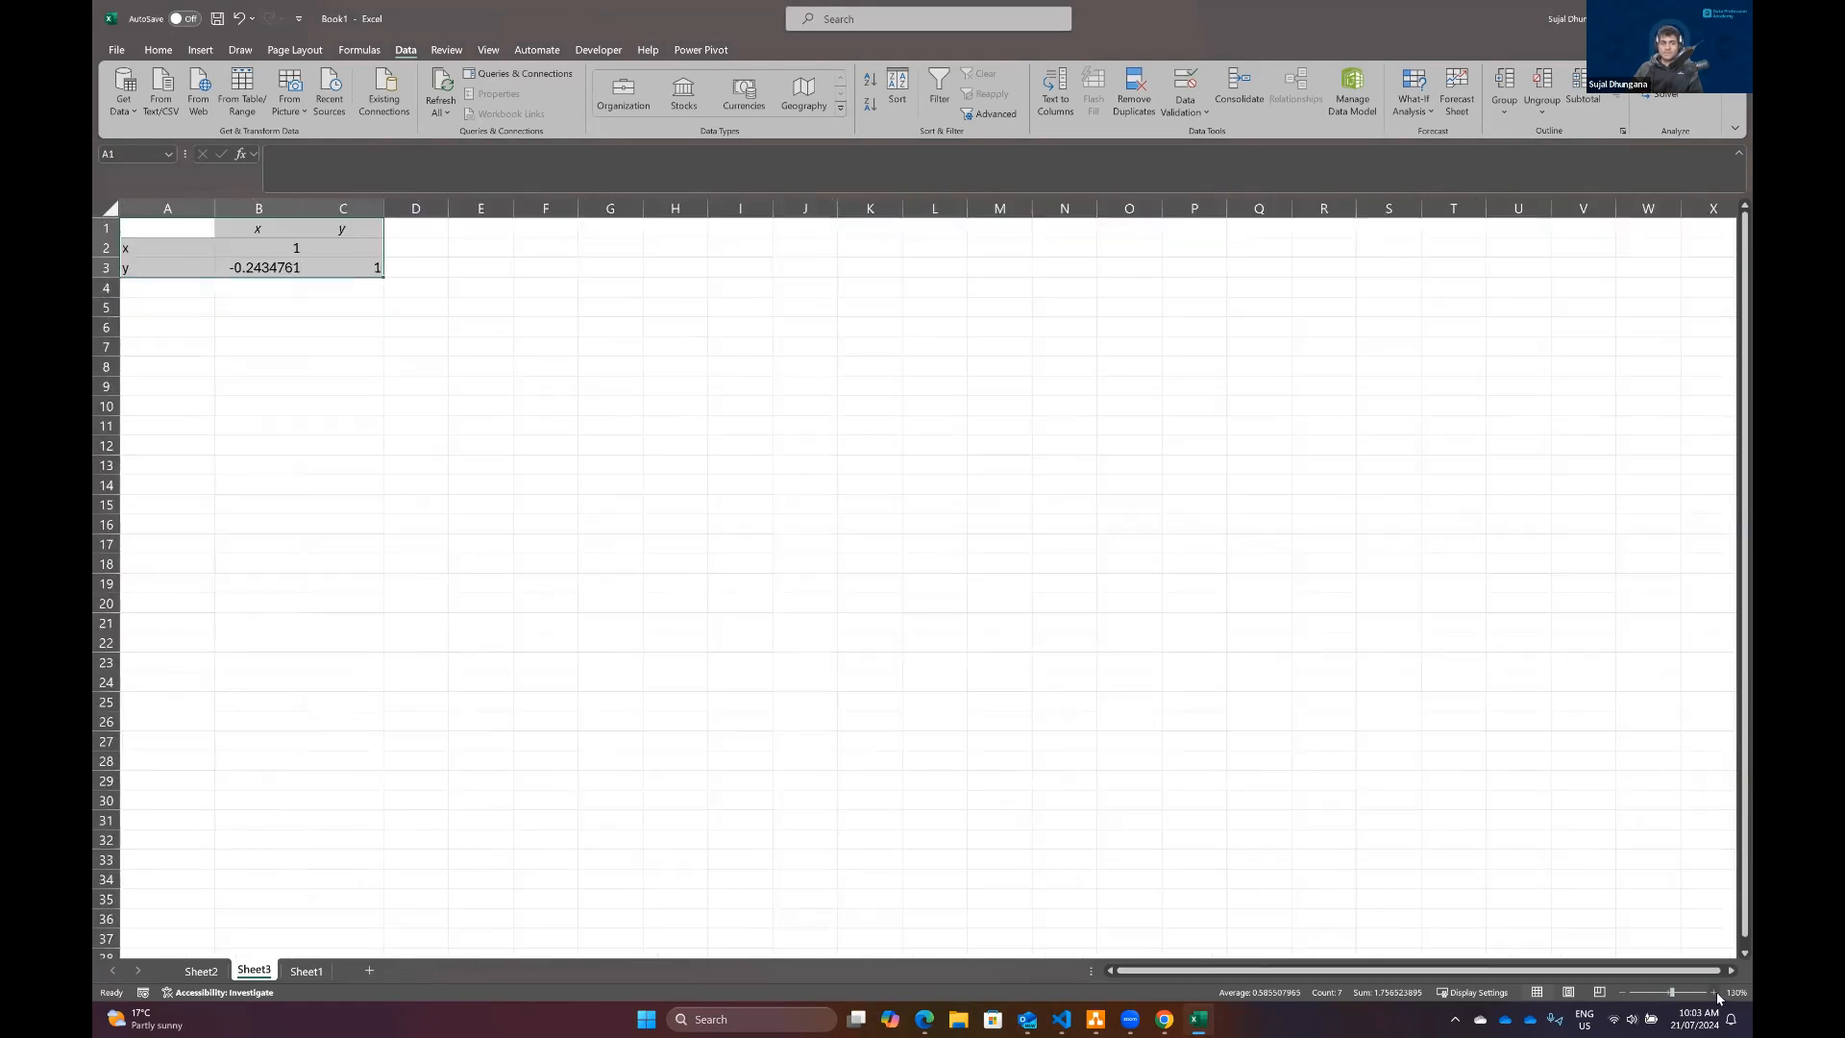
scroll(225, 482, up, 1)
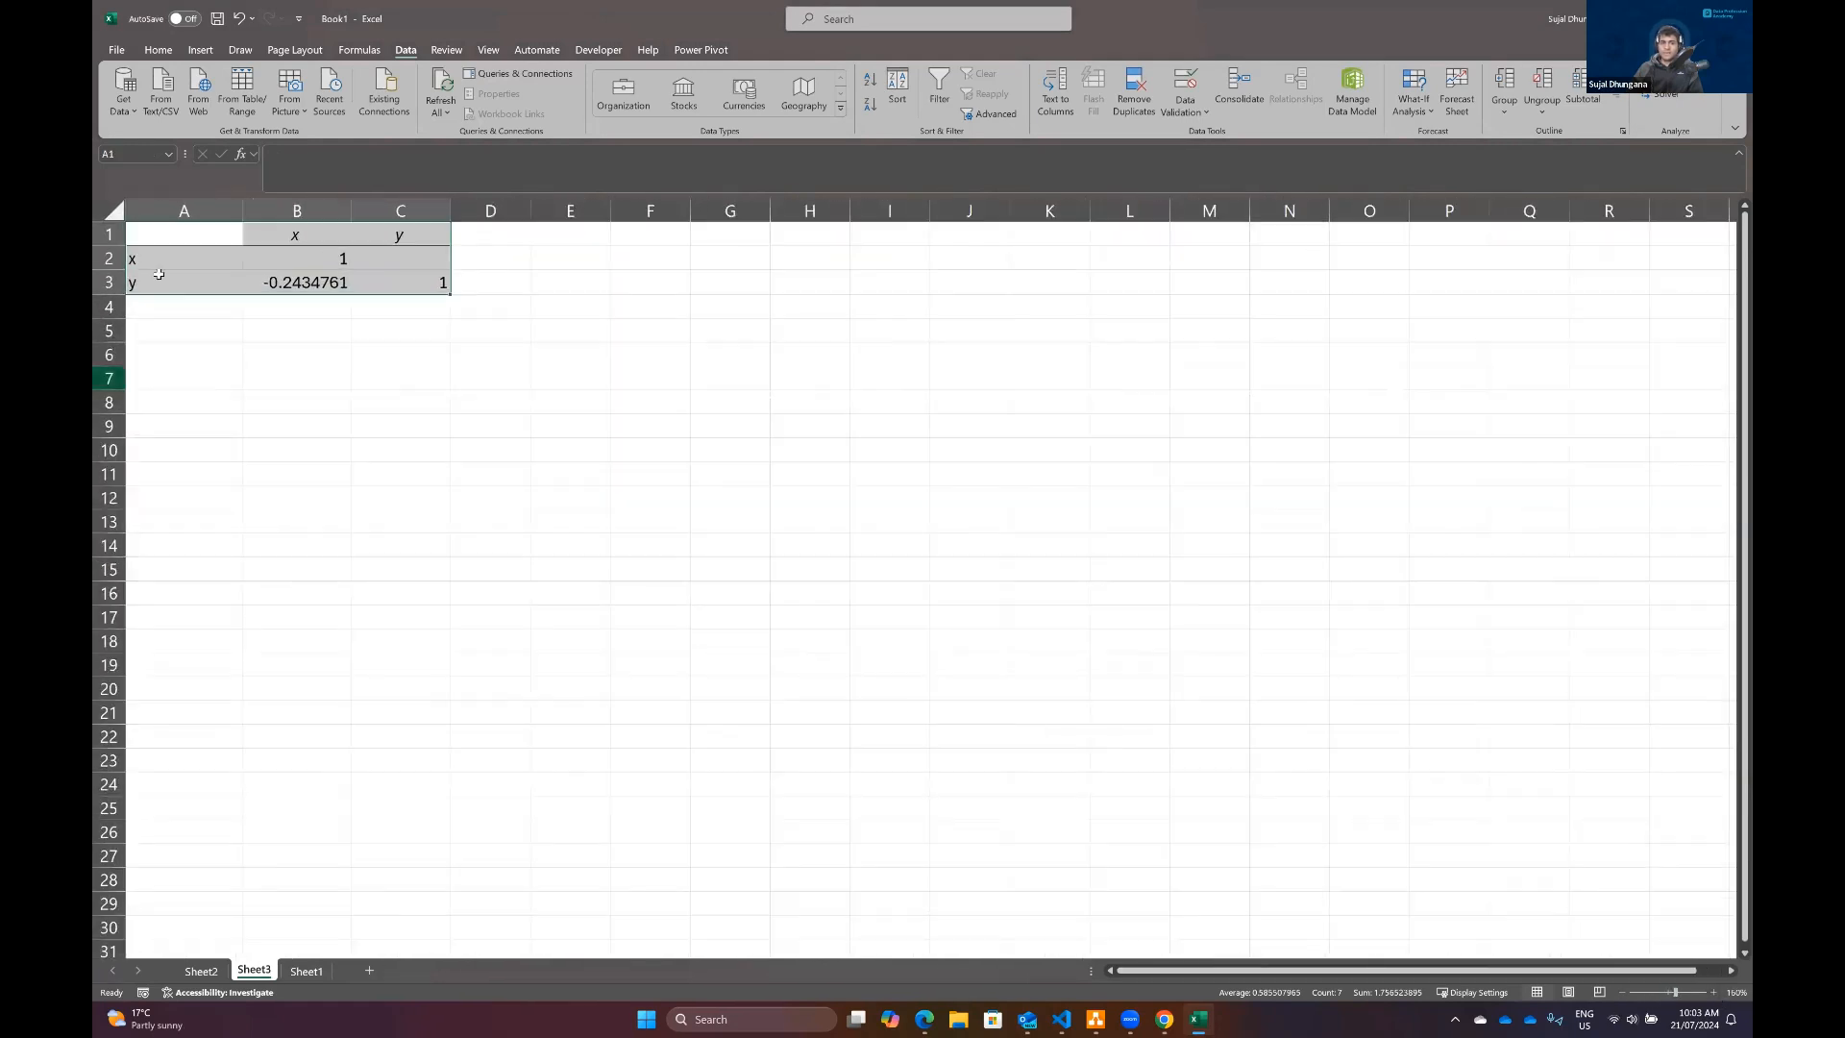
click(288, 282)
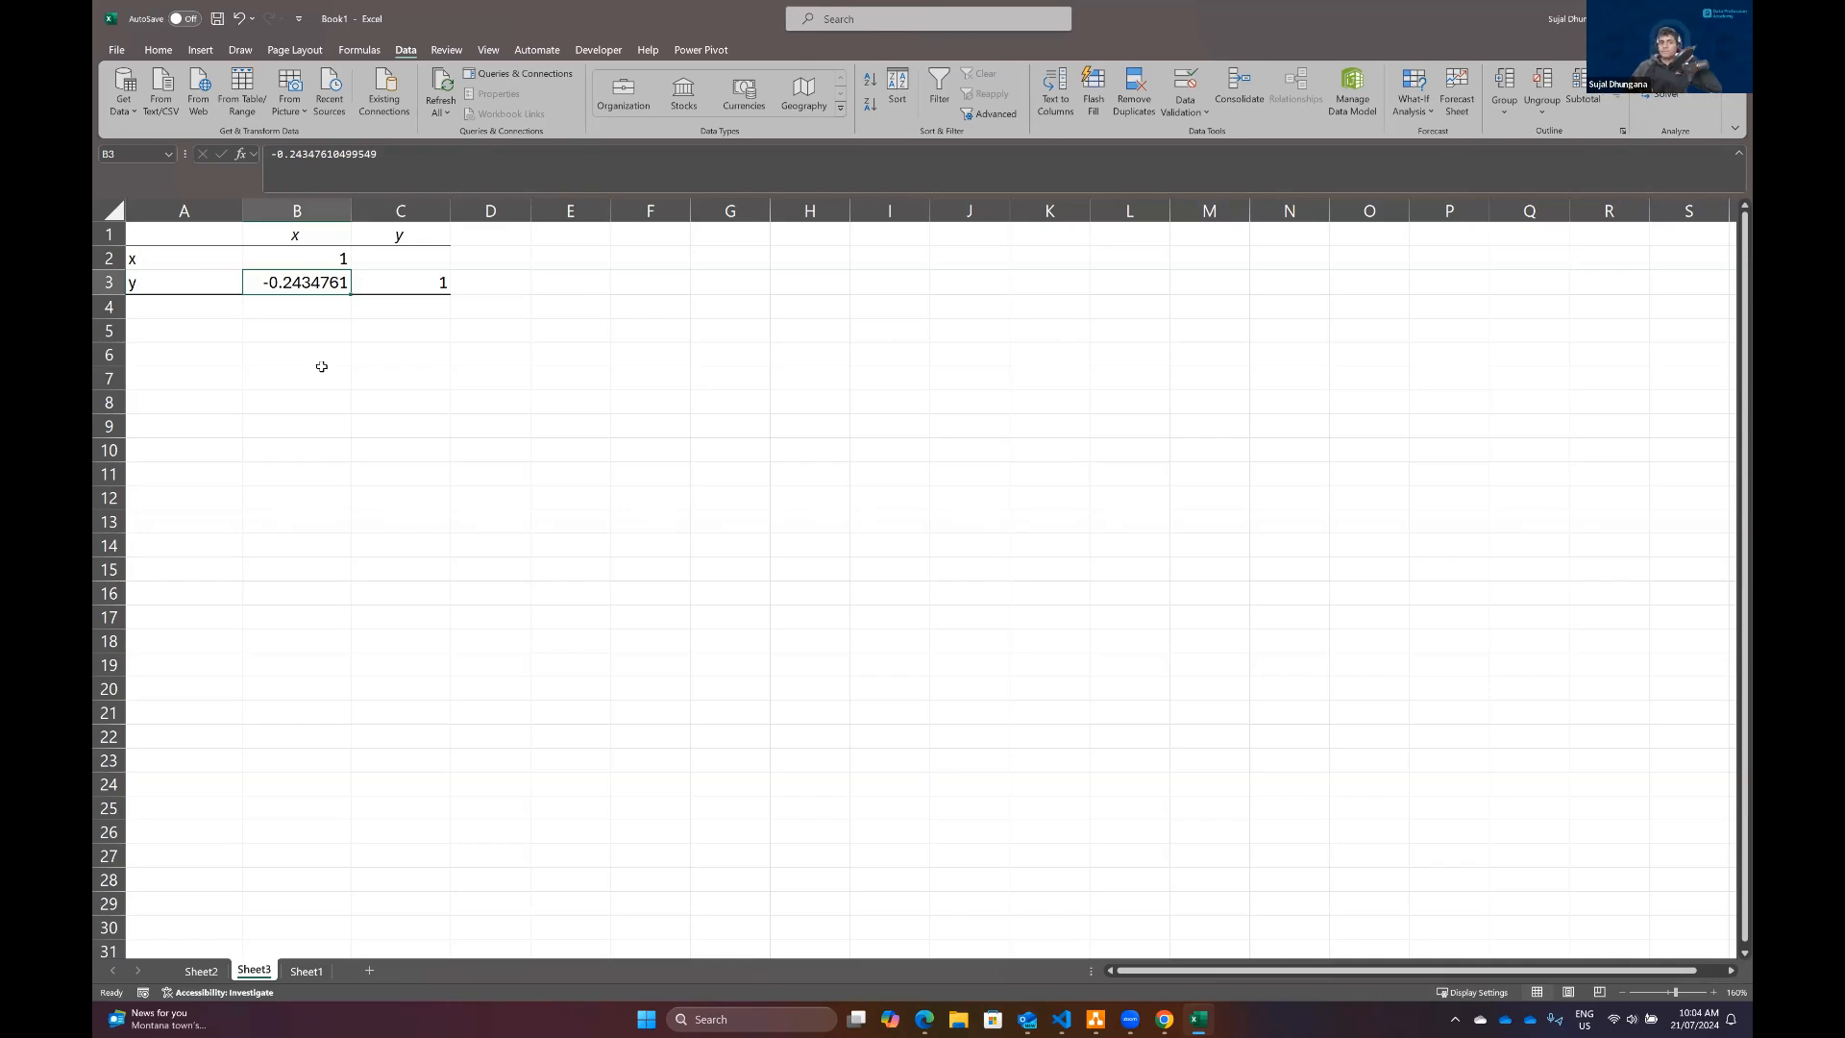
Step: On Sheet1, insert a column before the y column and give it the header m
click(306, 970)
click(312, 208)
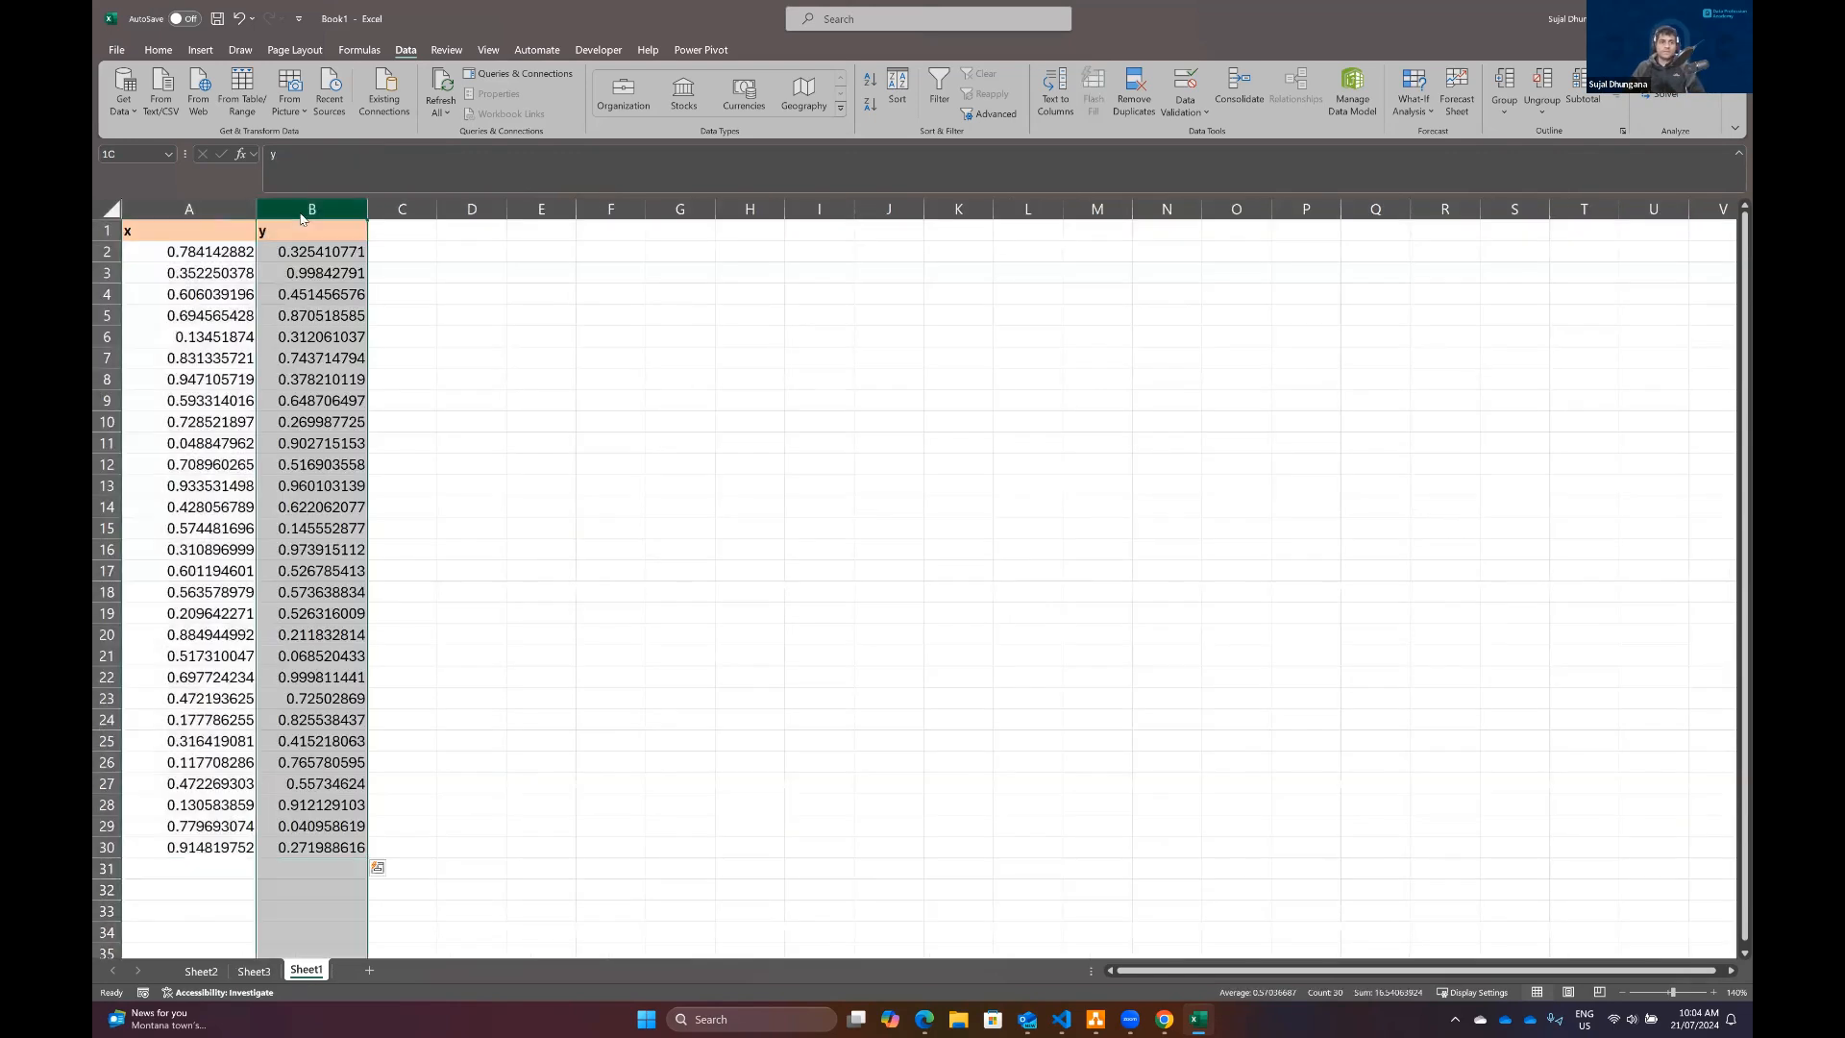
right_click(306, 213)
click(342, 369)
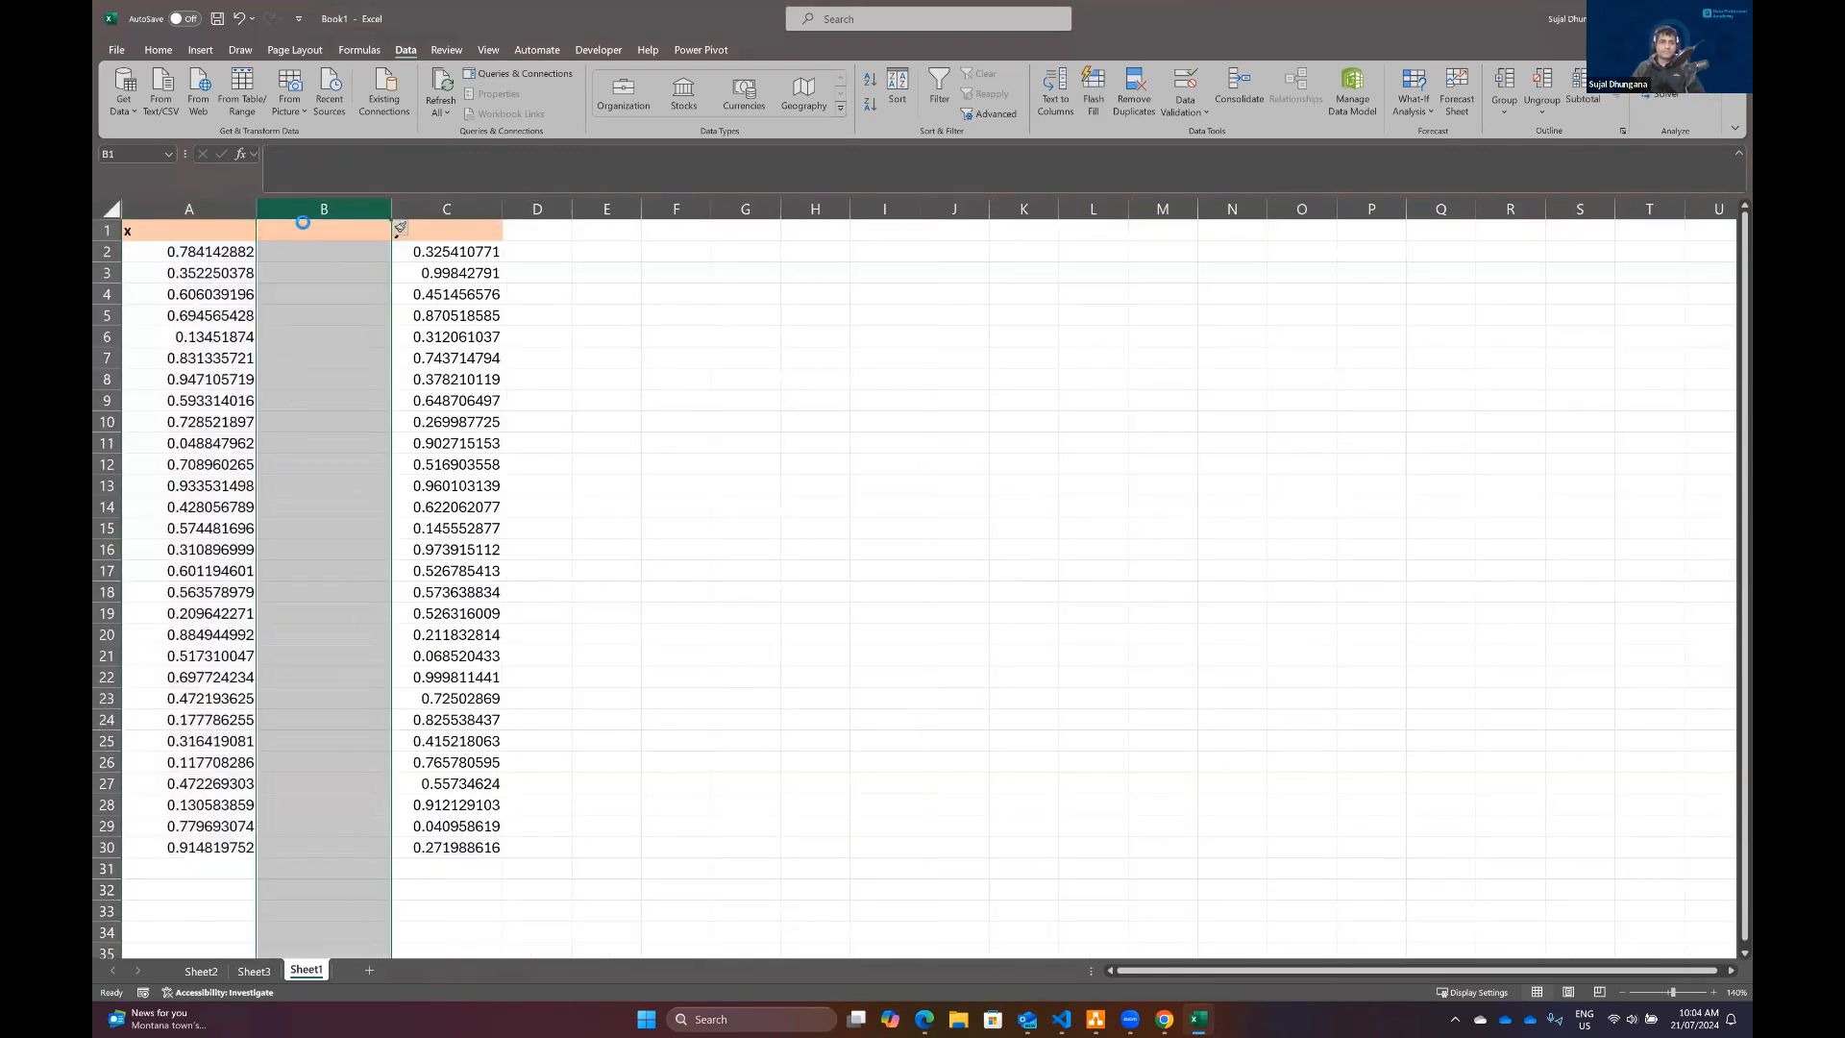
text(b)
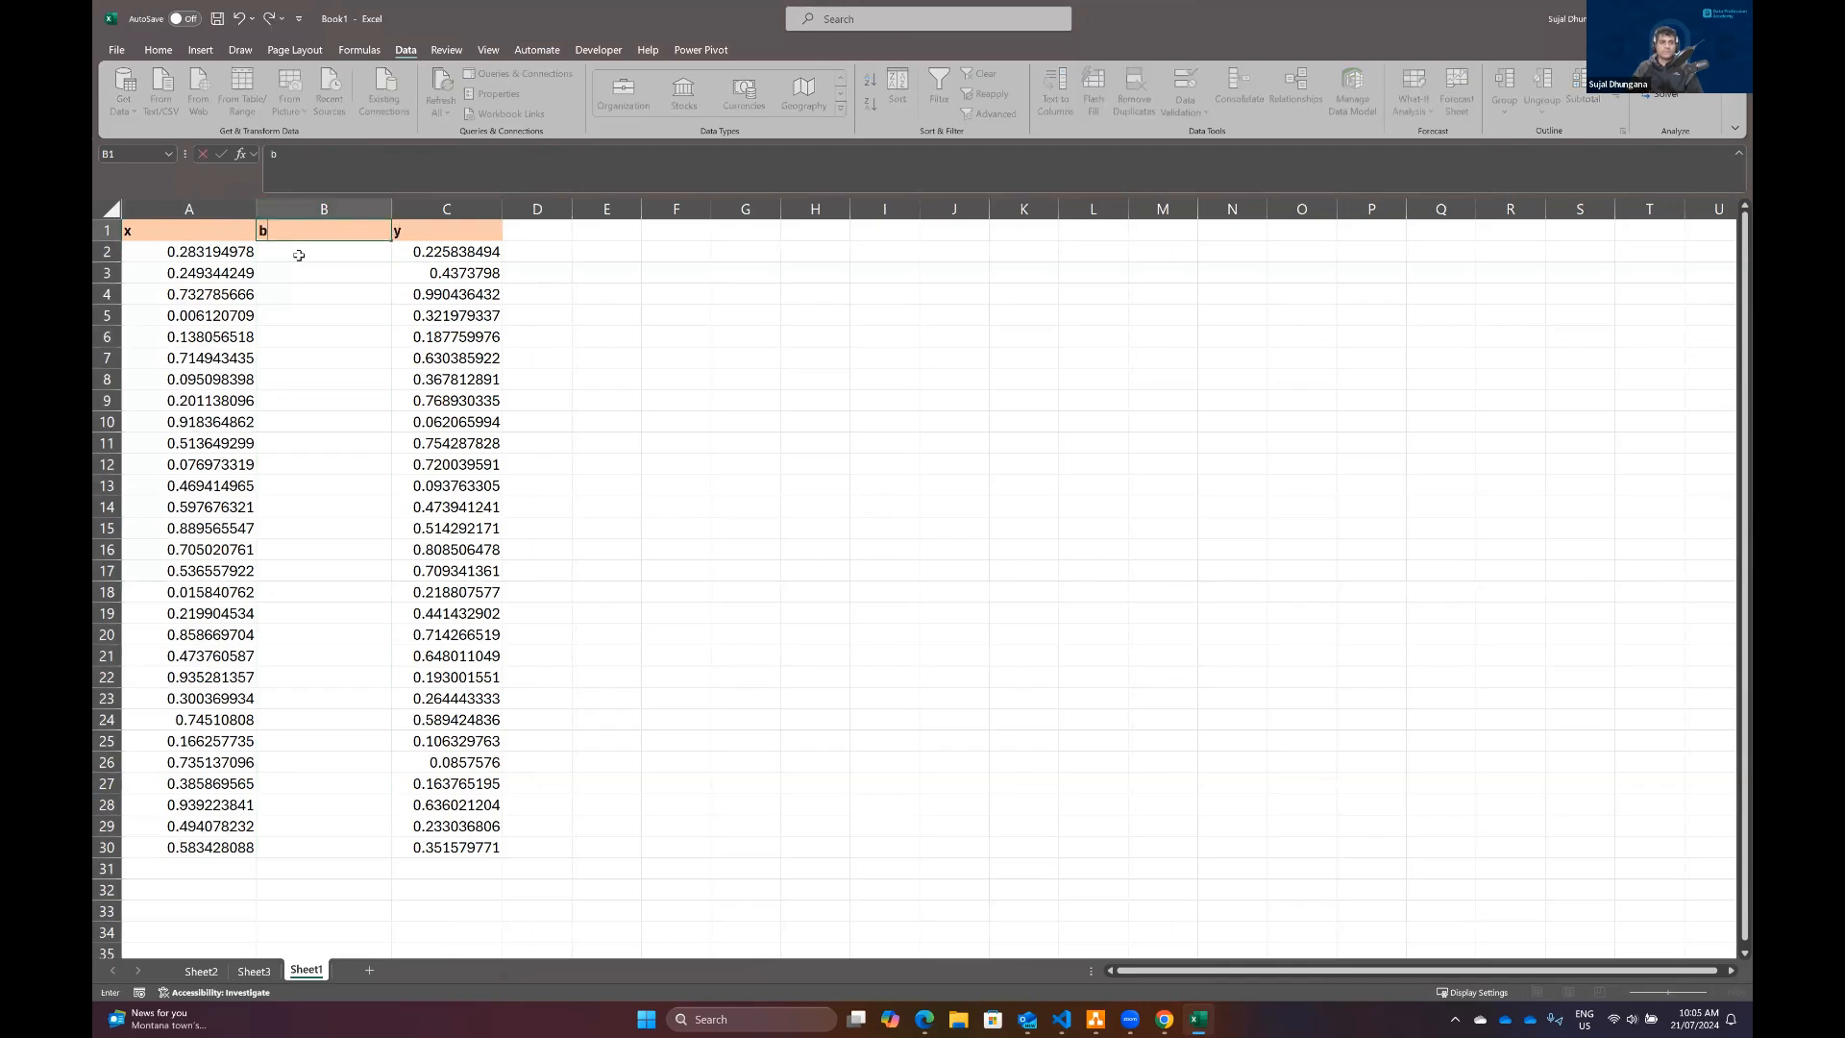
key(BackSpace)
text(m)
key(Return)
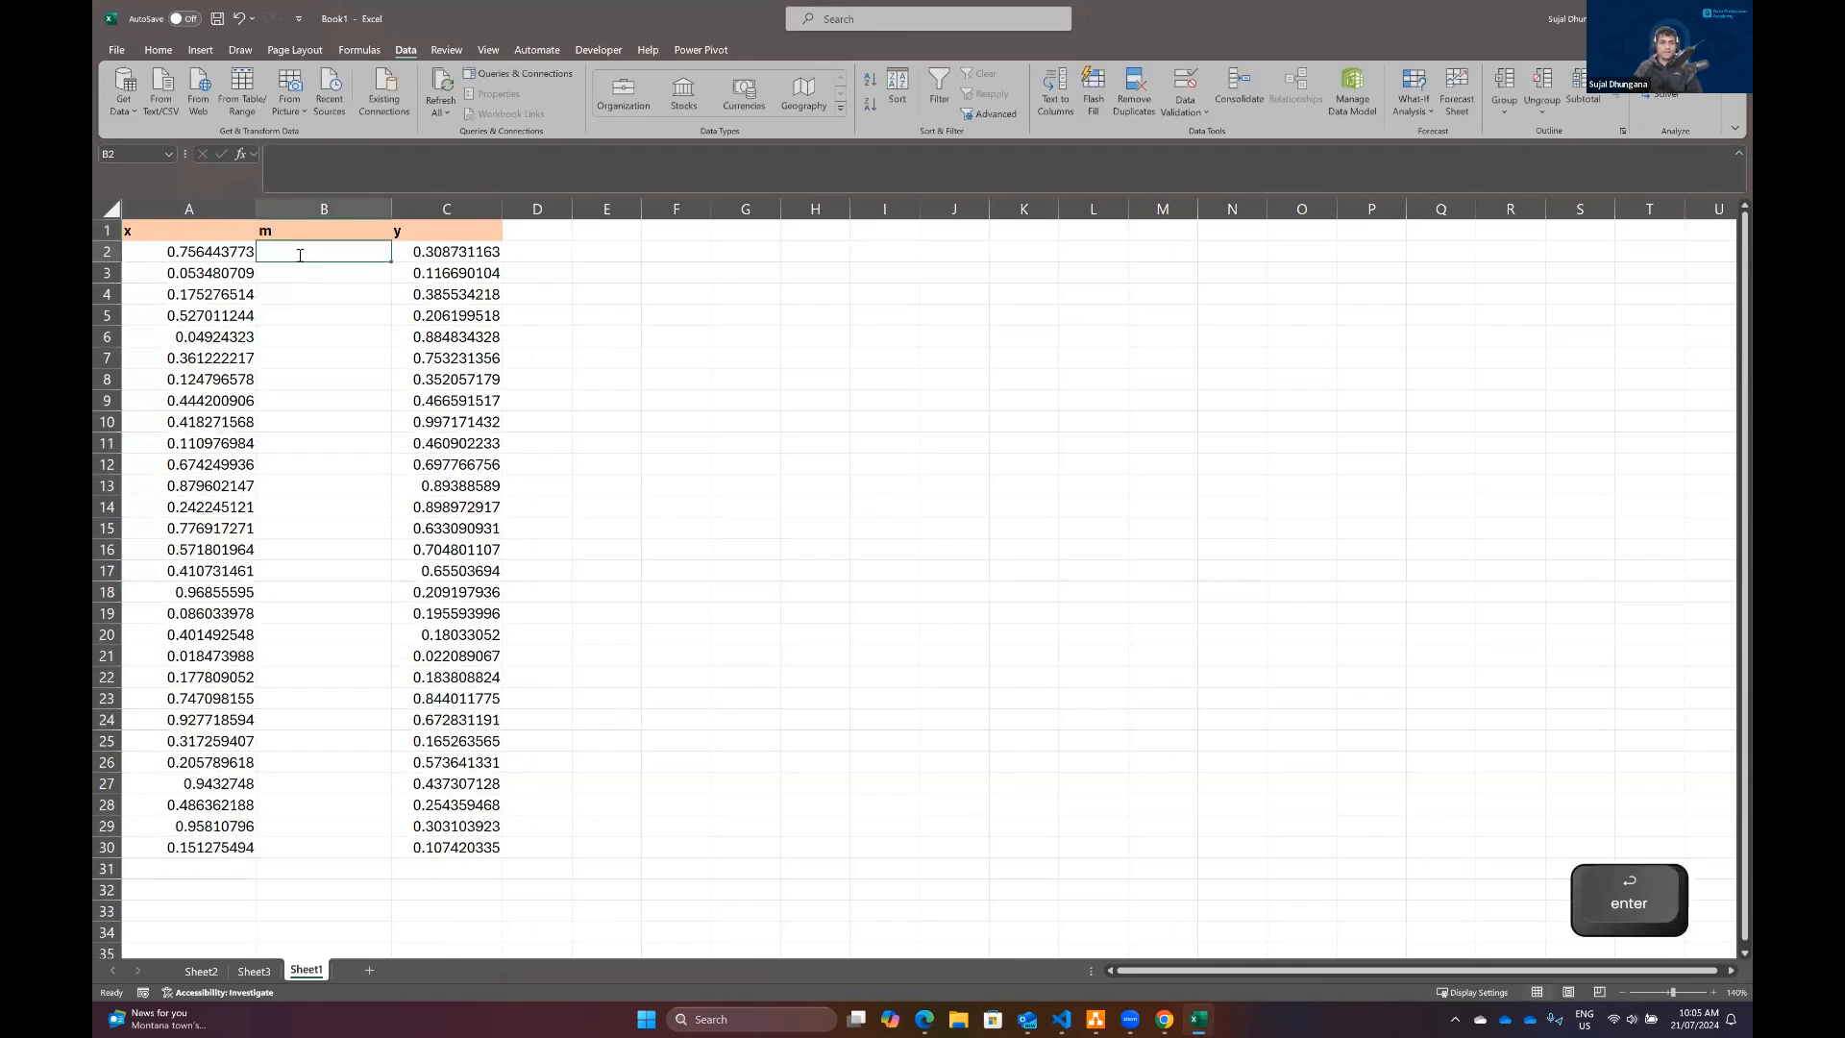
Step: Enter =3.5+RAND() in B2 and fill it down the m column to row 30
text(=3.5)
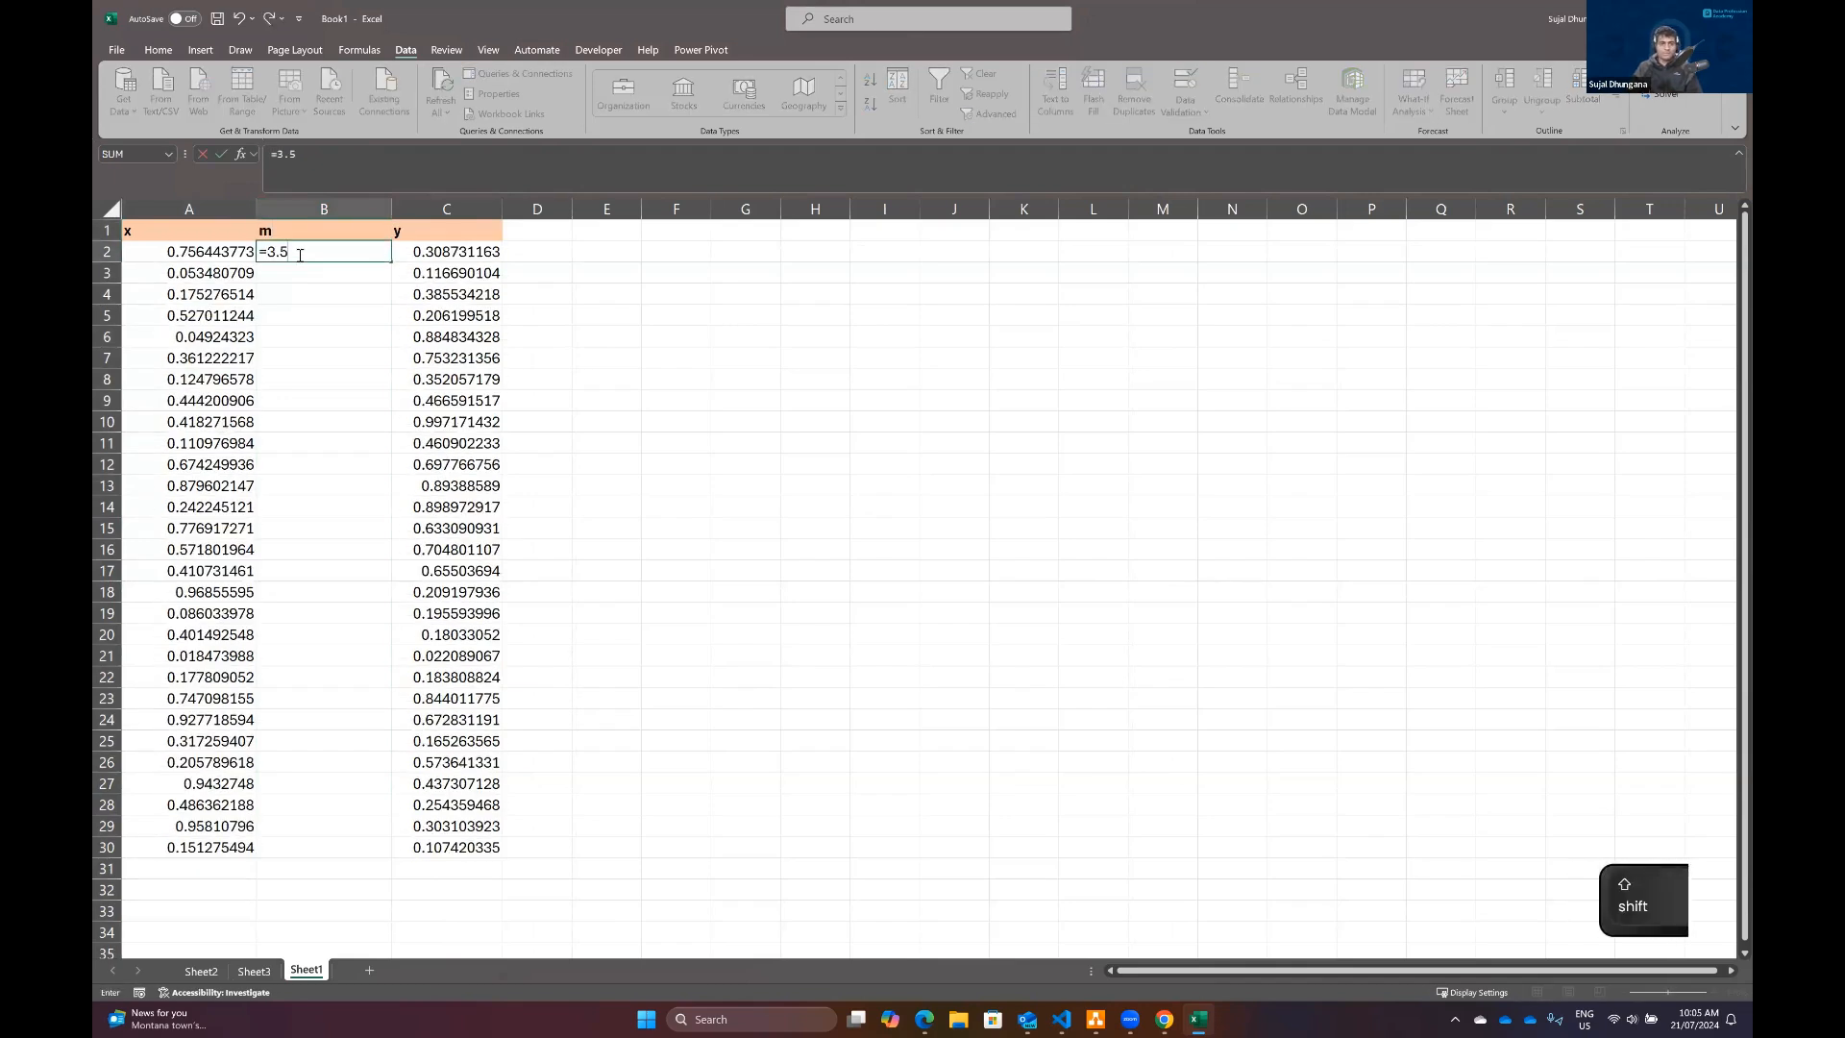
text(+rand())
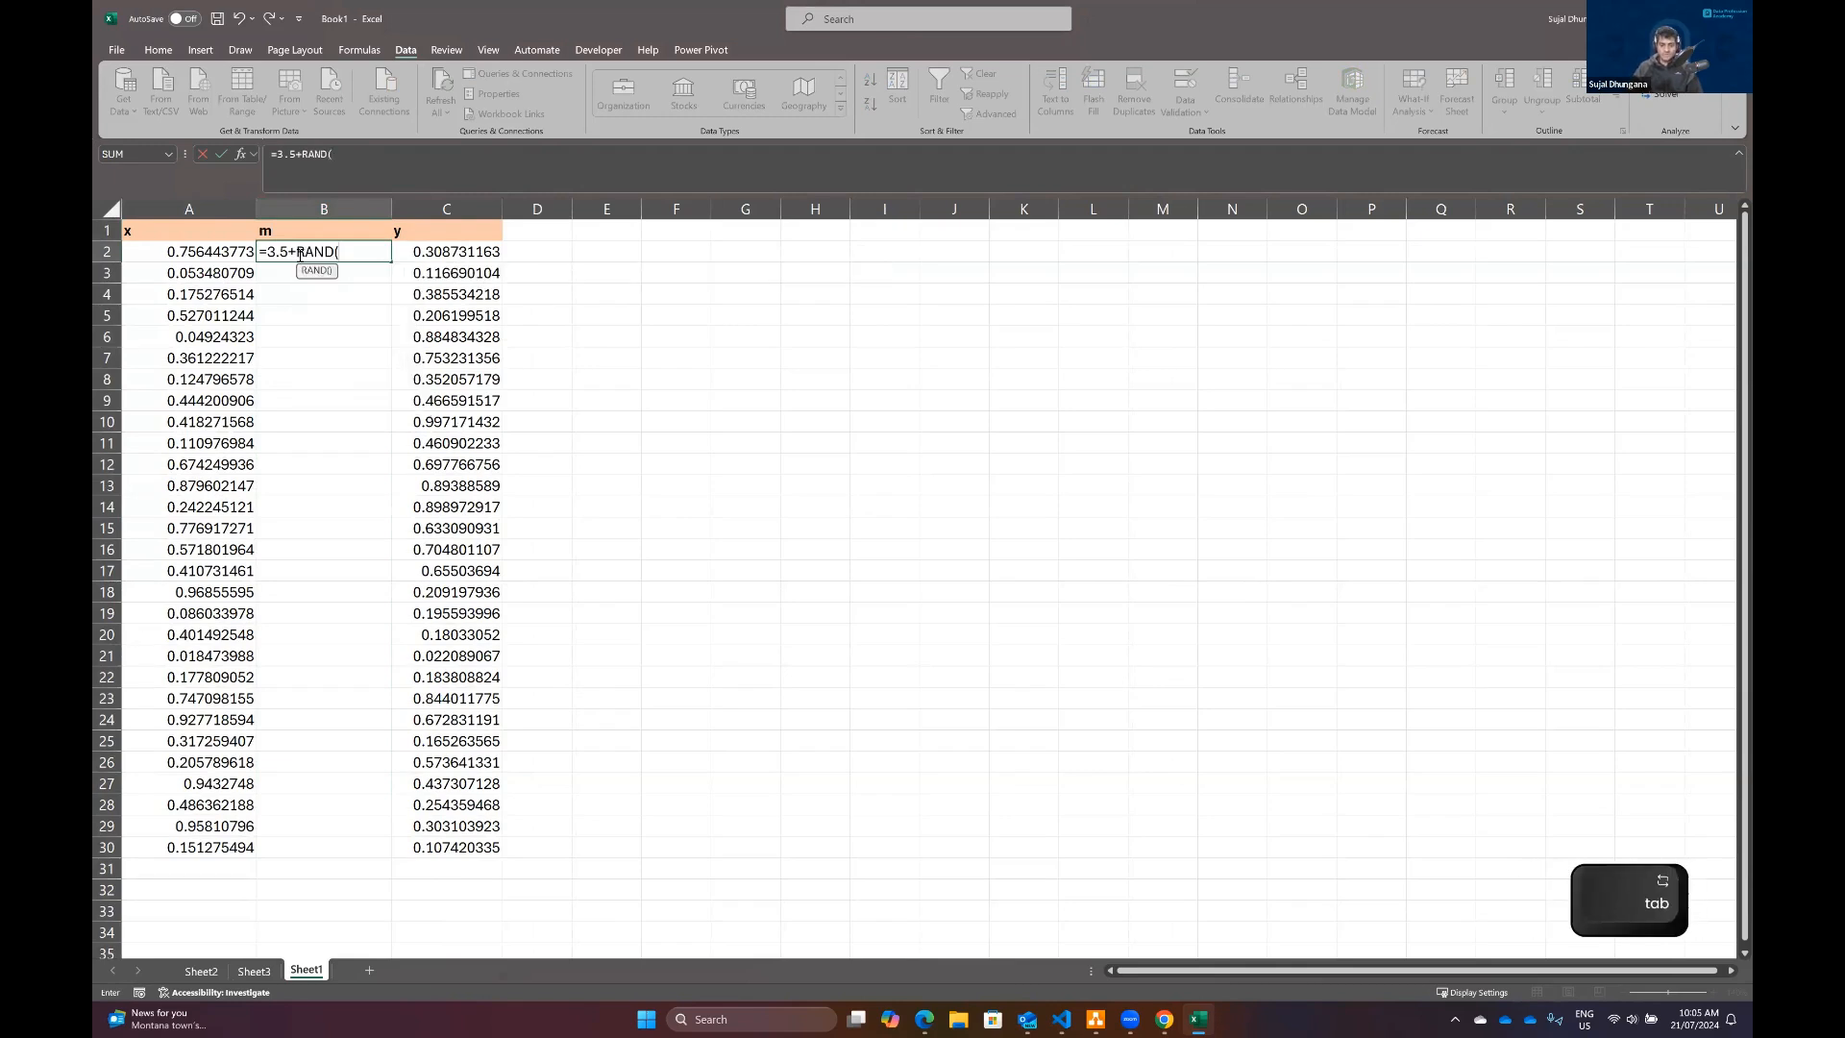
key(Return)
click(301, 253)
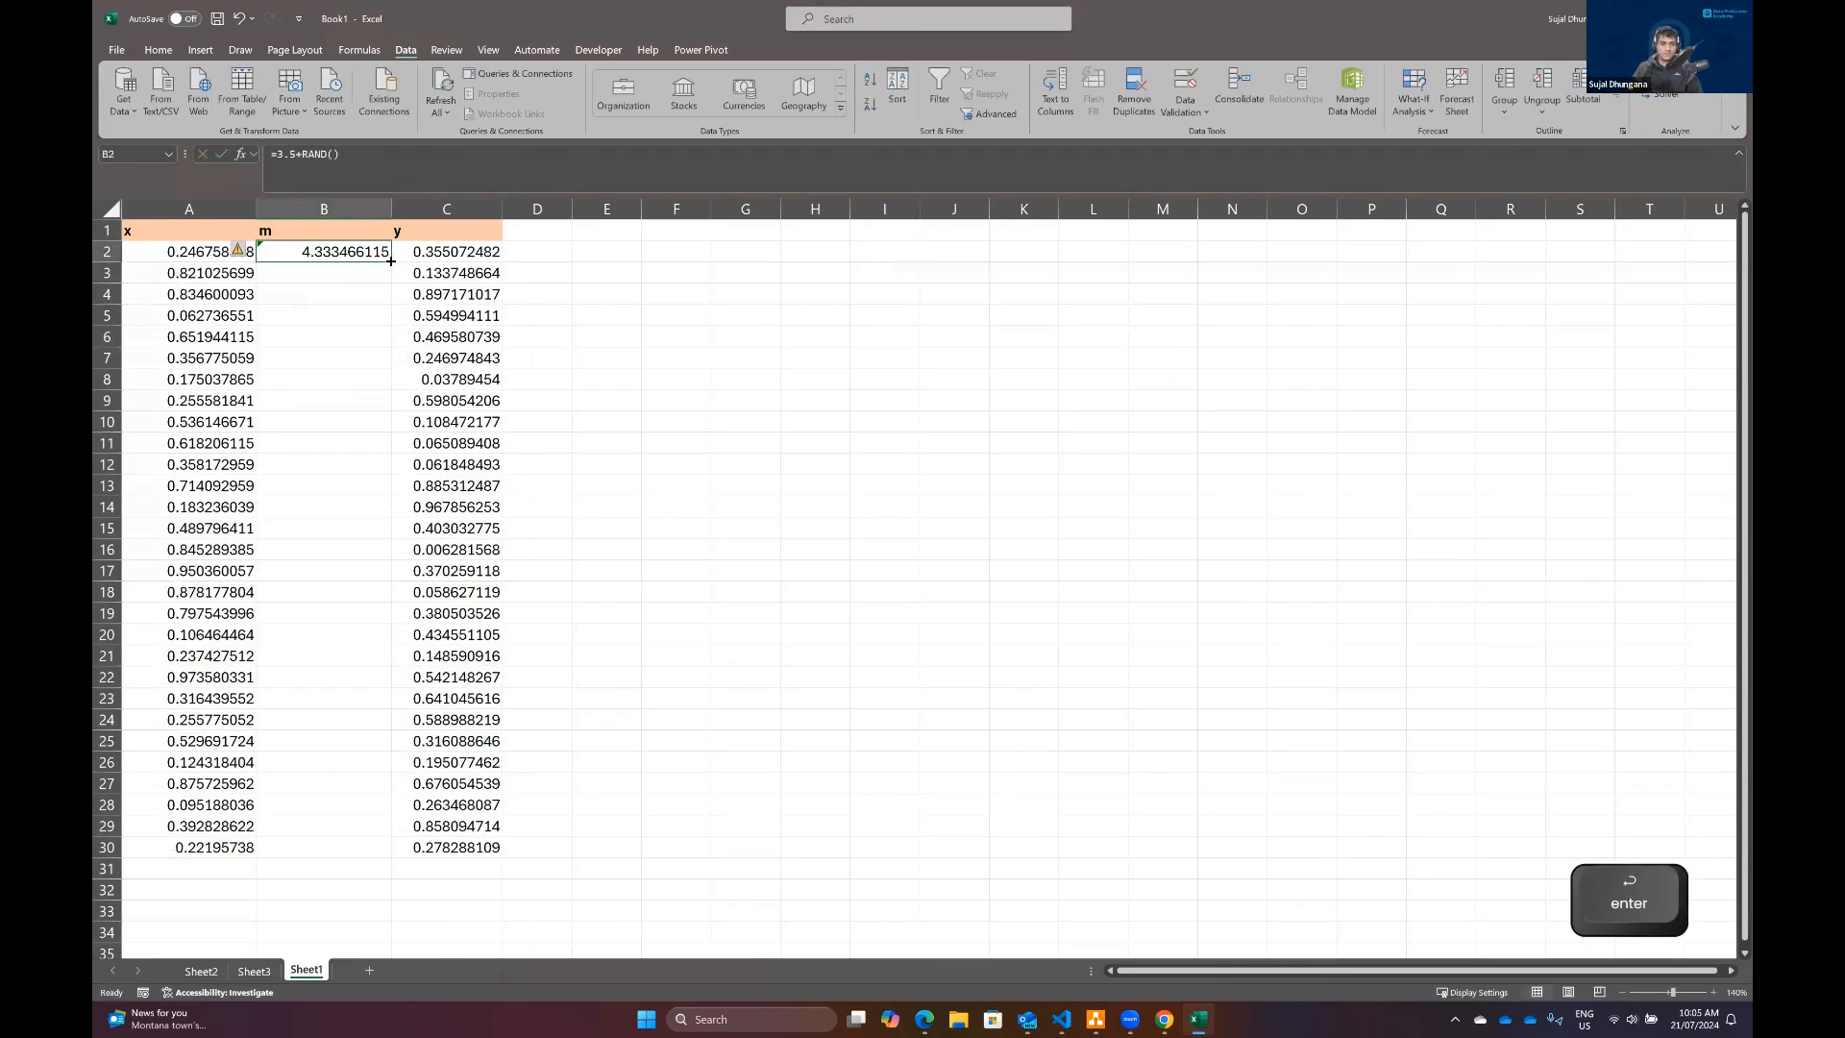
double_click(391, 261)
Step: Insert another column before the y column and give it the header e
right_click(434, 209)
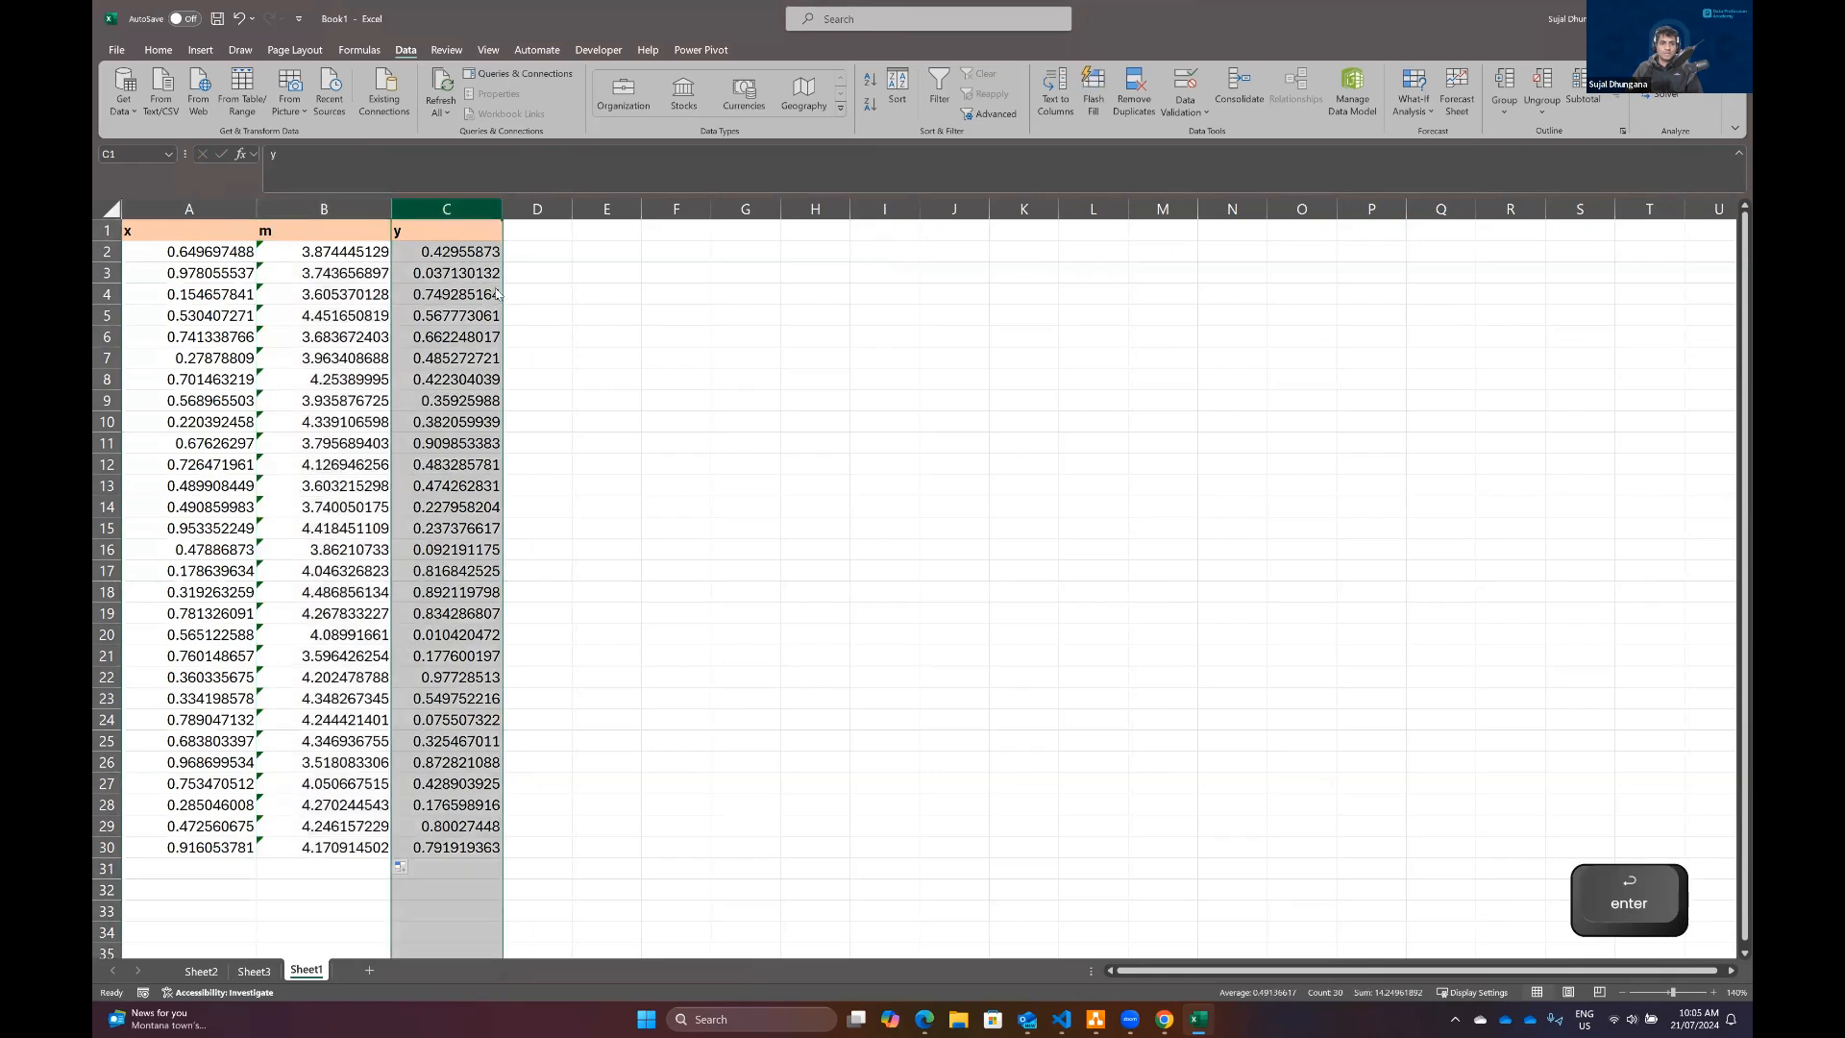
click(475, 363)
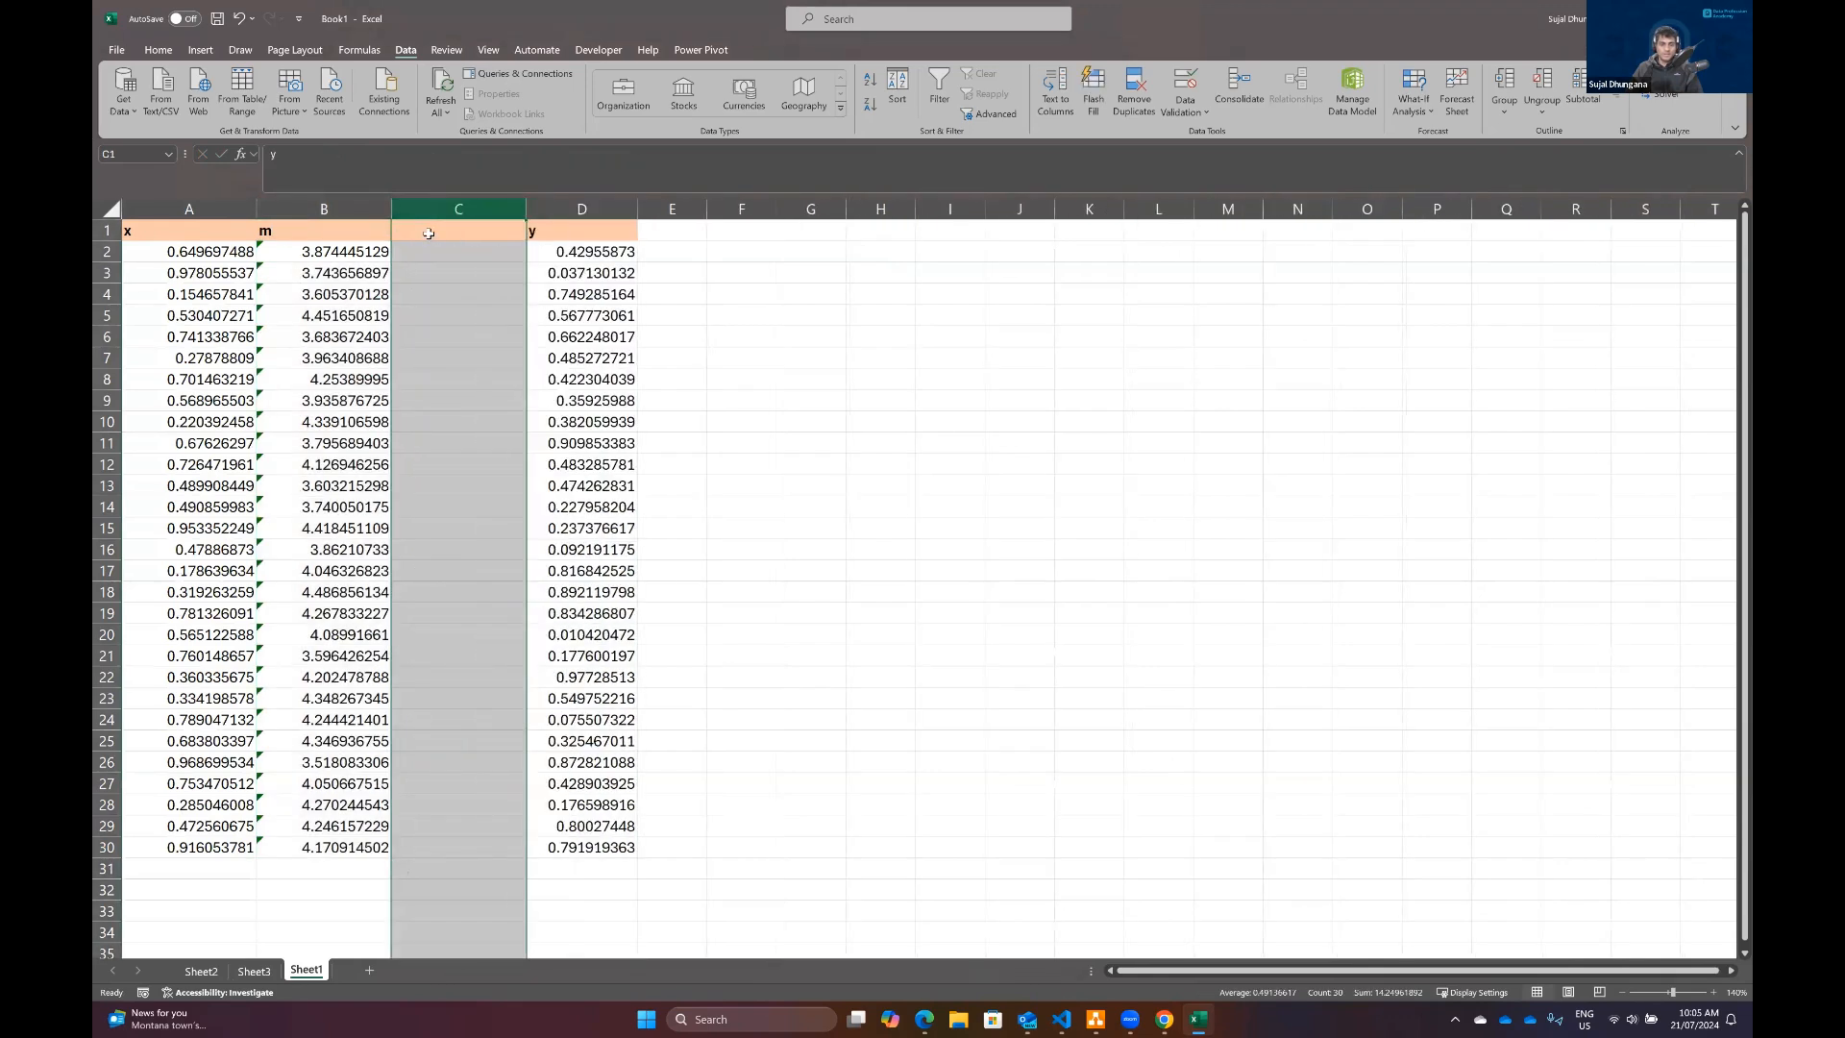
text(error)
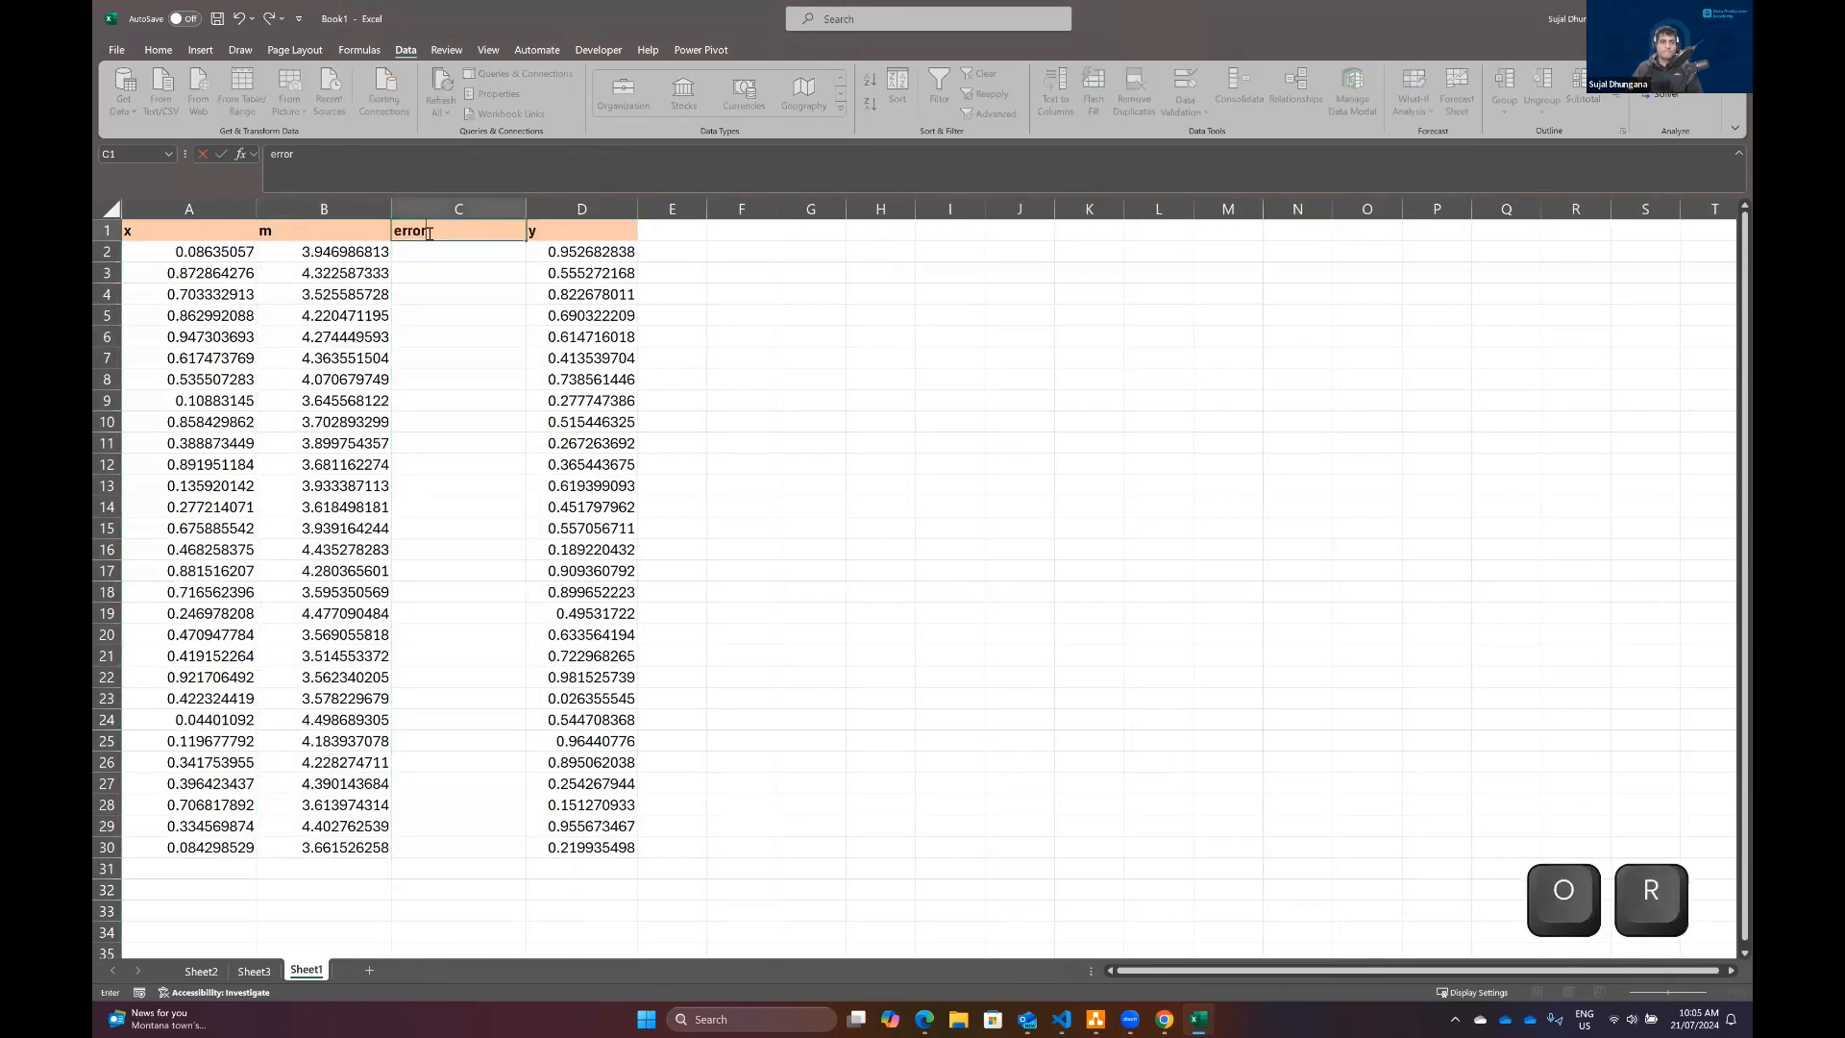
key(BackSpace)
key(BackSpace)
key(BackSpace)
key(BackSpace)
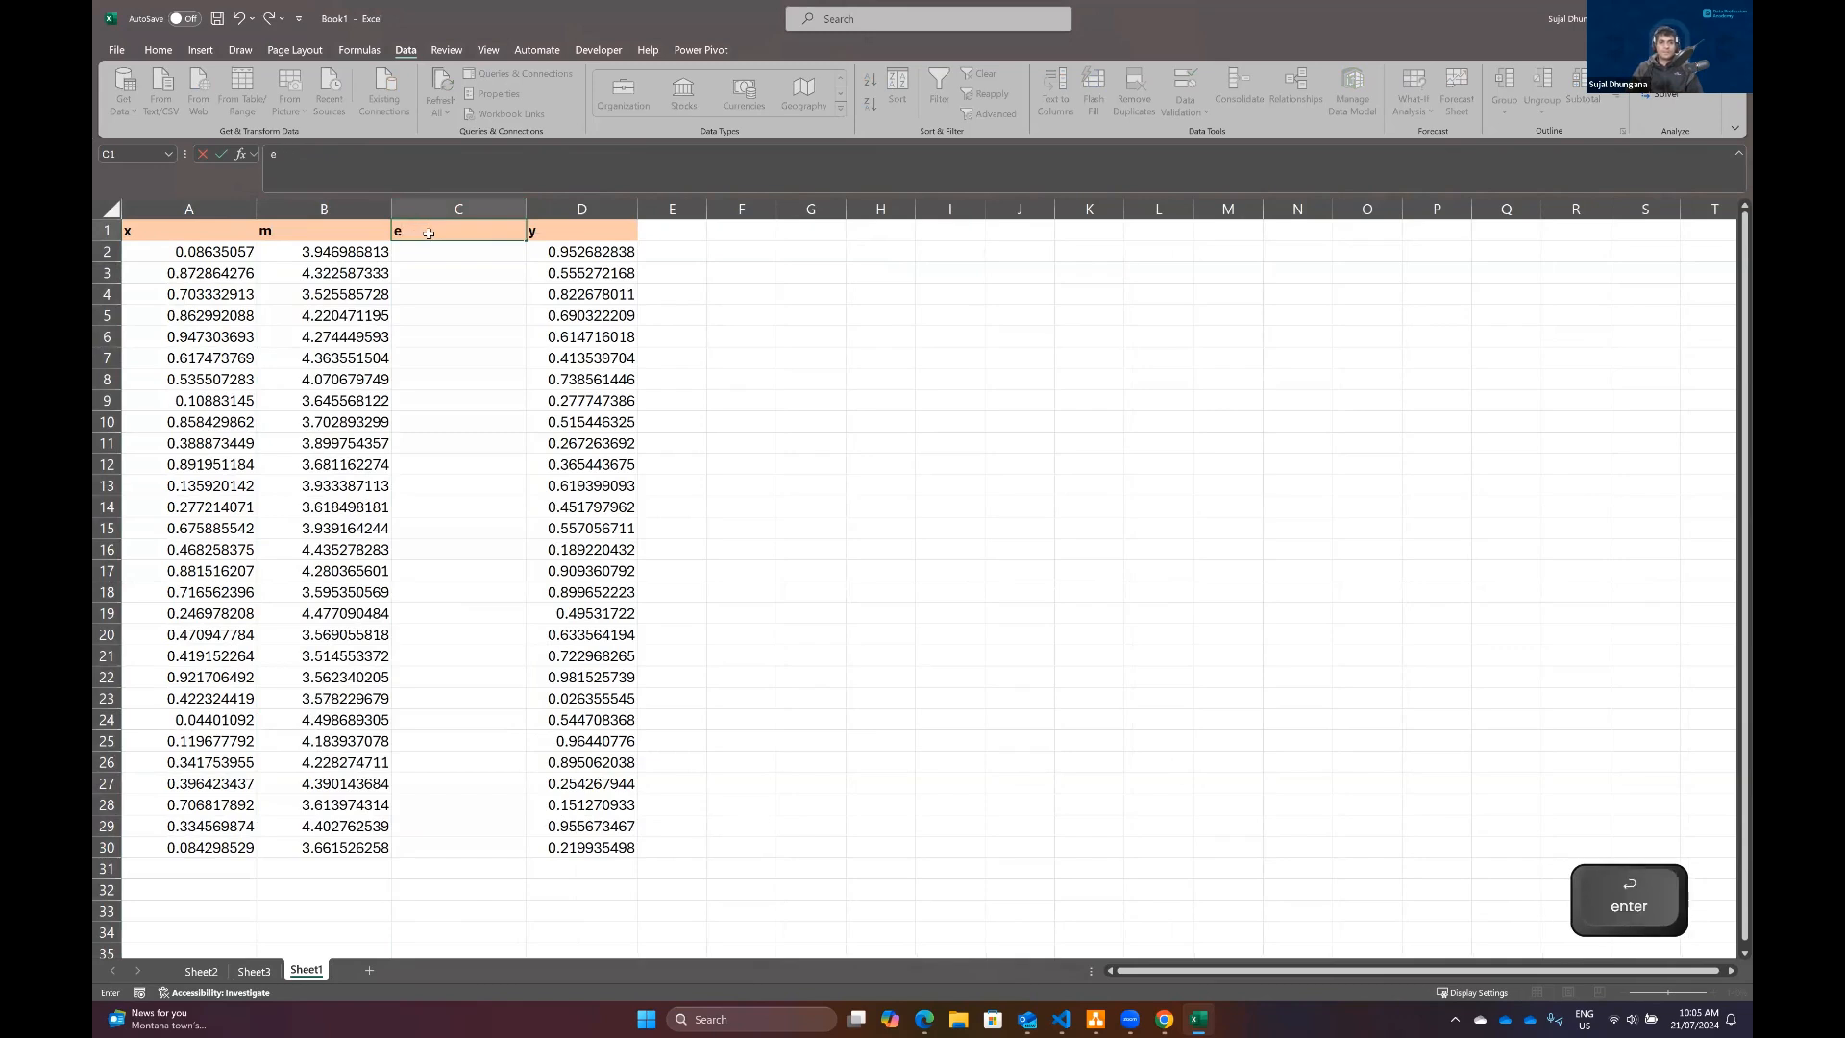
key(Return)
Step: Enter =RAND() in C2 and fill it down the e column to row 30
text(=rand)
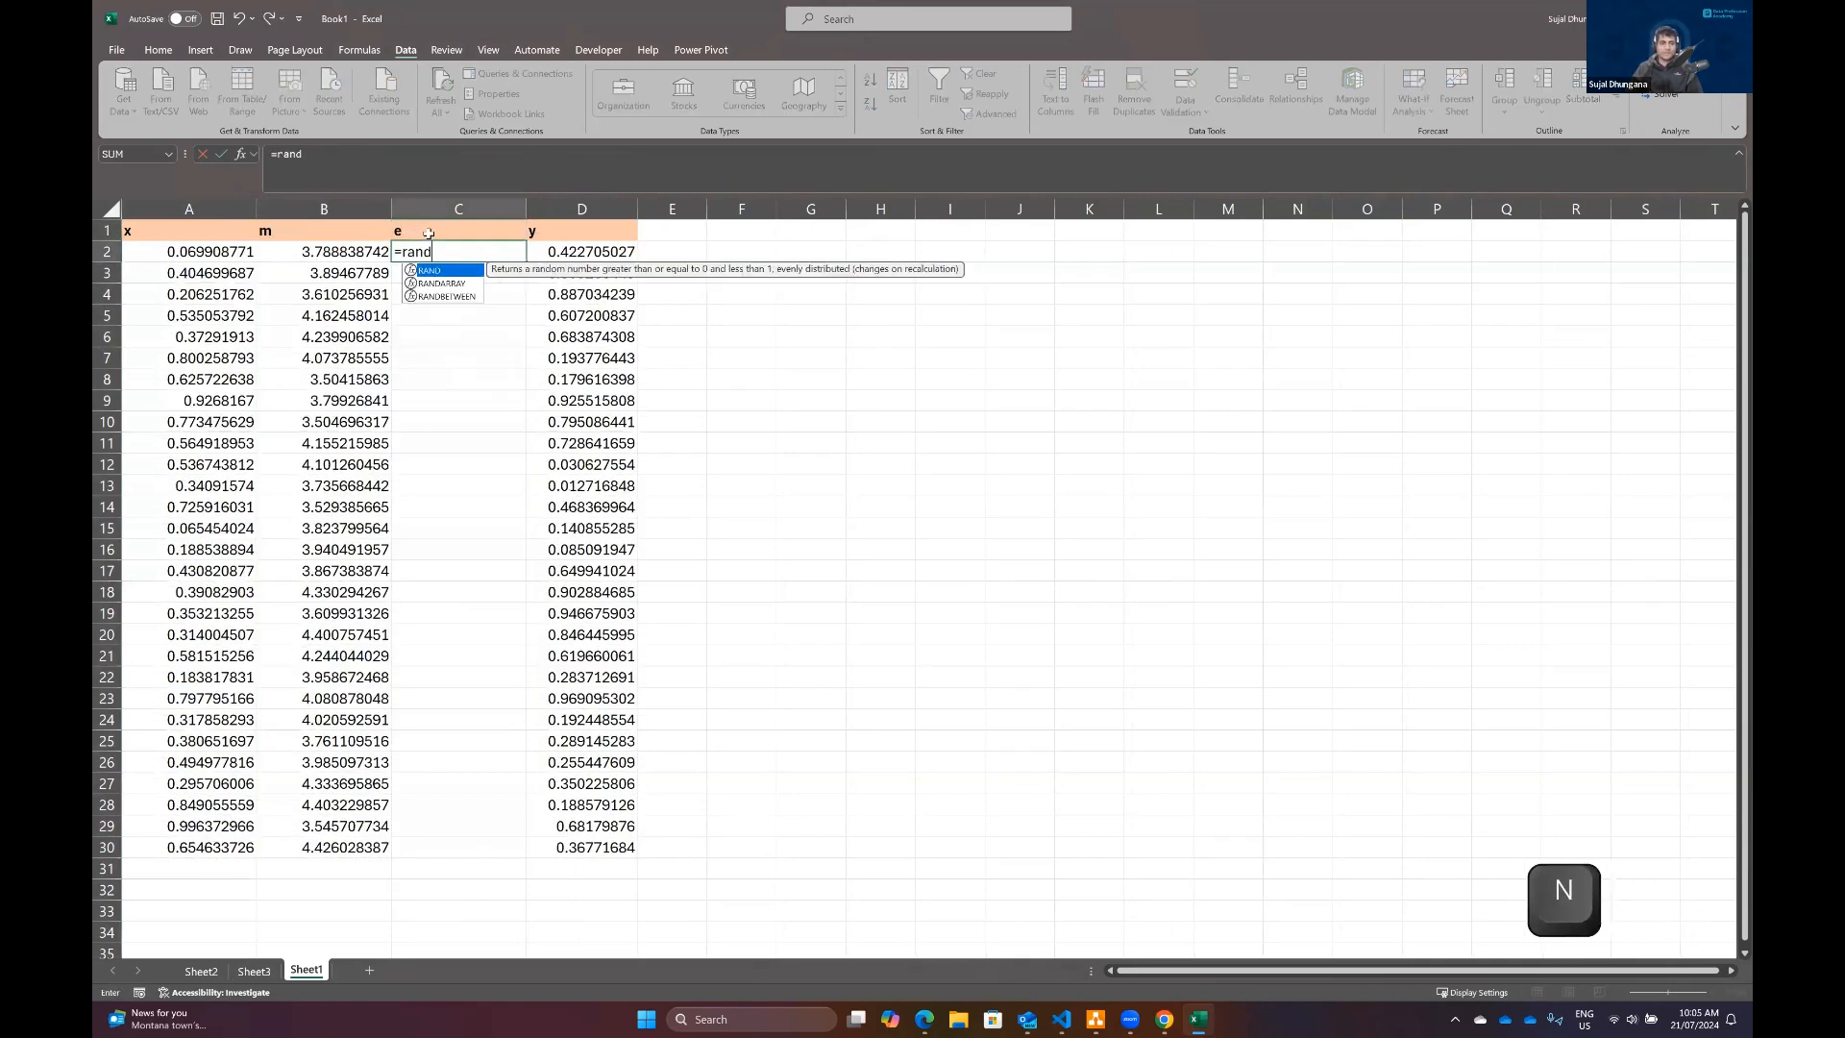
key(Tab)
key(Return)
click(519, 255)
double_click(526, 257)
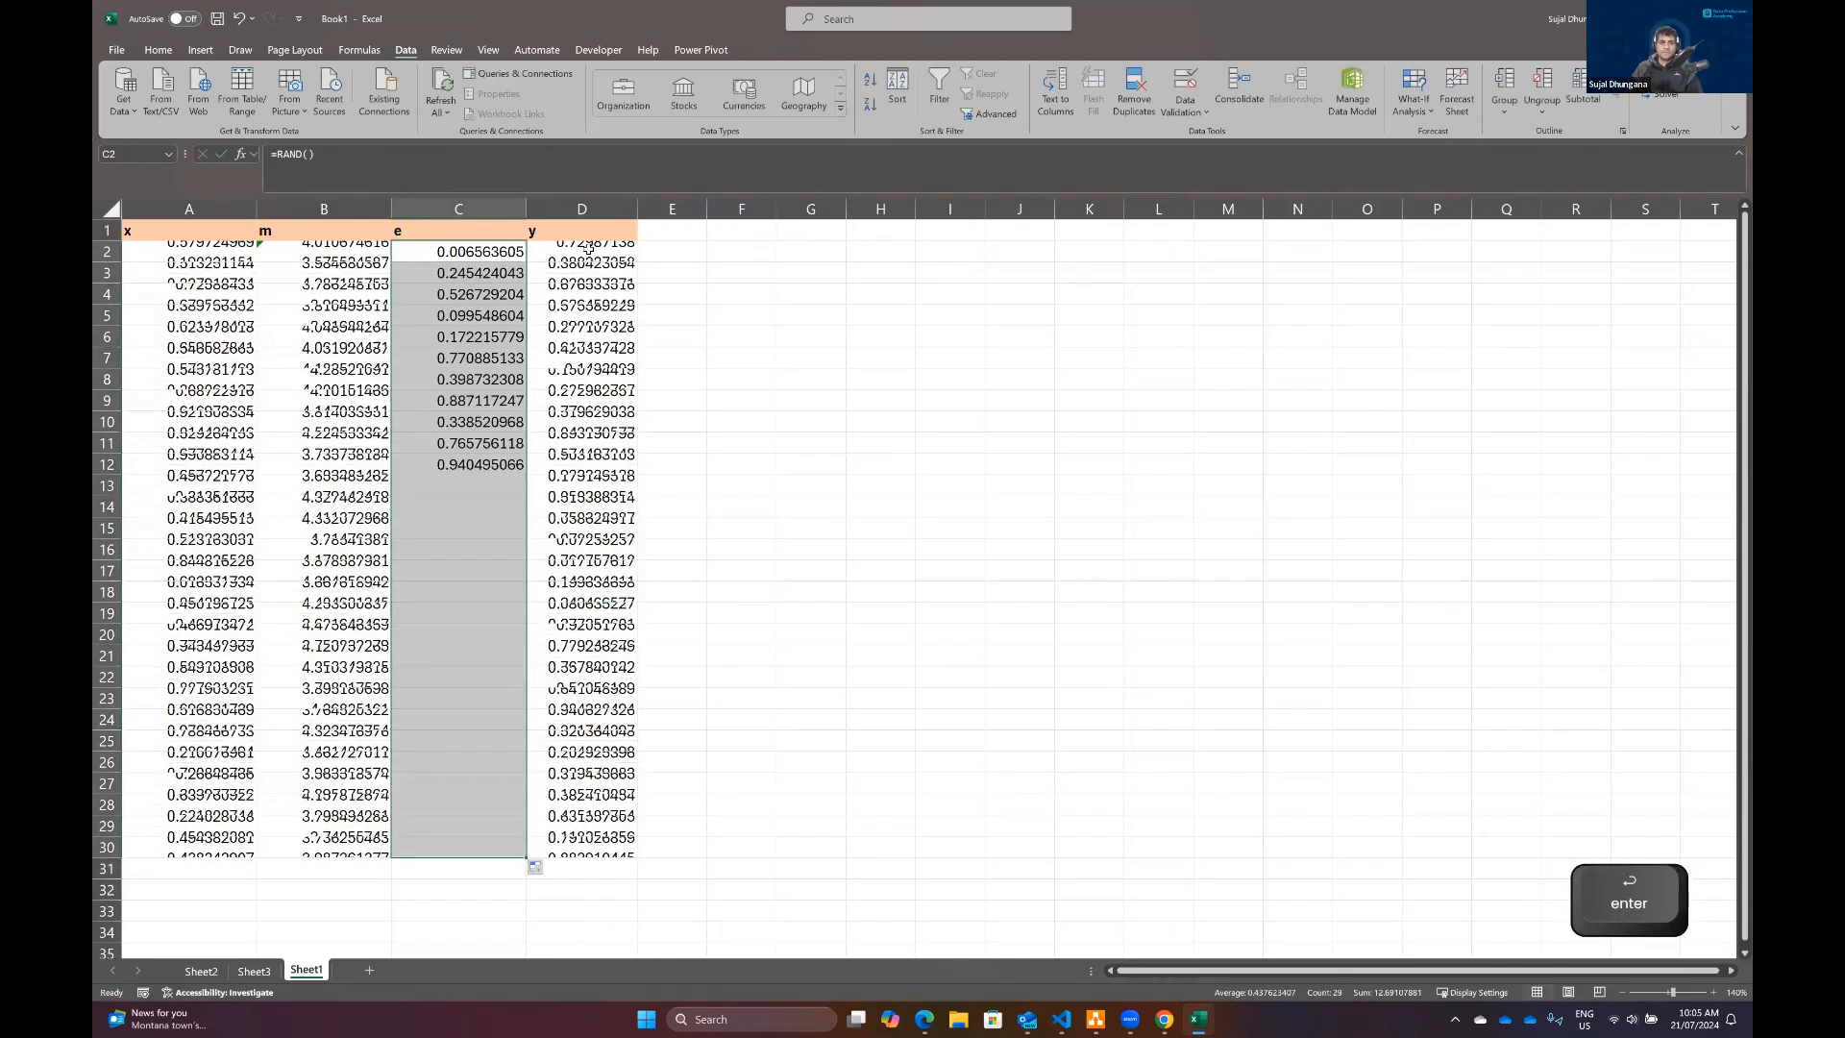
Step: Replace the first y value in D2 with the formula =B2*A2+C2
click(588, 248)
text(=)
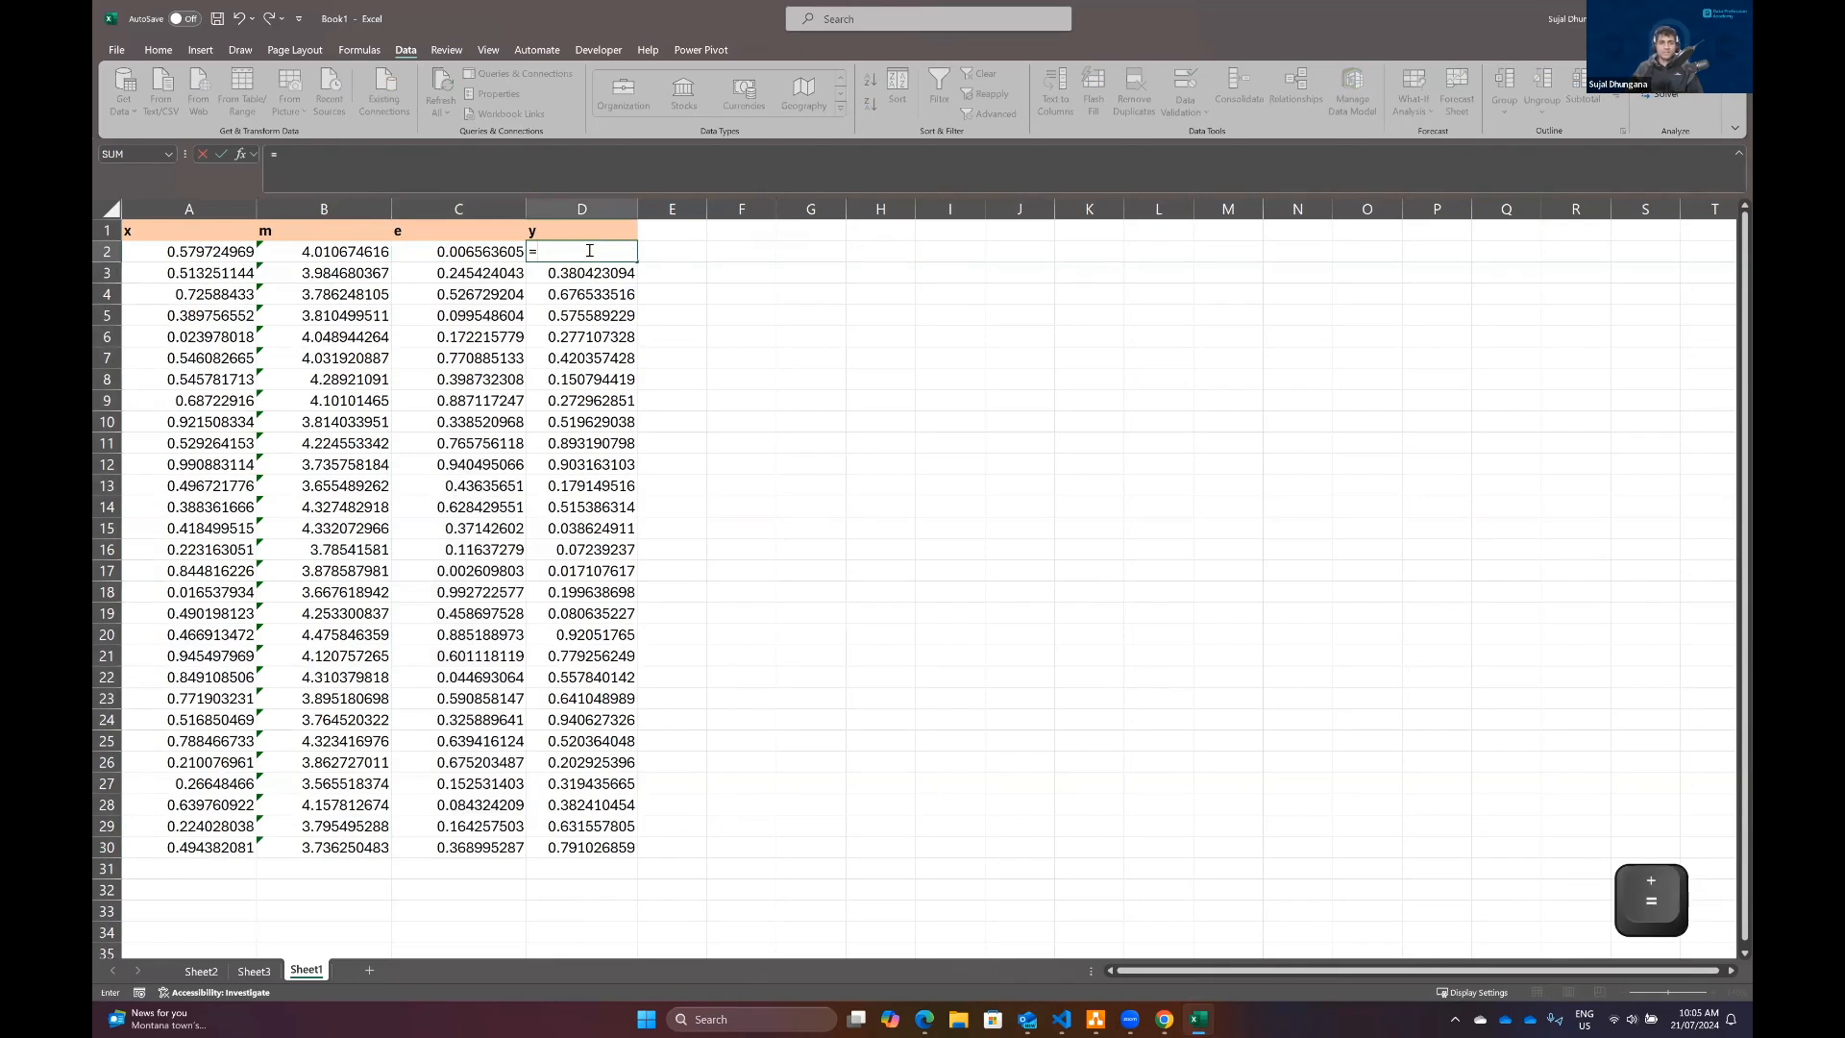
click(342, 249)
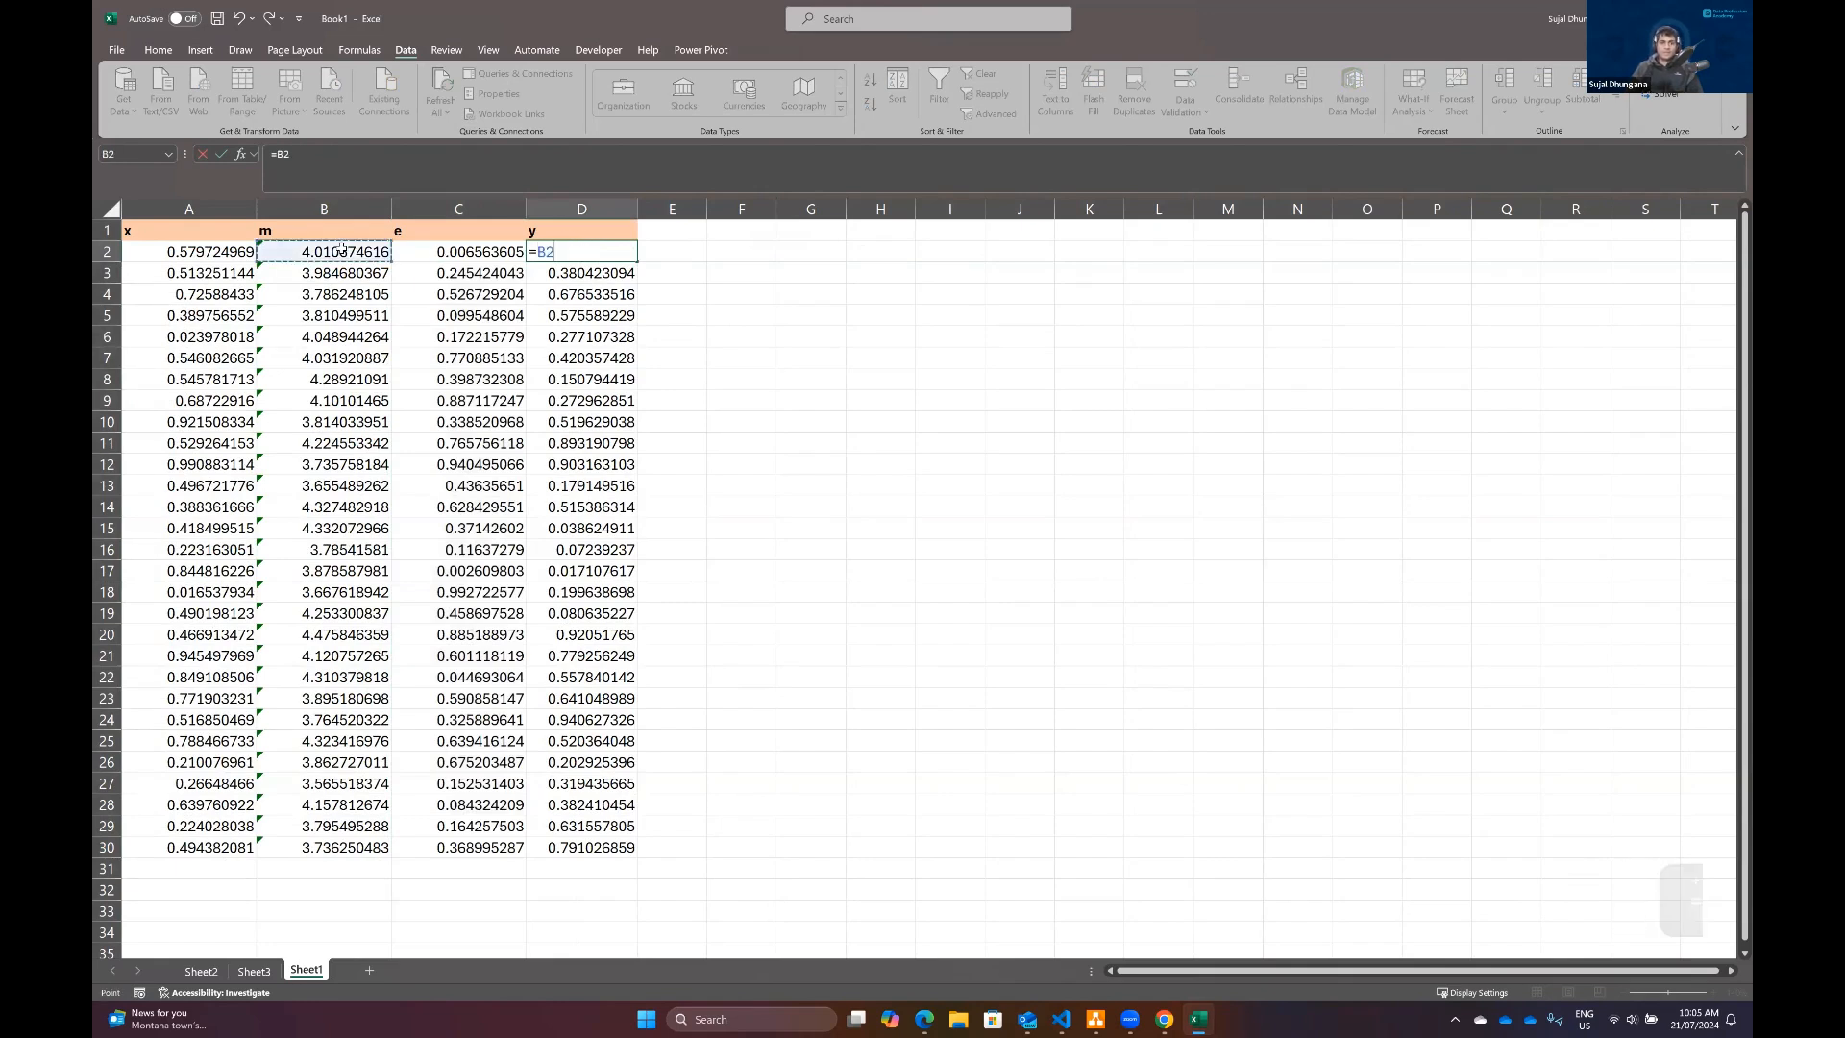
text(*)
click(188, 252)
text(+)
click(413, 257)
key(Return)
click(582, 260)
Step: Write the model equation y=mx+e in L2 and widen column L slightly
click(1177, 251)
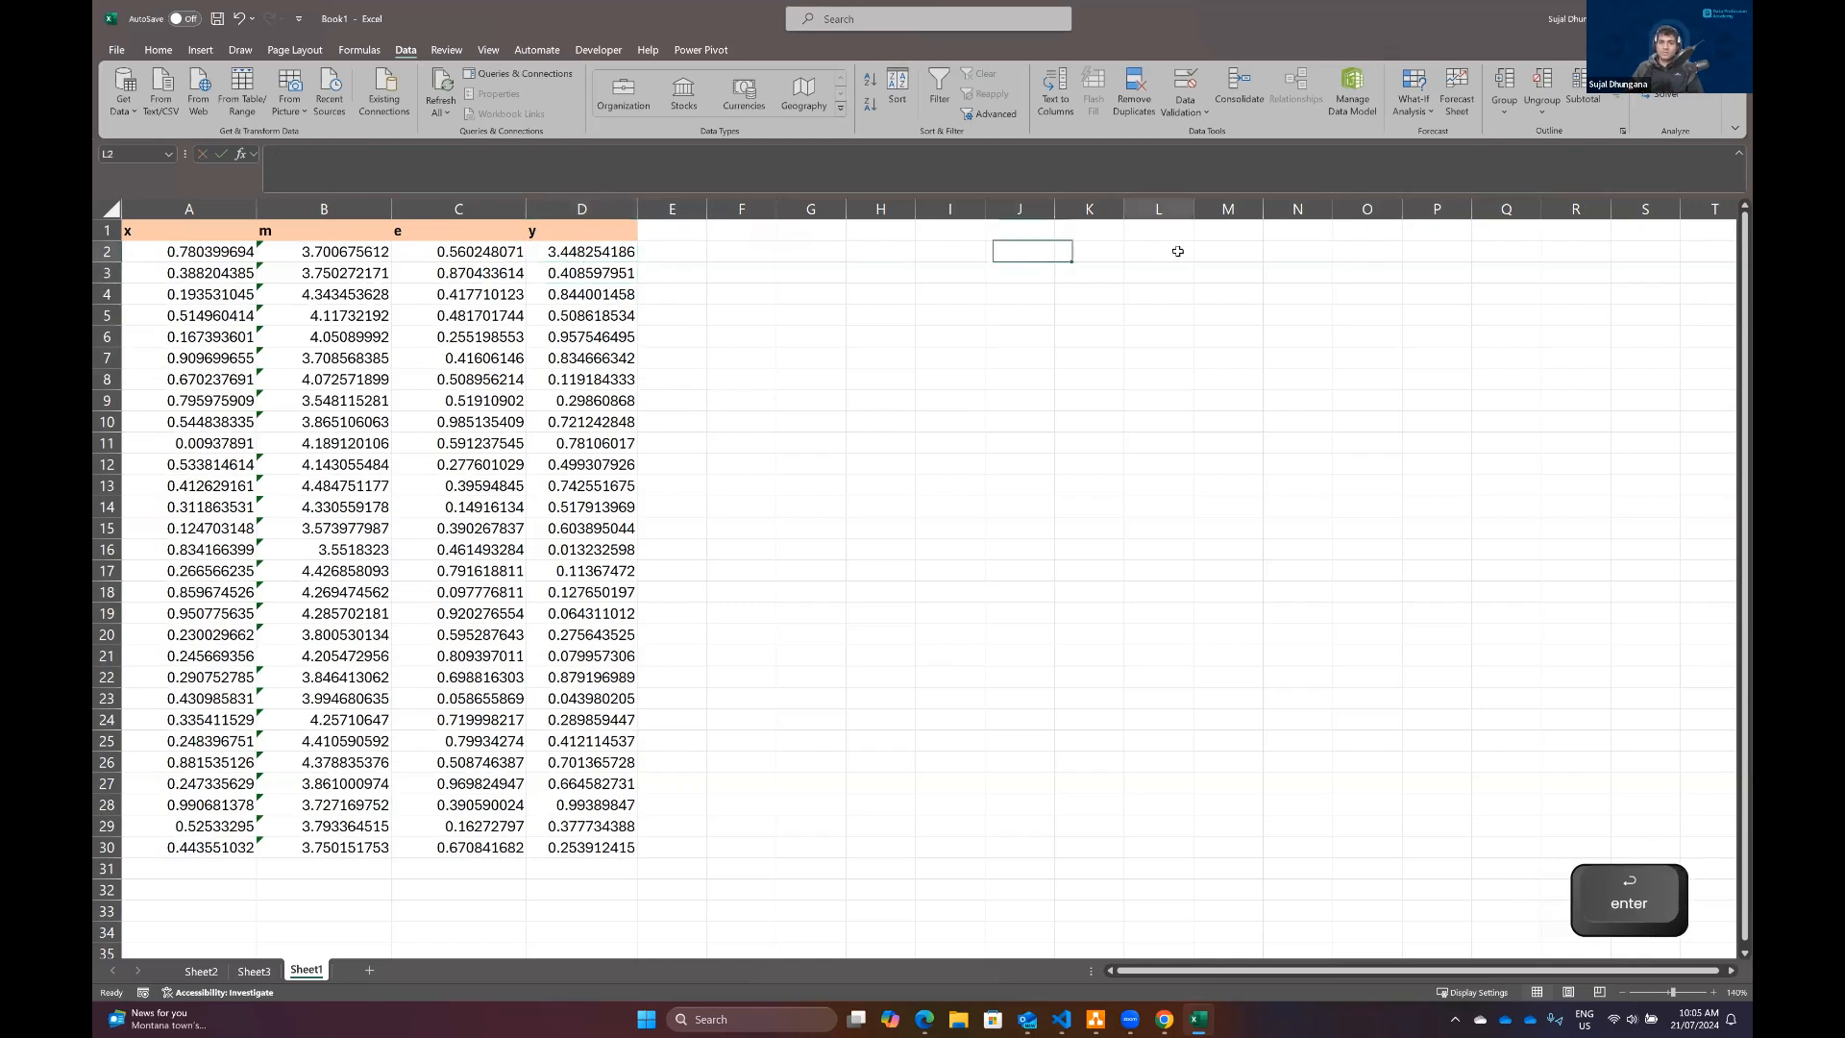
text(y)
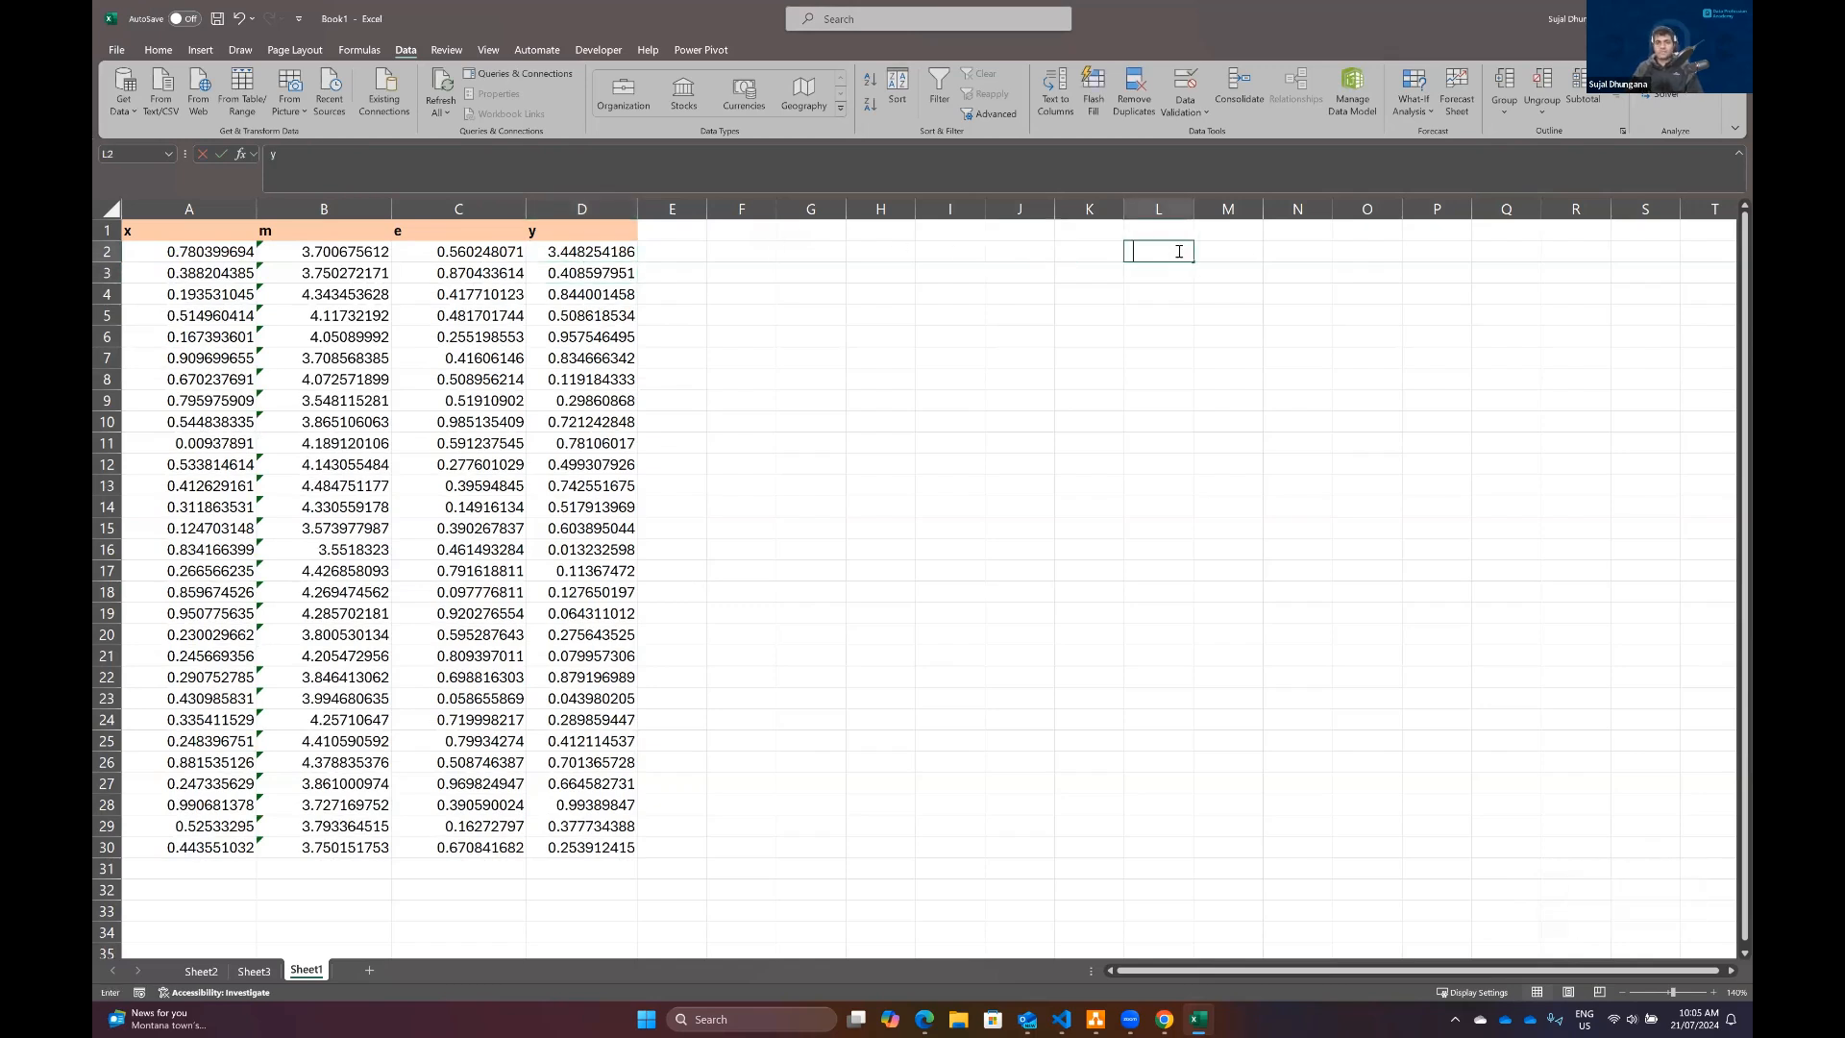
text(y=mx+e)
key(Return)
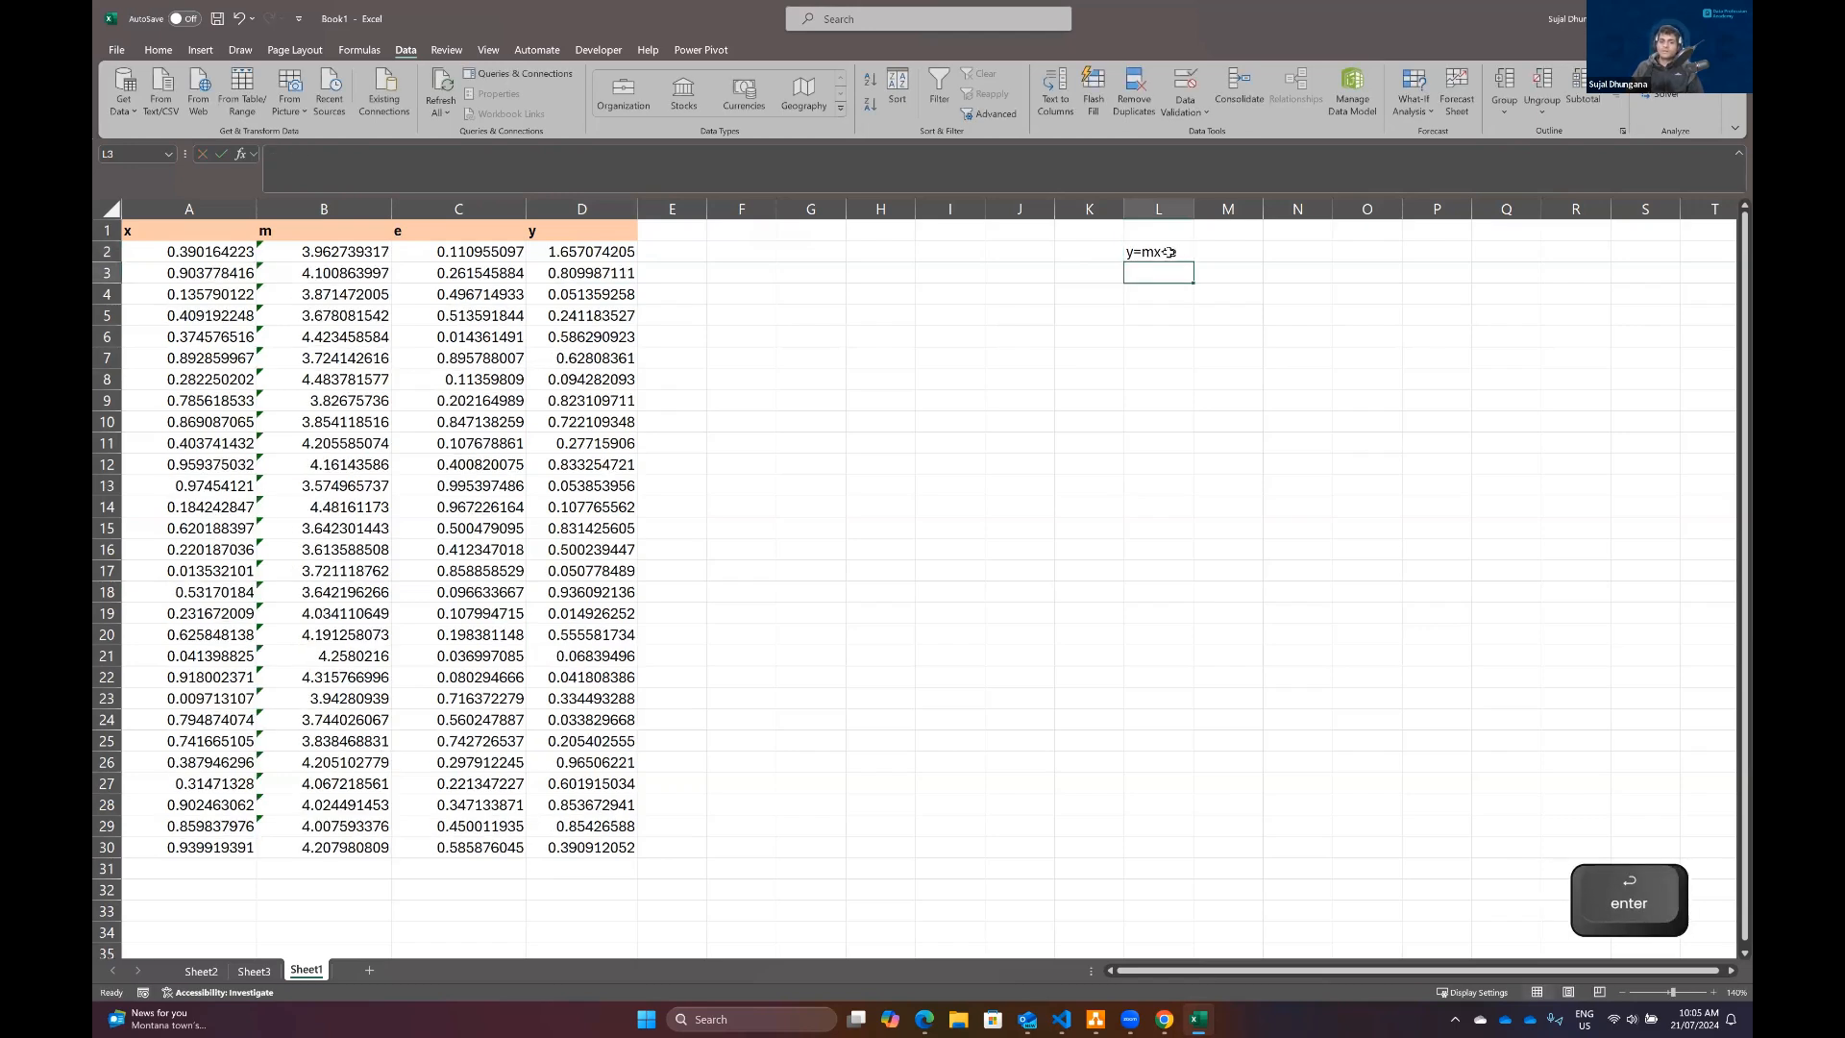
drag(1195, 204, 1216, 201)
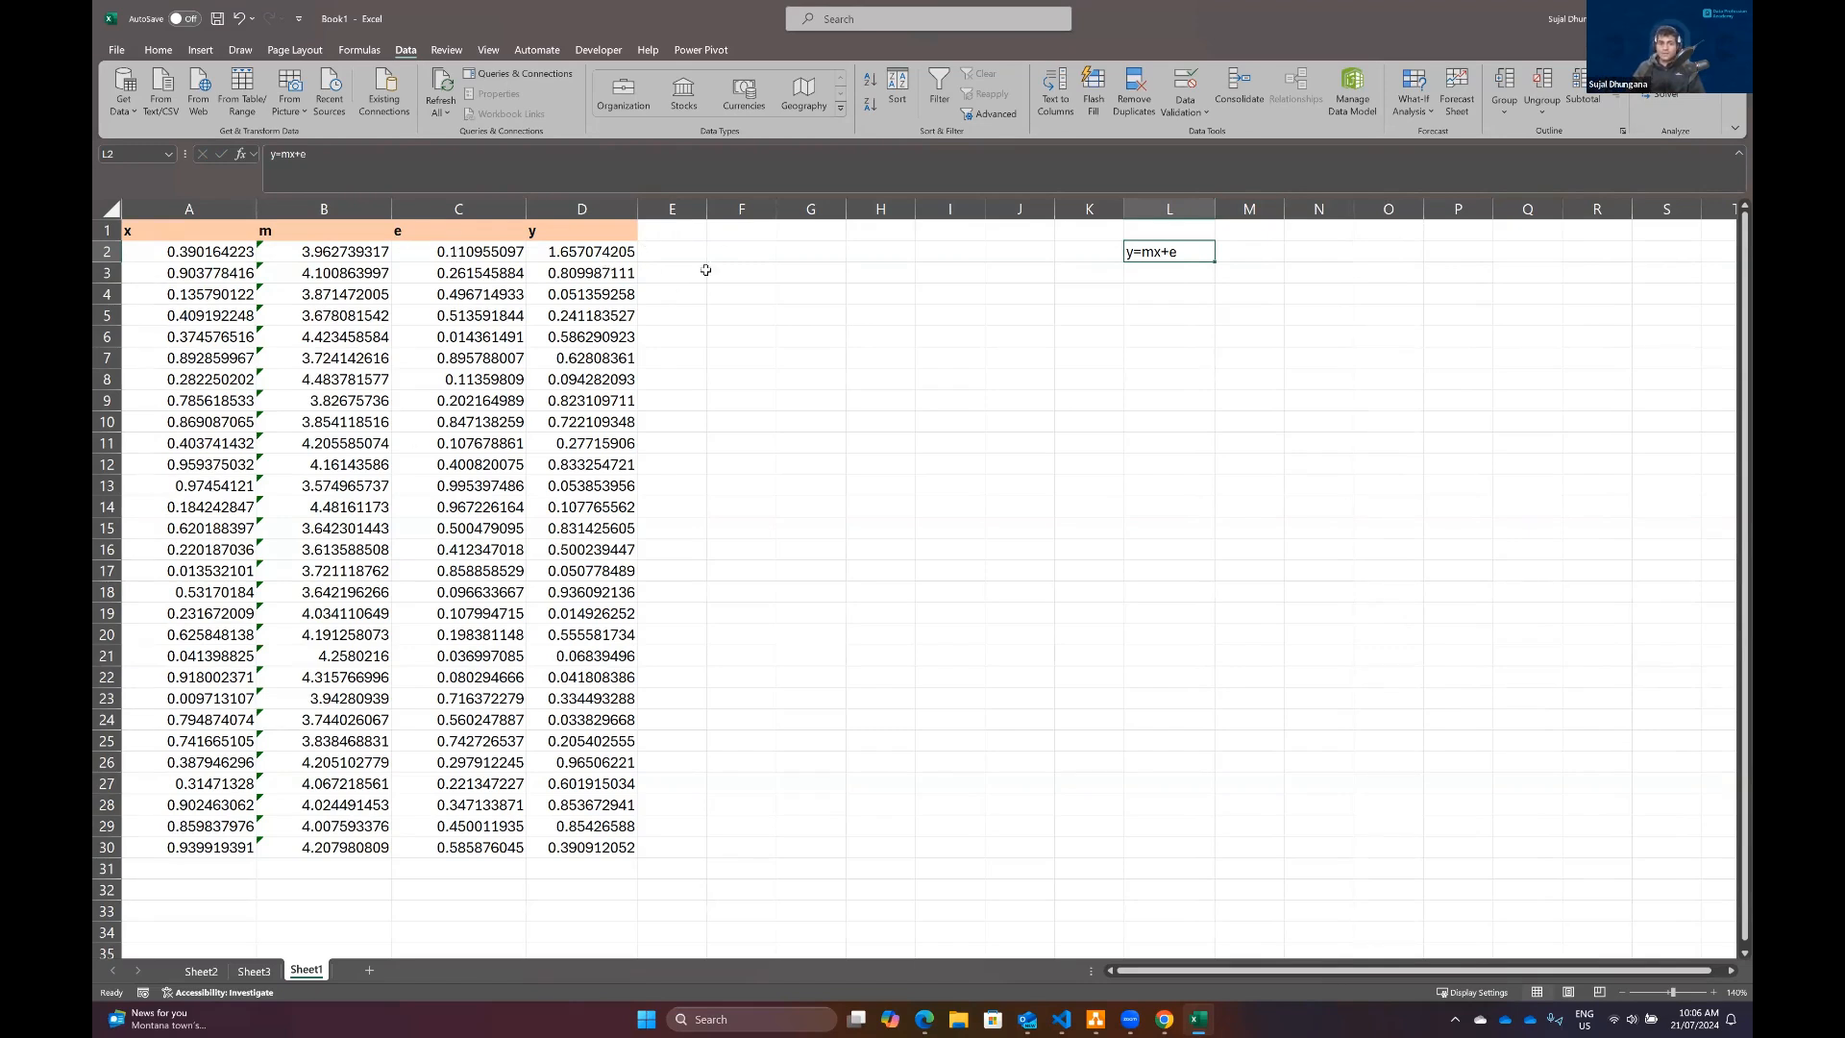
click(202, 224)
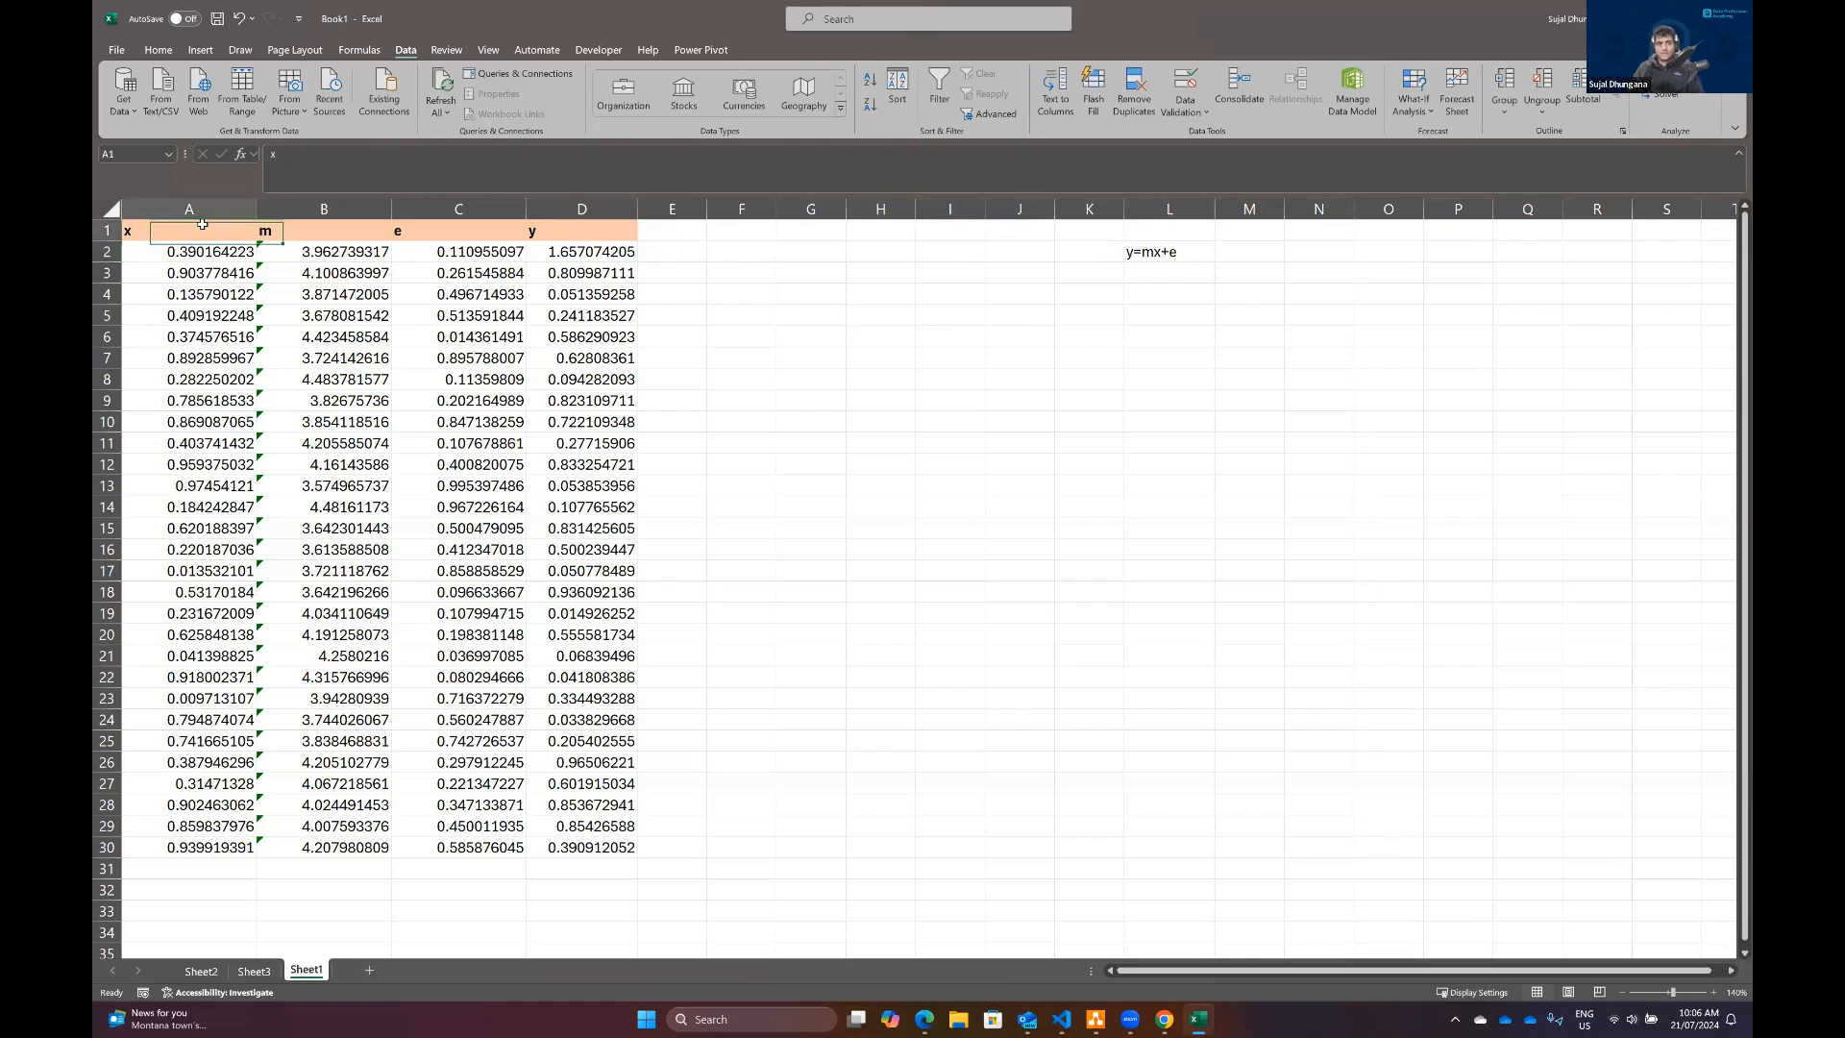
Step: Run the ToolPak Correlation on A1:D30, grouped by columns with labels in the first row, outputting to a new worksheet
click(200, 209)
click(176, 237)
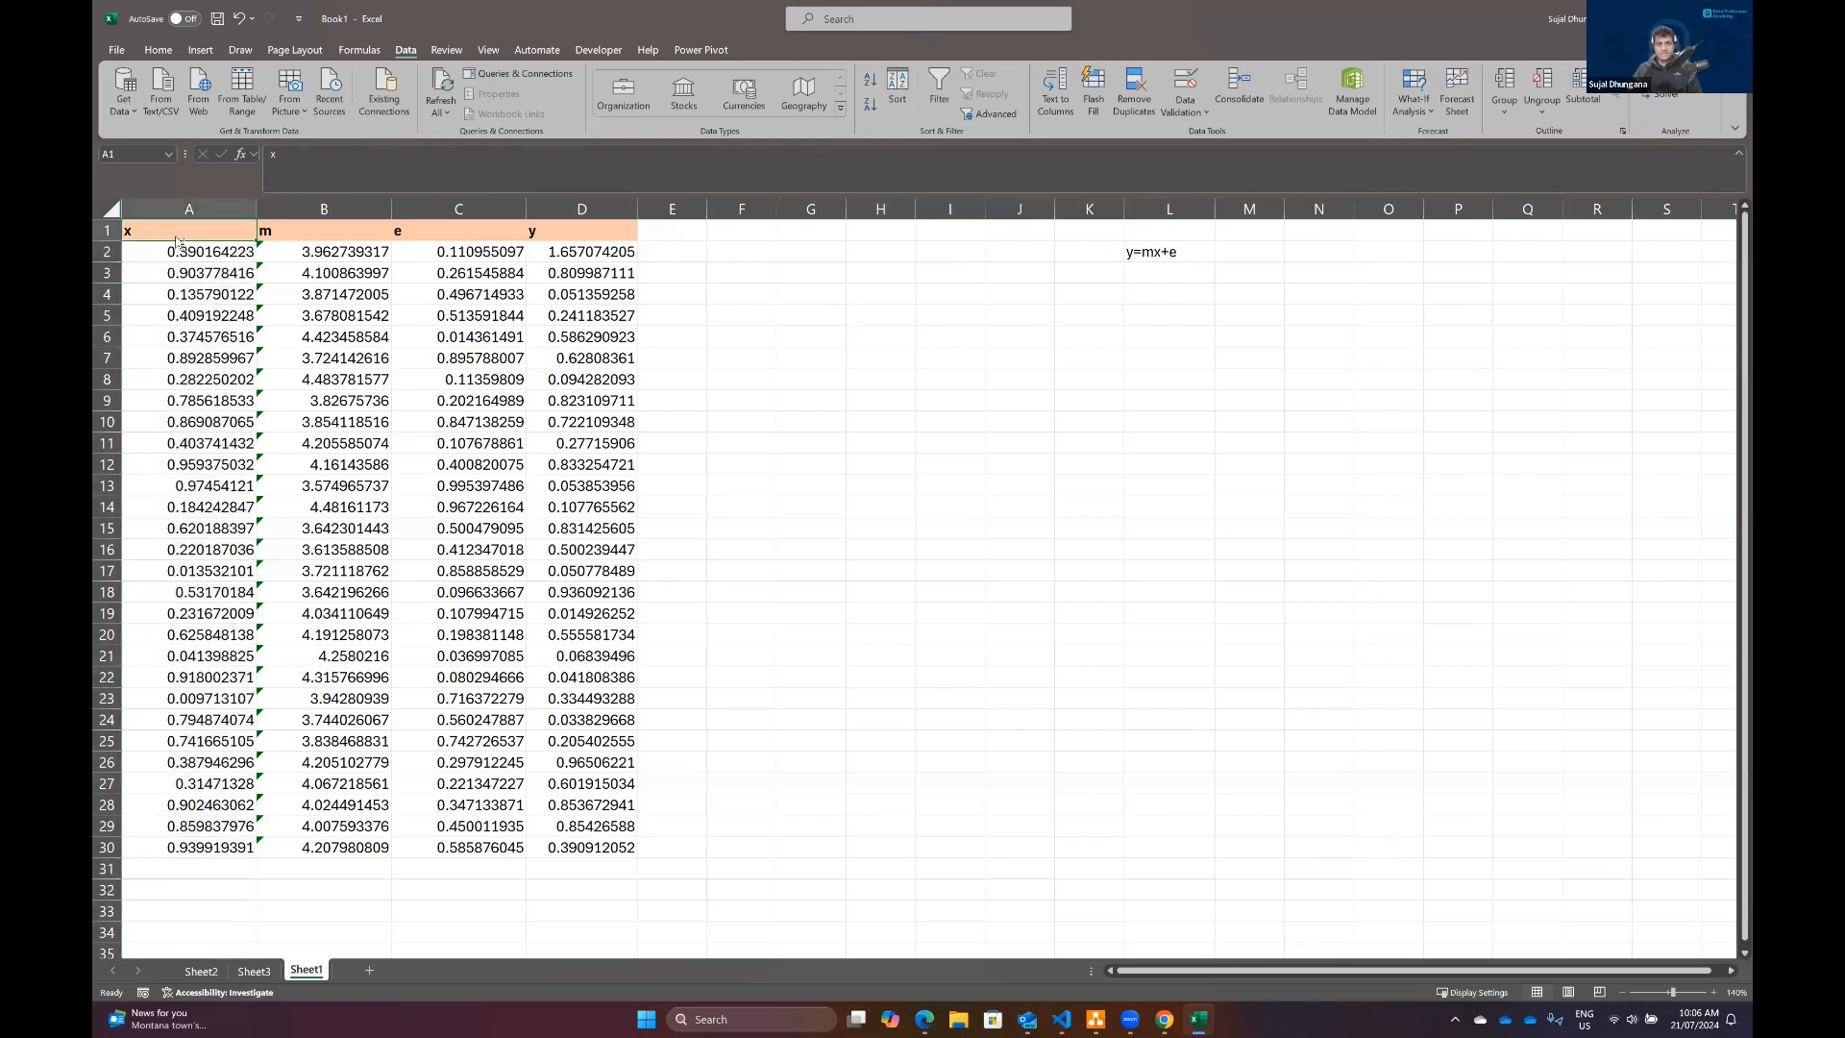
key(ctrl+shift+Right)
key(ctrl+shift+Down)
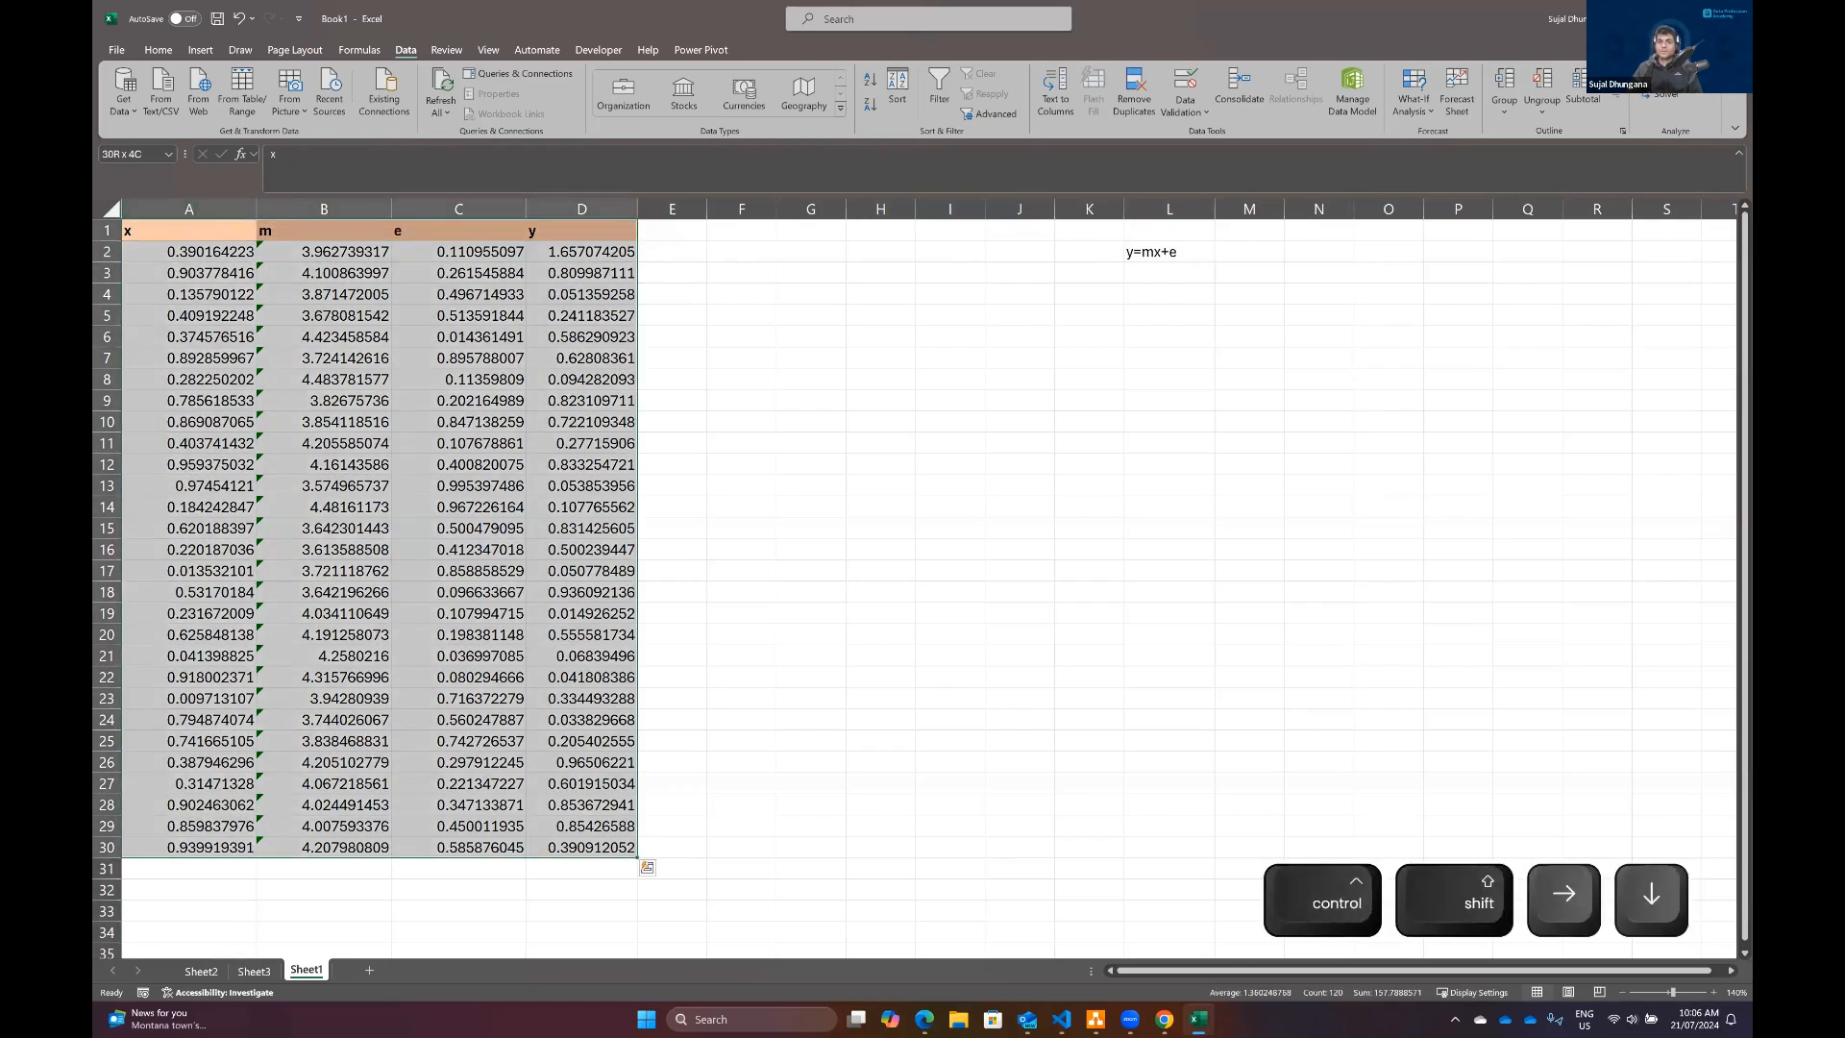
click(1675, 74)
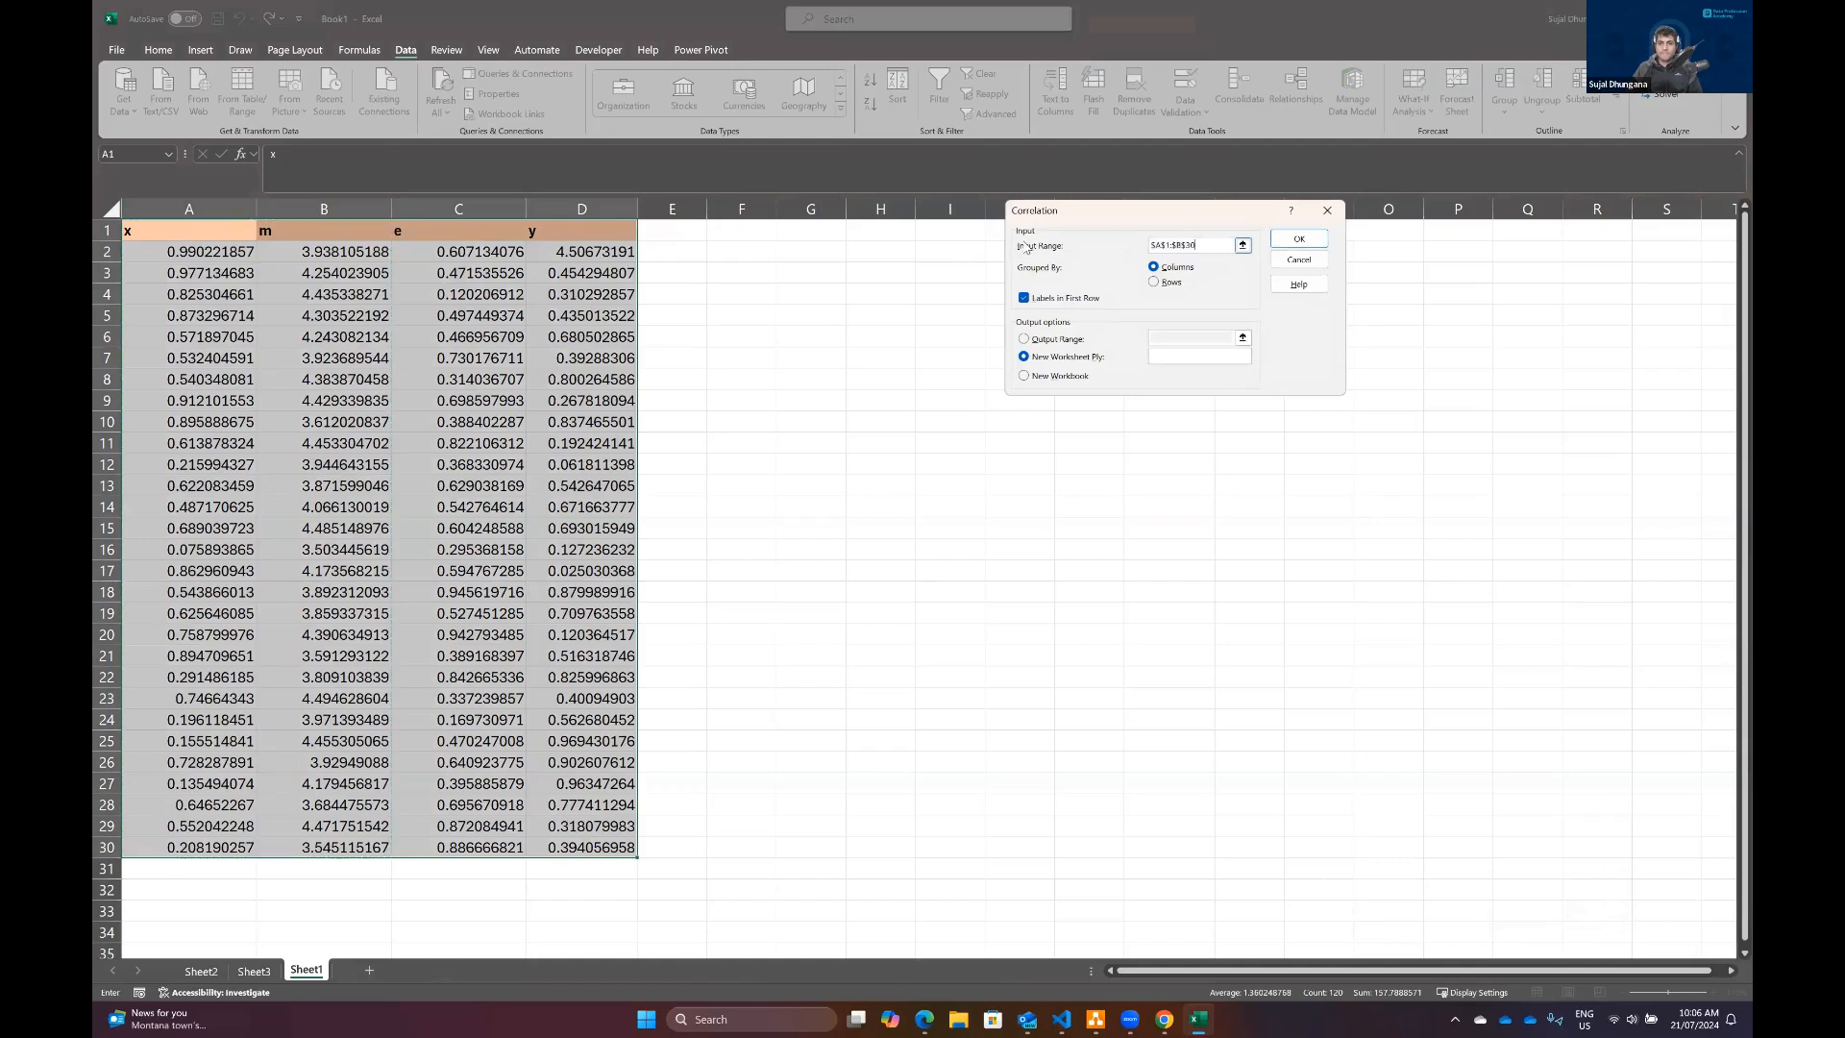
click(183, 239)
key(ctrl+shift+Right)
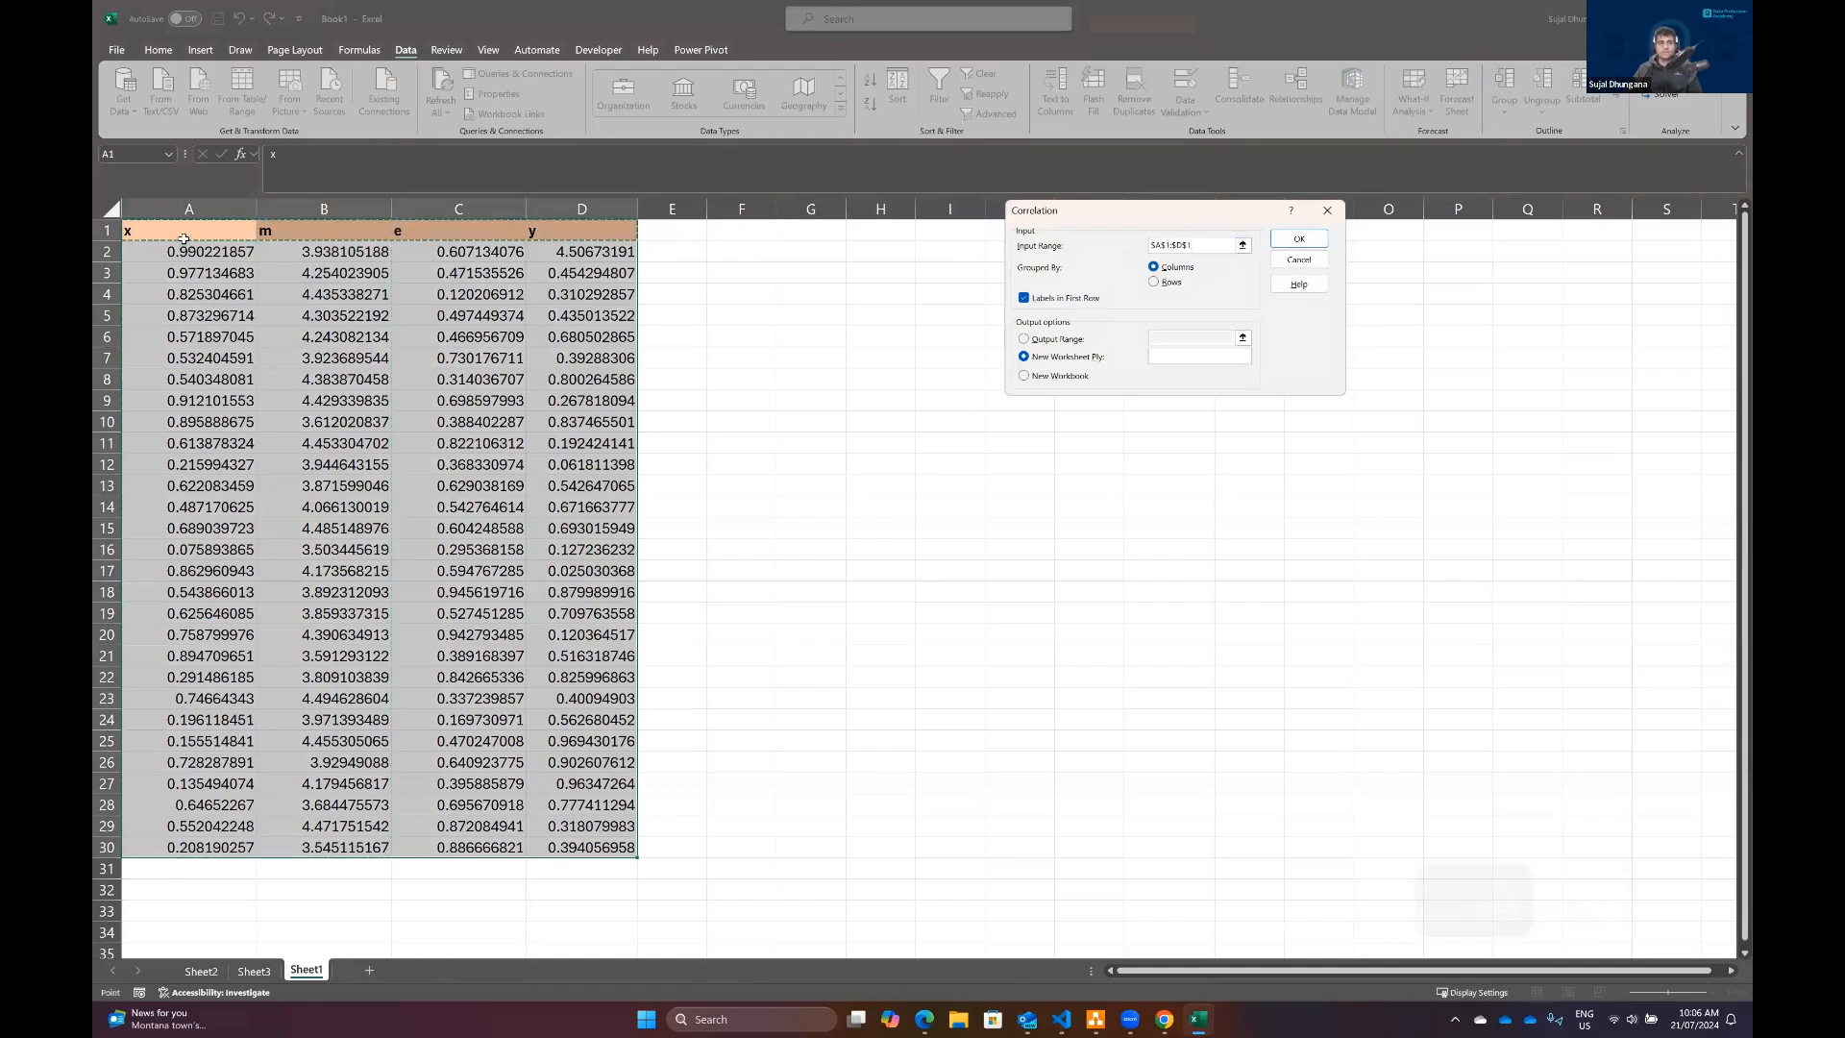
key(ctrl+shift+Down)
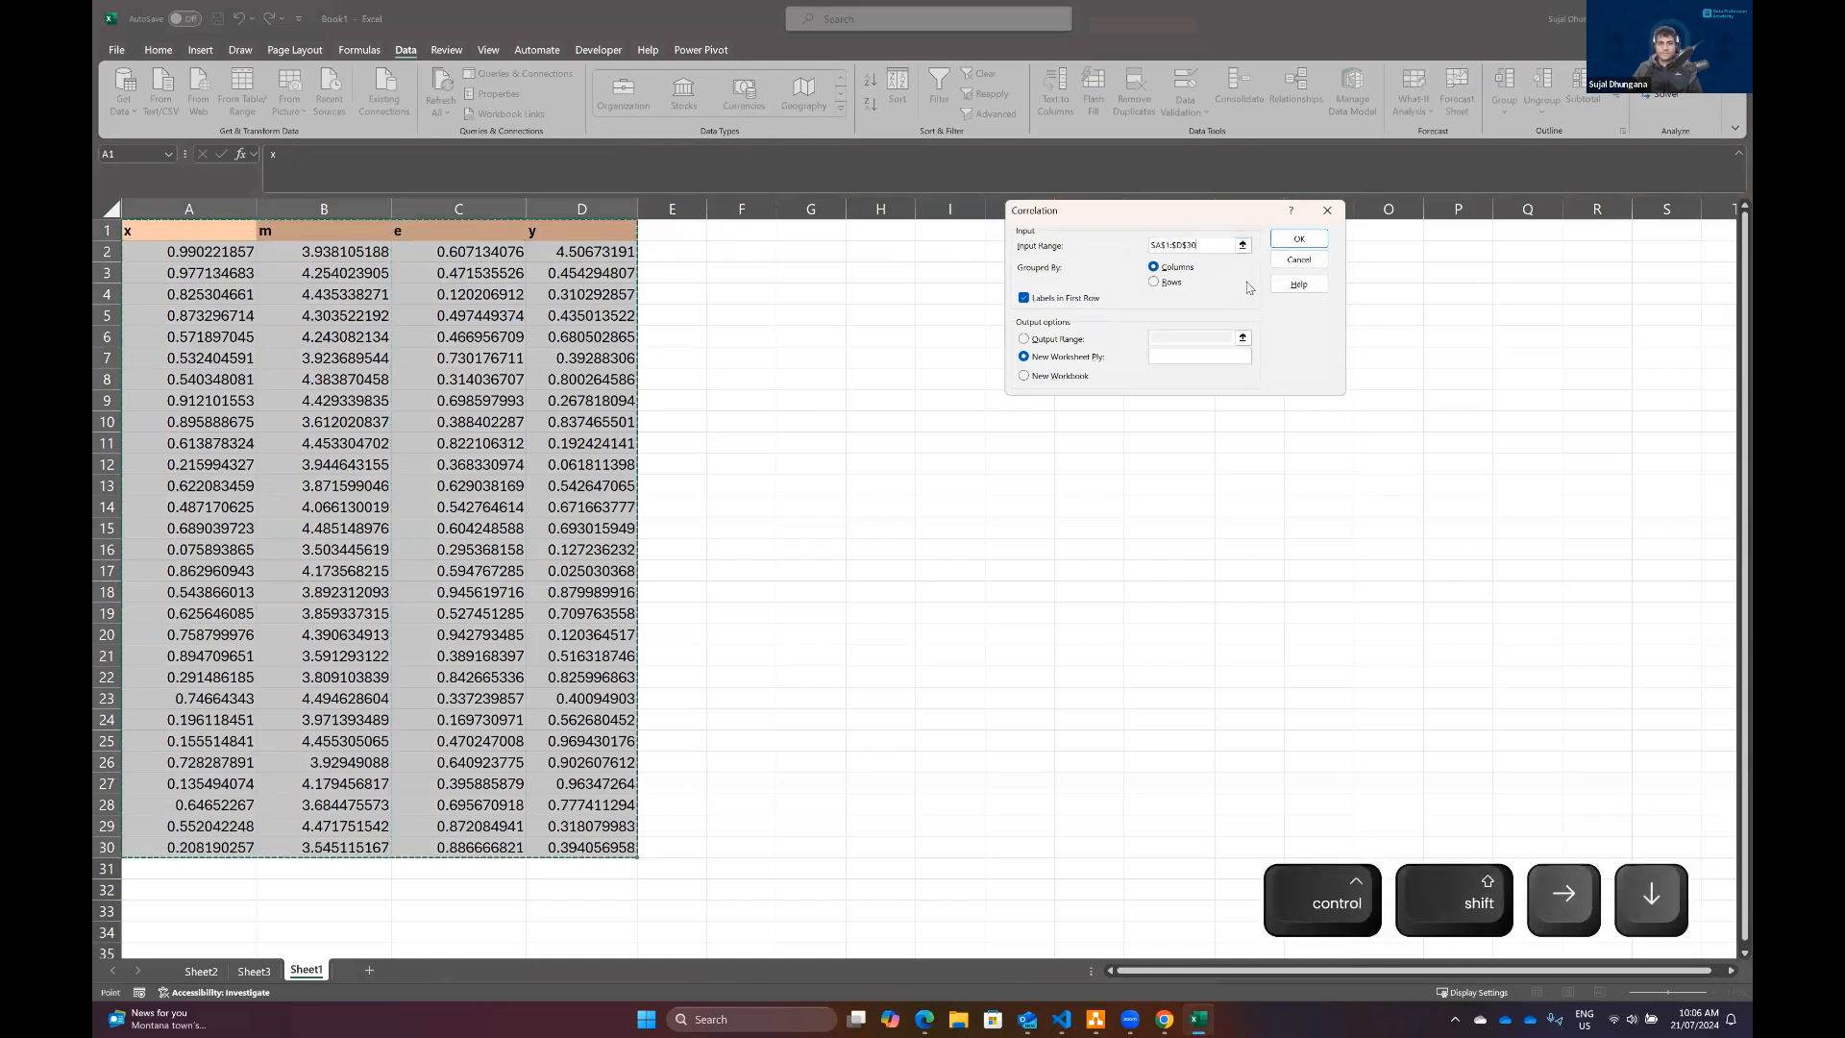
click(1305, 240)
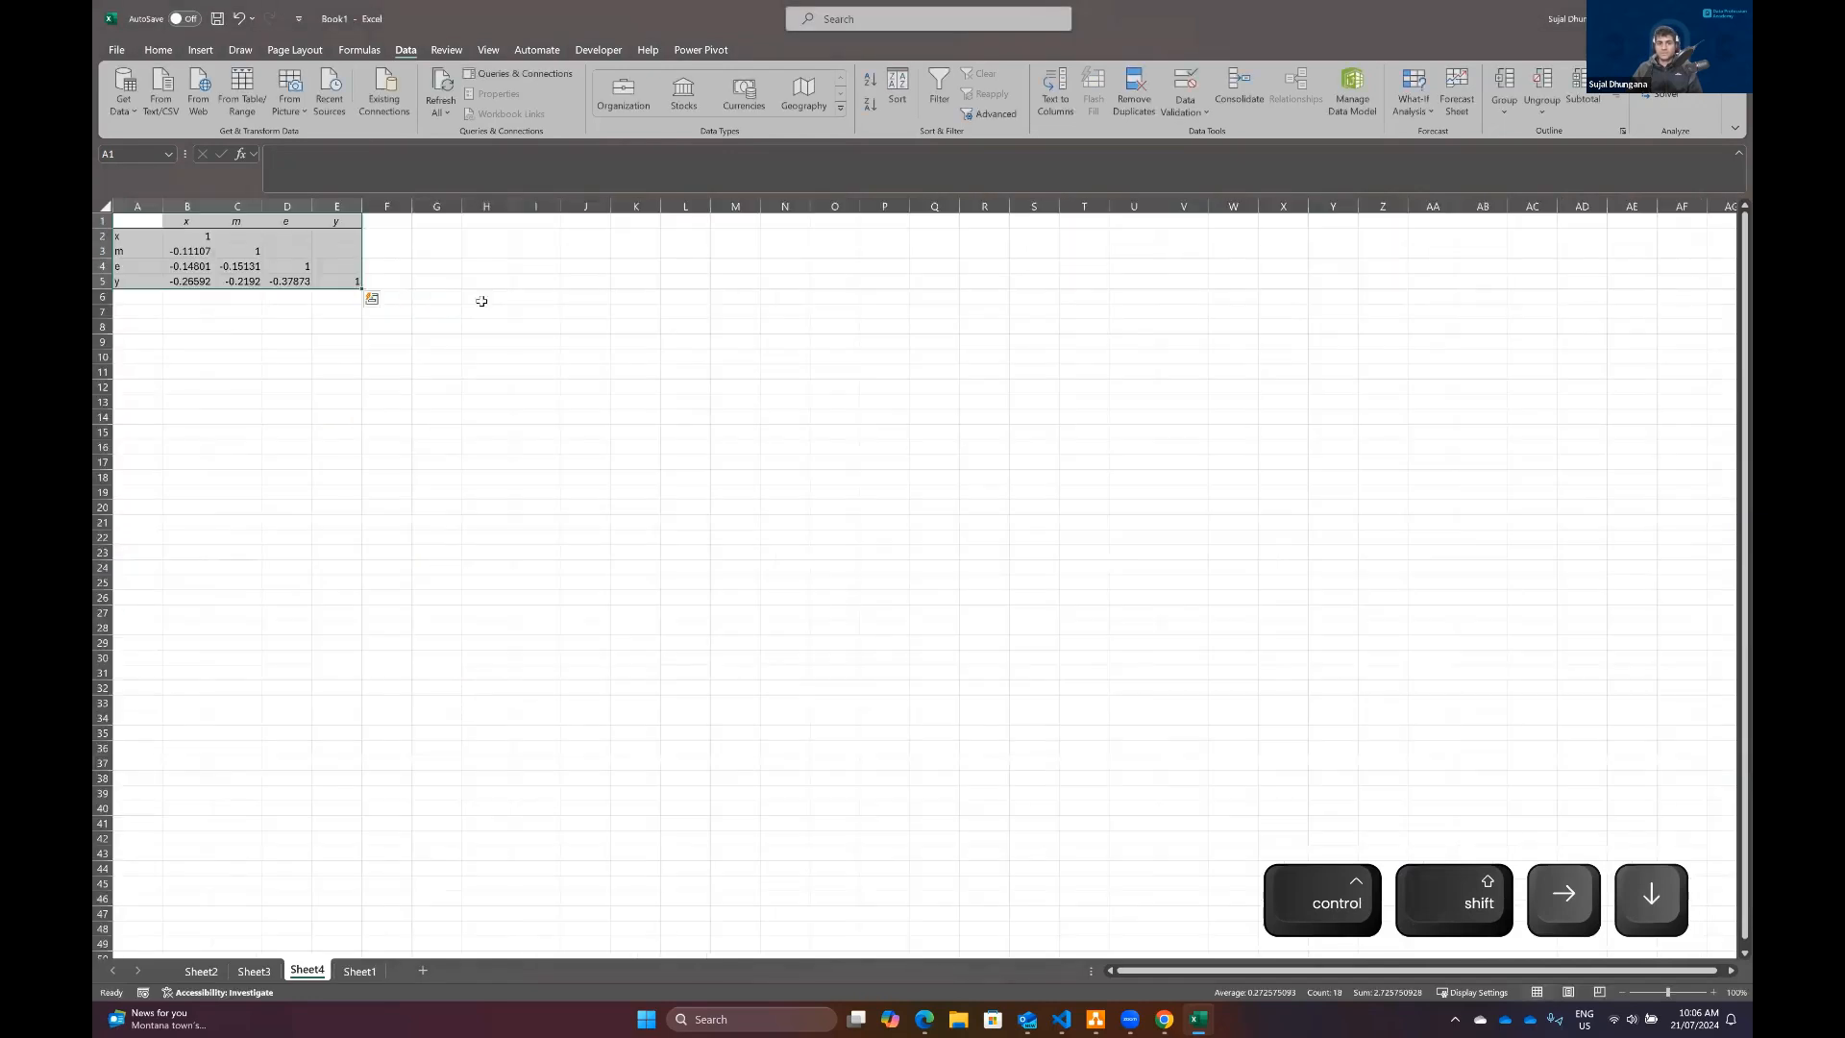
Step: Widen all columns of the correlation output evenly and examine the coefficient between x and y
click(343, 351)
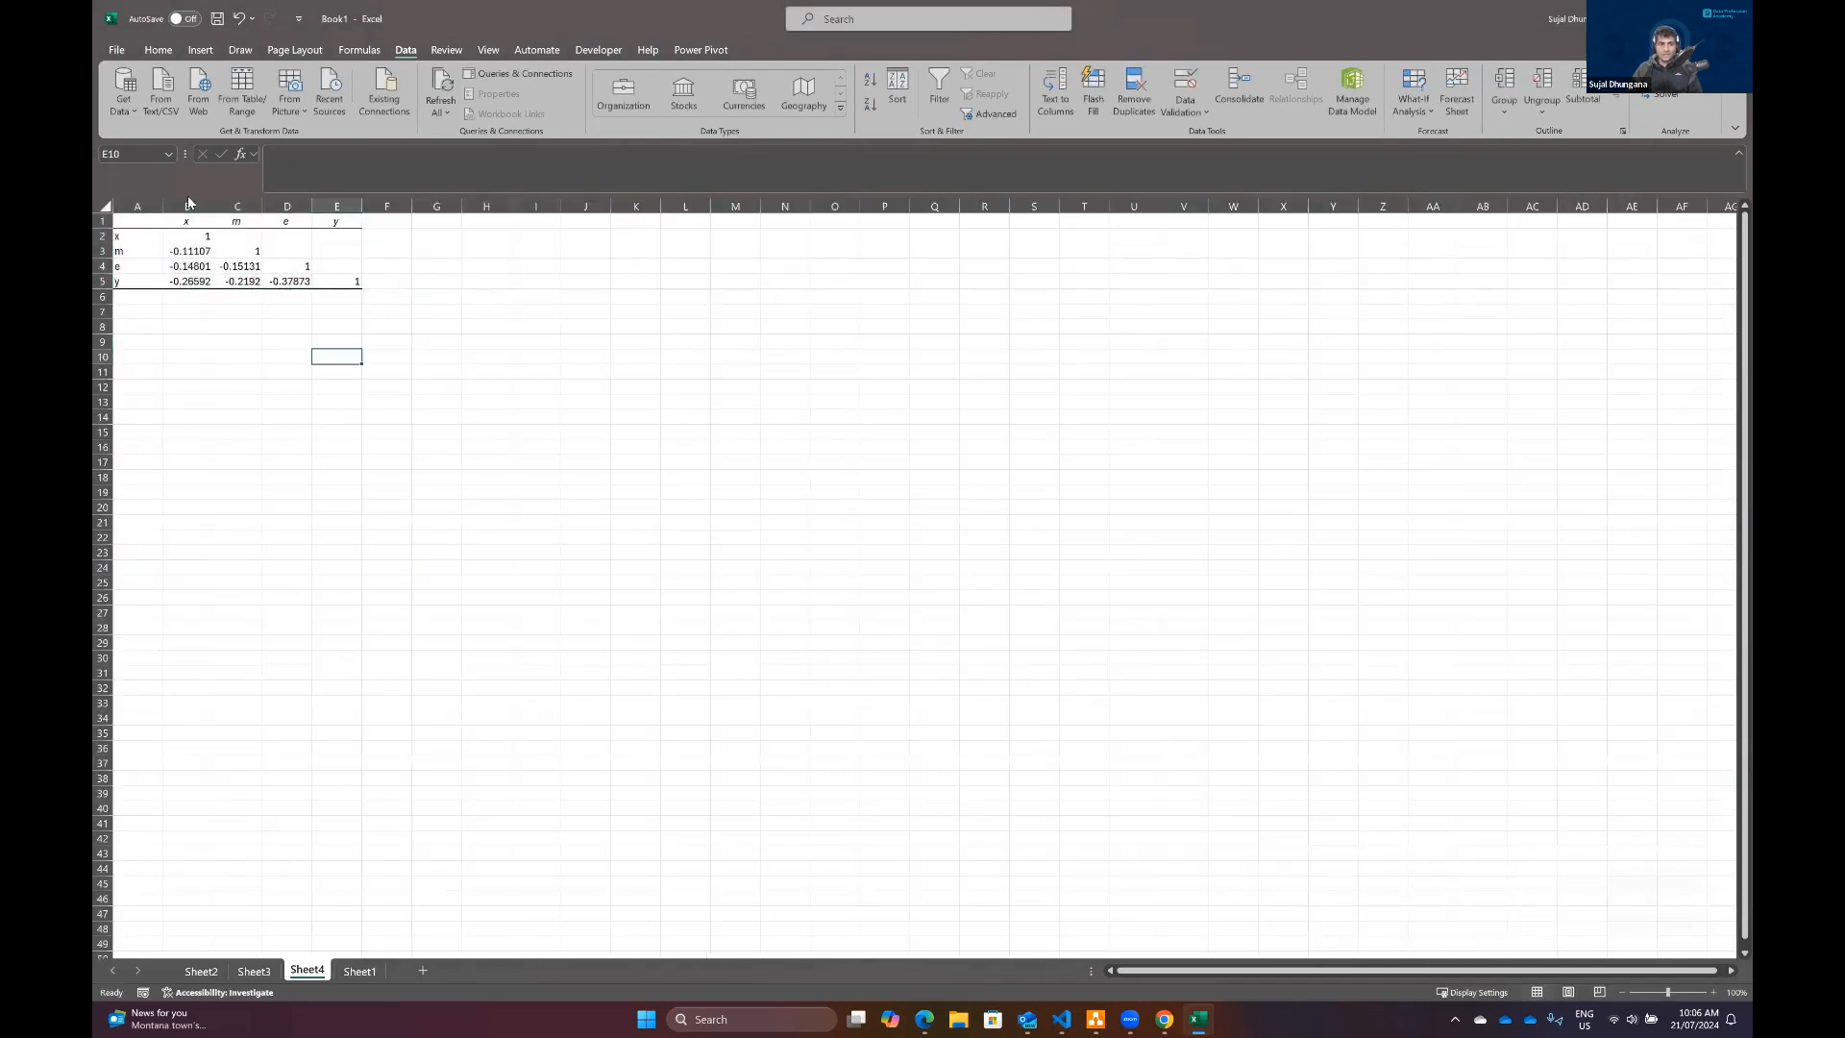
click(104, 205)
drag(162, 205, 213, 206)
click(461, 297)
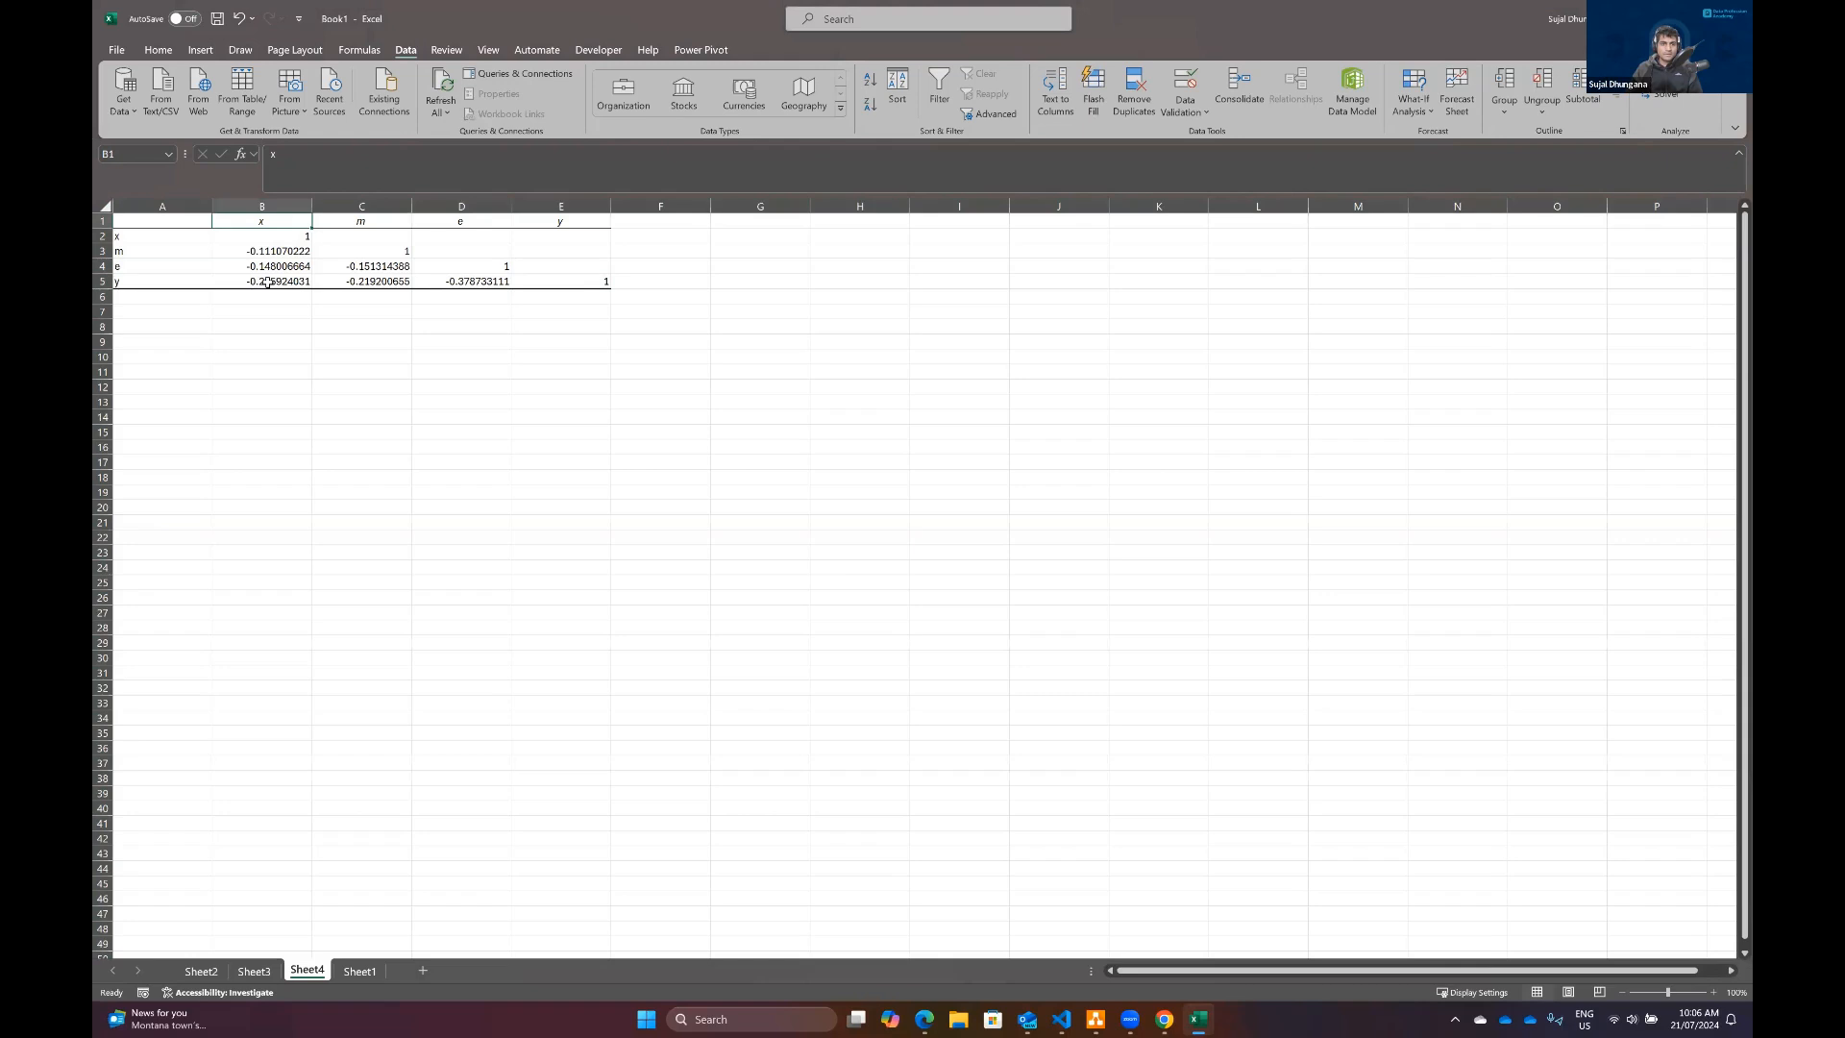
click(267, 281)
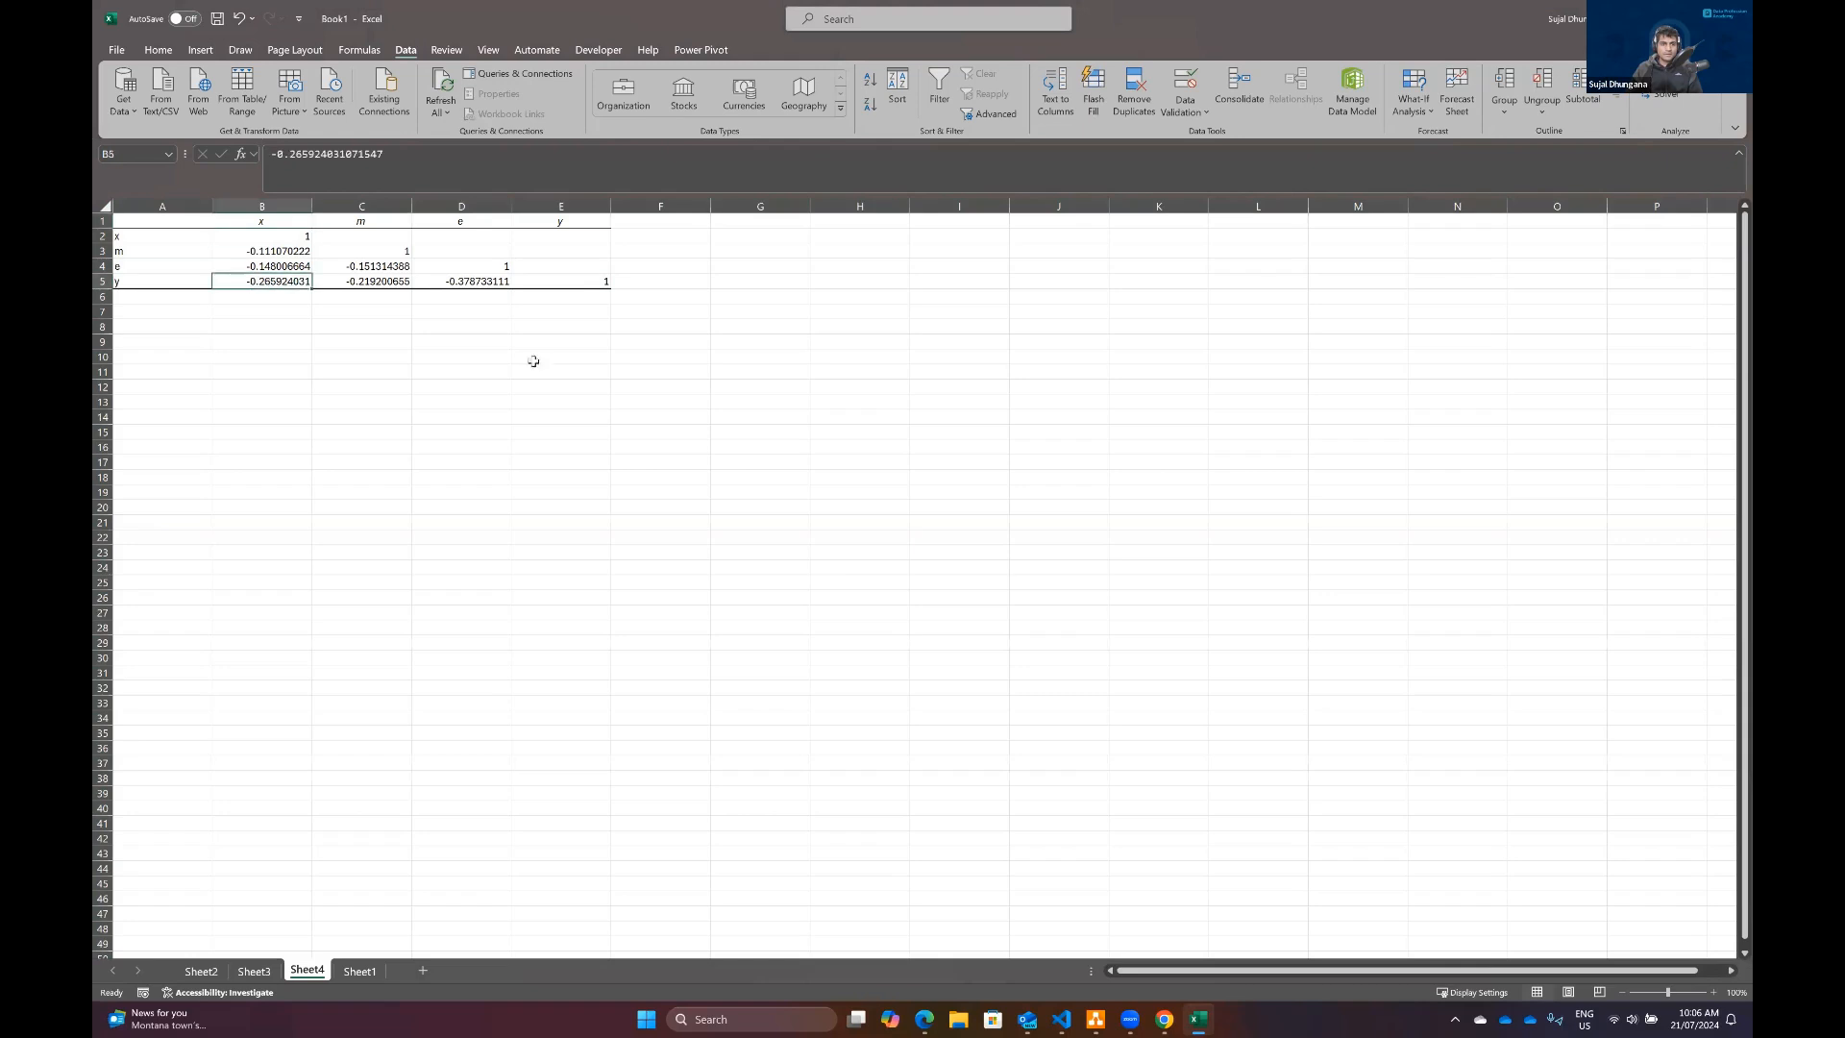
click(1714, 993)
click(1714, 994)
click(1715, 994)
click(1714, 993)
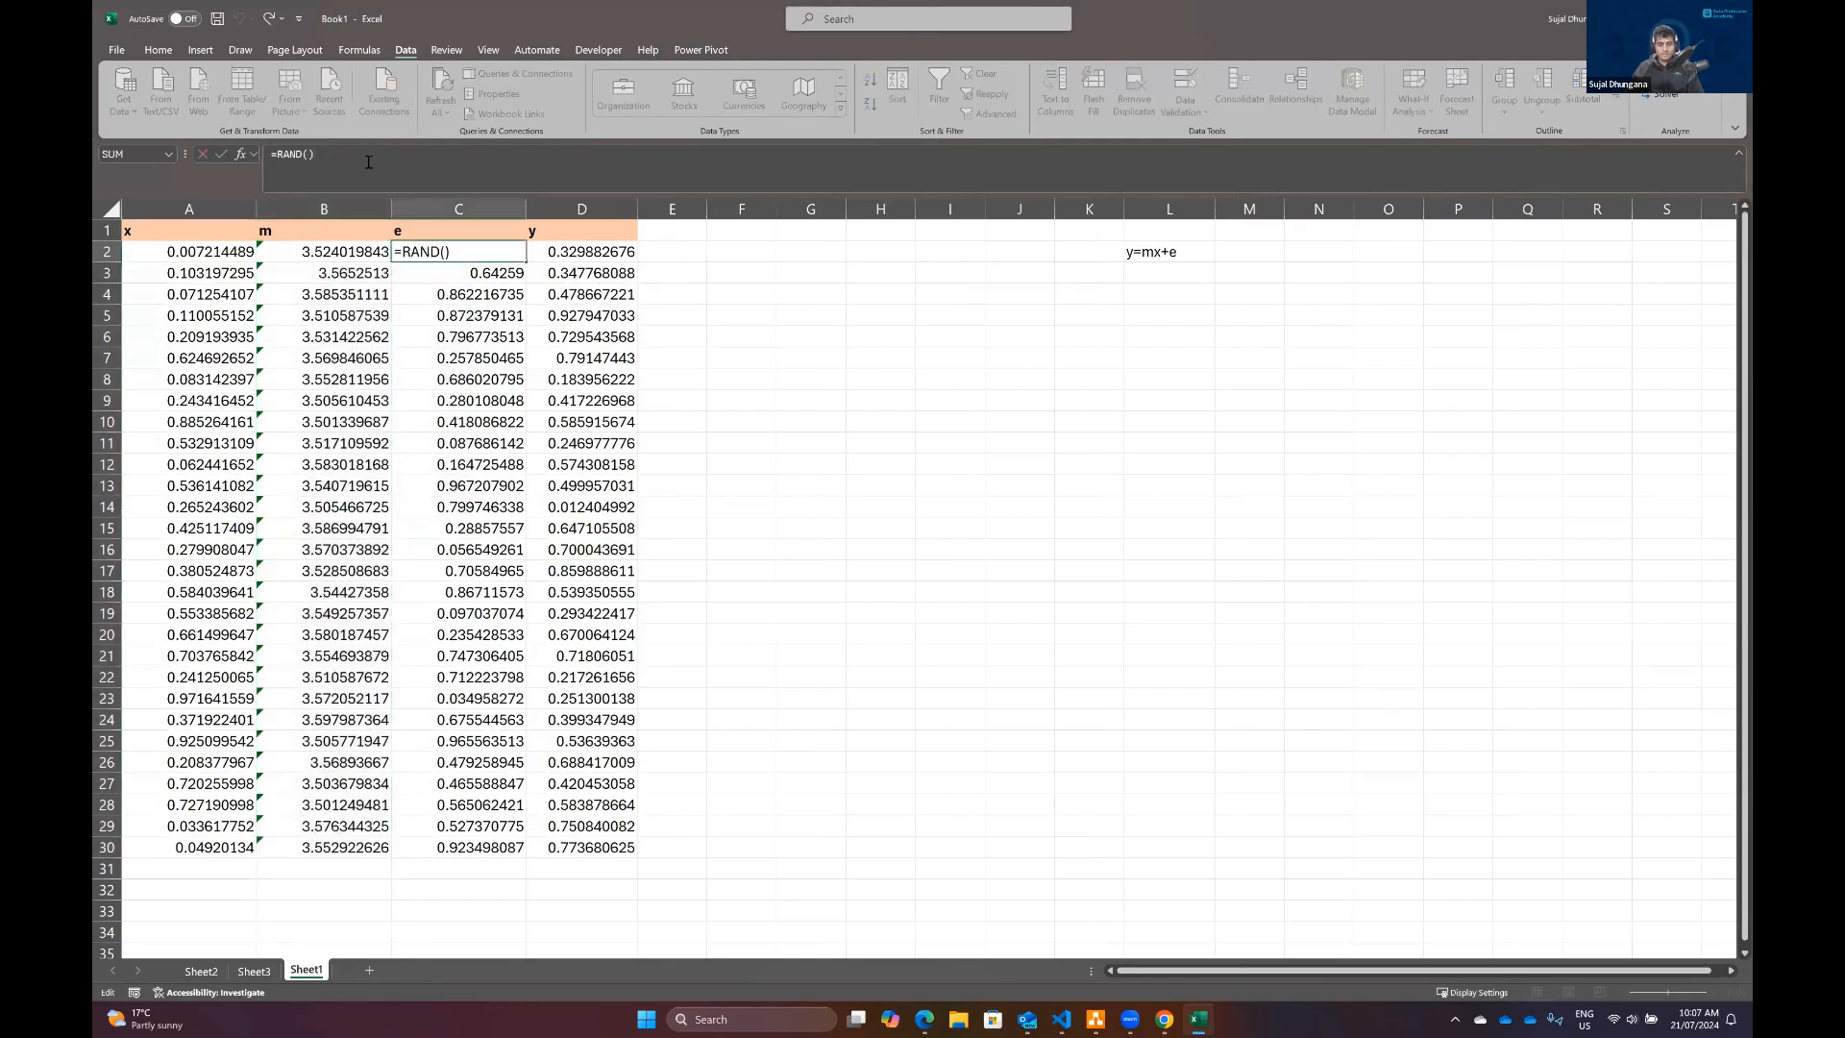
Step: Change the e formula in C2 to =RAND()*0.1 and fill it down to row 30
text(*)
text(0.01)
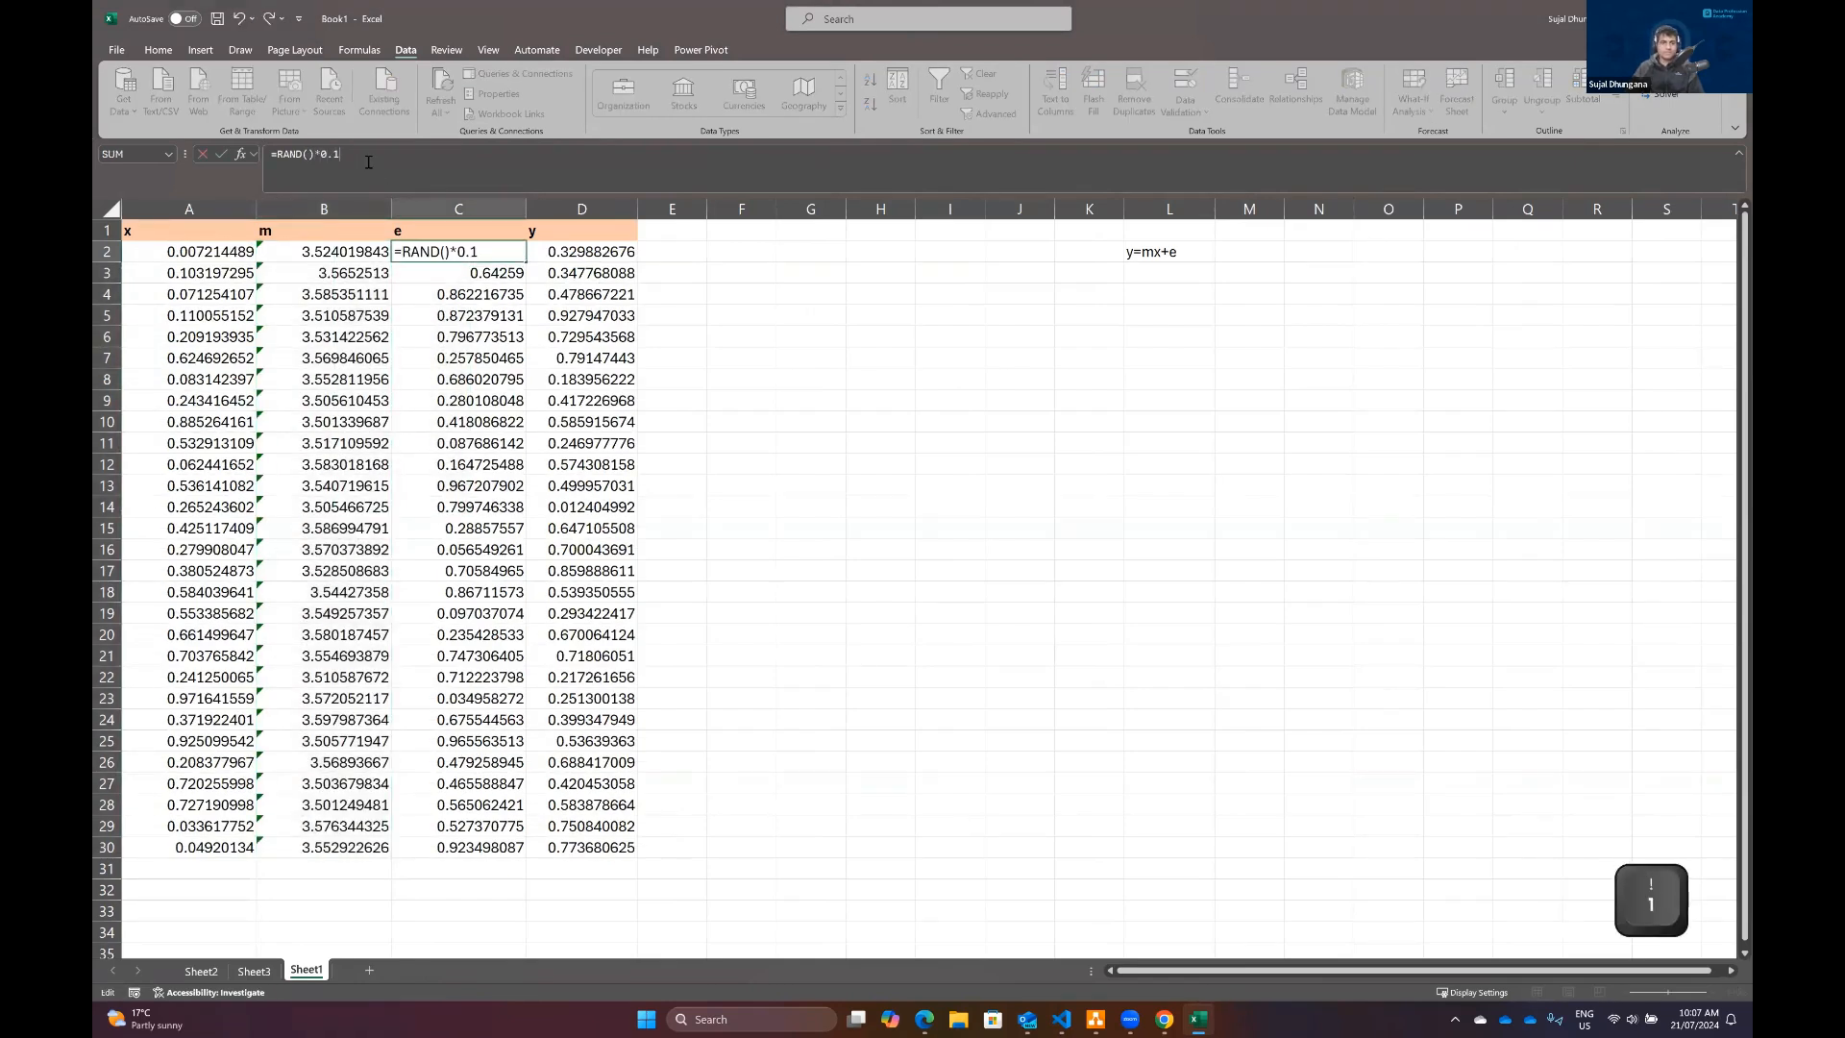
key(Return)
click(420, 215)
click(518, 260)
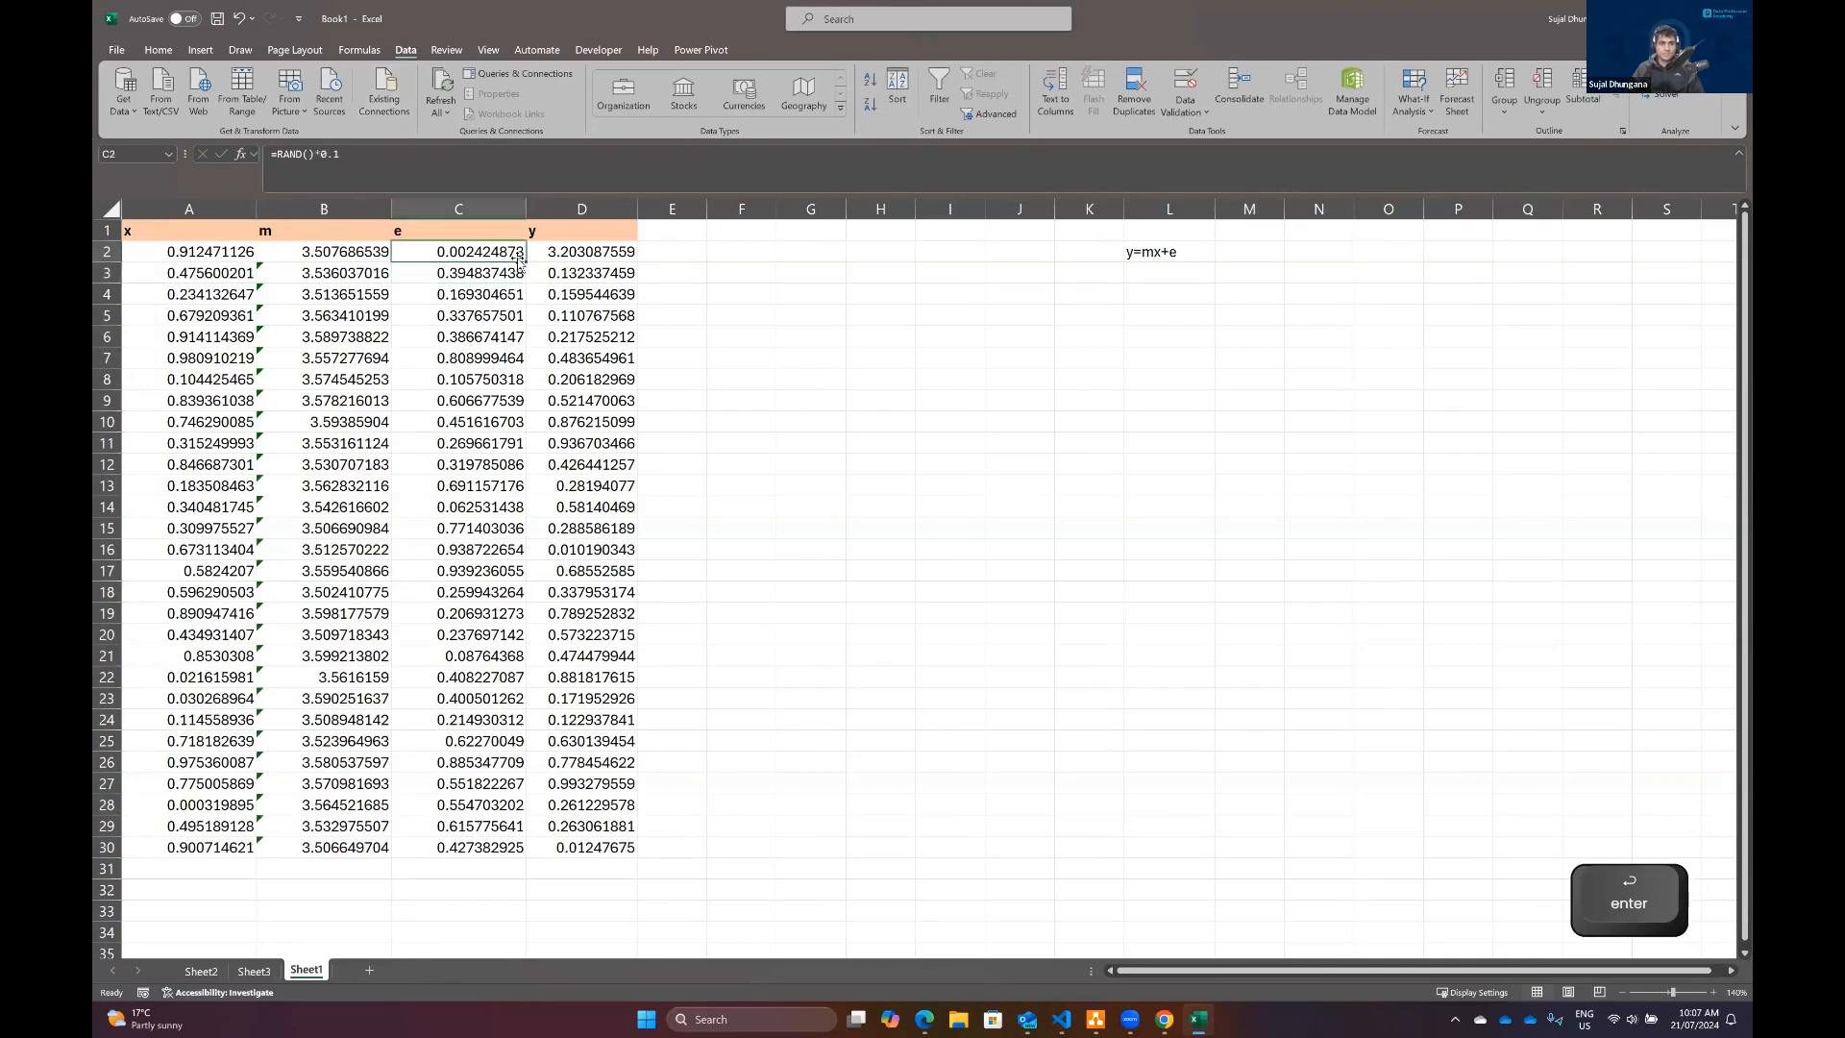
double_click(524, 260)
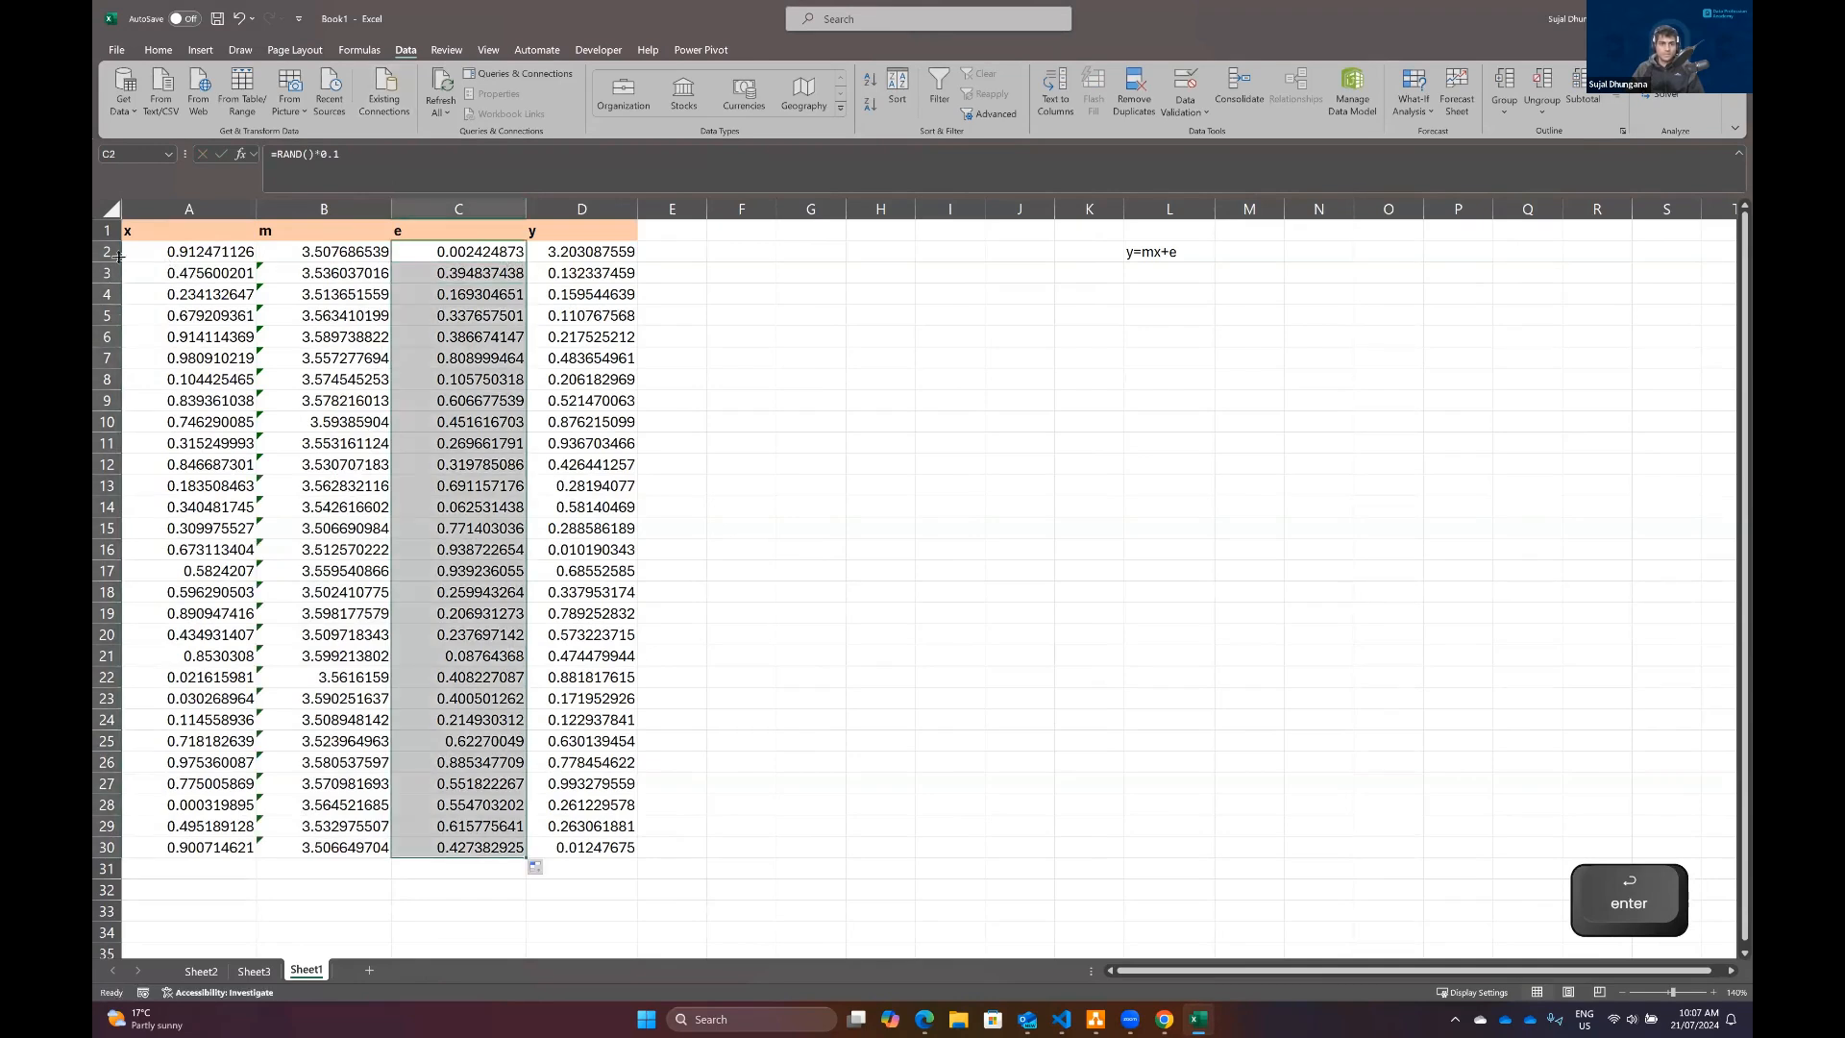
Step: Rerun the Correlation on A1:D30 with labels into a new worksheet and check the coefficient between x and y
click(190, 235)
key(ctrl+shift+Right)
key(ctrl+shift+Down)
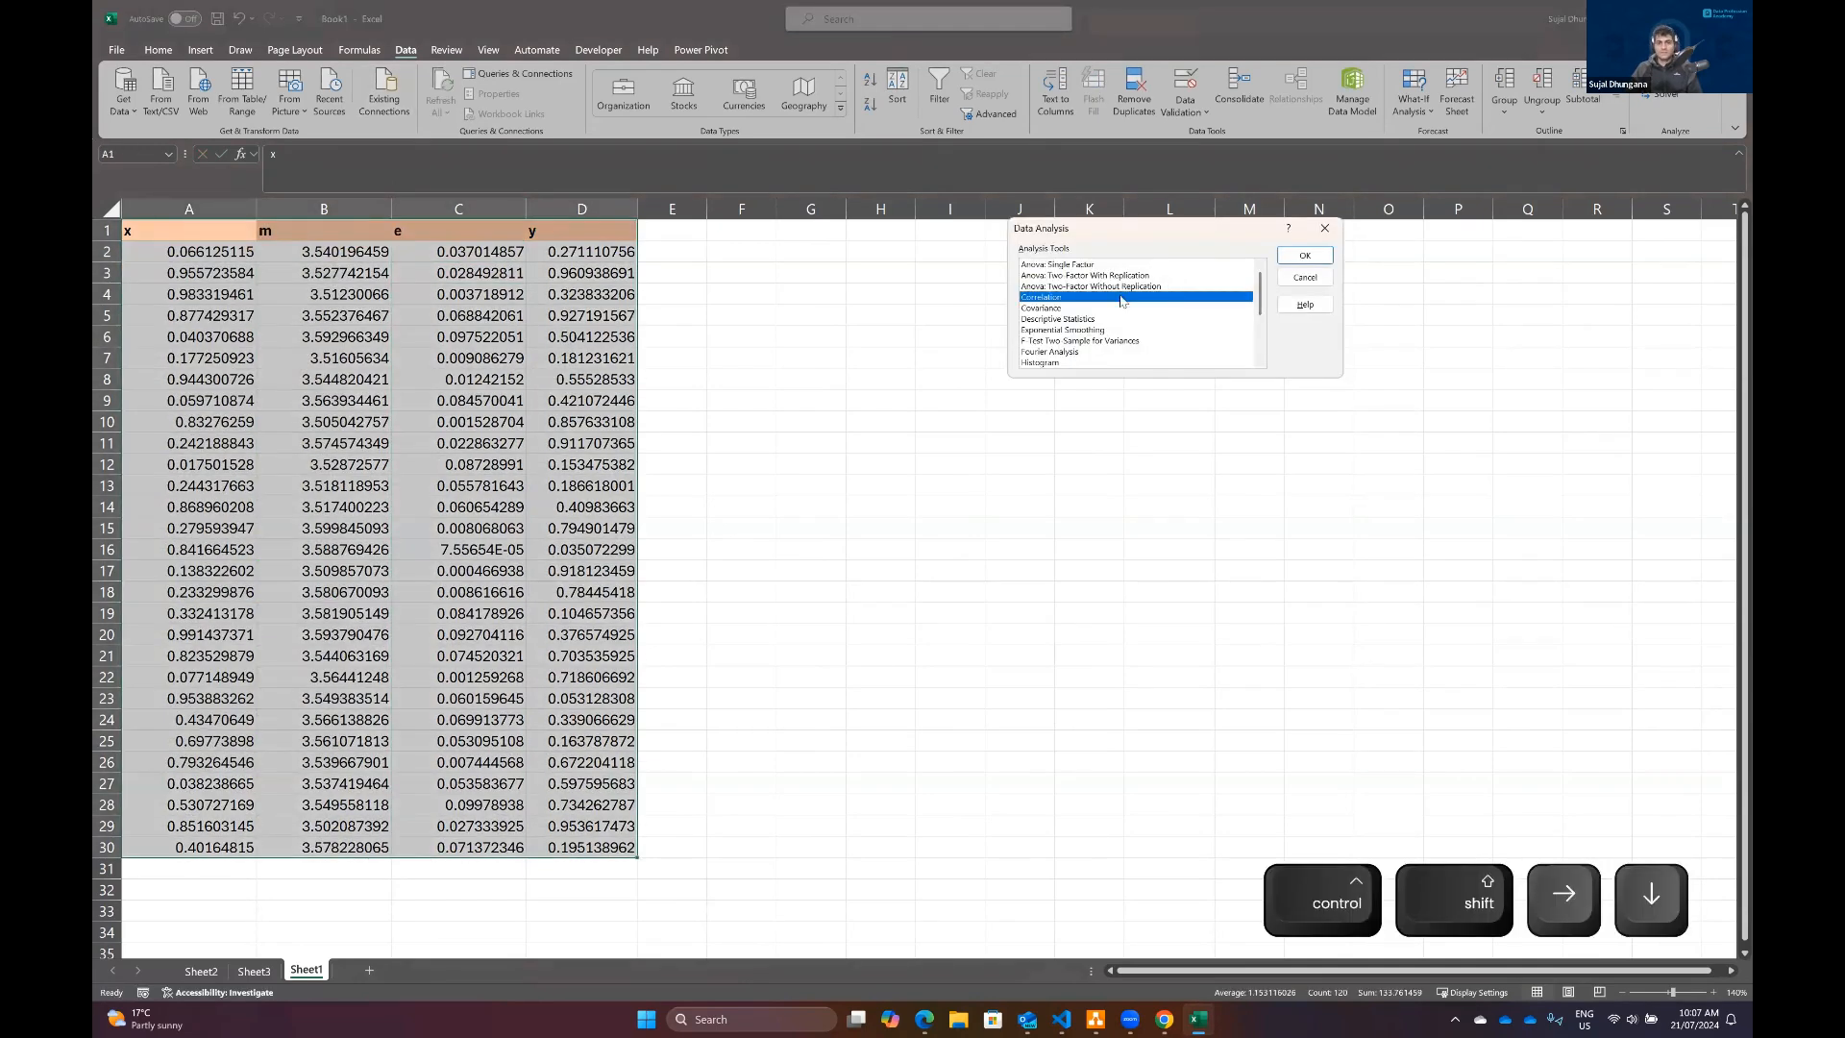
click(1303, 256)
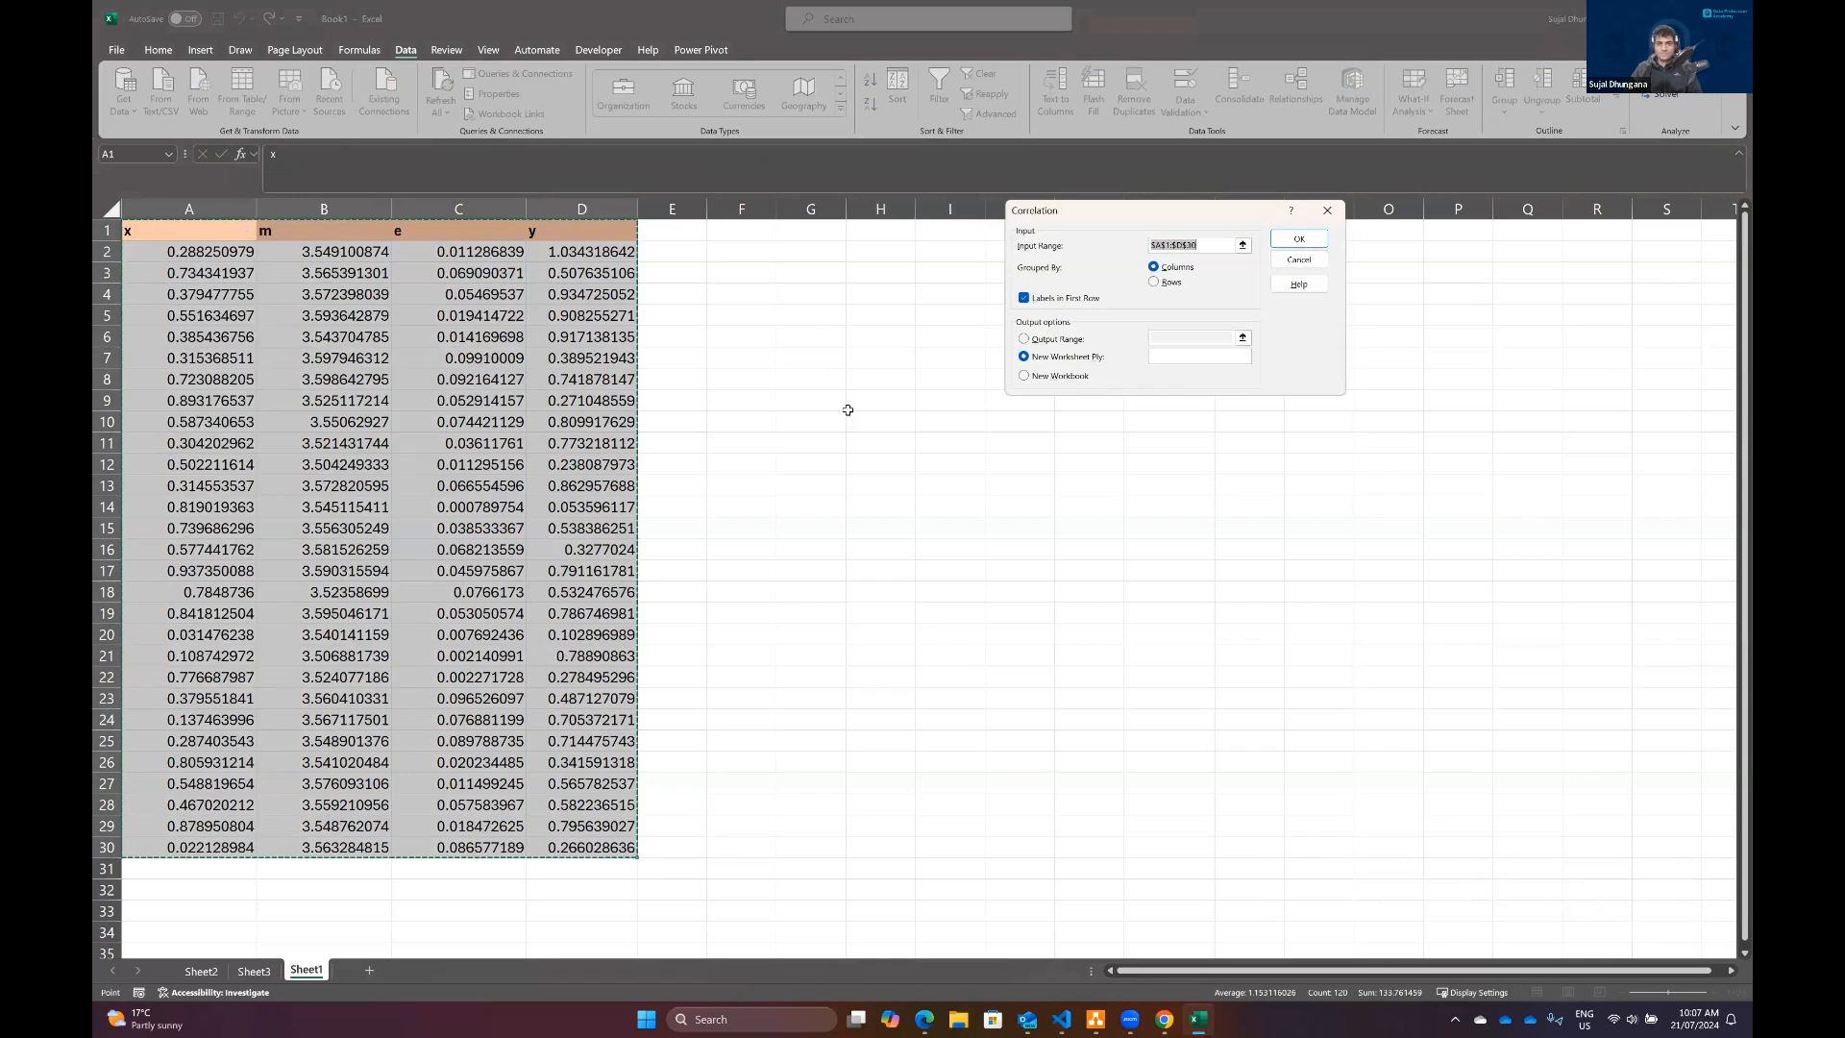
click(1299, 239)
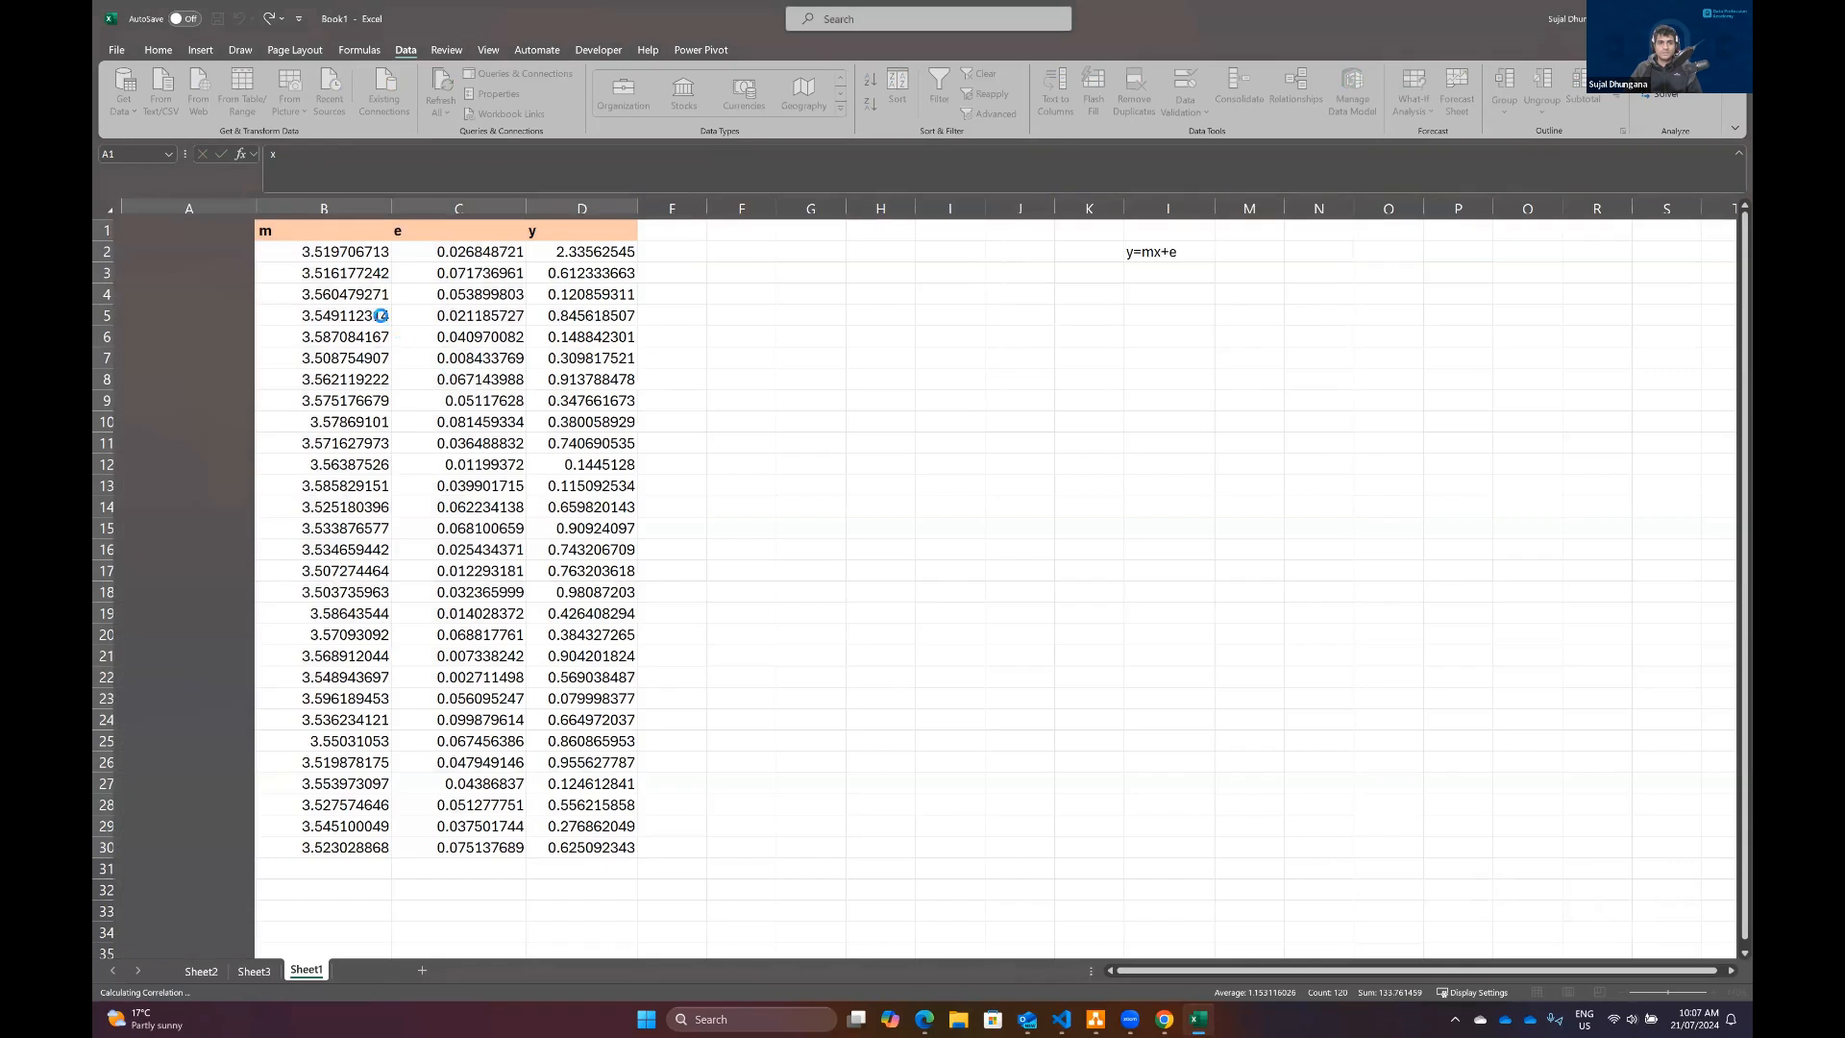
click(1713, 994)
click(1712, 994)
click(1712, 993)
click(1712, 994)
click(1712, 993)
click(1712, 993)
click(1713, 994)
click(283, 341)
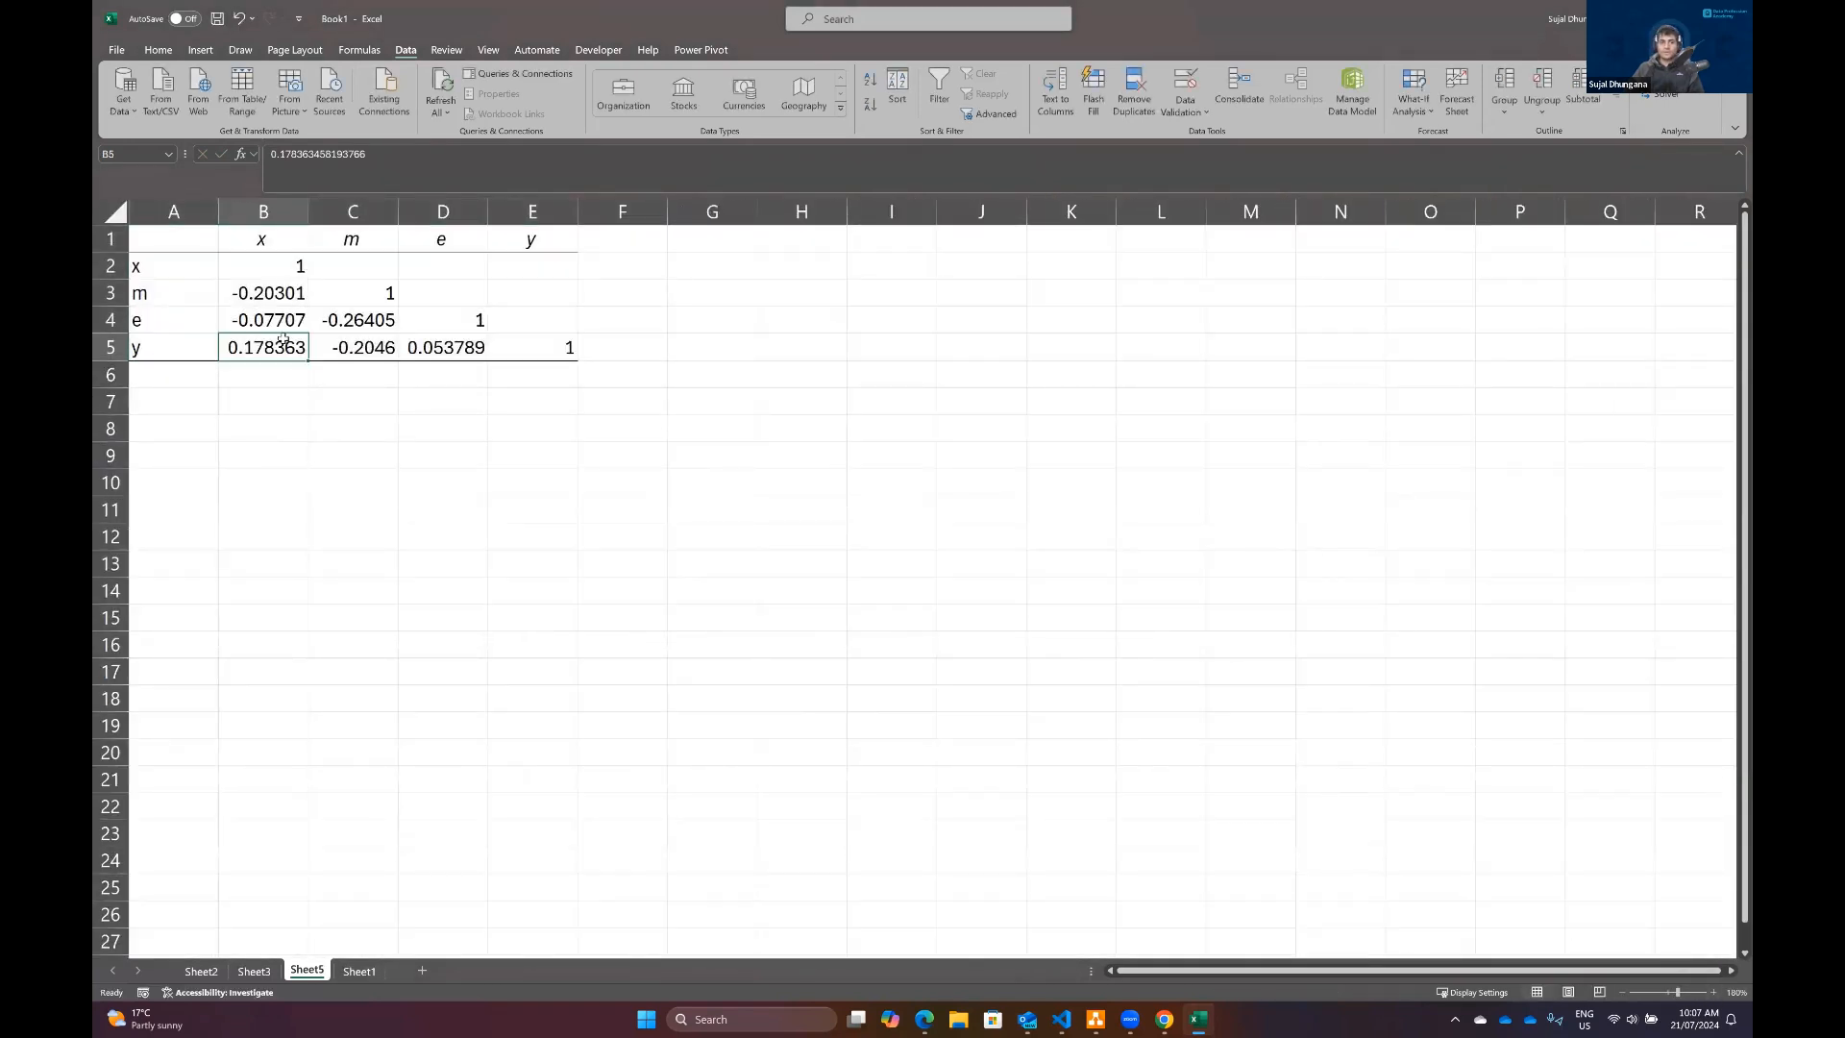
Step: On Sheet1, change the m formula in B2 to =3.5 and fill it down to row 30
click(358, 971)
click(1148, 254)
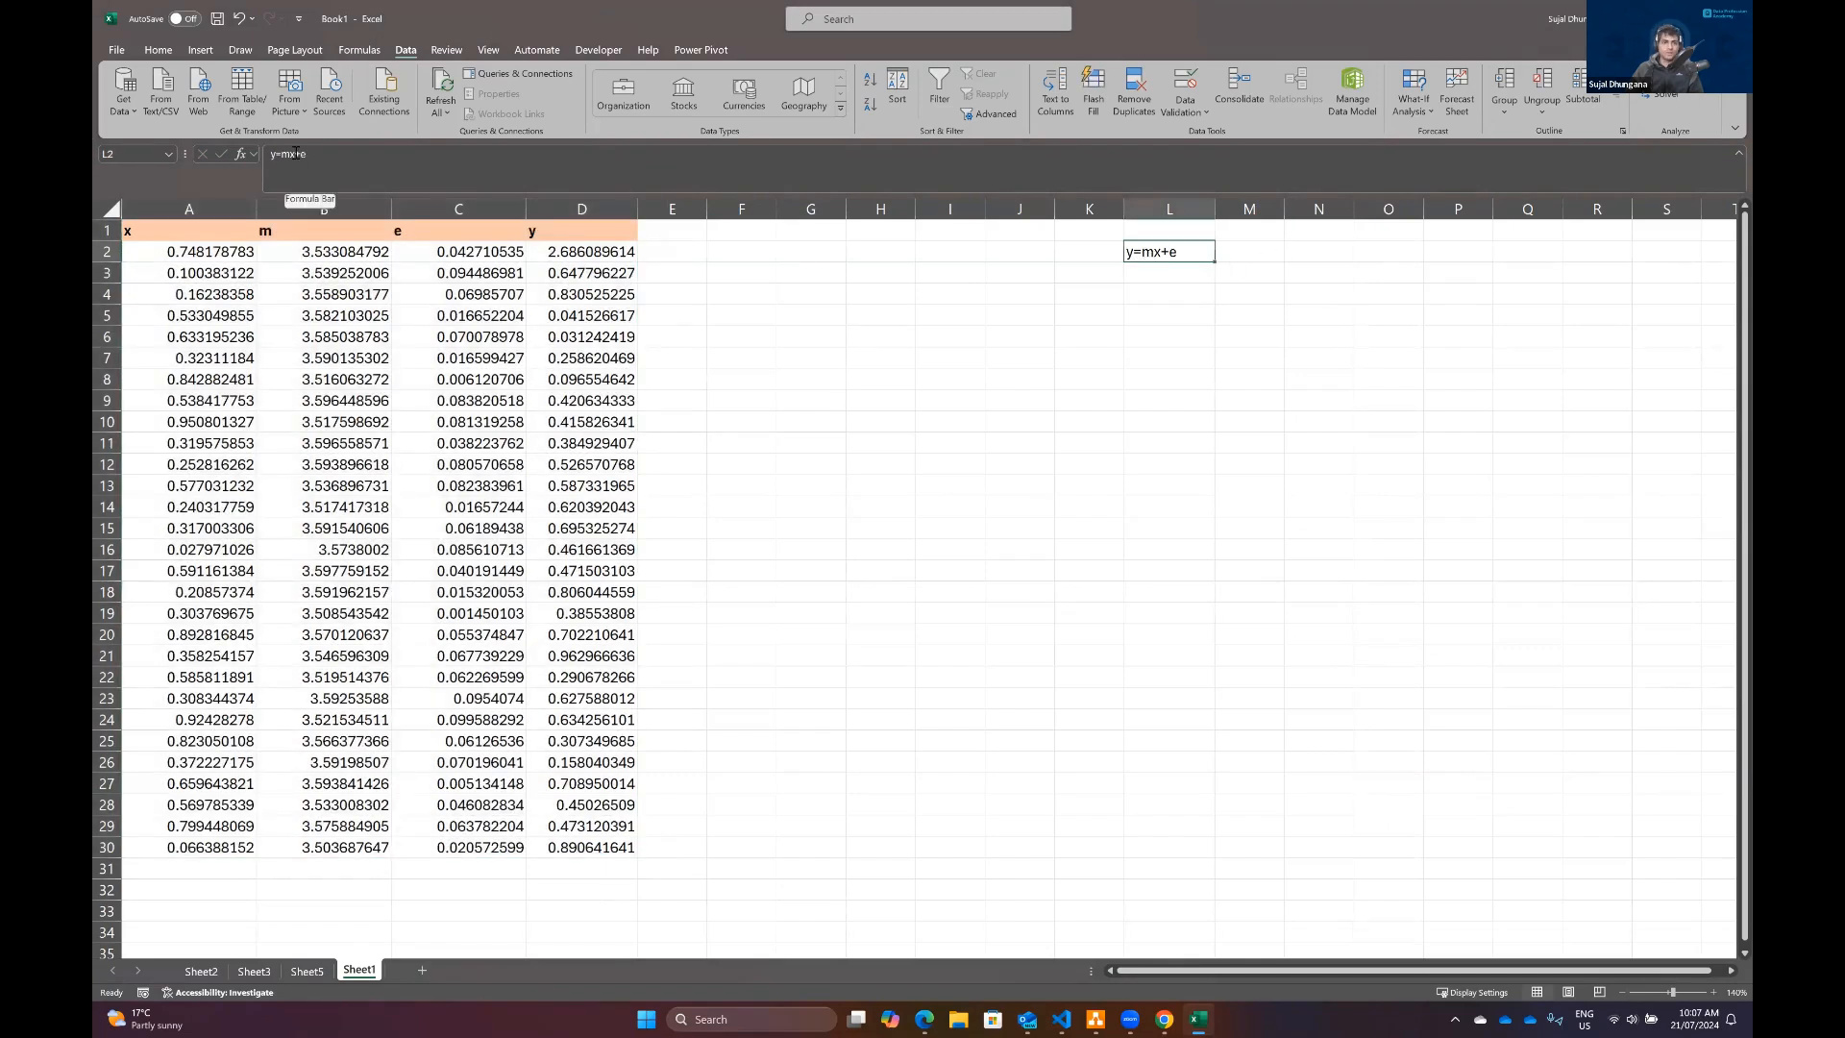
click(338, 252)
click(344, 166)
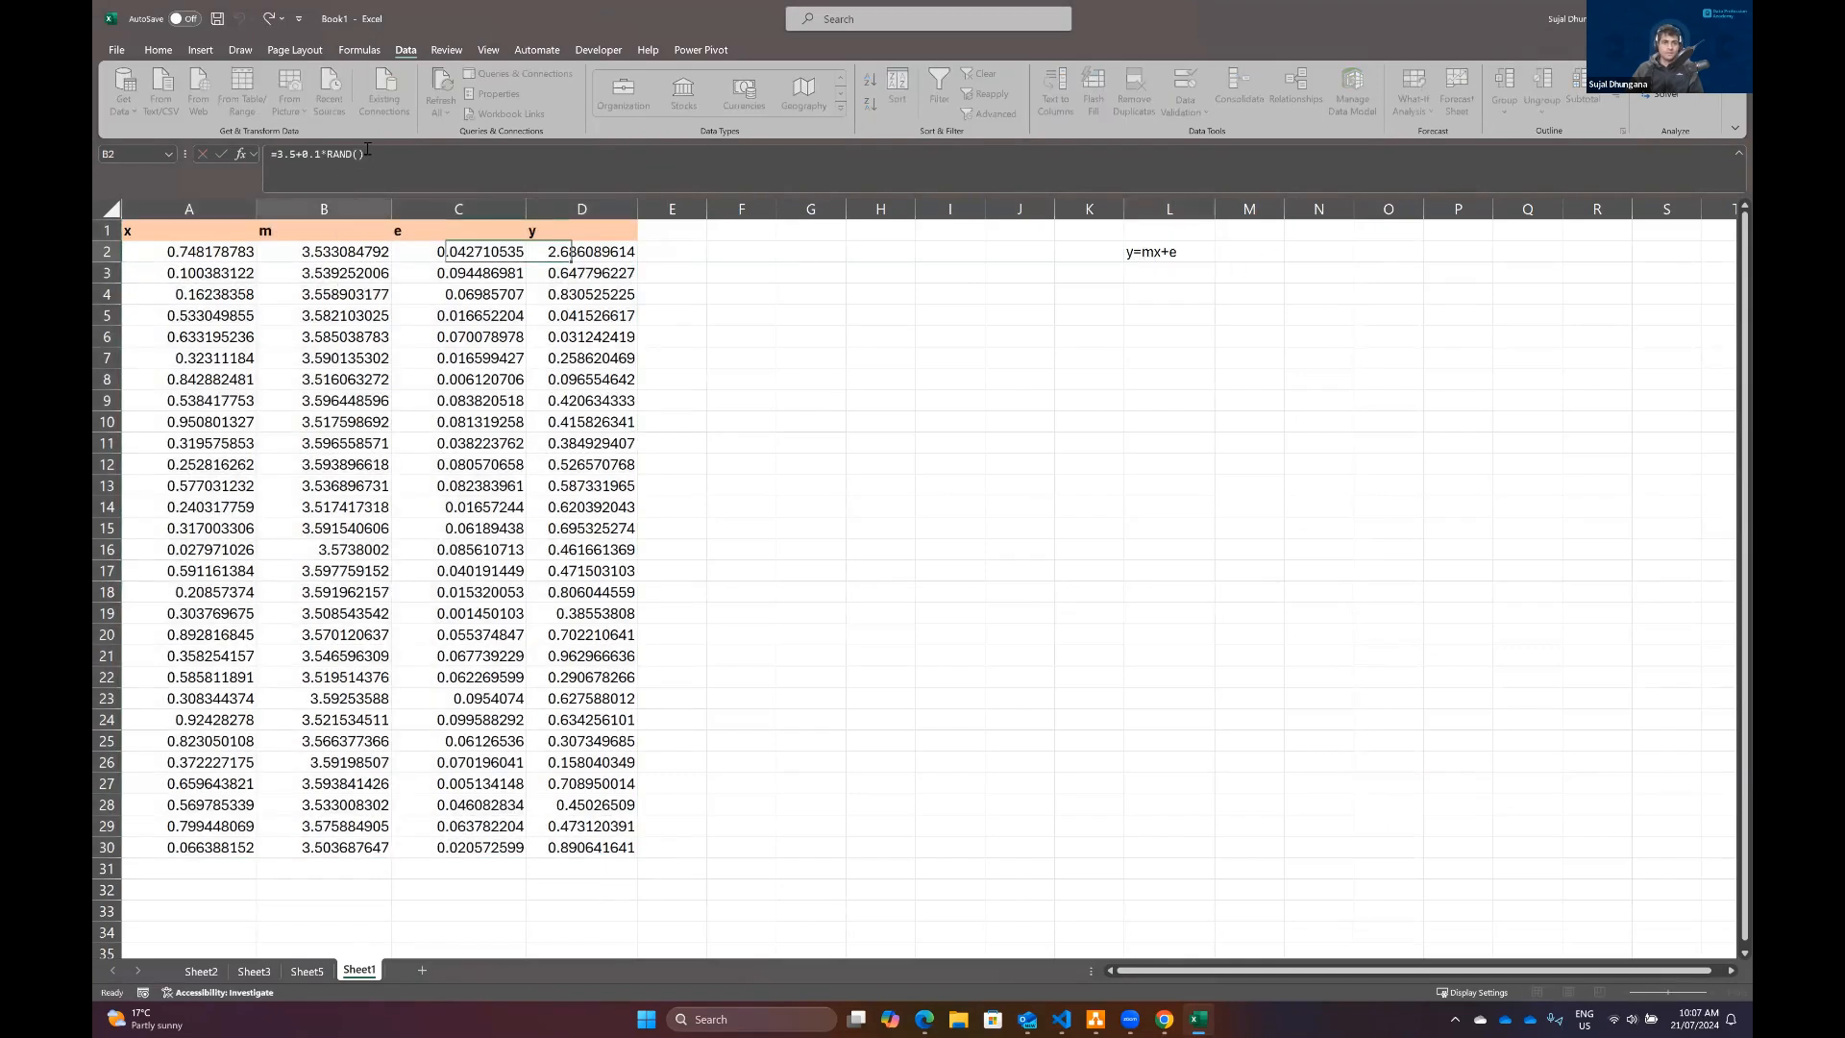
click(369, 153)
key(BackSpace)
key(BackSpace)
key(BackSpace)
key(BackSpace)
key(BackSpace)
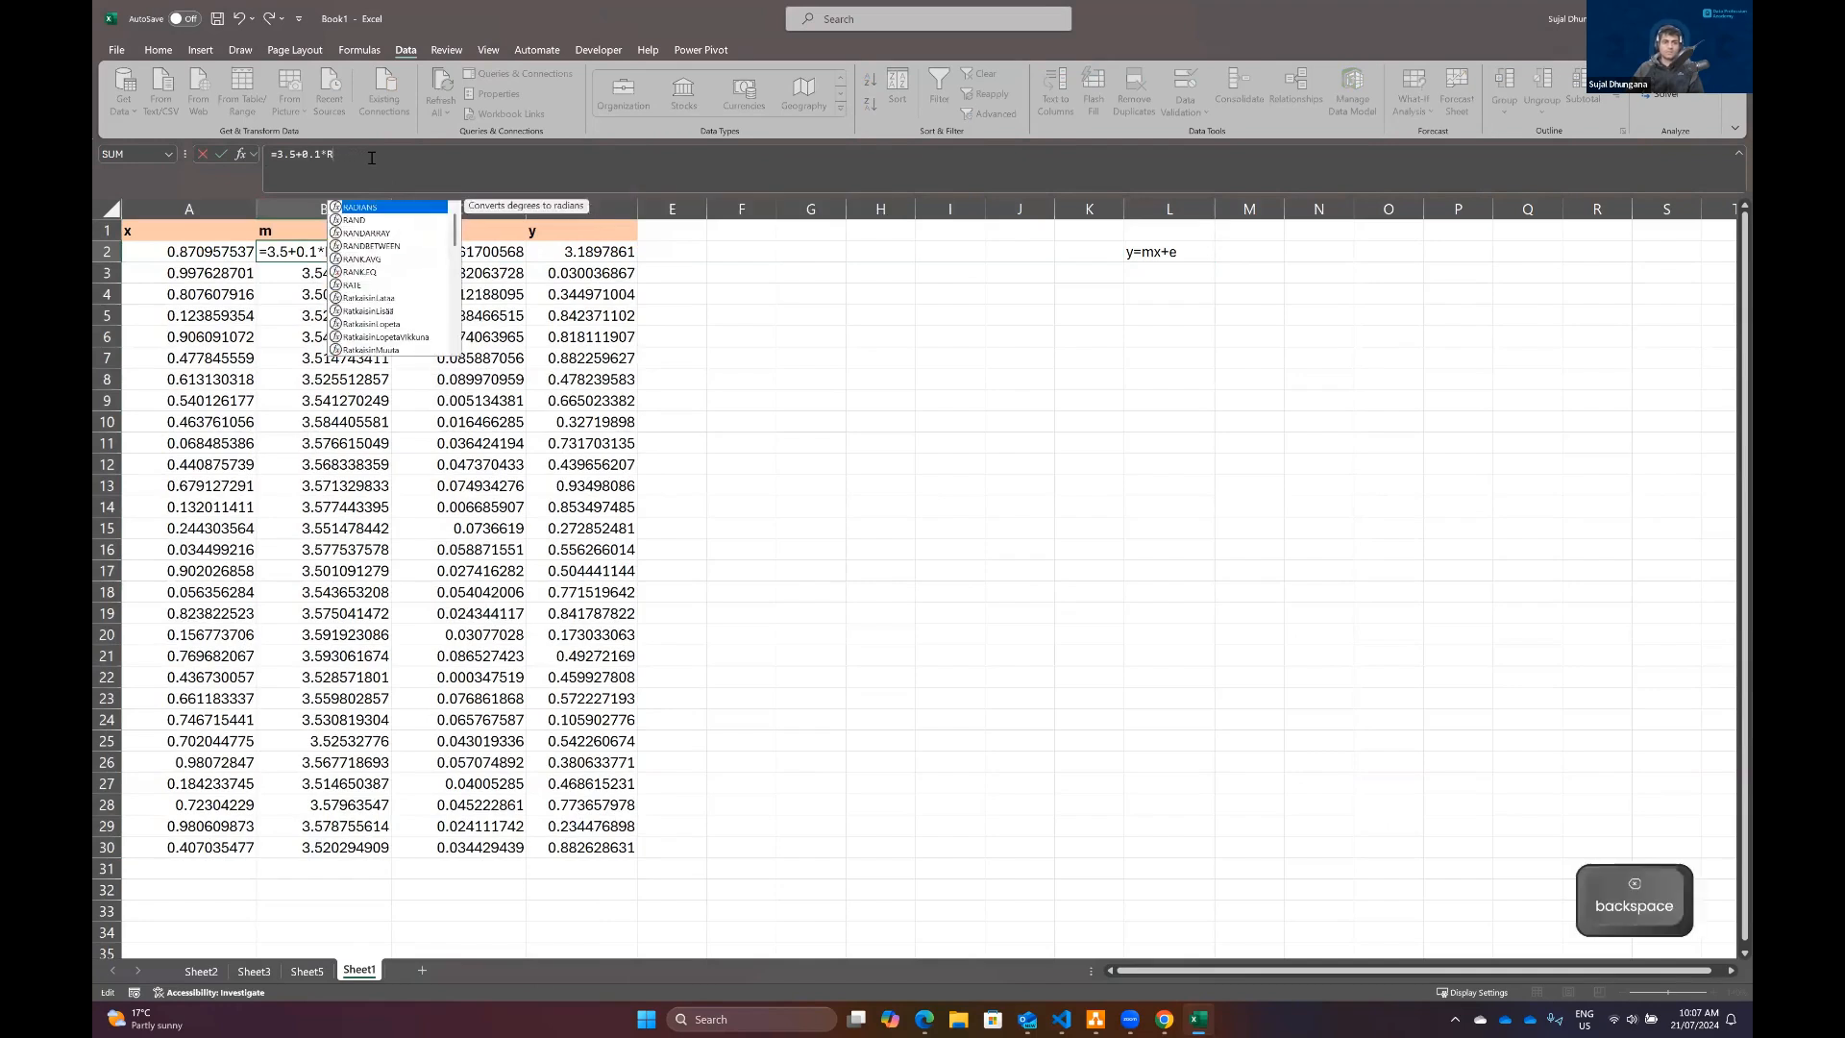
key(BackSpace)
key(BackSpace)
key(BackSpace)
key(BackSpace)
key(BackSpace)
key(BackSpace)
key(Return)
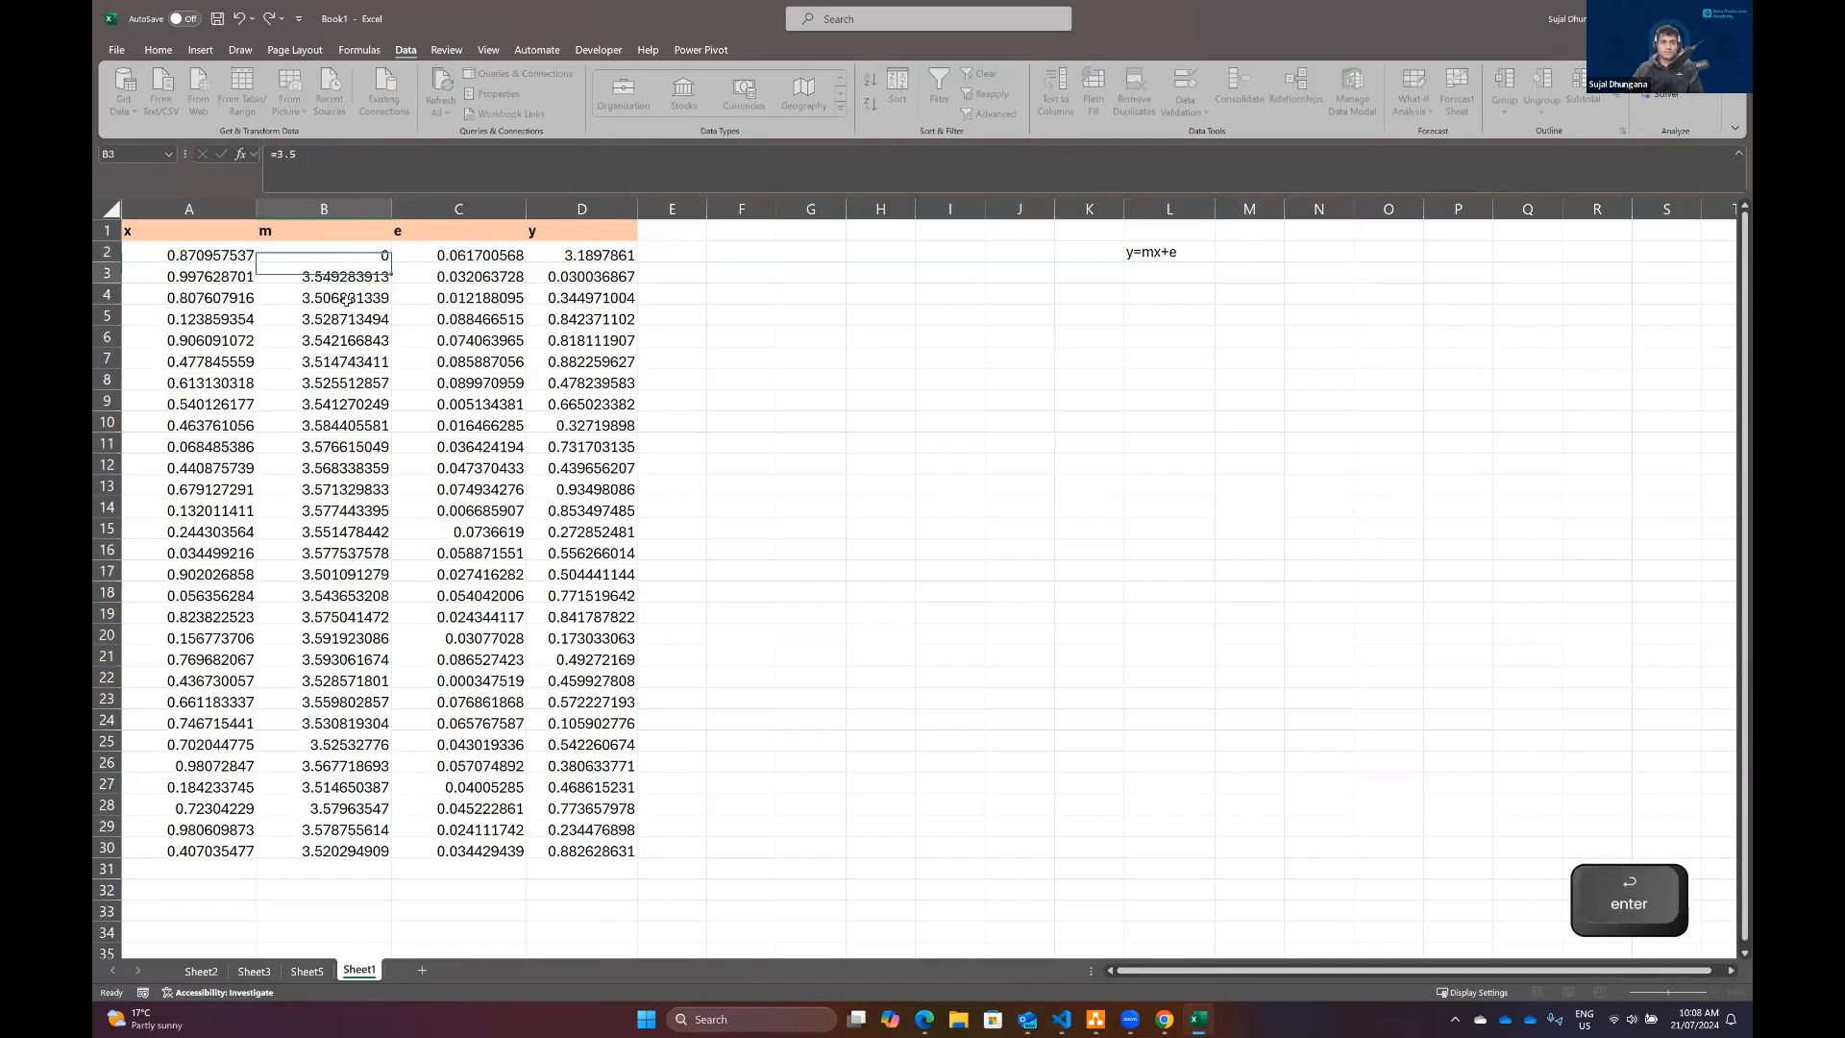
click(385, 255)
Step: Delete the outdated correlation worksheet Sheet5
right_click(307, 970)
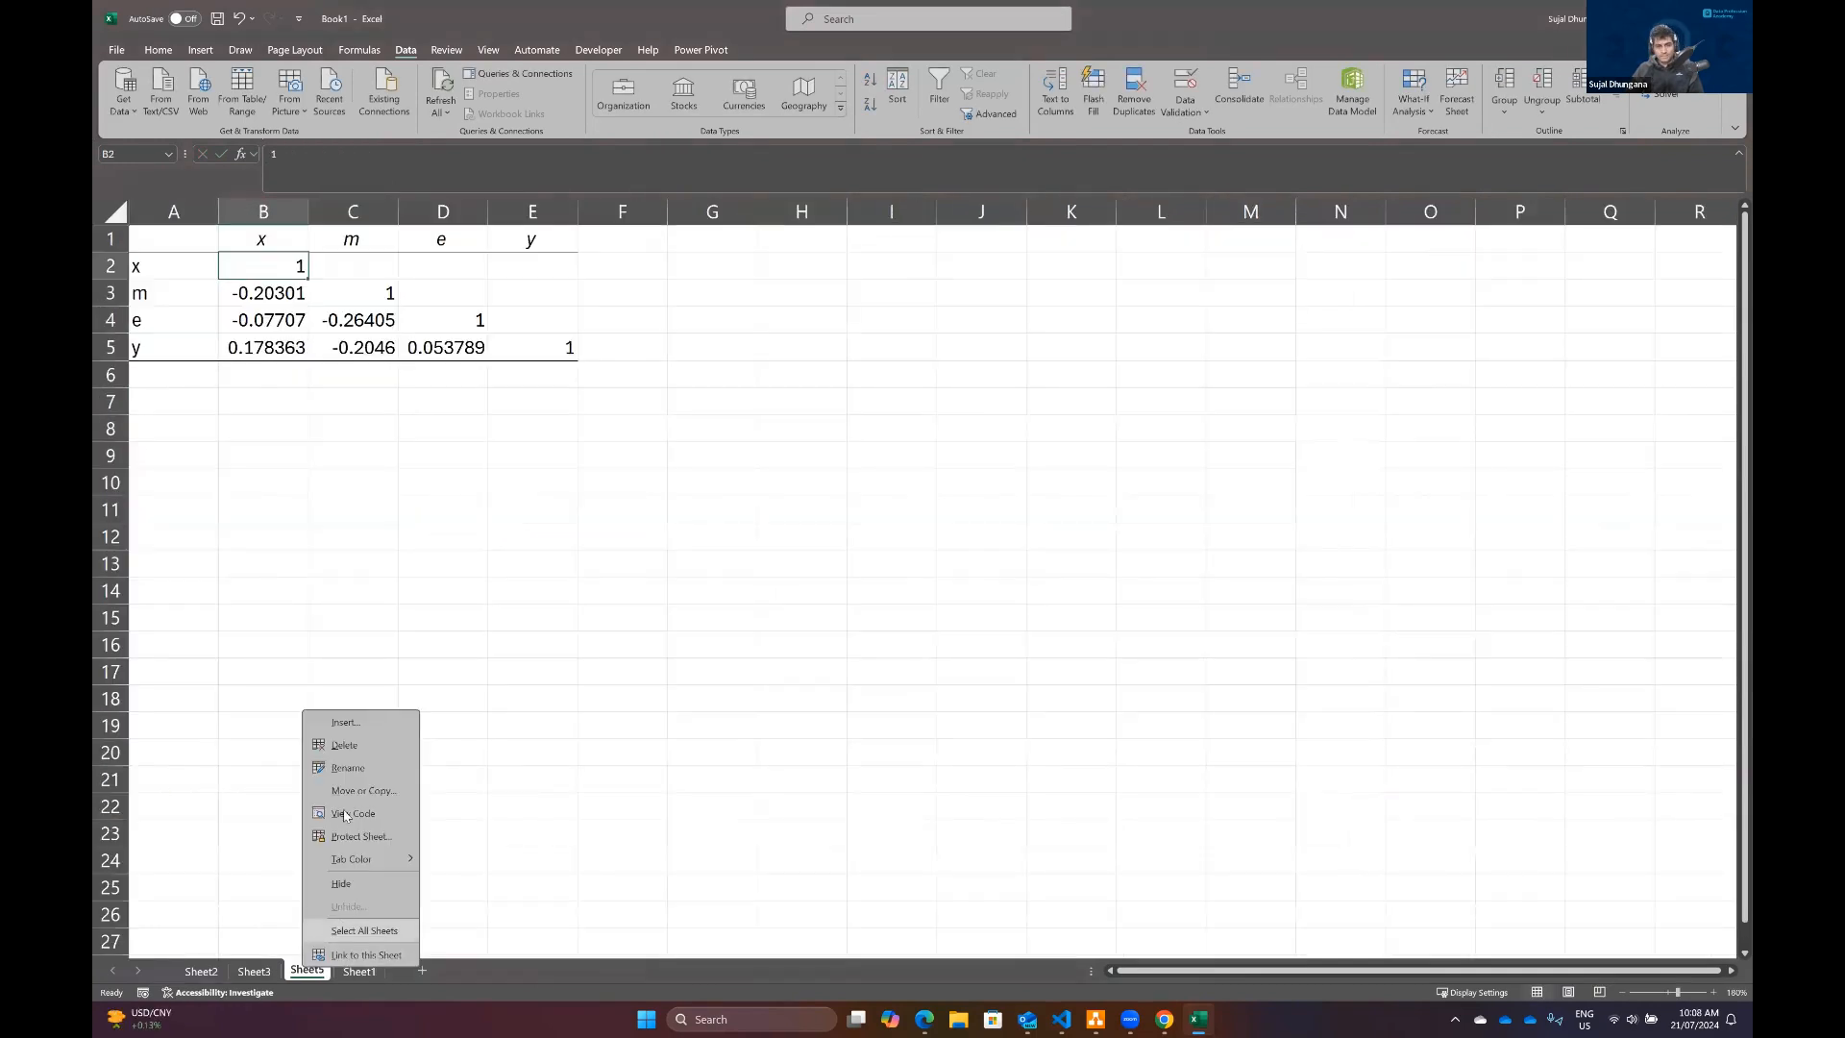
click(343, 754)
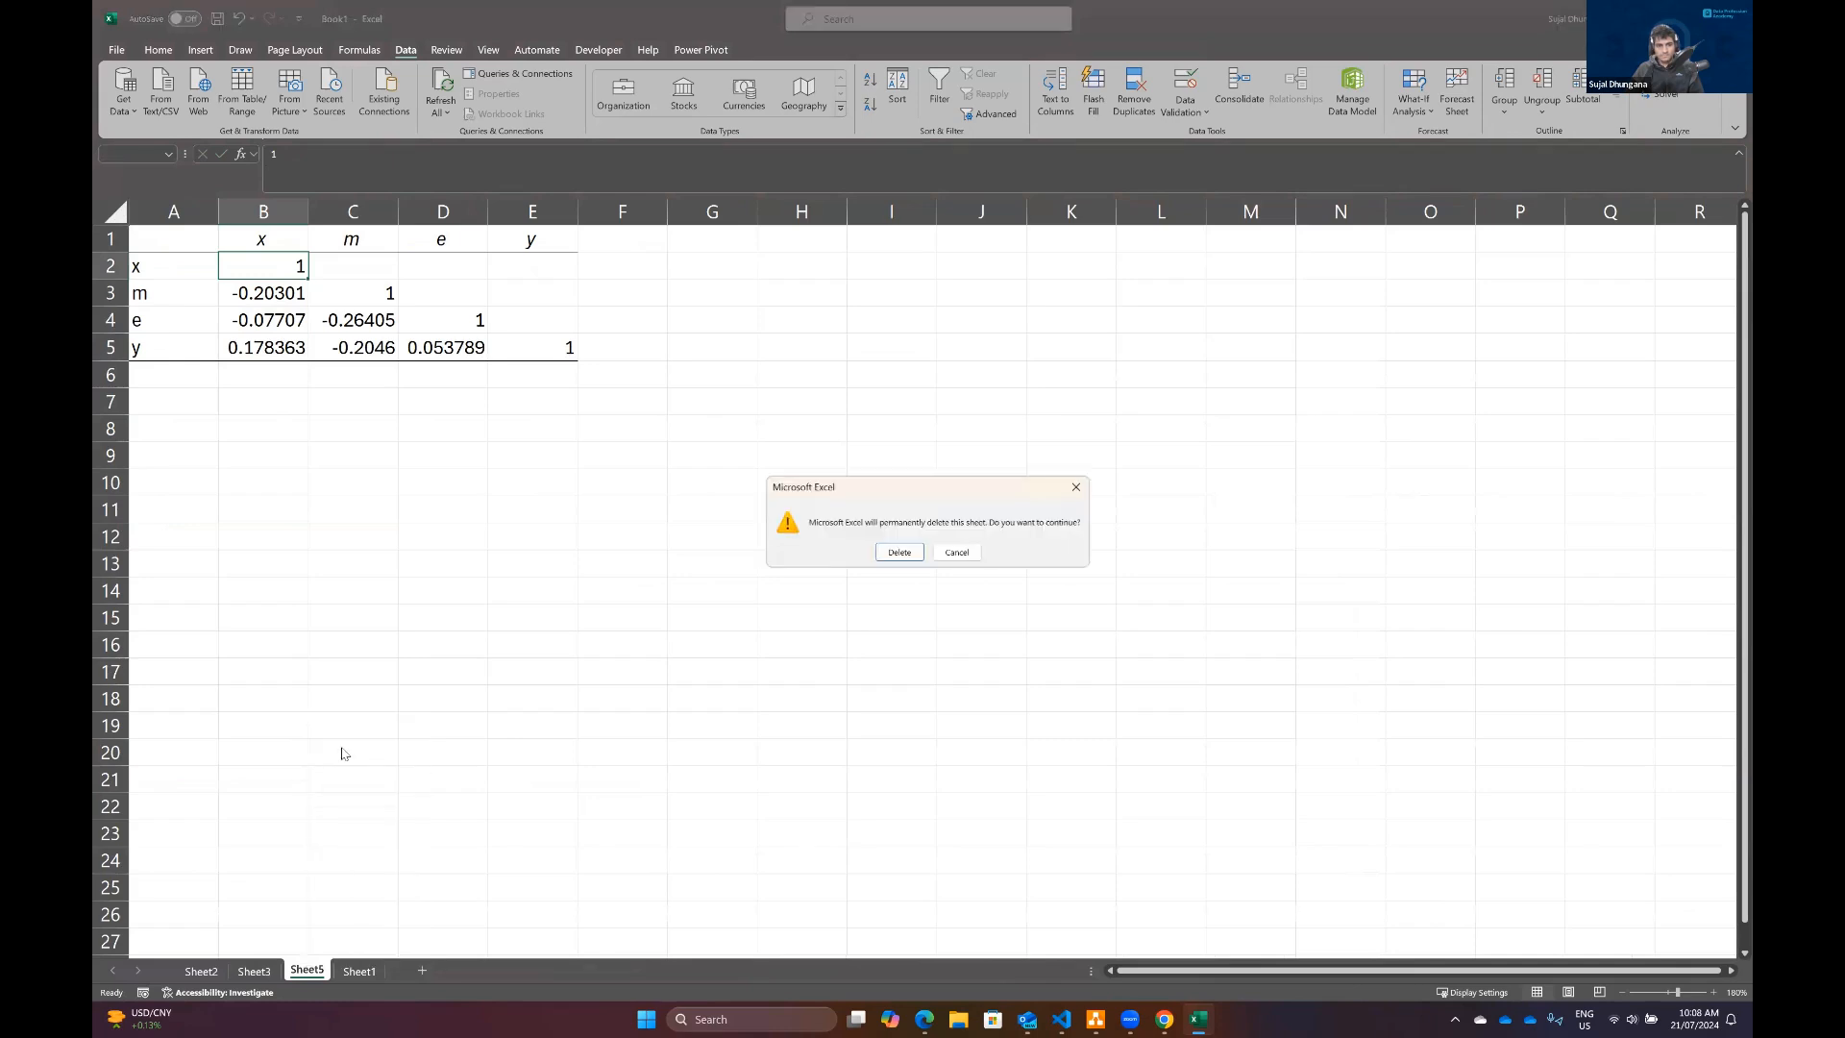
click(899, 551)
Step: Run the Correlation on A1:D30 with the constant m column, using first-row labels and a new worksheet for output
click(185, 224)
key(ctrl+shift+Right)
key(ctrl+shift+Down)
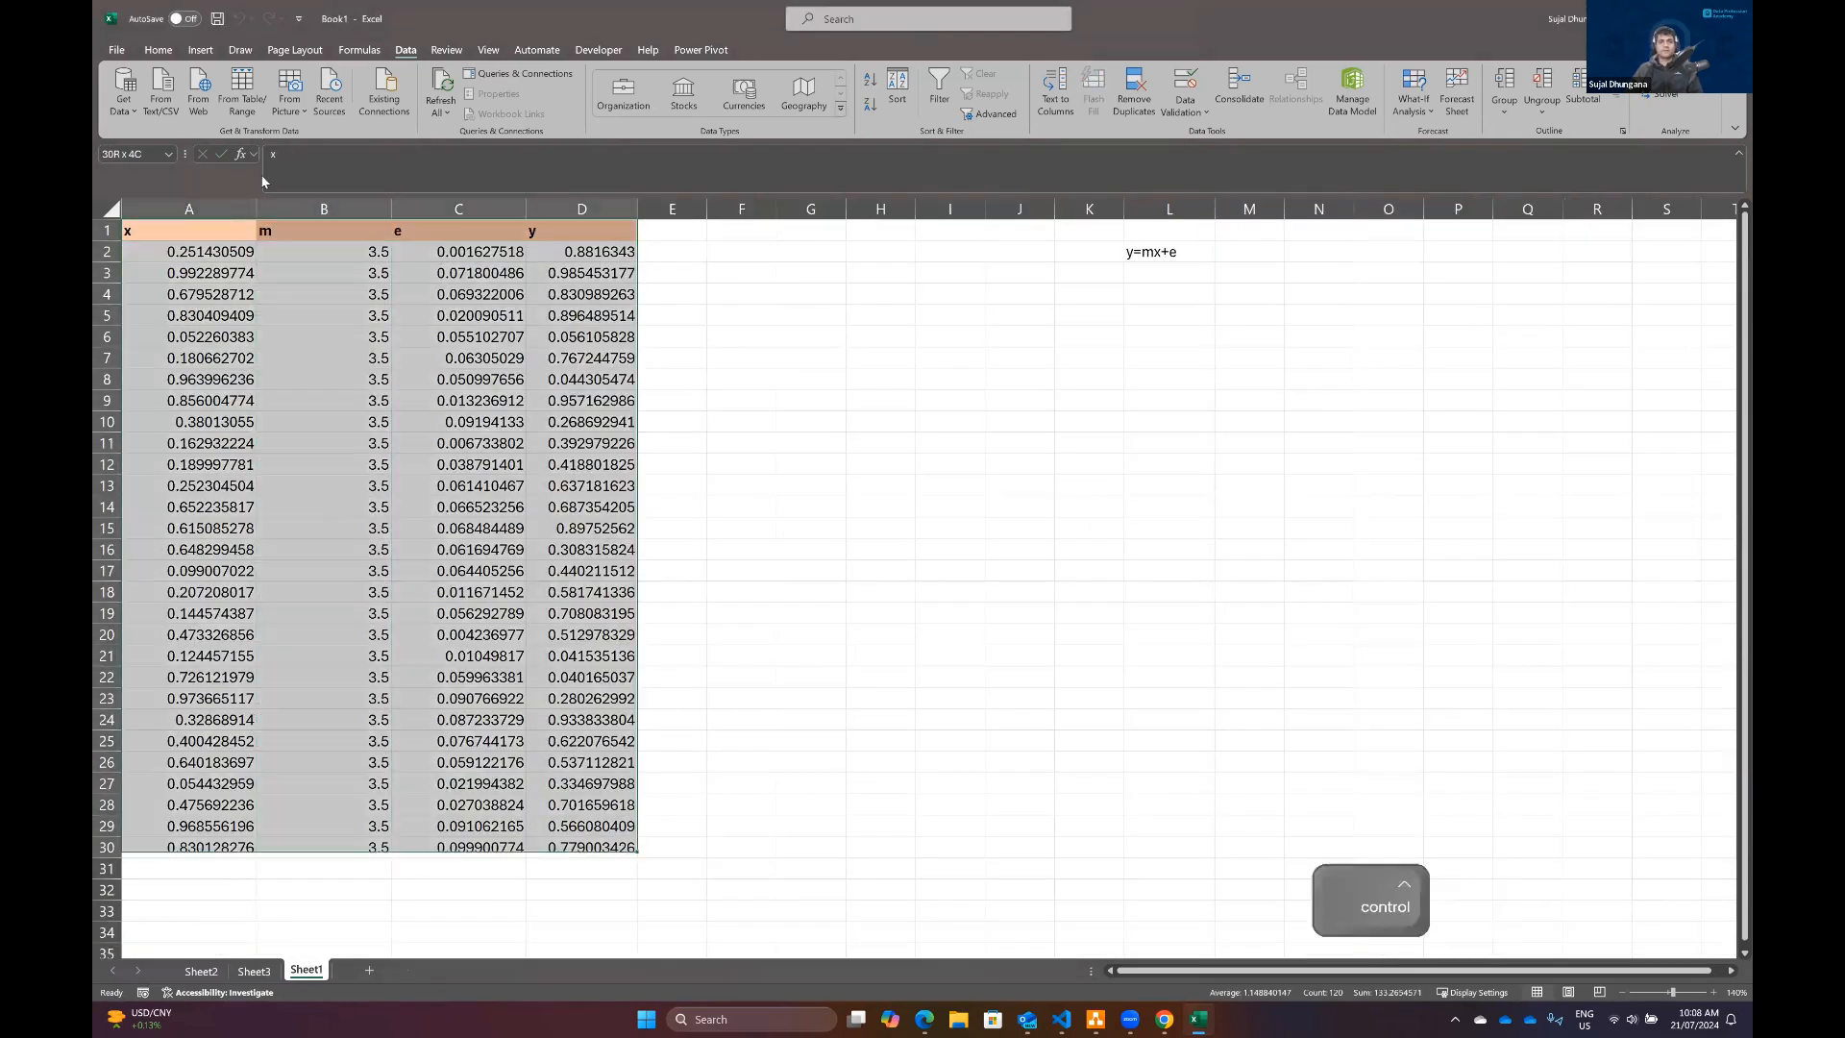
click(1672, 74)
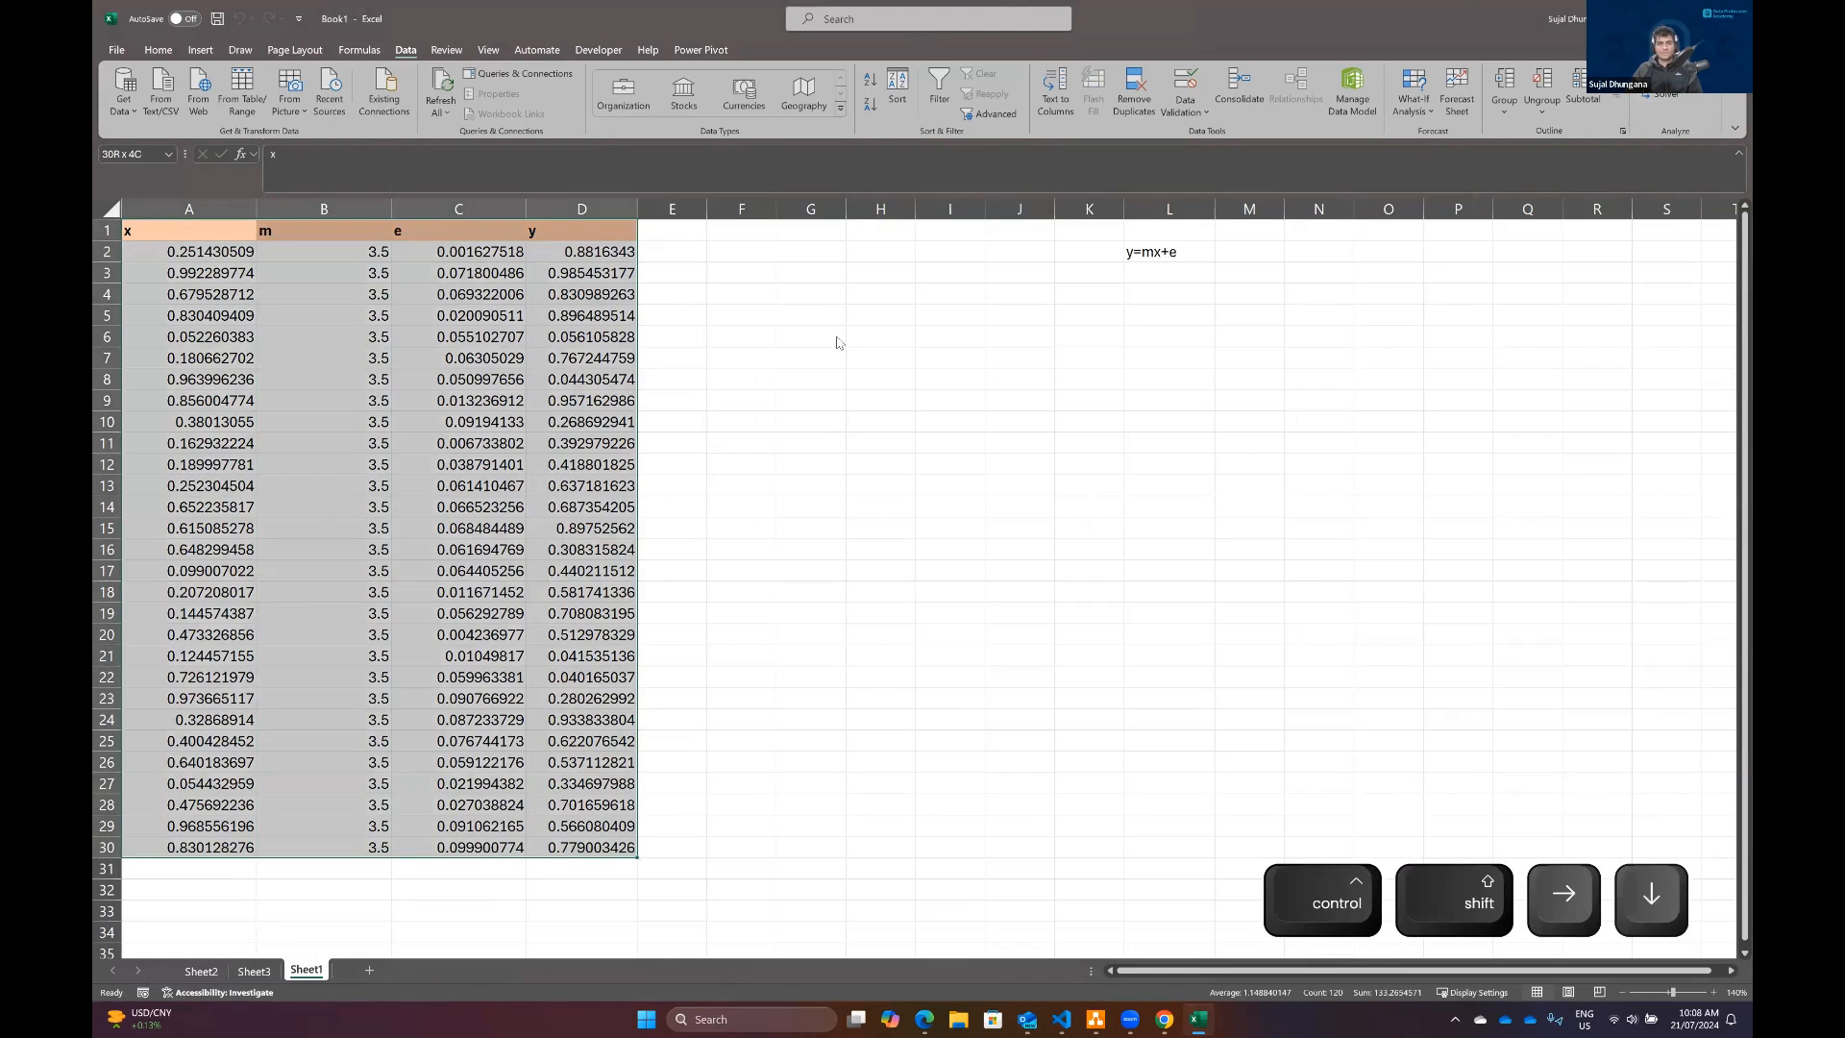
click(1297, 257)
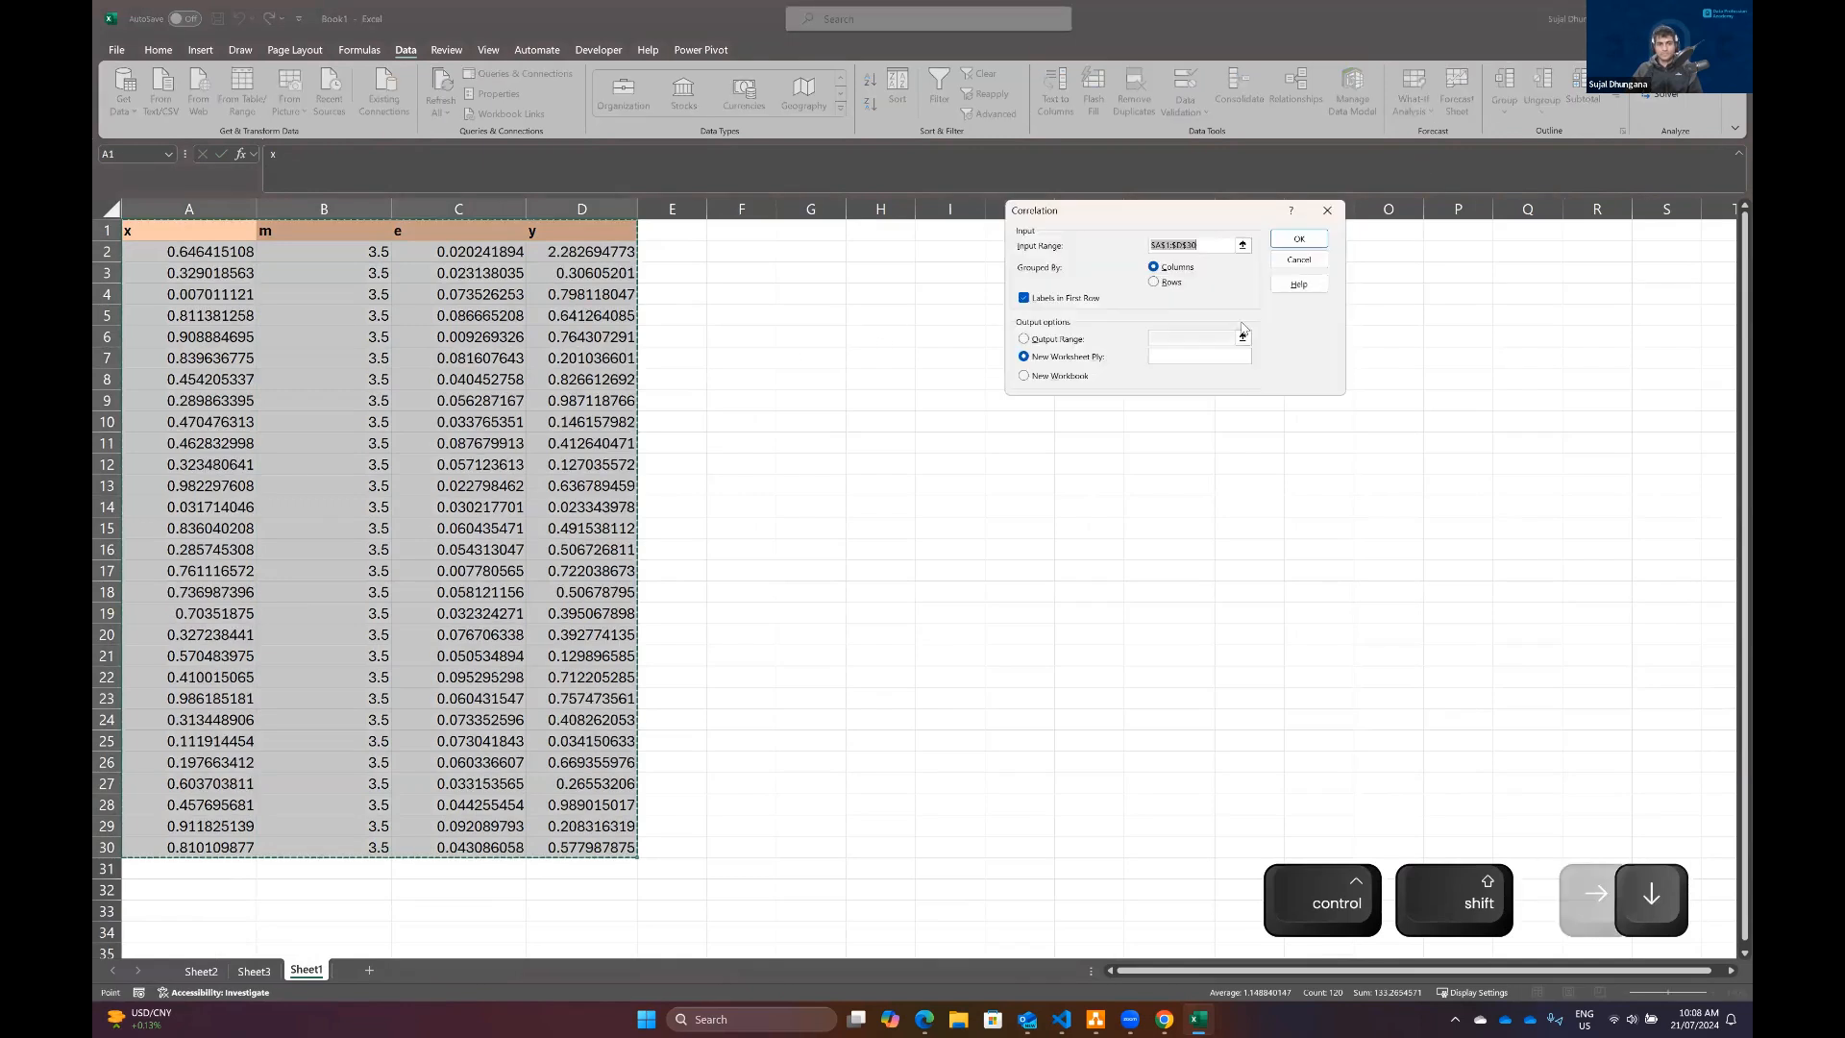
click(1298, 236)
Step: Autofit the columns of the new correlation output and examine the matrix in B1:E5
double_click(289, 209)
click(351, 370)
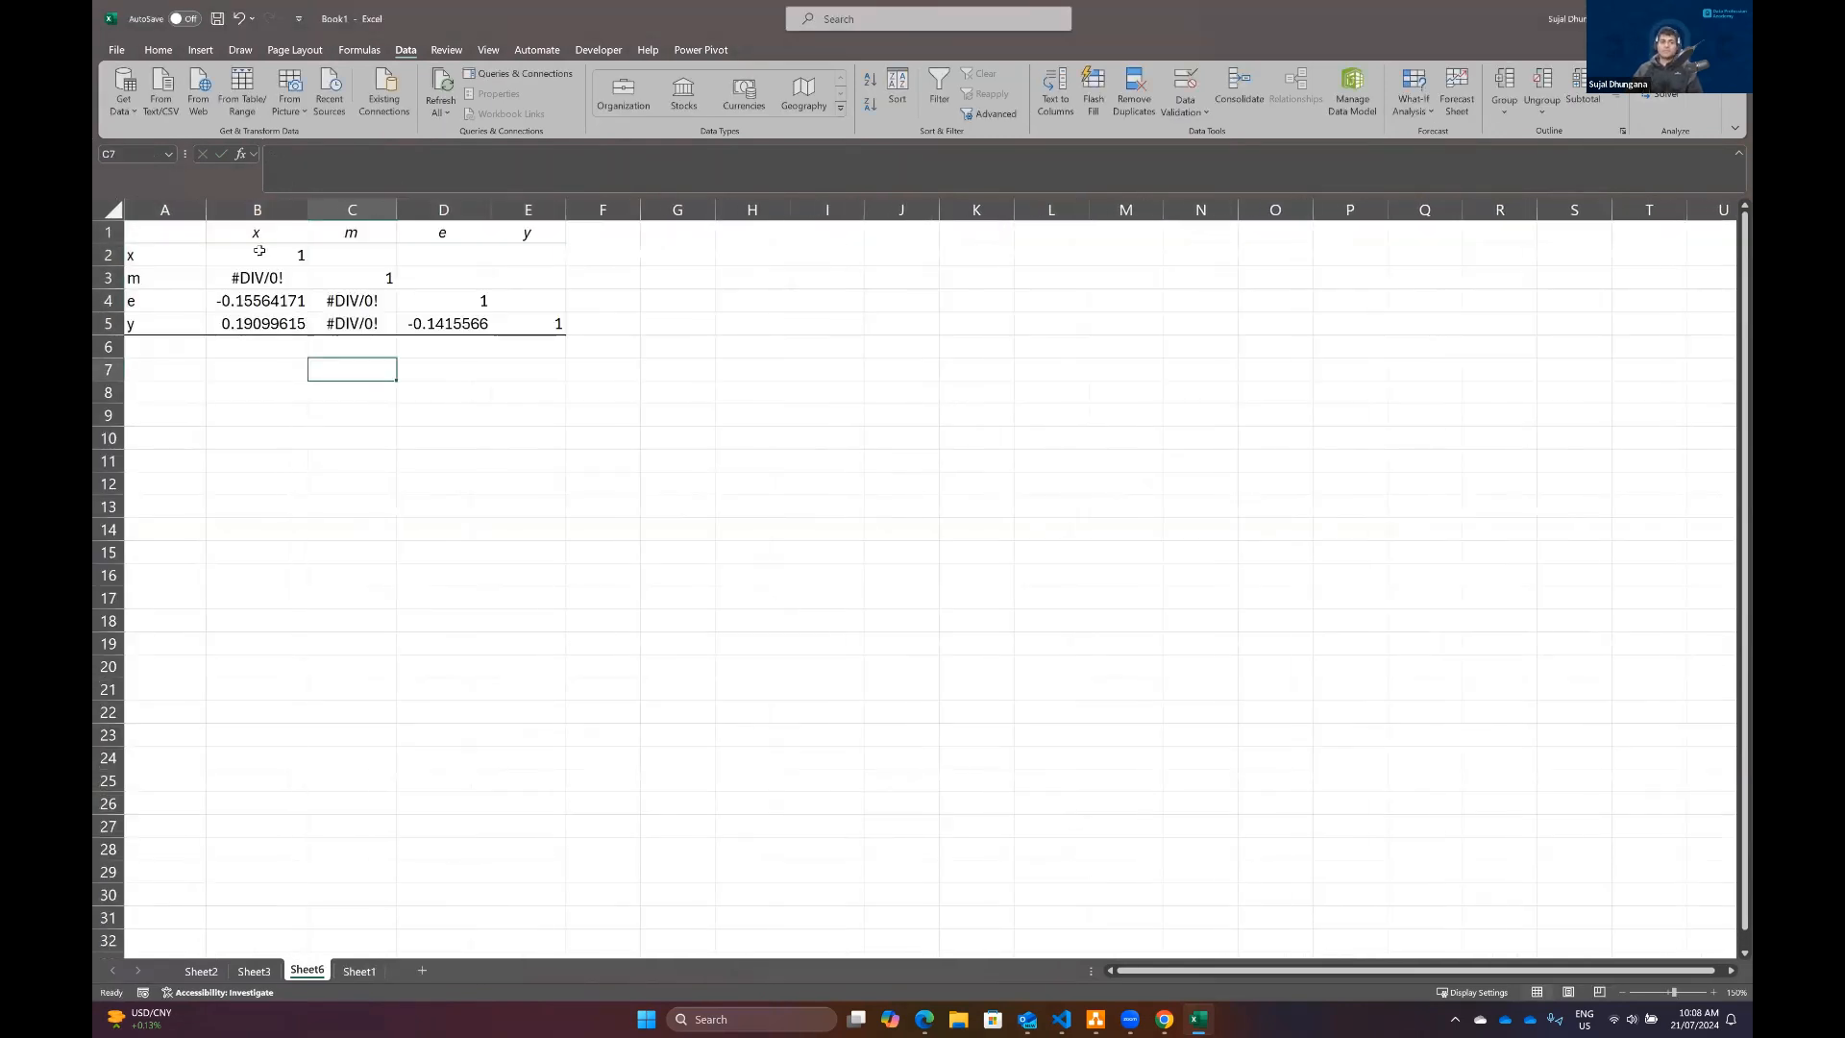
drag(257, 238, 552, 317)
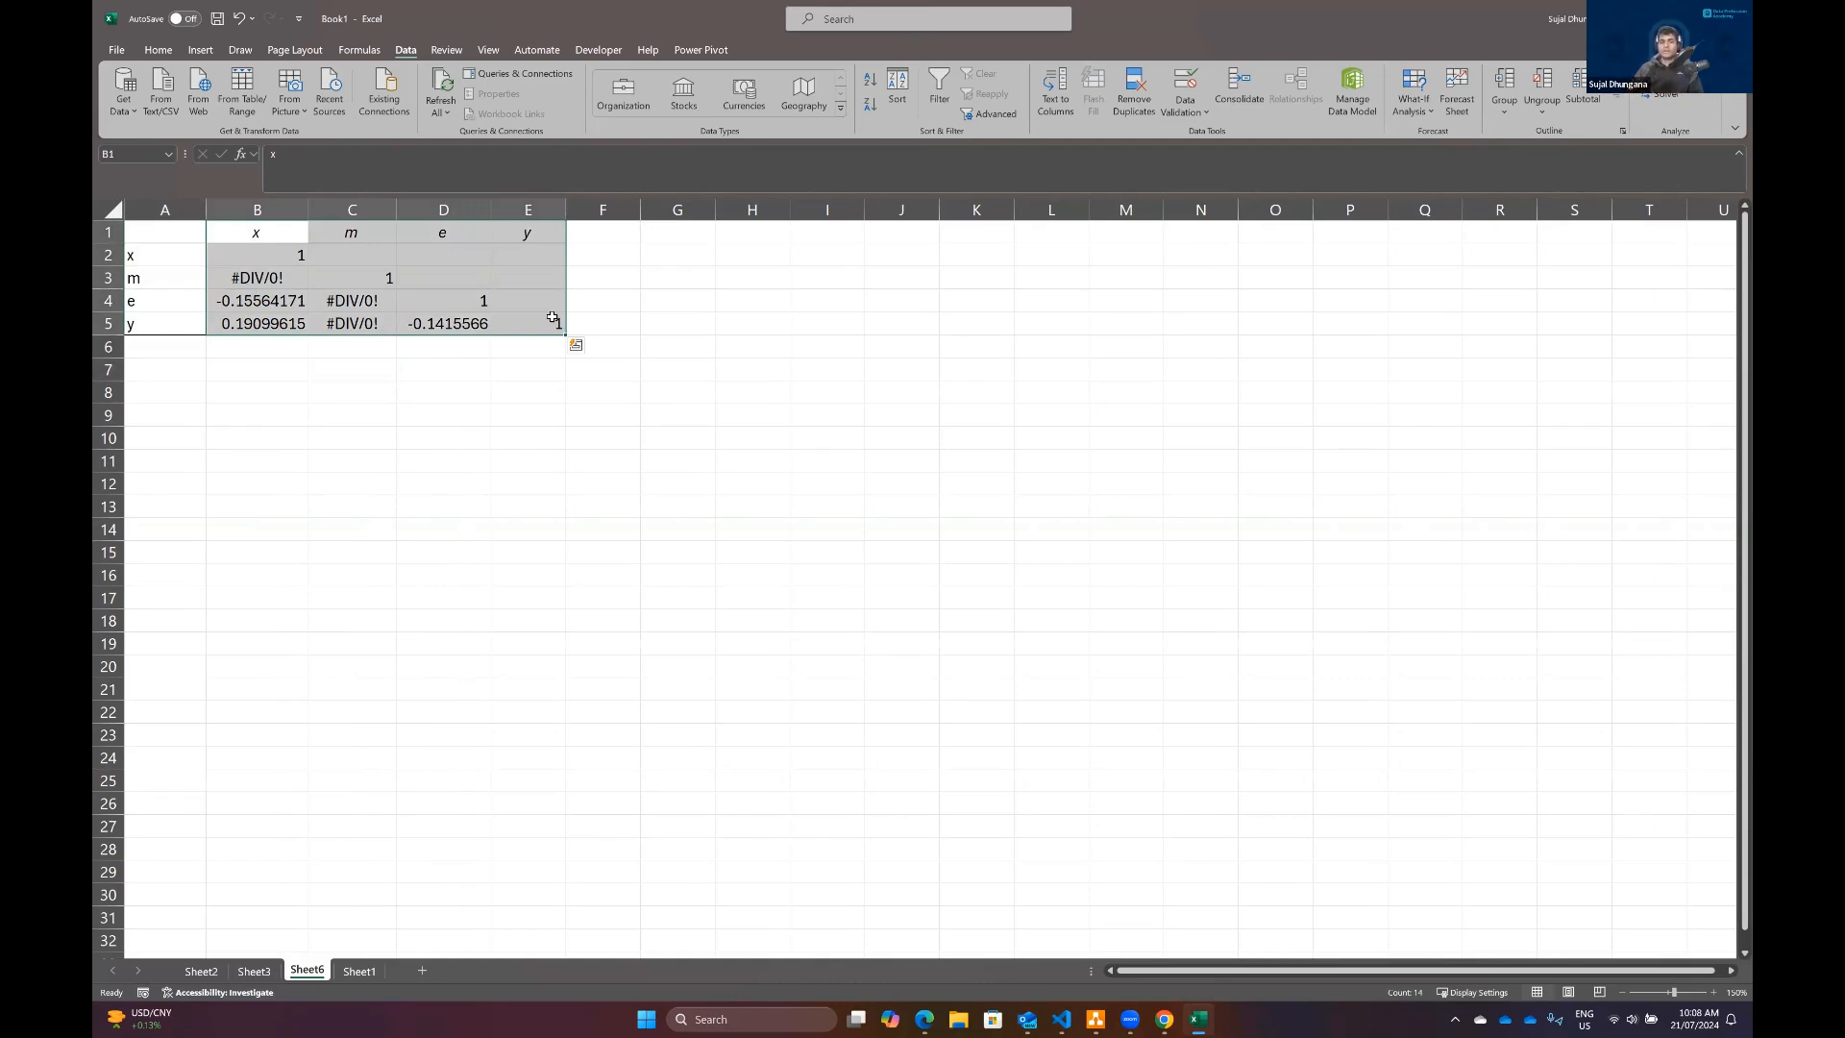
Step: Start a ToolPak Regression on Sheet1 and set its input Y range to D1:D30
click(361, 972)
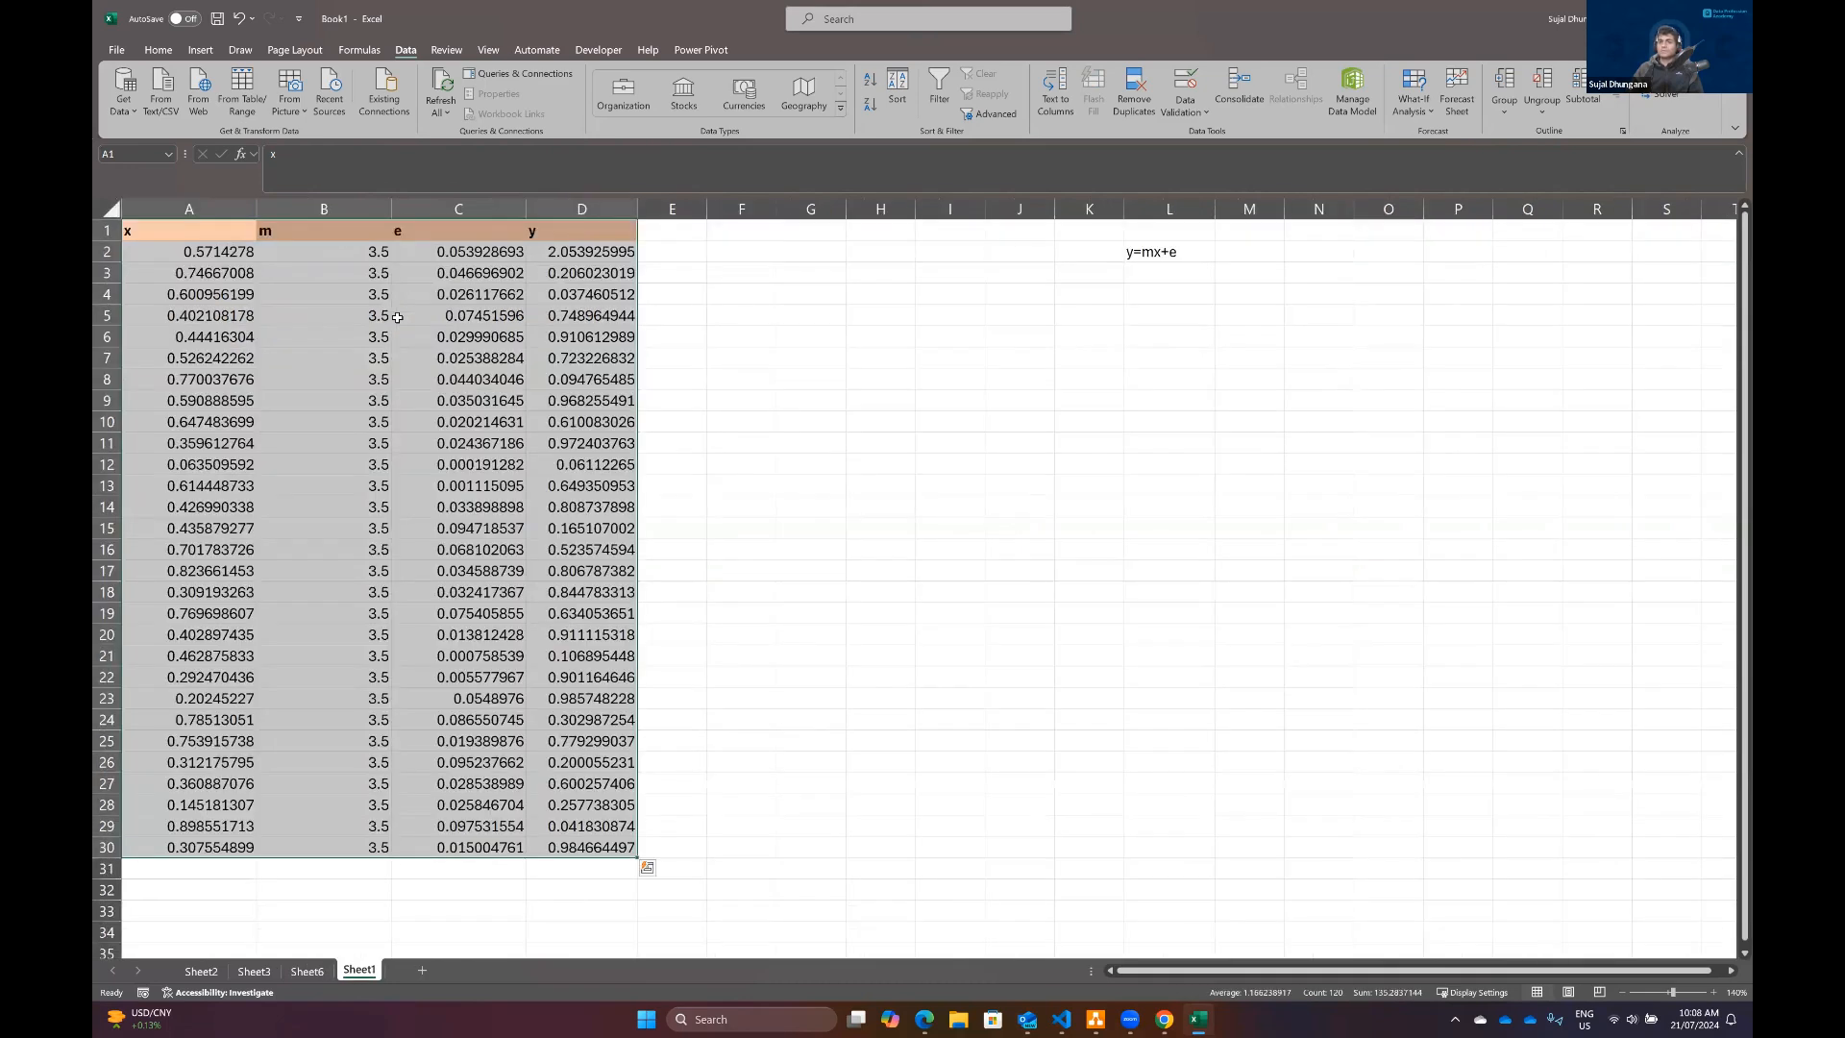
click(397, 317)
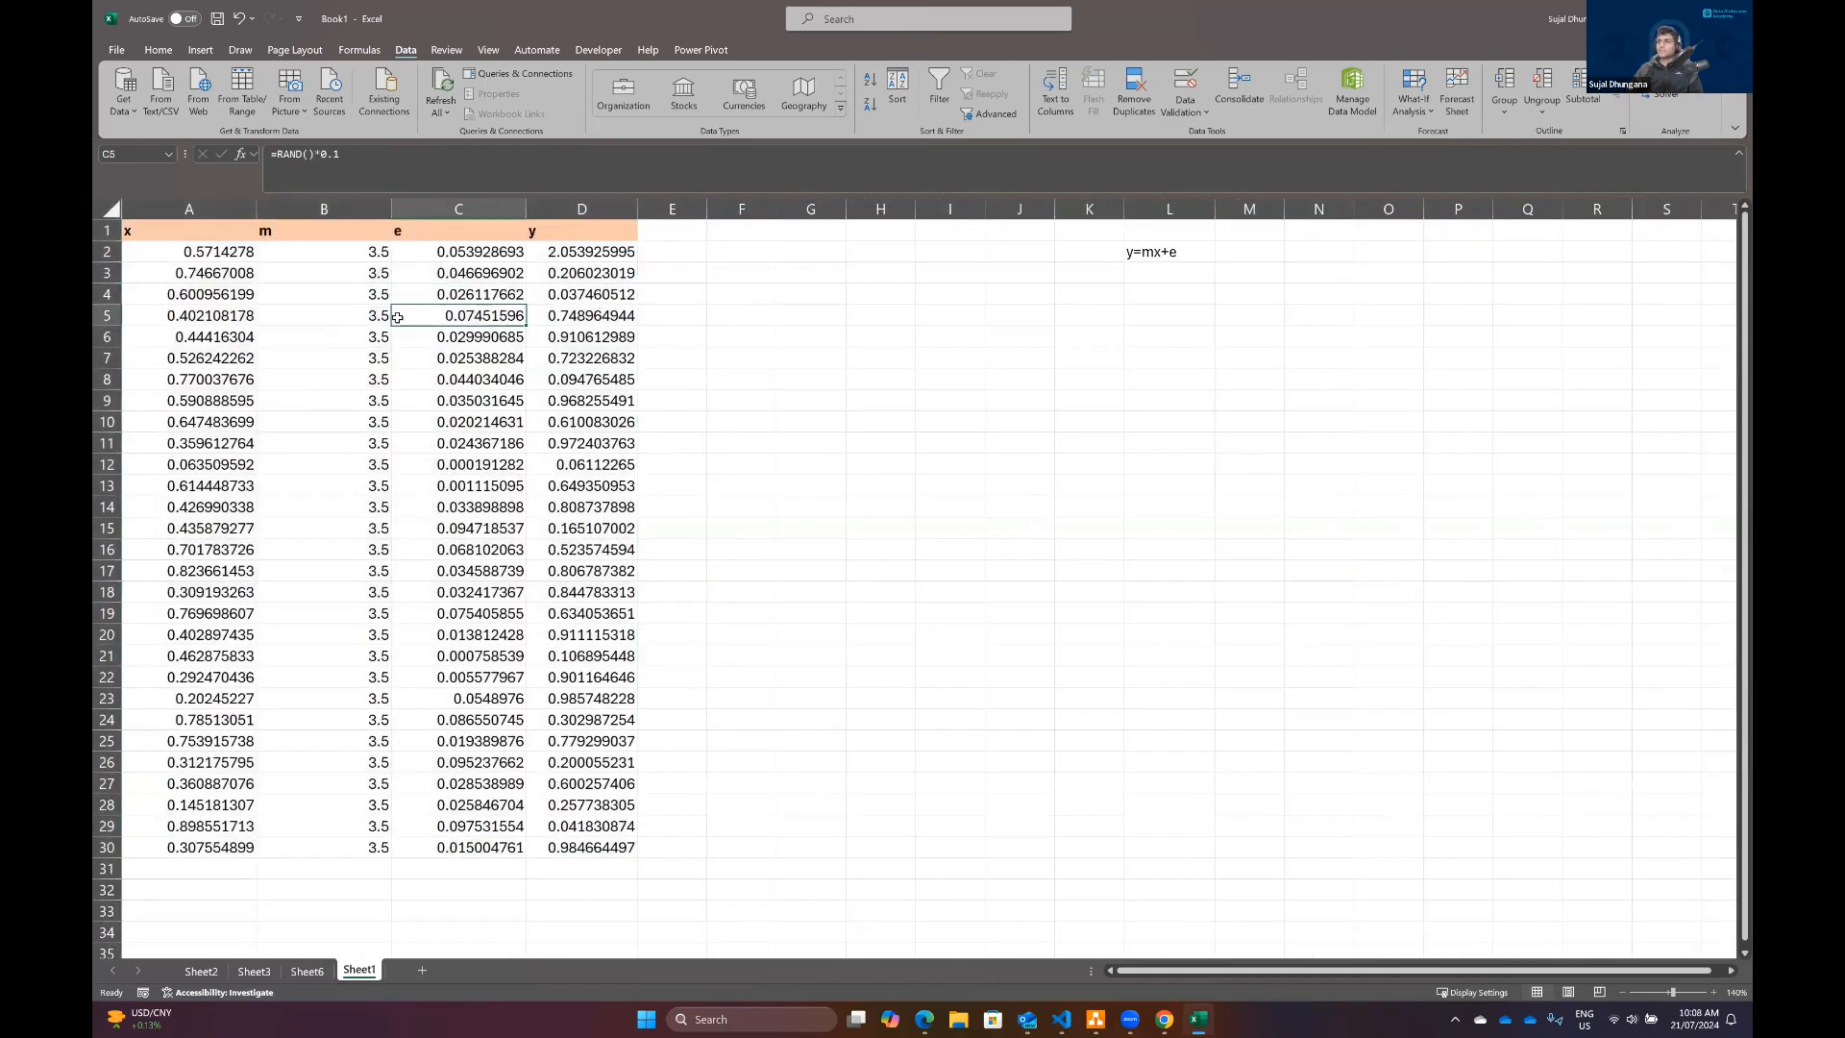
click(202, 229)
click(1676, 74)
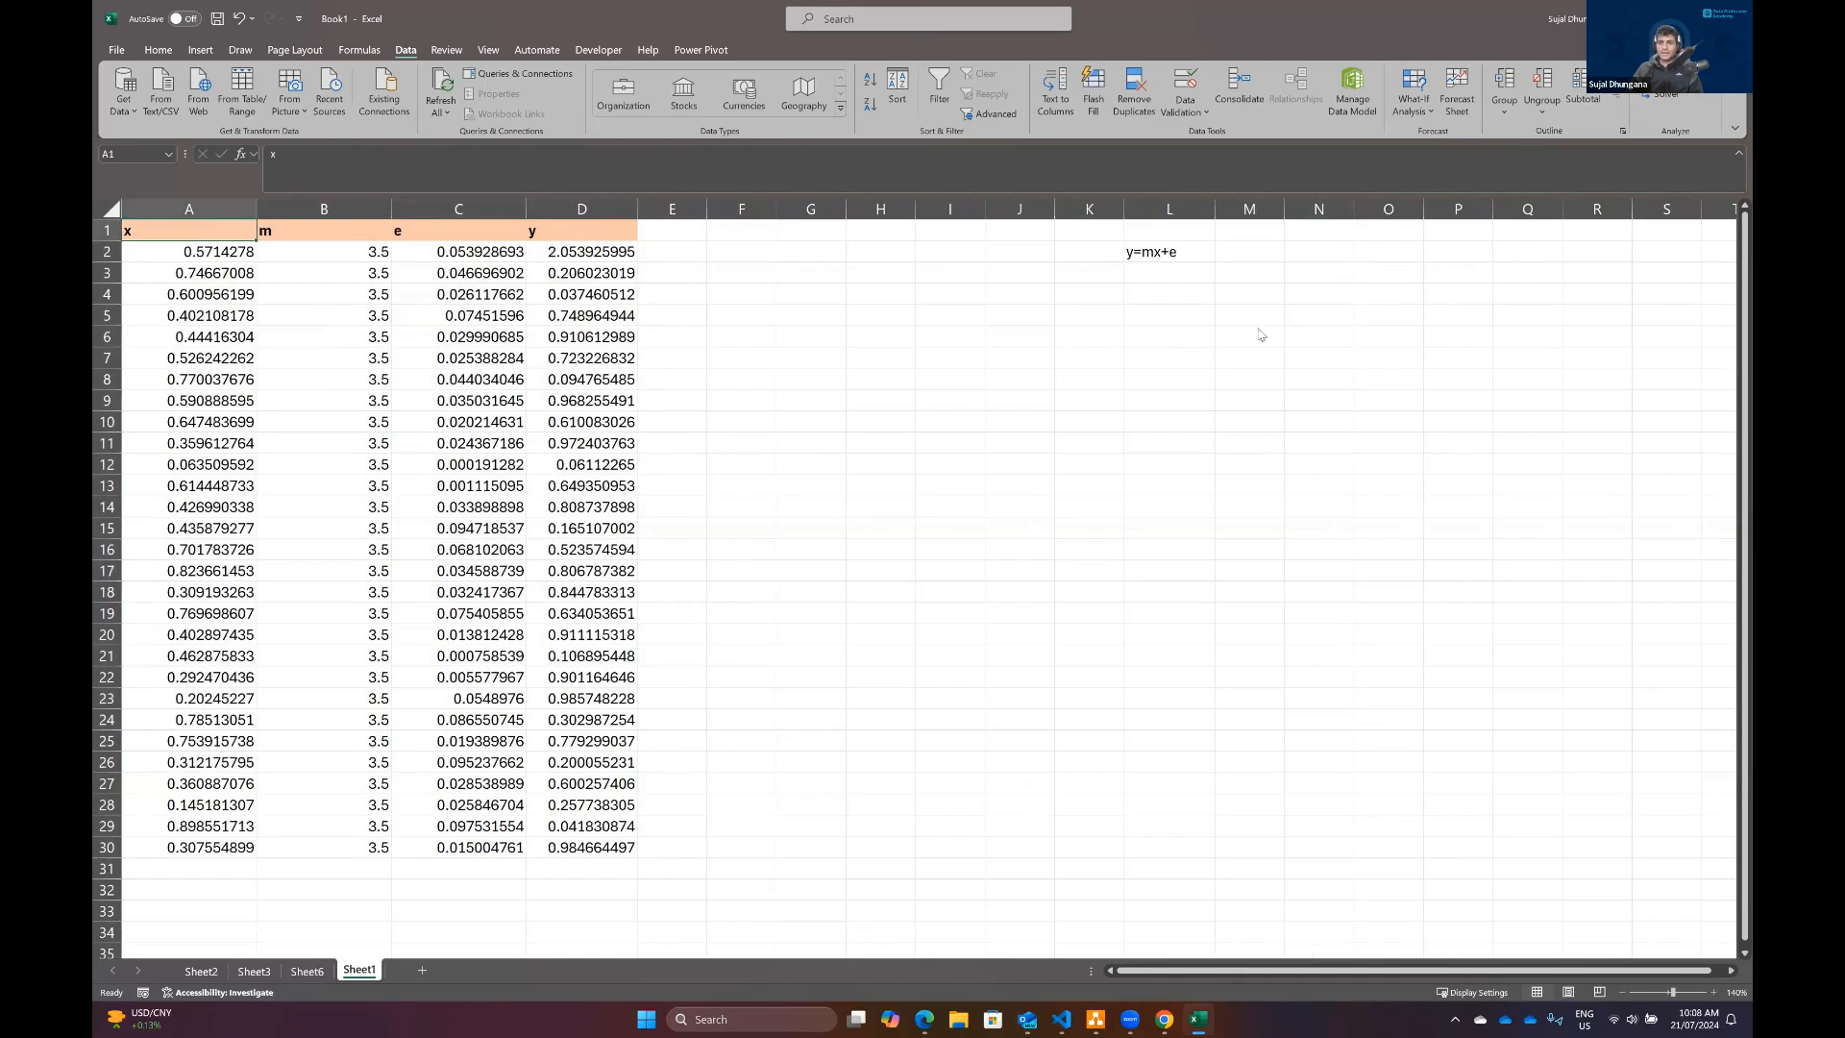
scroll(1067, 322, down, 3)
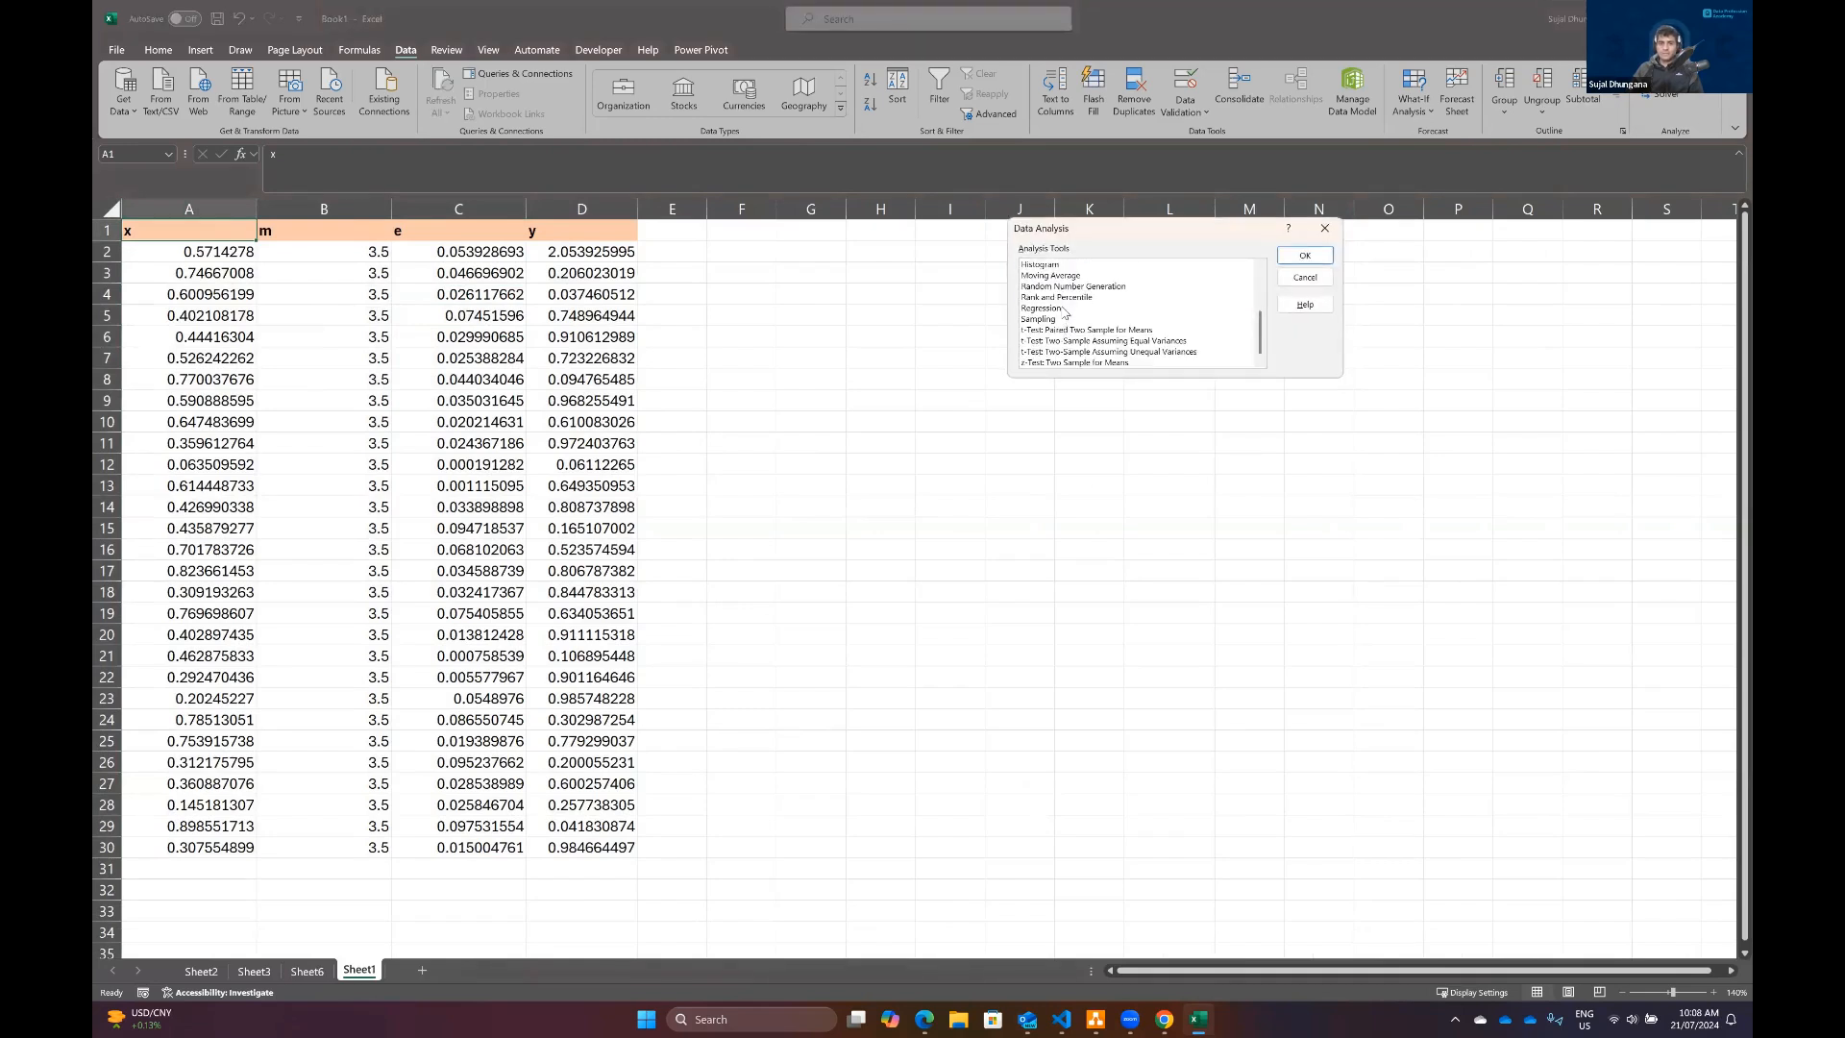
click(1042, 308)
click(1305, 255)
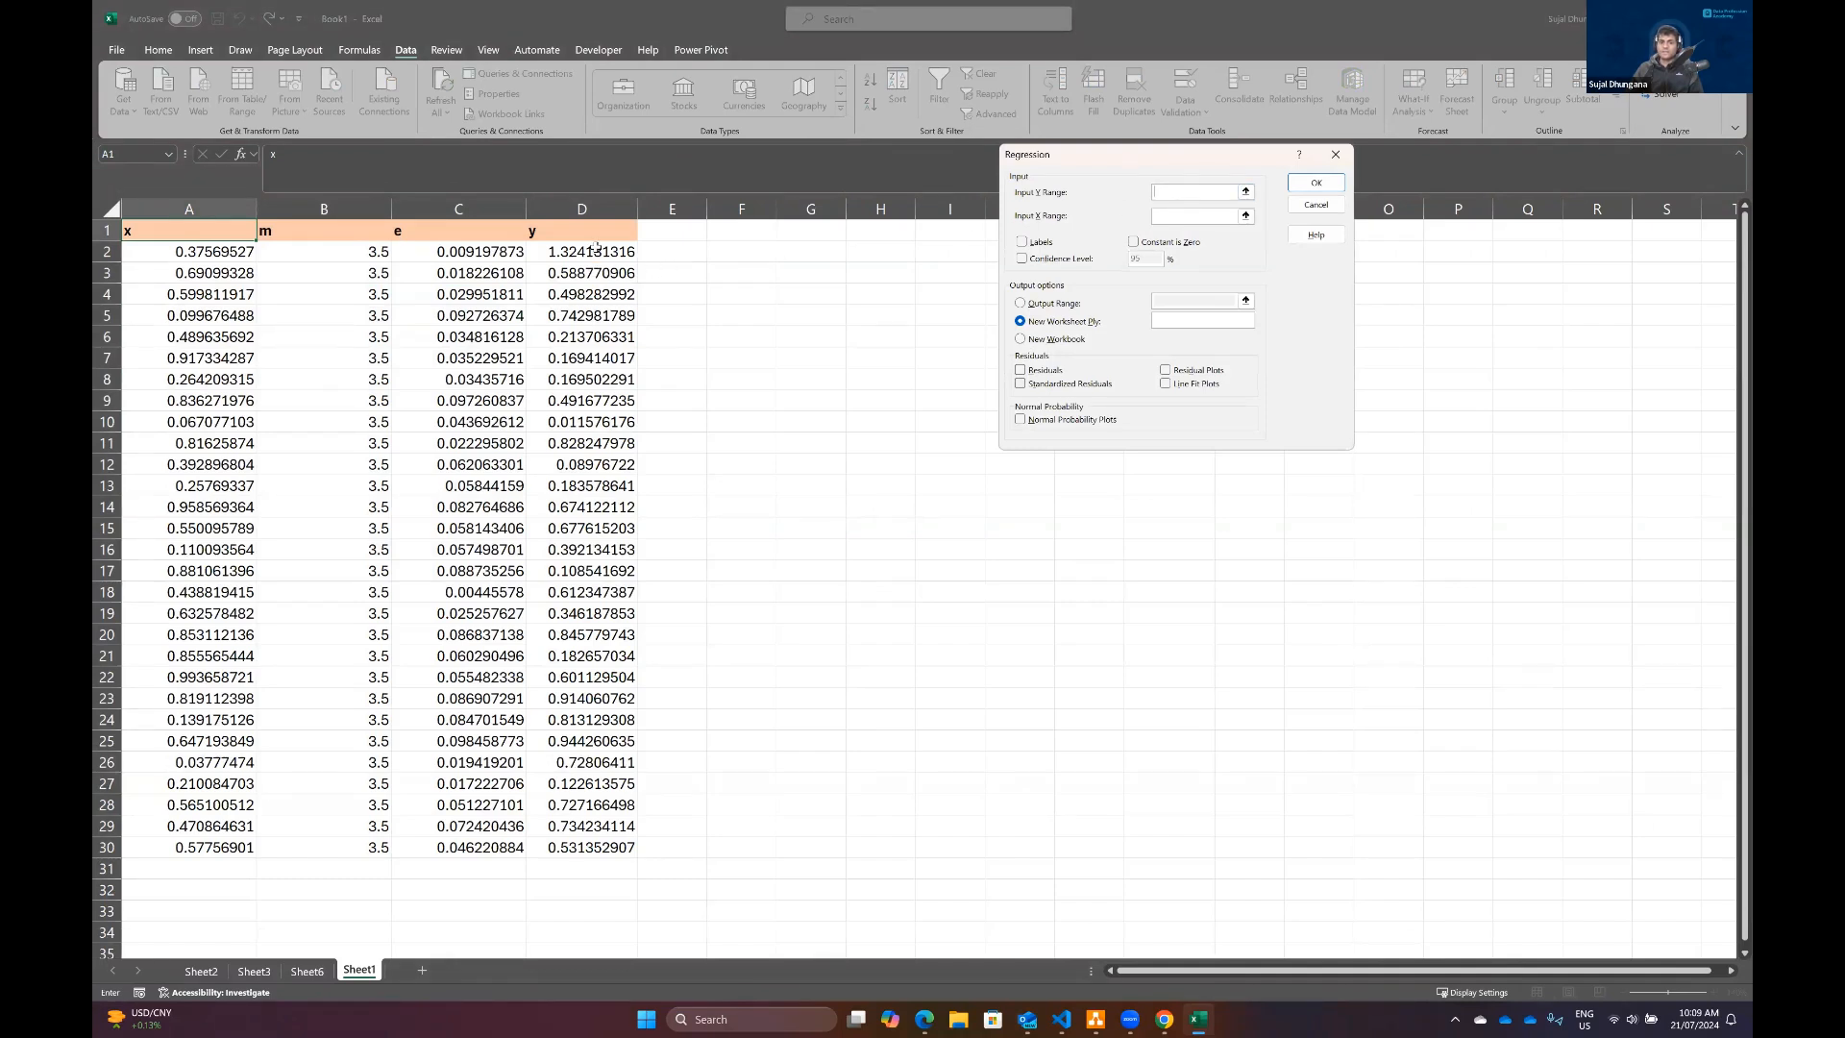
click(588, 231)
key(ctrl+shift+Down)
Step: Run the Regression with input X range A1:A30, labels and line fit plots enabled, outputting to a new worksheet
click(1199, 216)
click(156, 236)
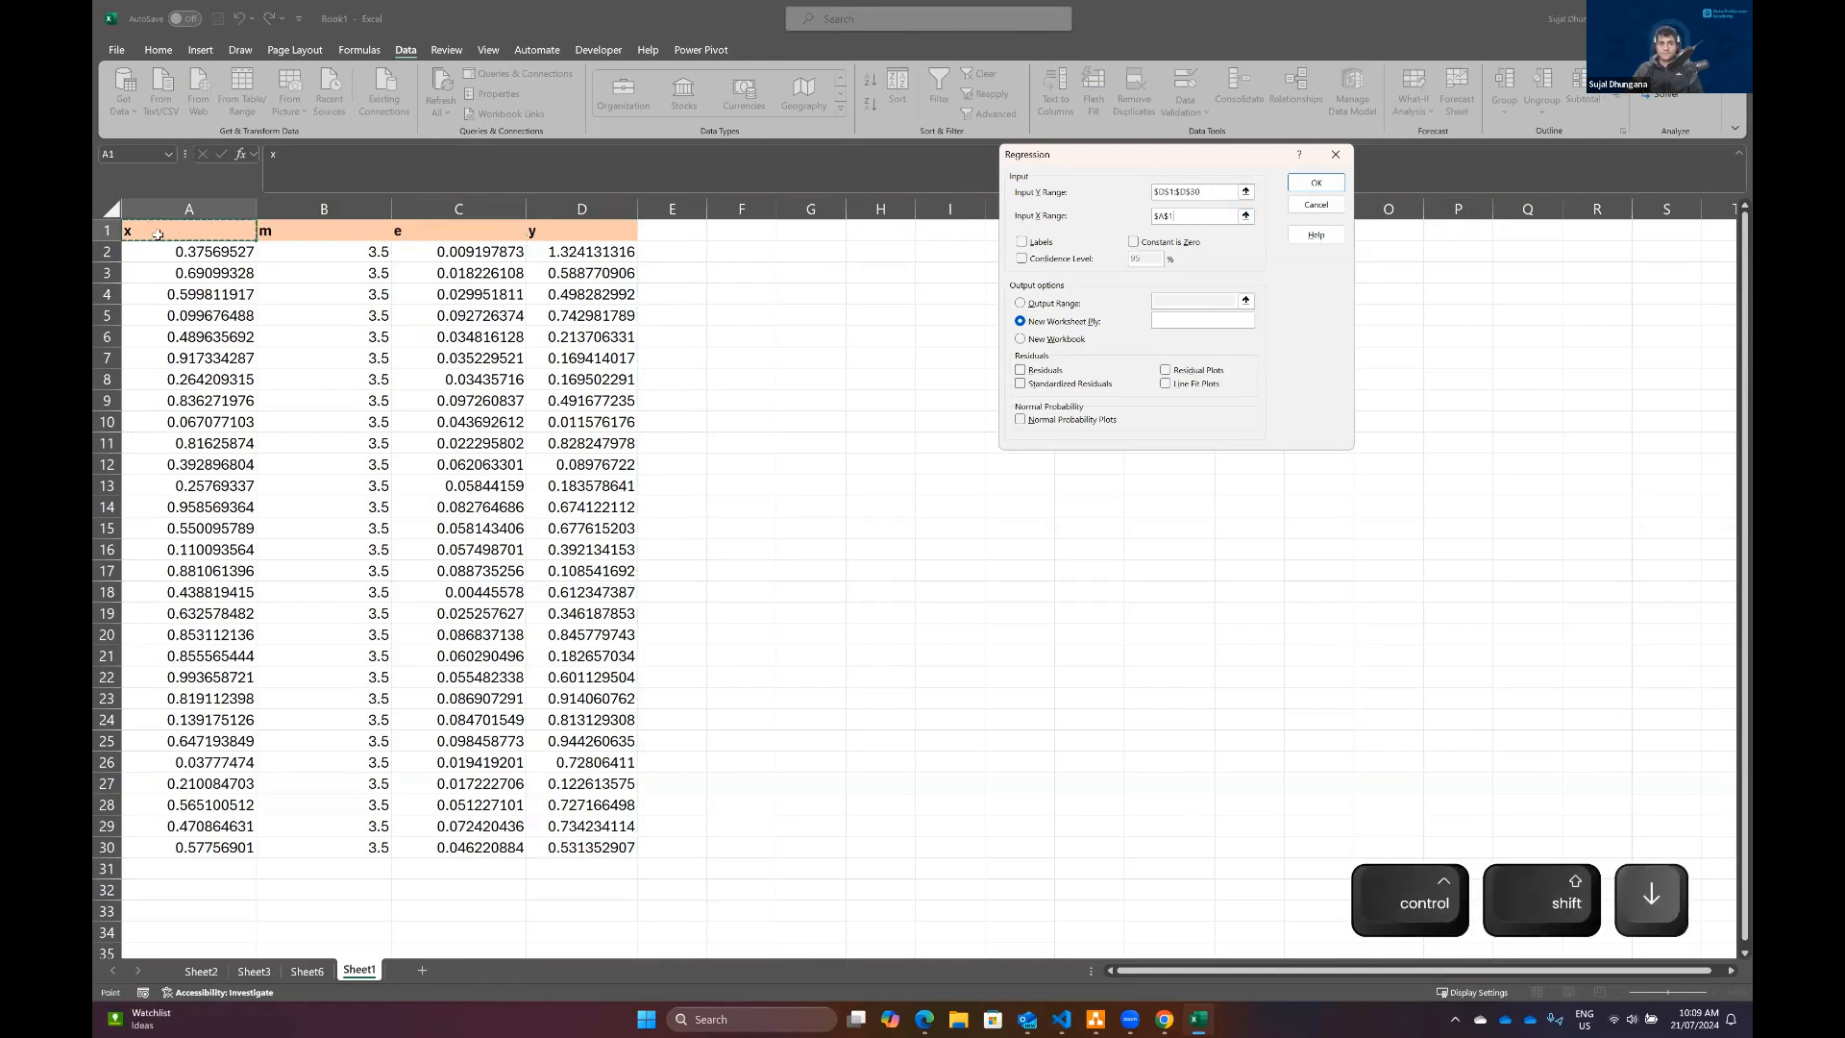
key(ctrl+shift+Down)
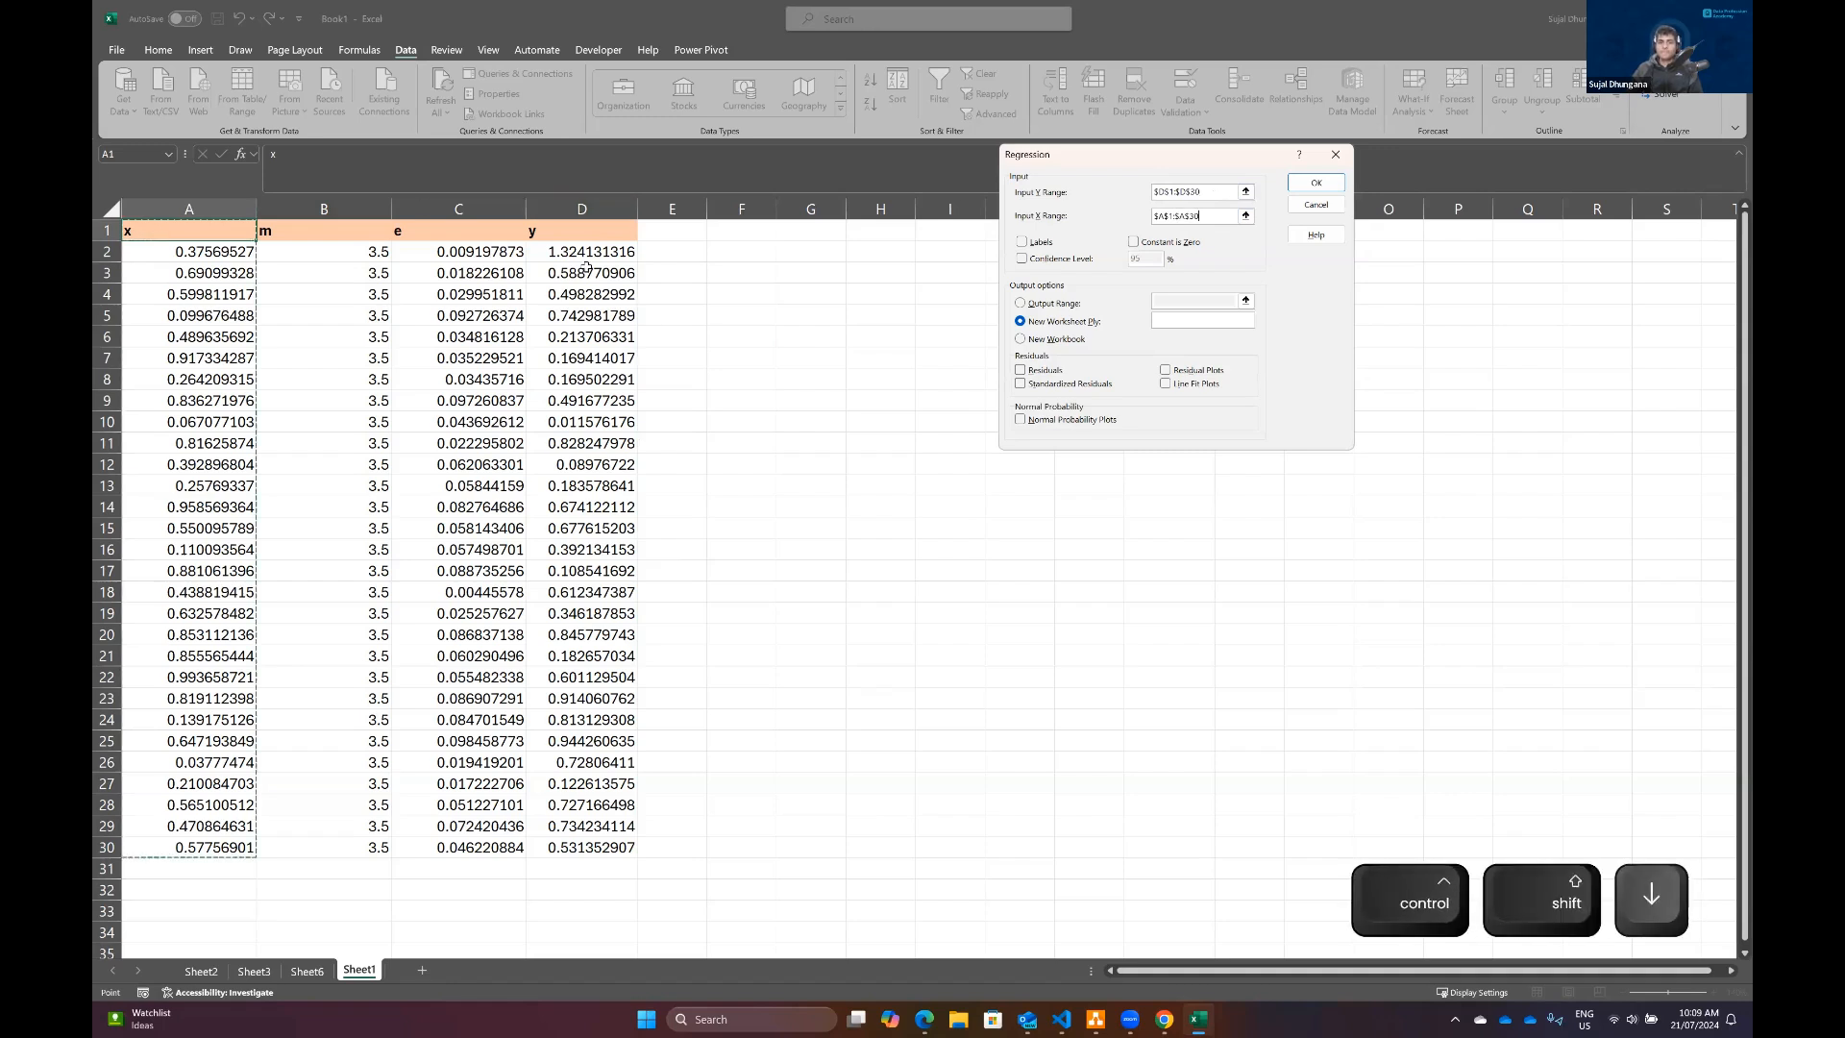
click(1023, 243)
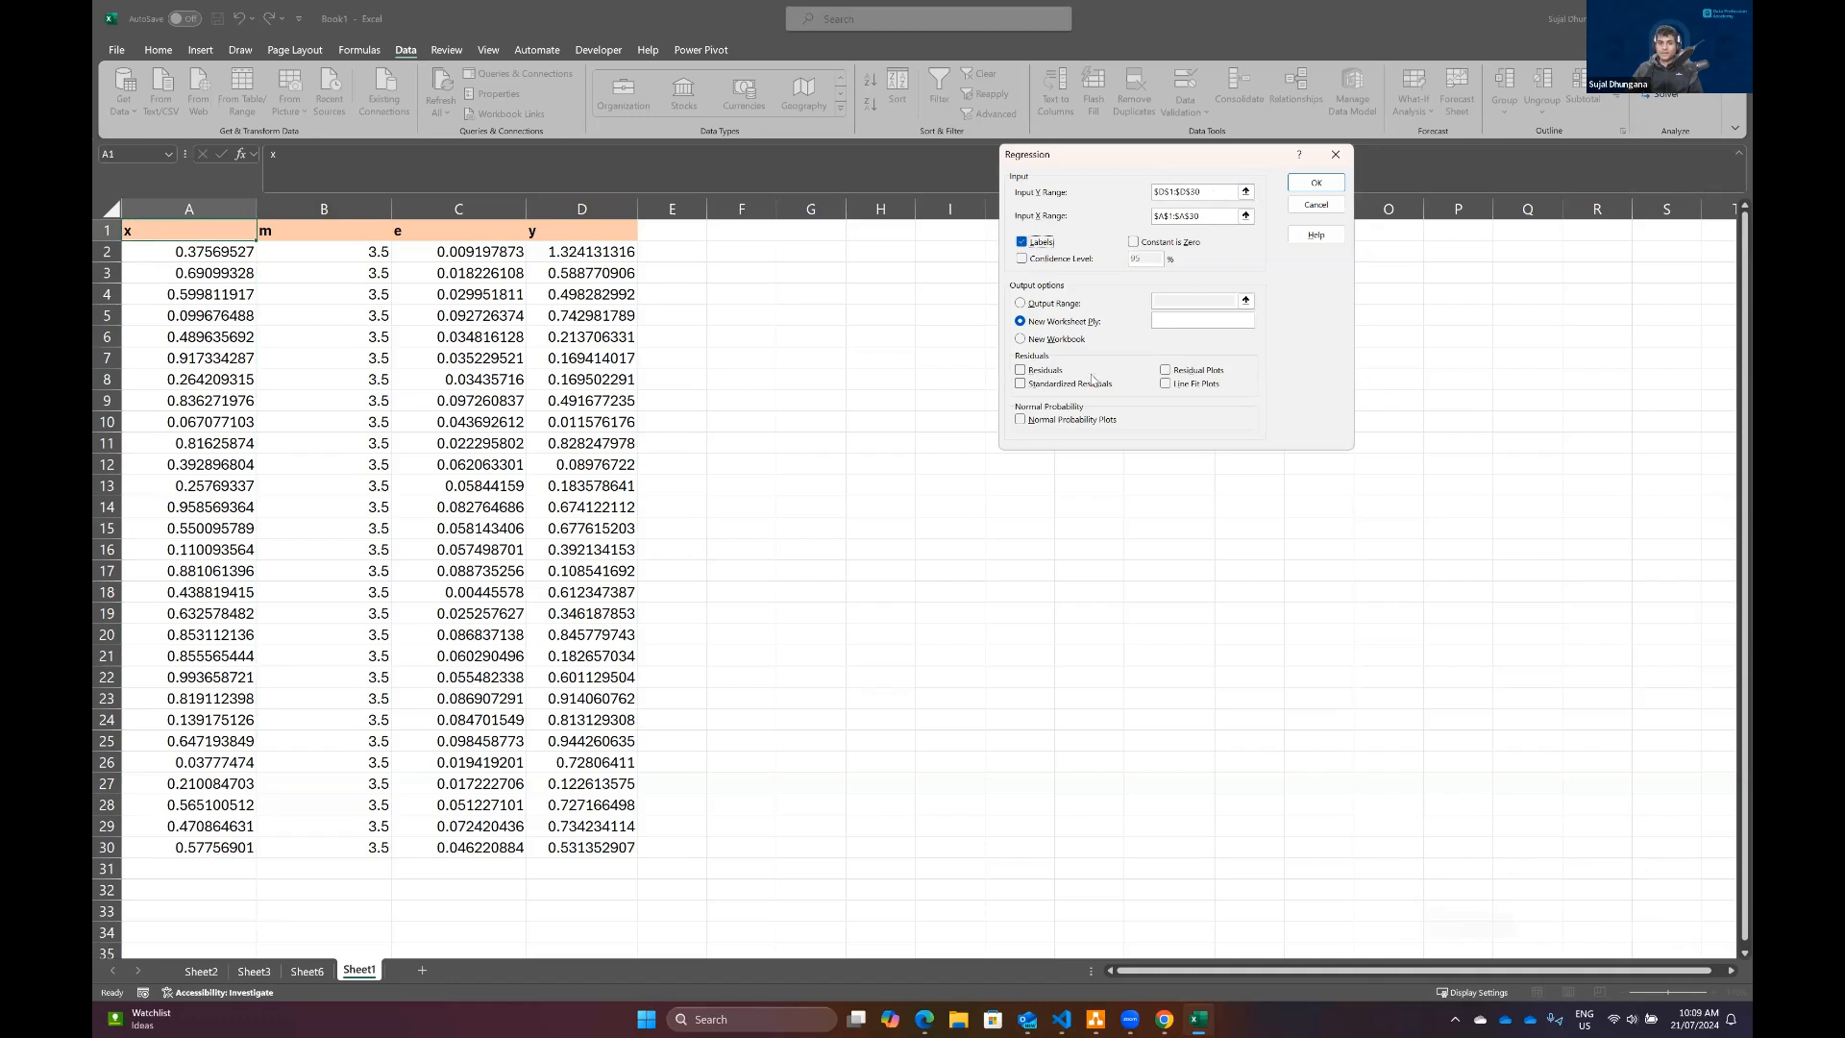
click(1168, 385)
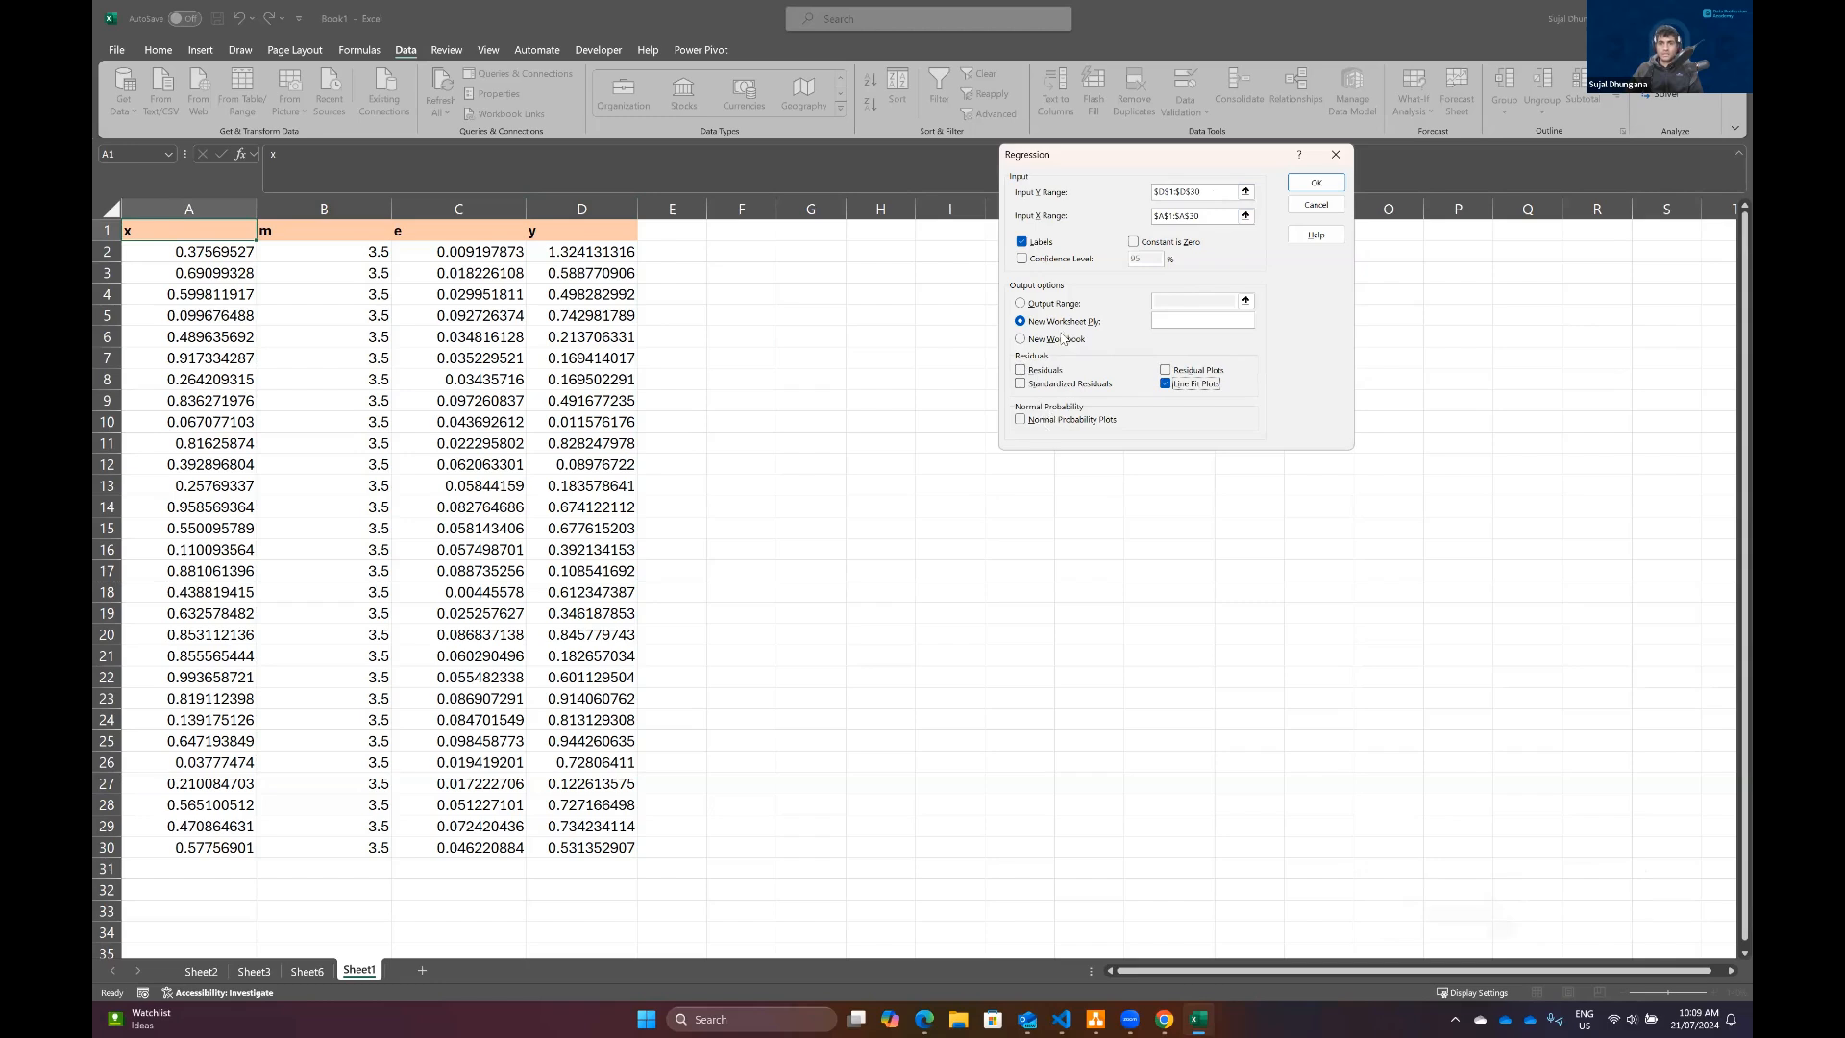
click(1314, 183)
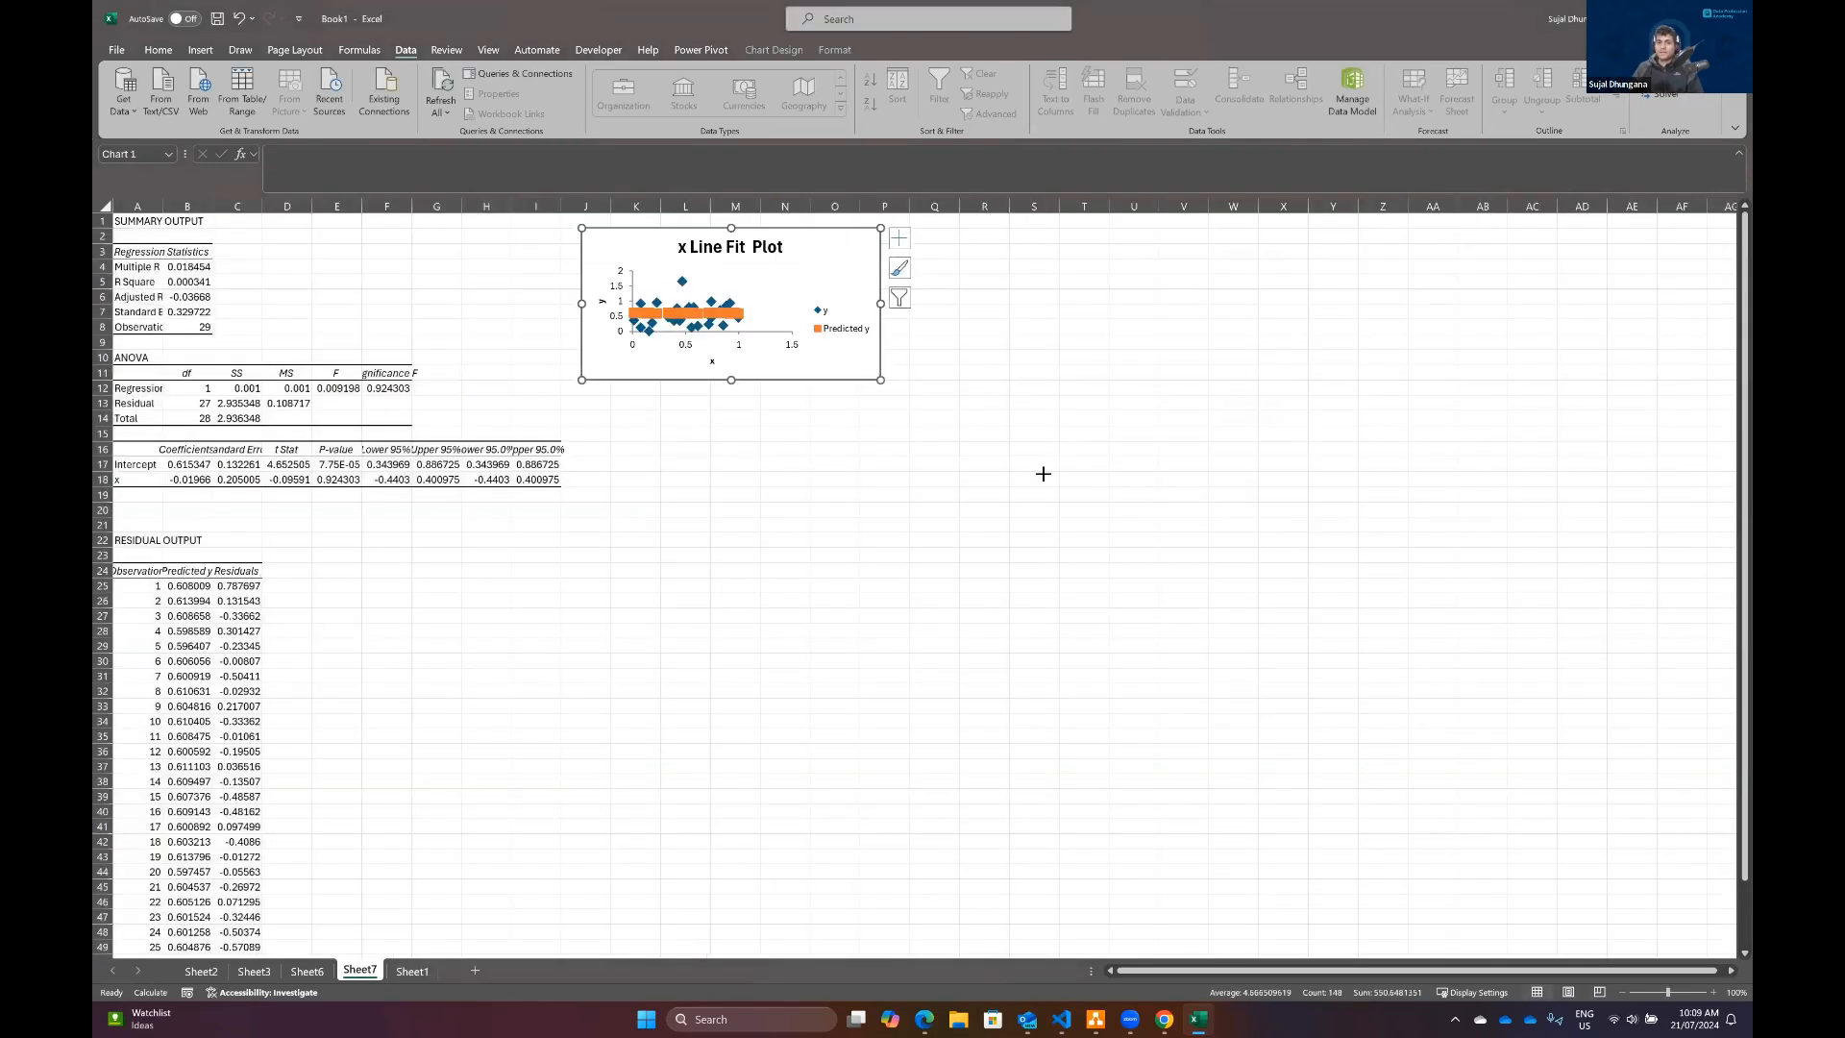
Step: Enlarge the x Line Fit Plot chart and reposition it farther from the regression tables
drag(1283, 645, 1284, 644)
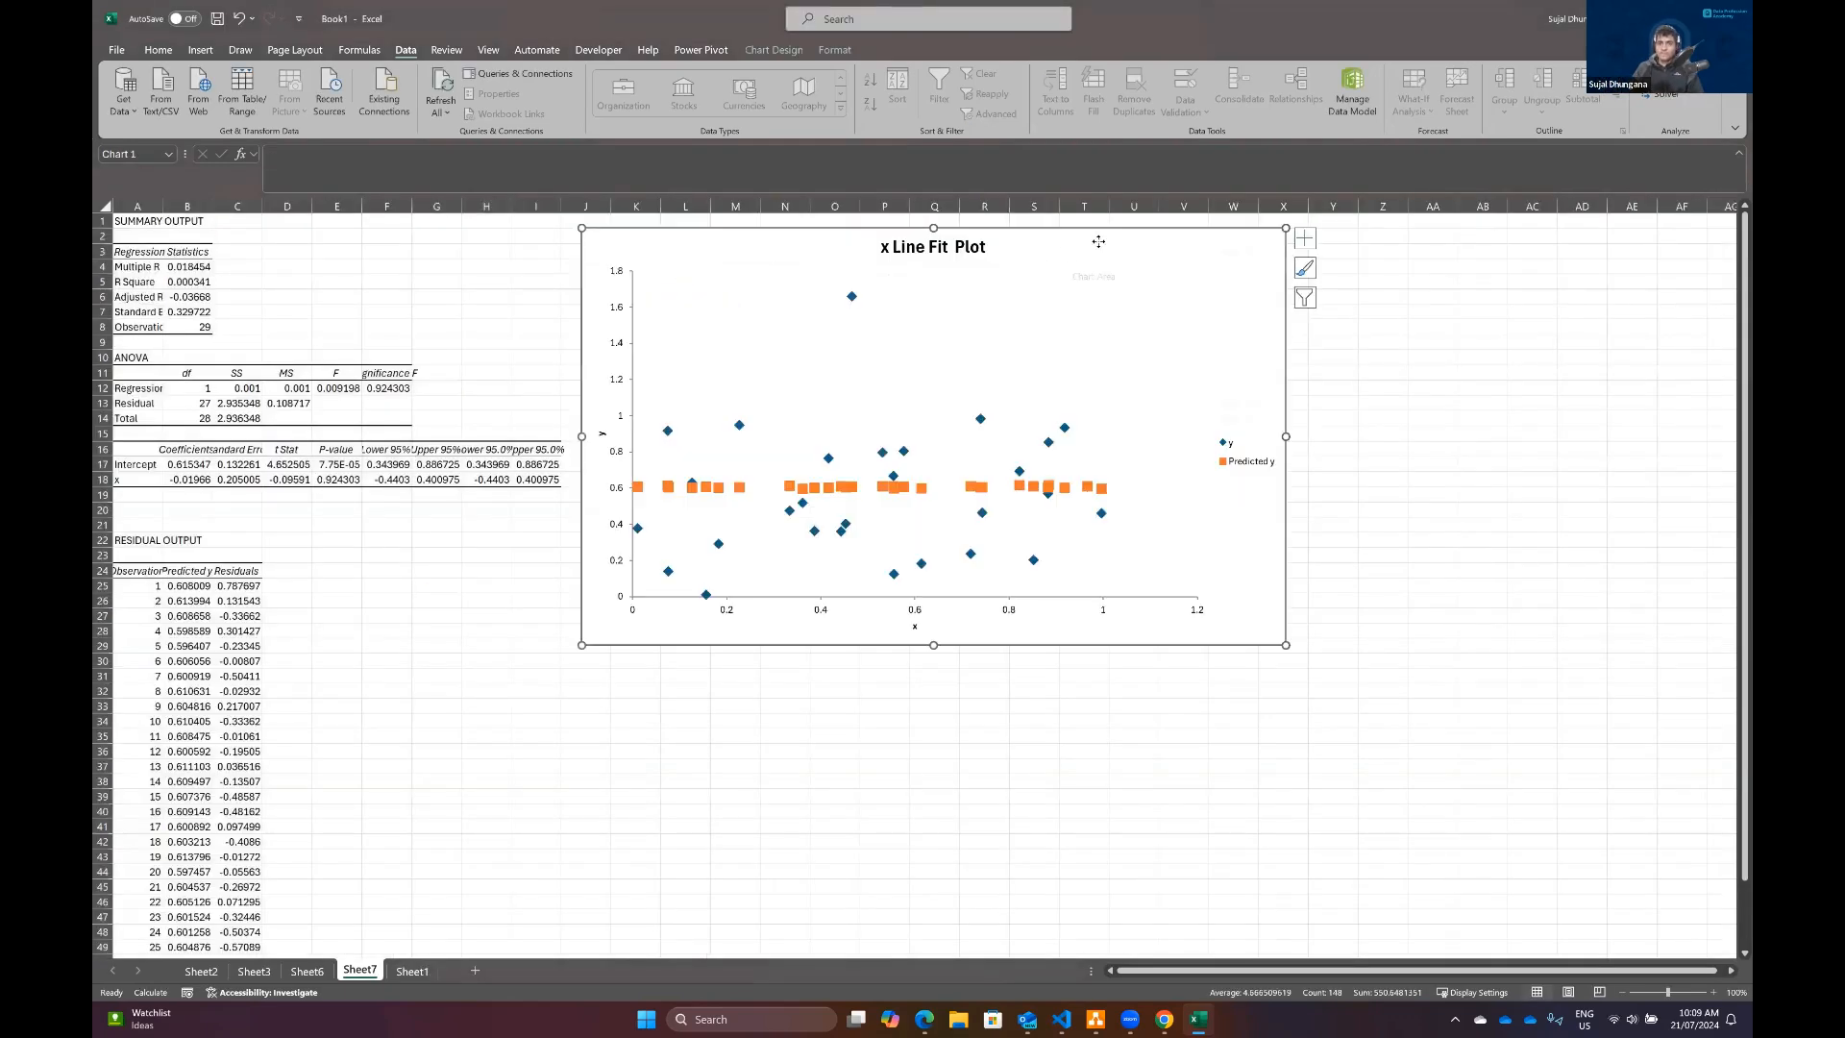
drag(1097, 244, 1282, 257)
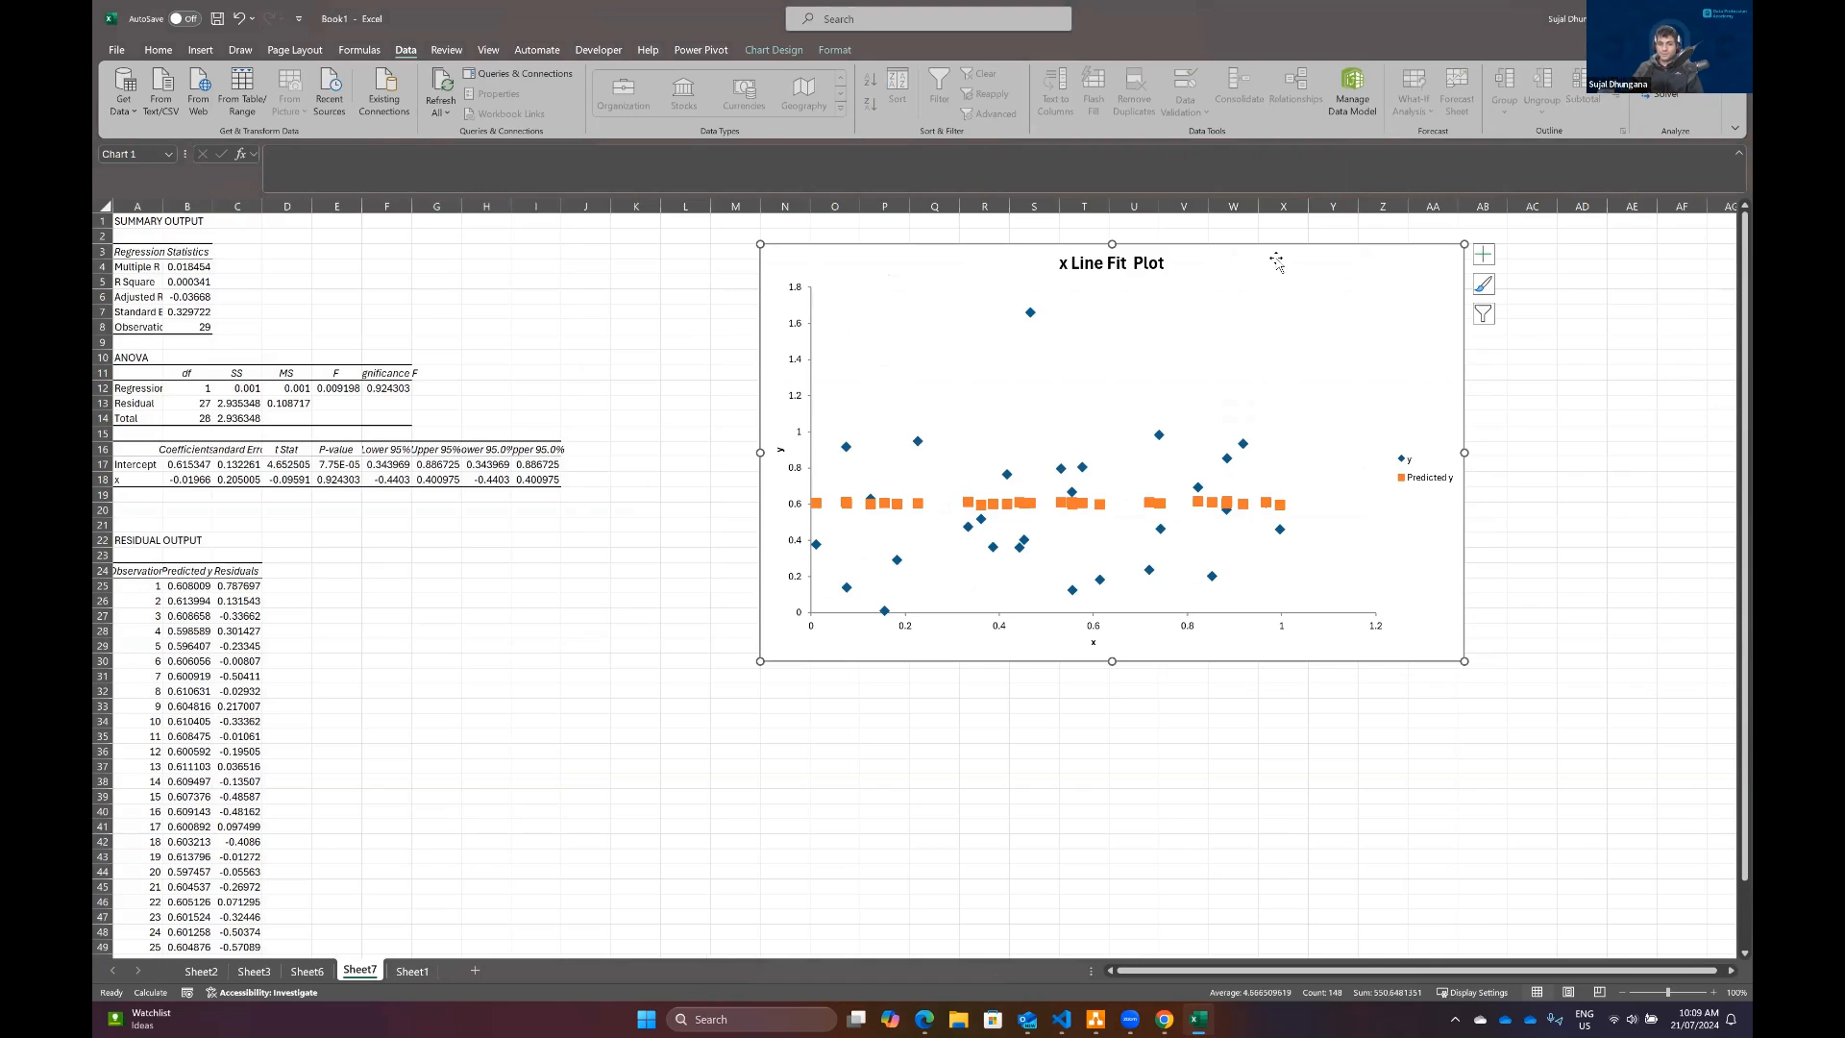
Step: Widen columns A to I of the regression output to fit their full labels and values
click(1706, 994)
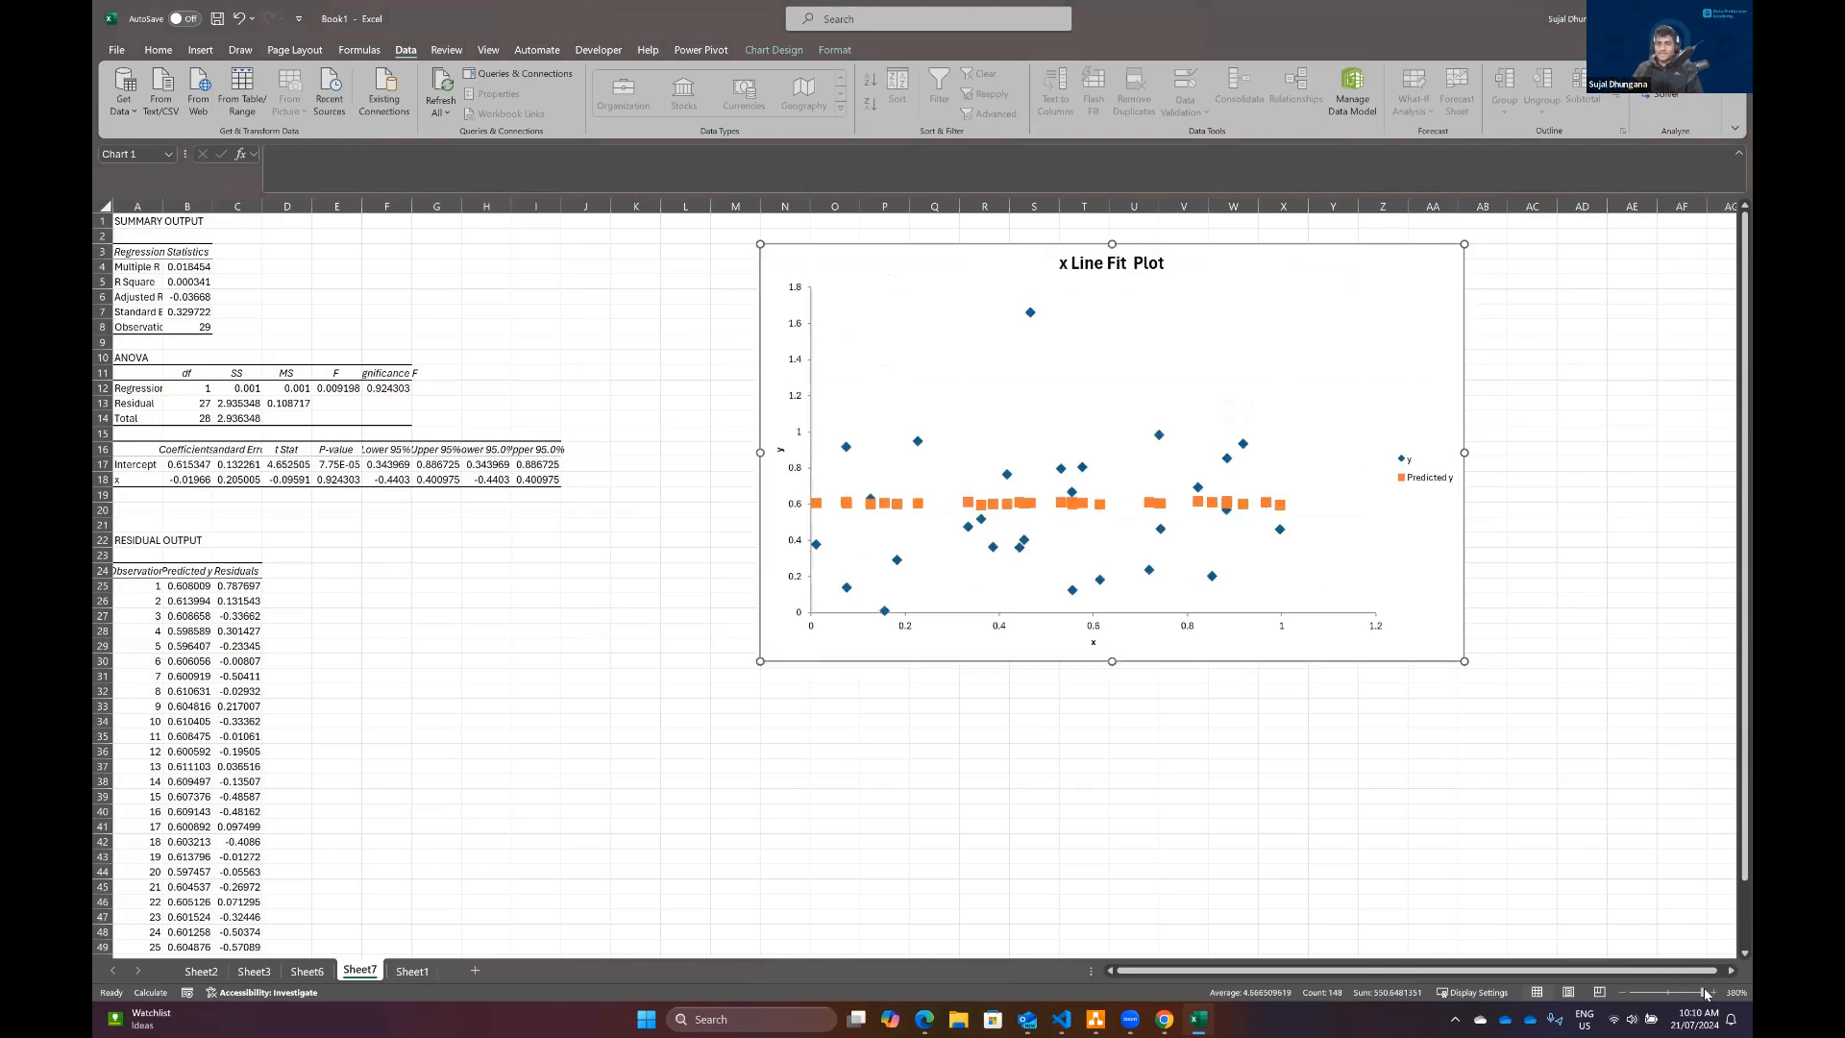
click(1621, 992)
click(1621, 992)
click(1621, 991)
click(1621, 992)
click(1621, 992)
click(1621, 991)
click(1620, 990)
click(1620, 989)
click(1620, 989)
click(1620, 990)
click(1620, 990)
click(1620, 990)
click(1620, 990)
click(1620, 990)
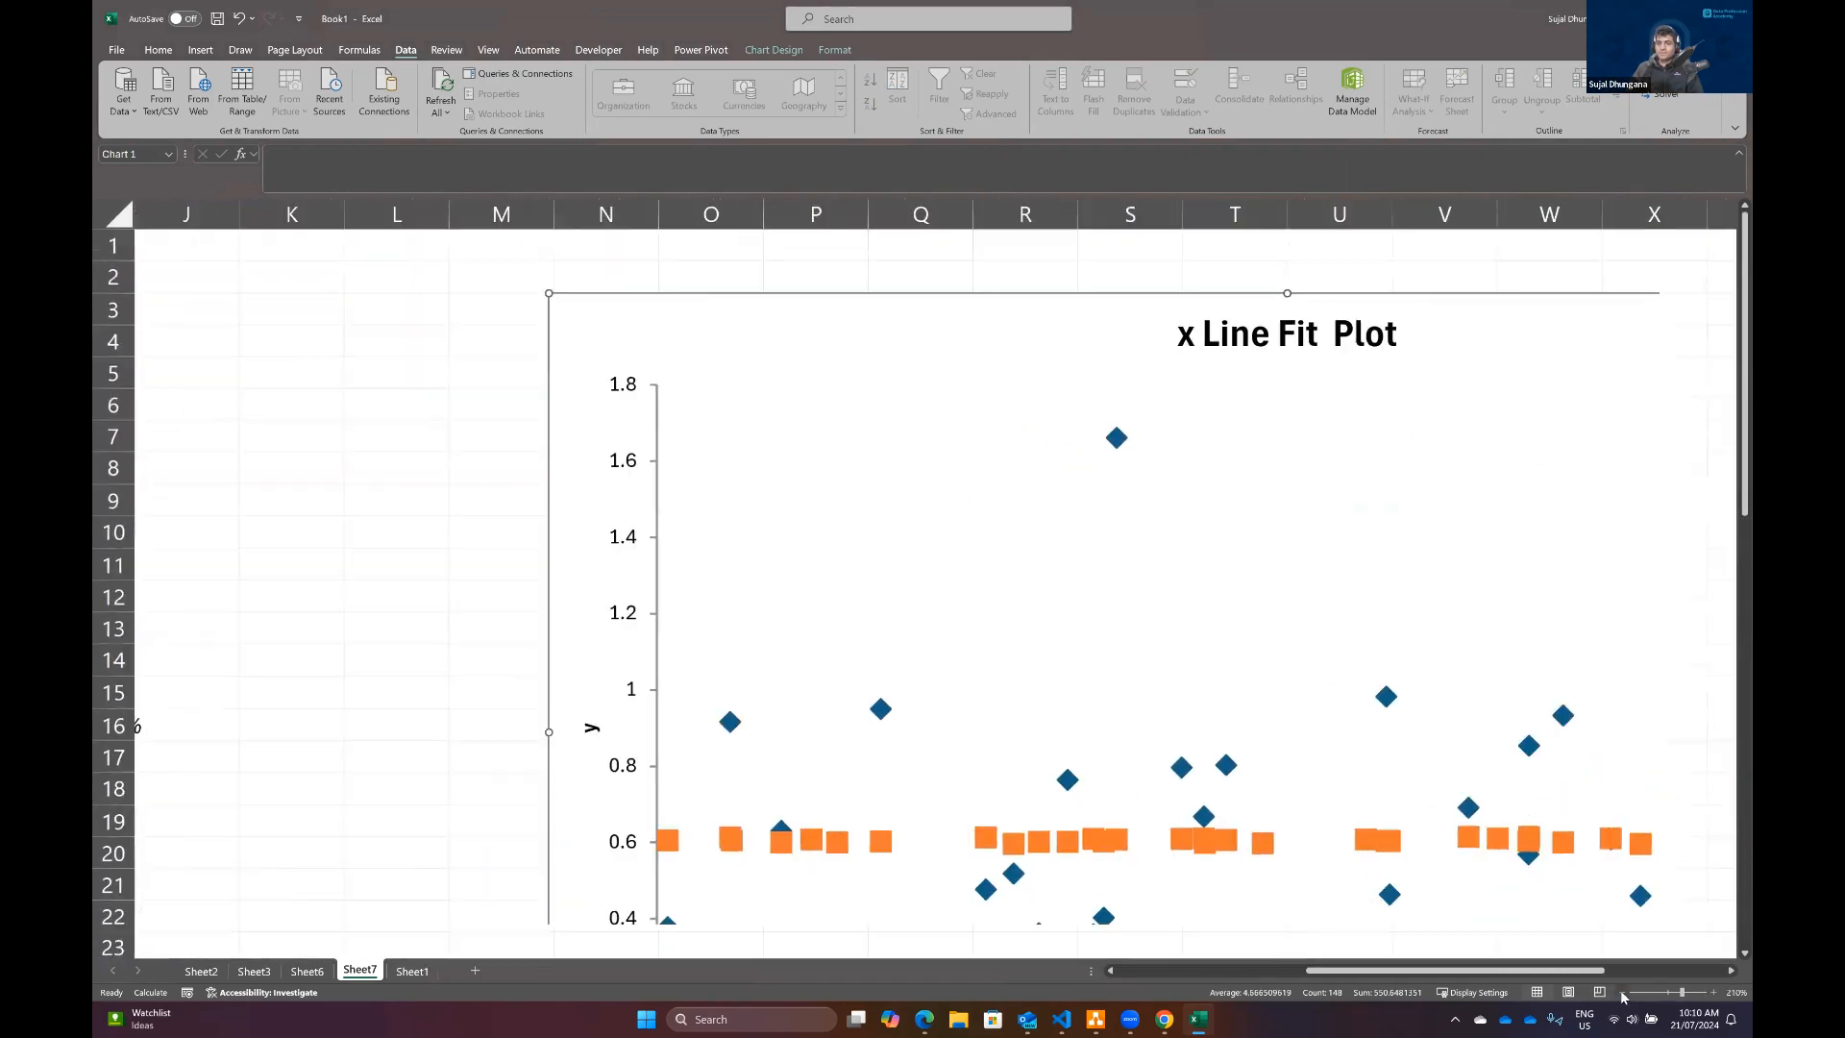
click(1620, 990)
click(1620, 990)
click(1620, 990)
click(1620, 990)
click(1620, 990)
click(1620, 989)
click(1620, 990)
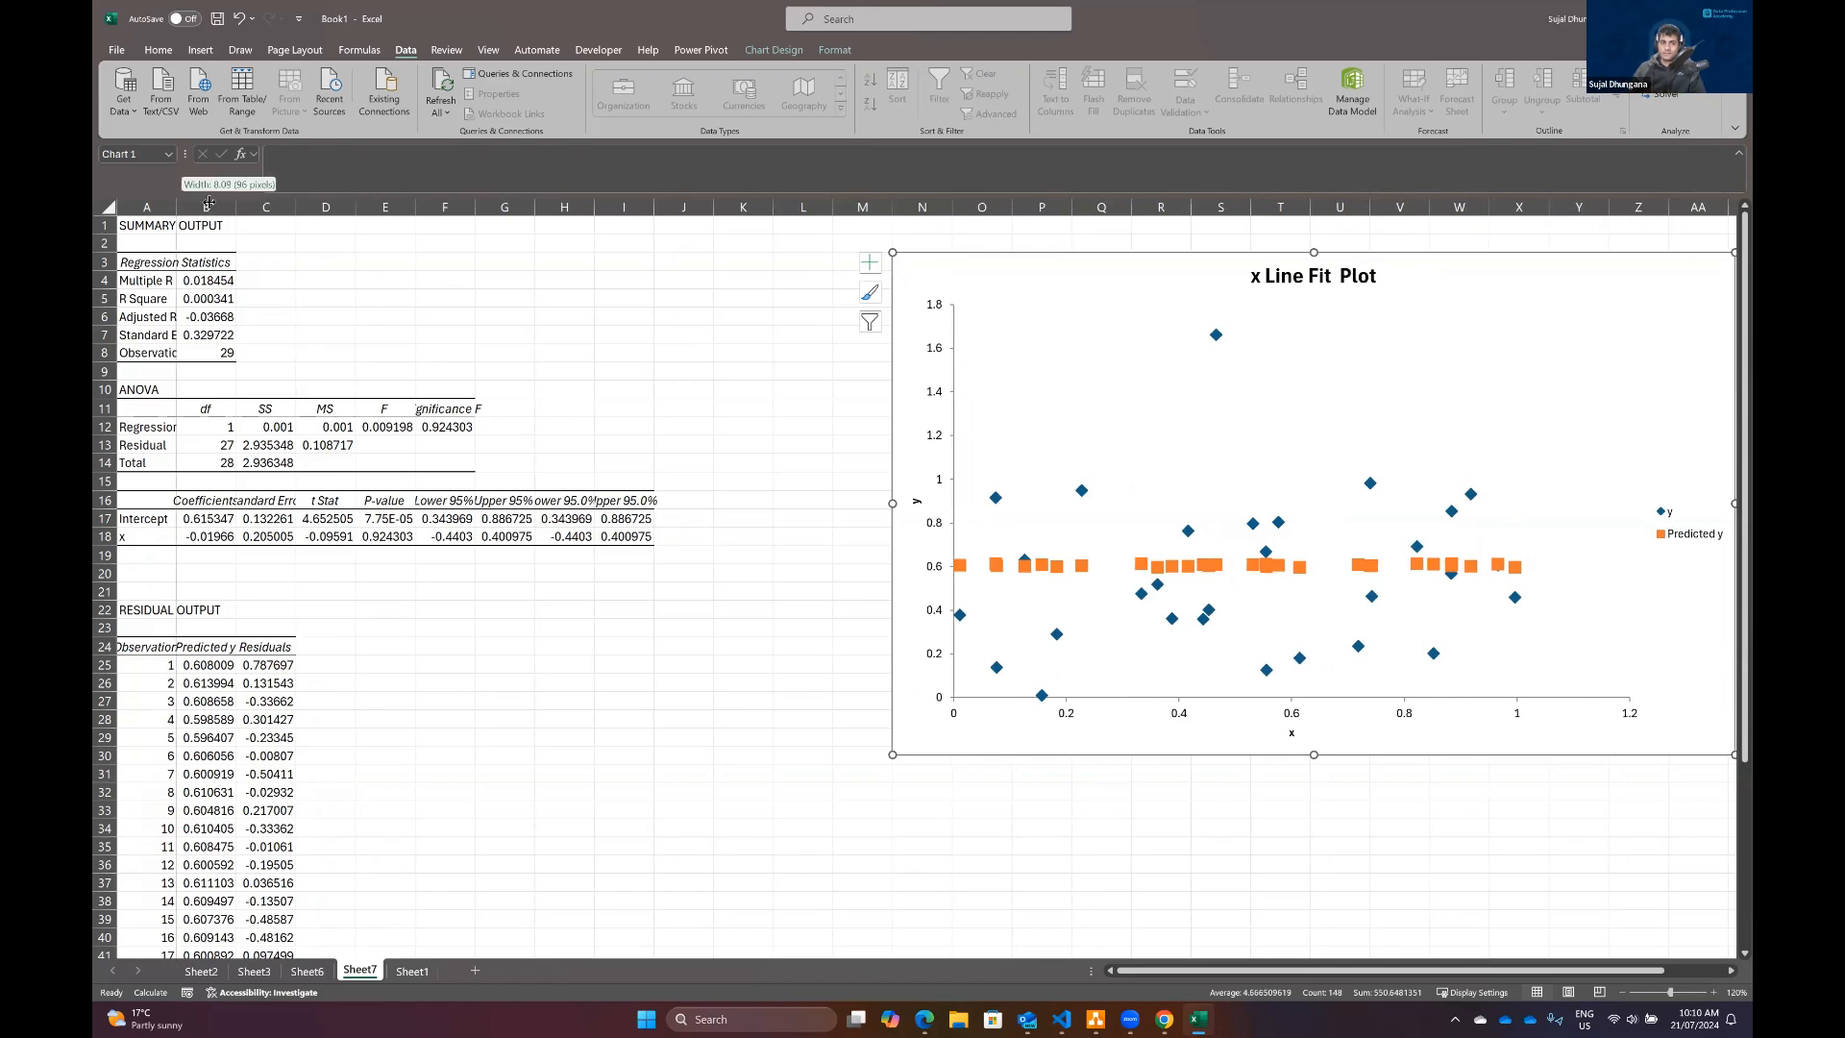
double_click(179, 204)
drag(277, 206, 307, 206)
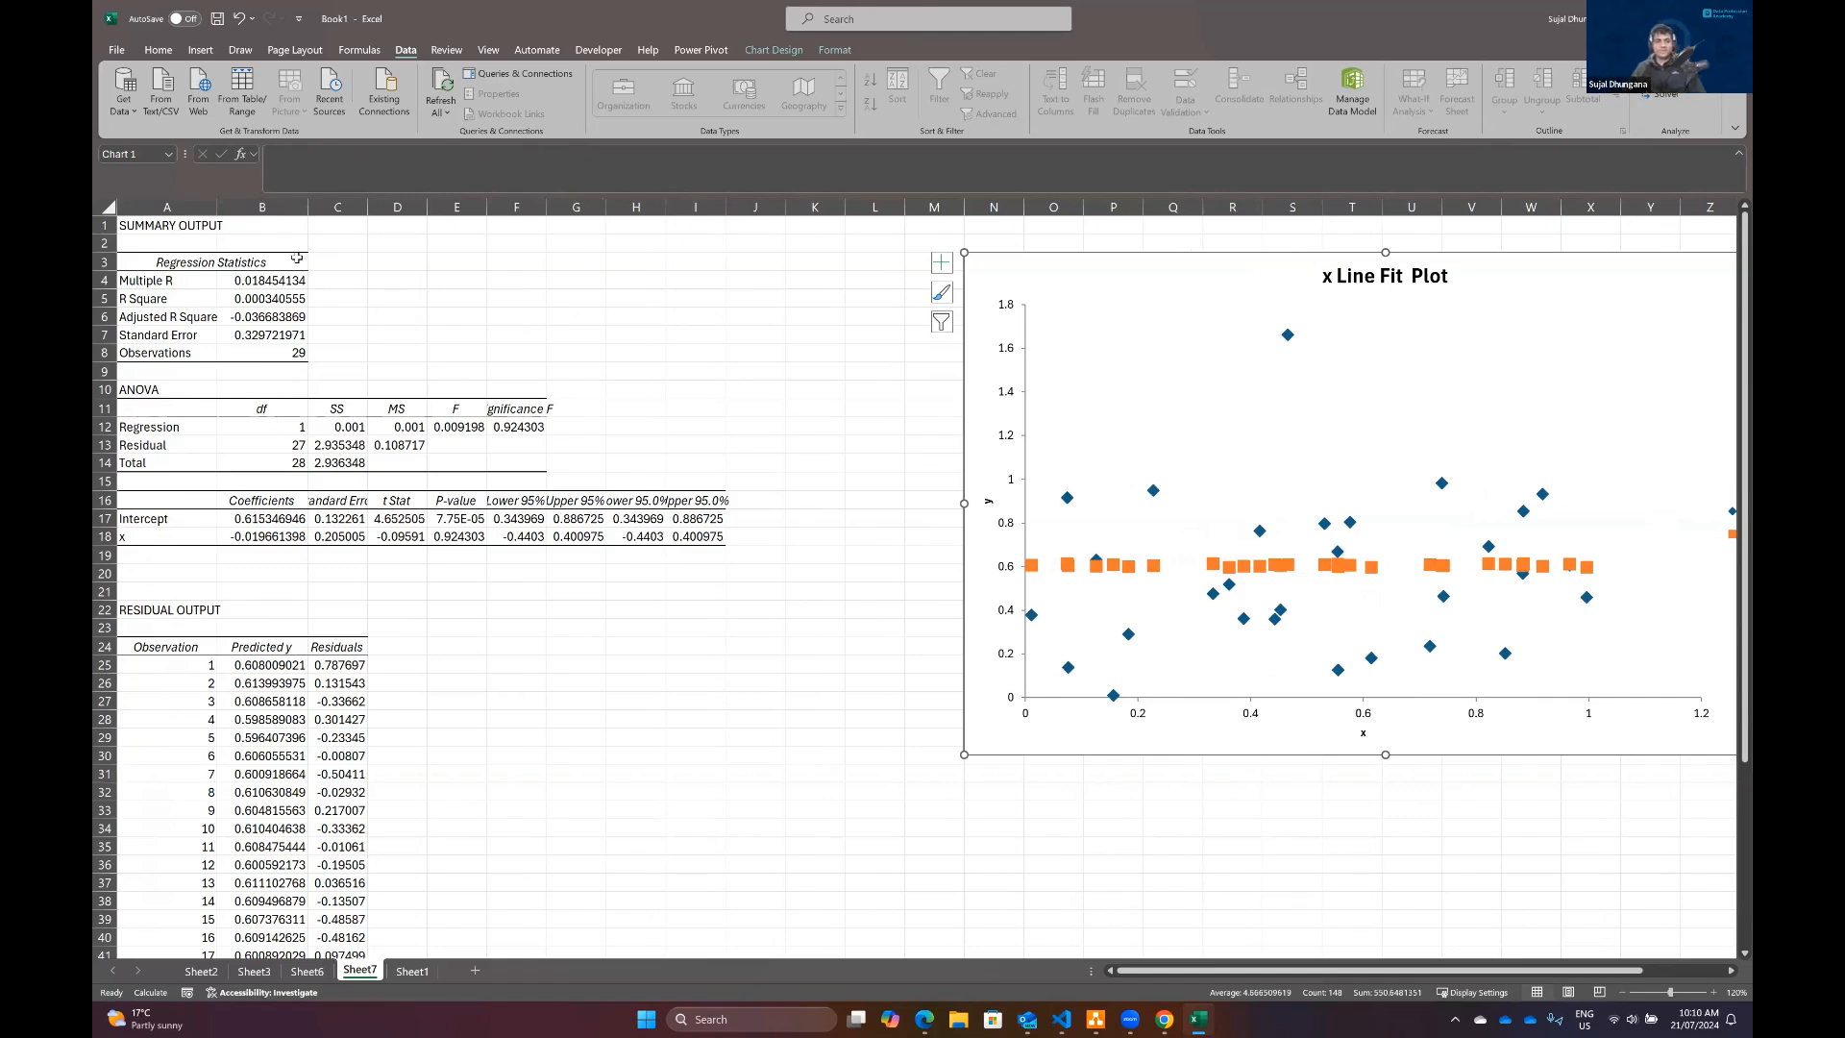
drag(216, 206, 720, 209)
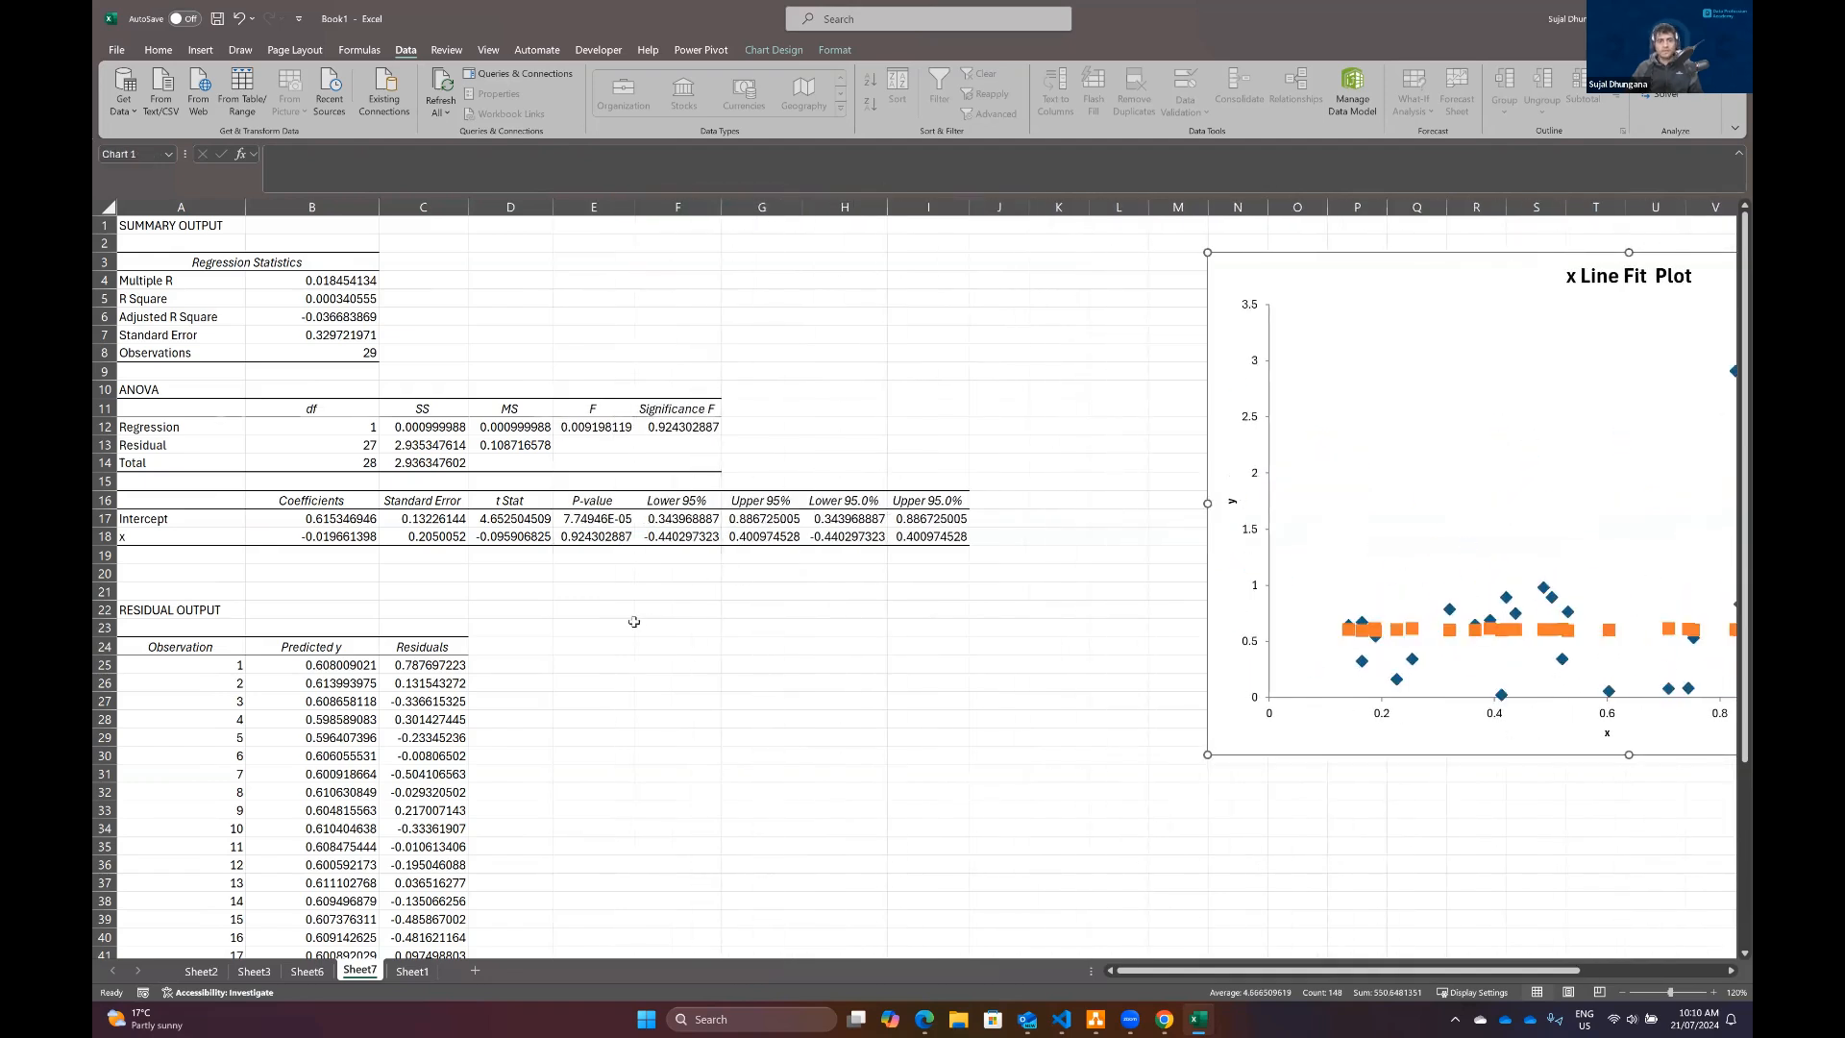
Step: Examine the regression output's R Square value and the P-value of the x coefficient
click(583, 538)
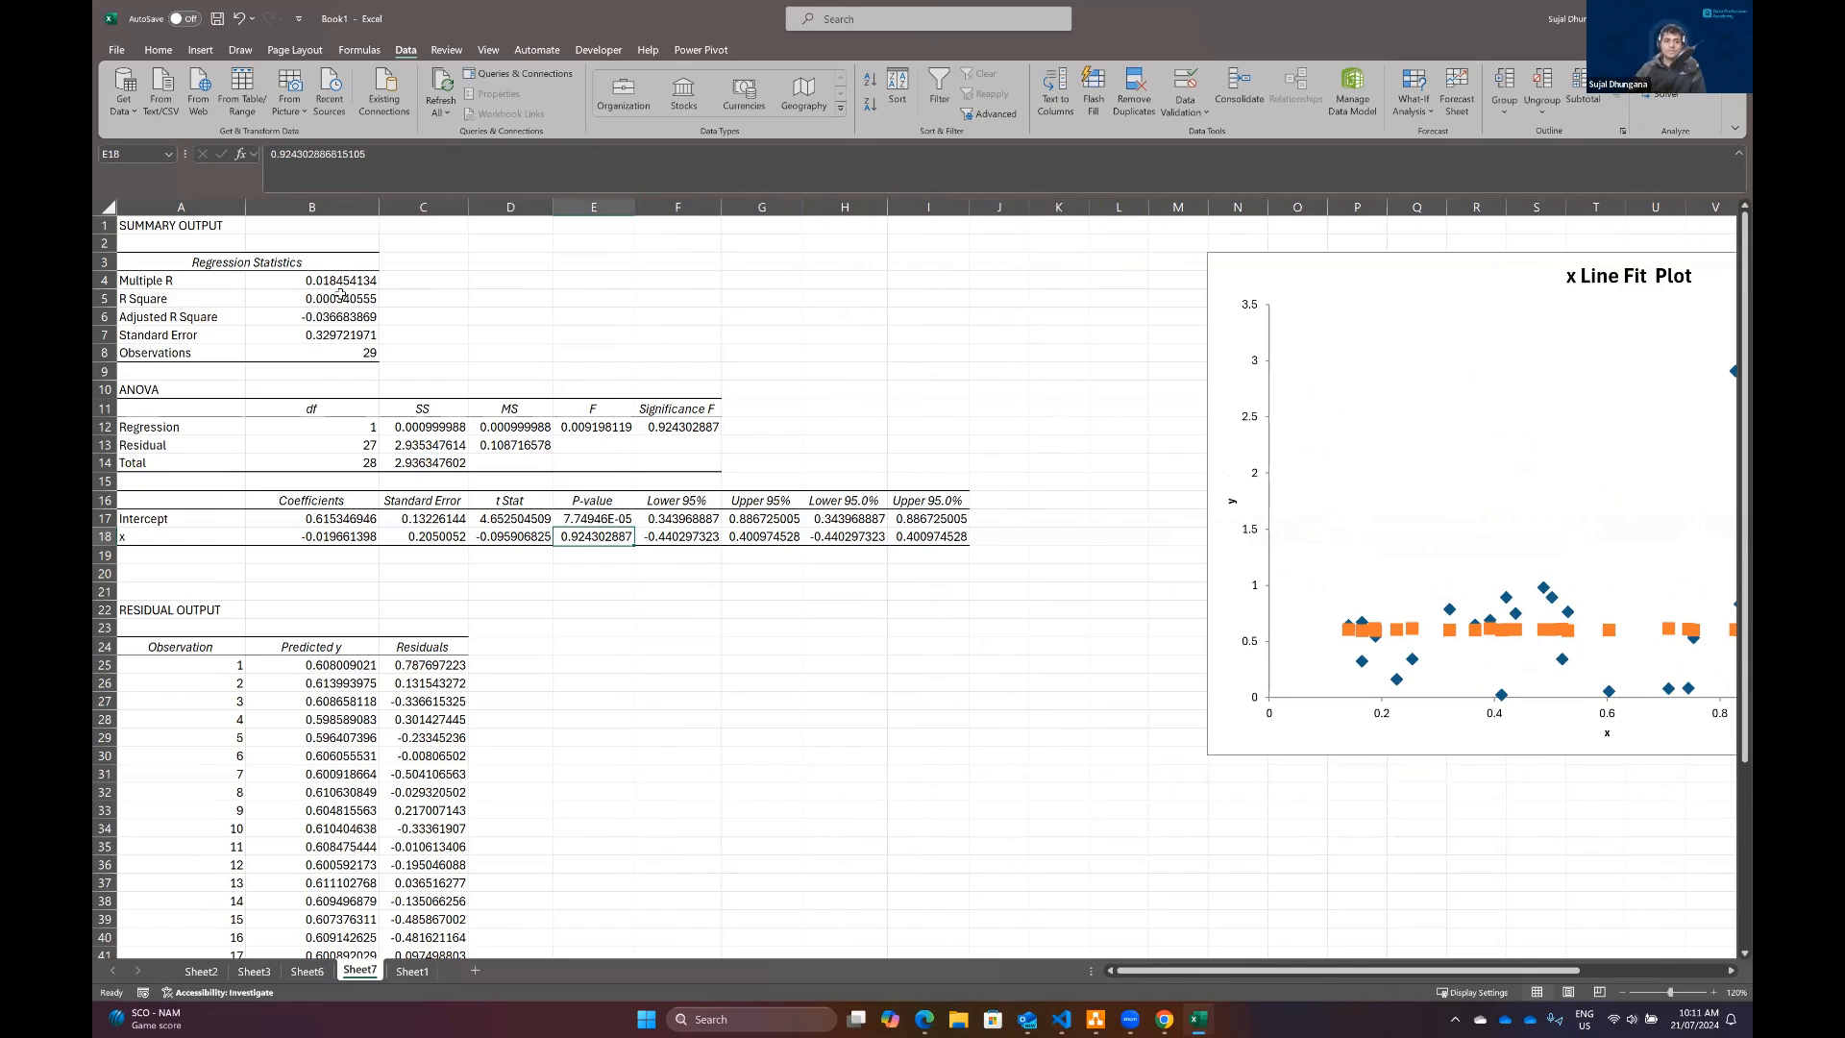
click(158, 296)
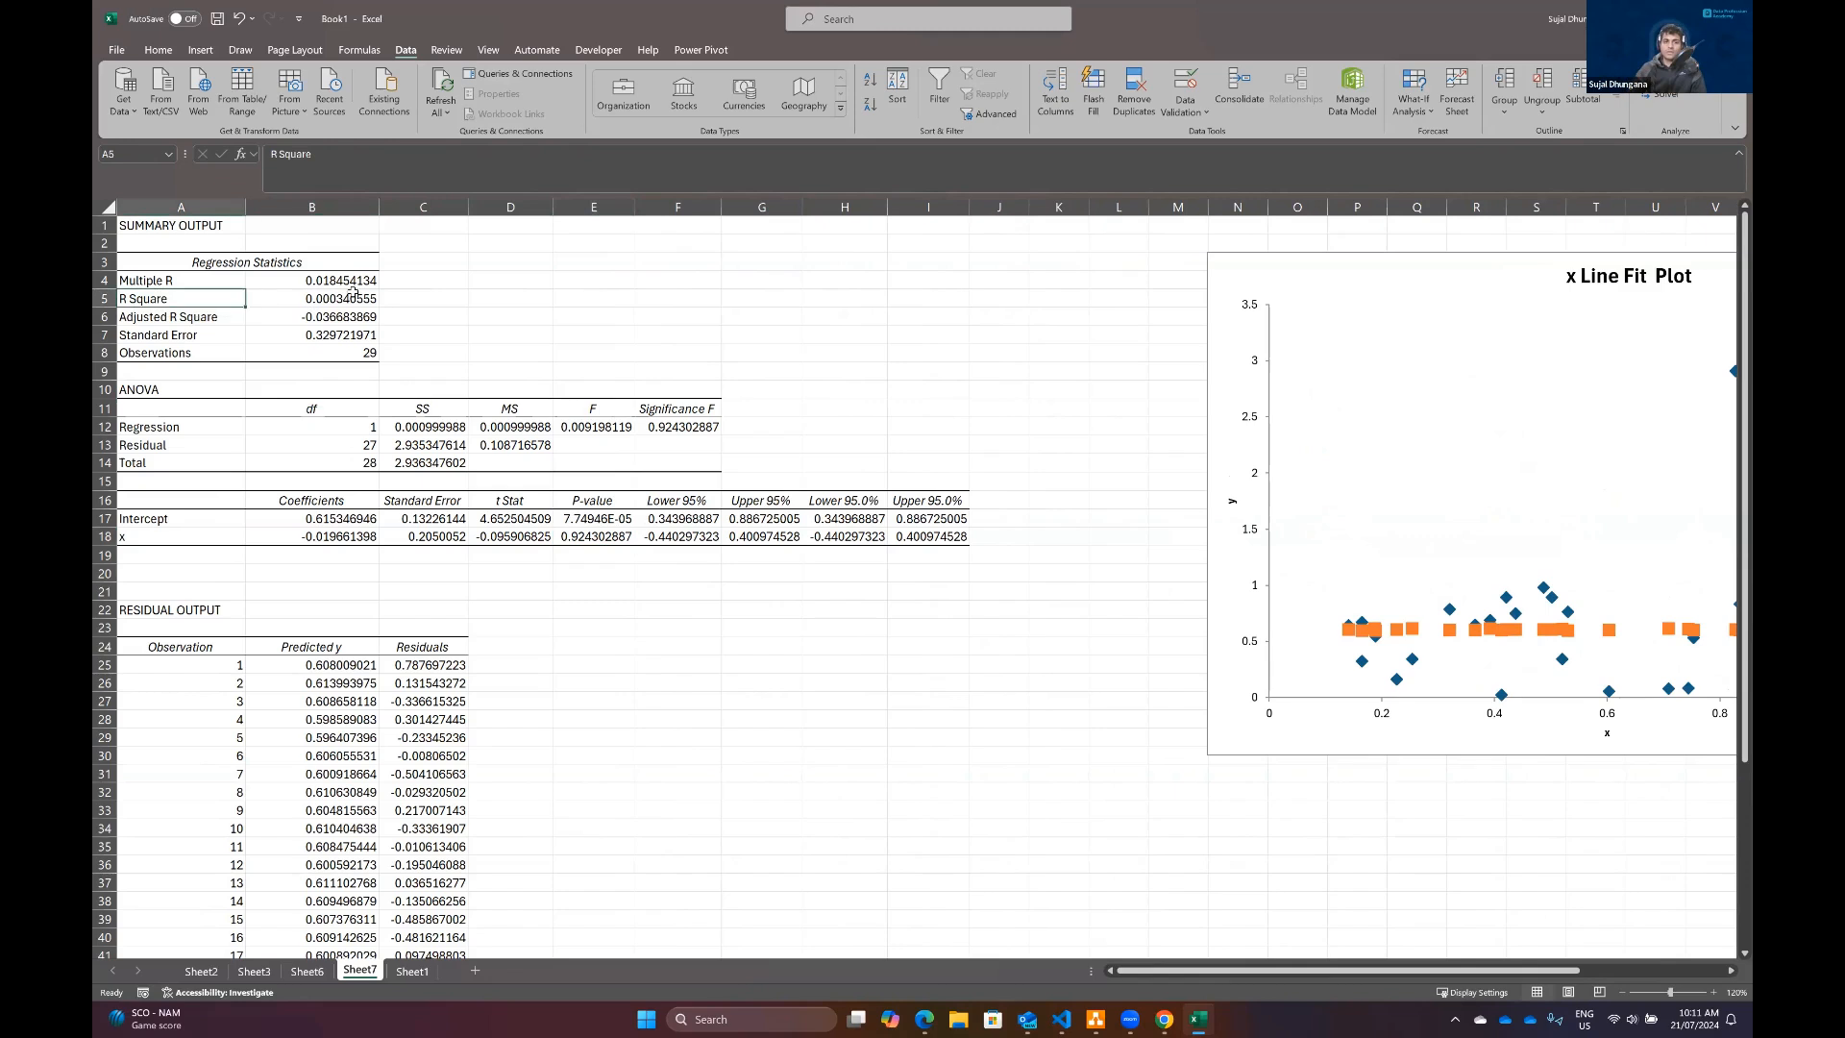
click(349, 297)
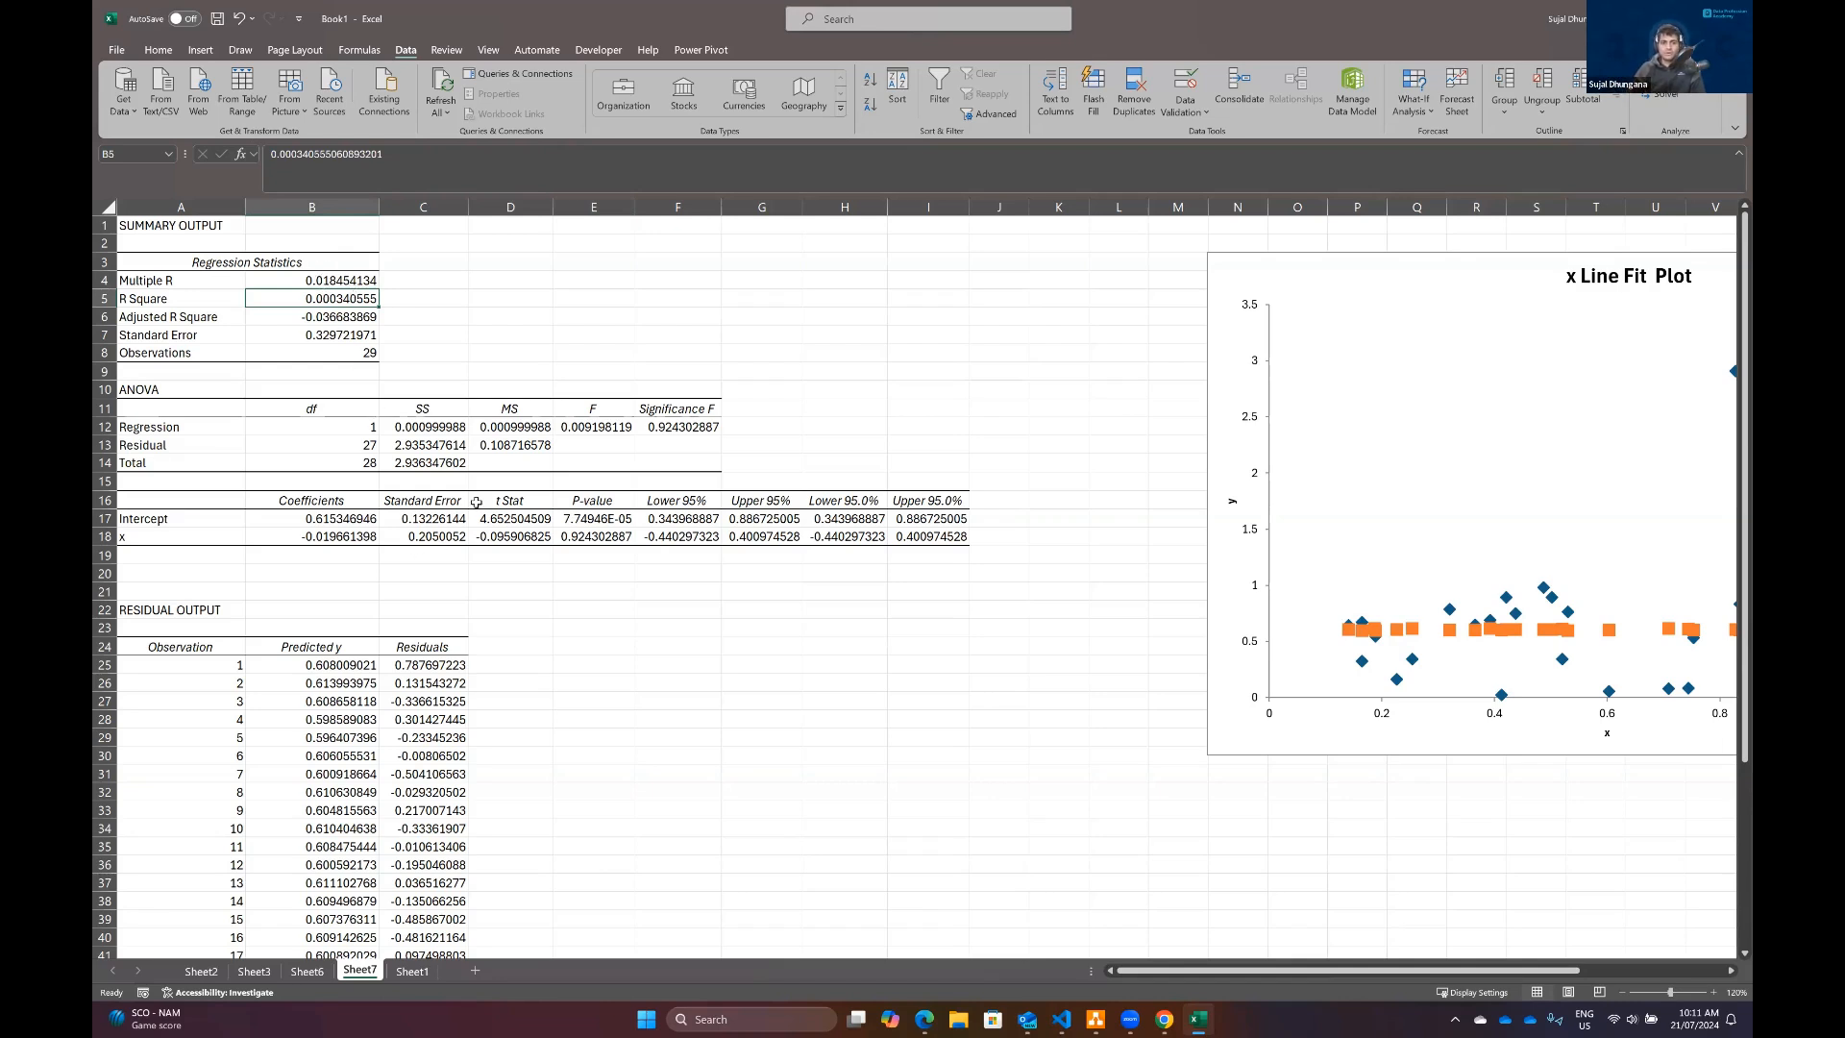
click(606, 543)
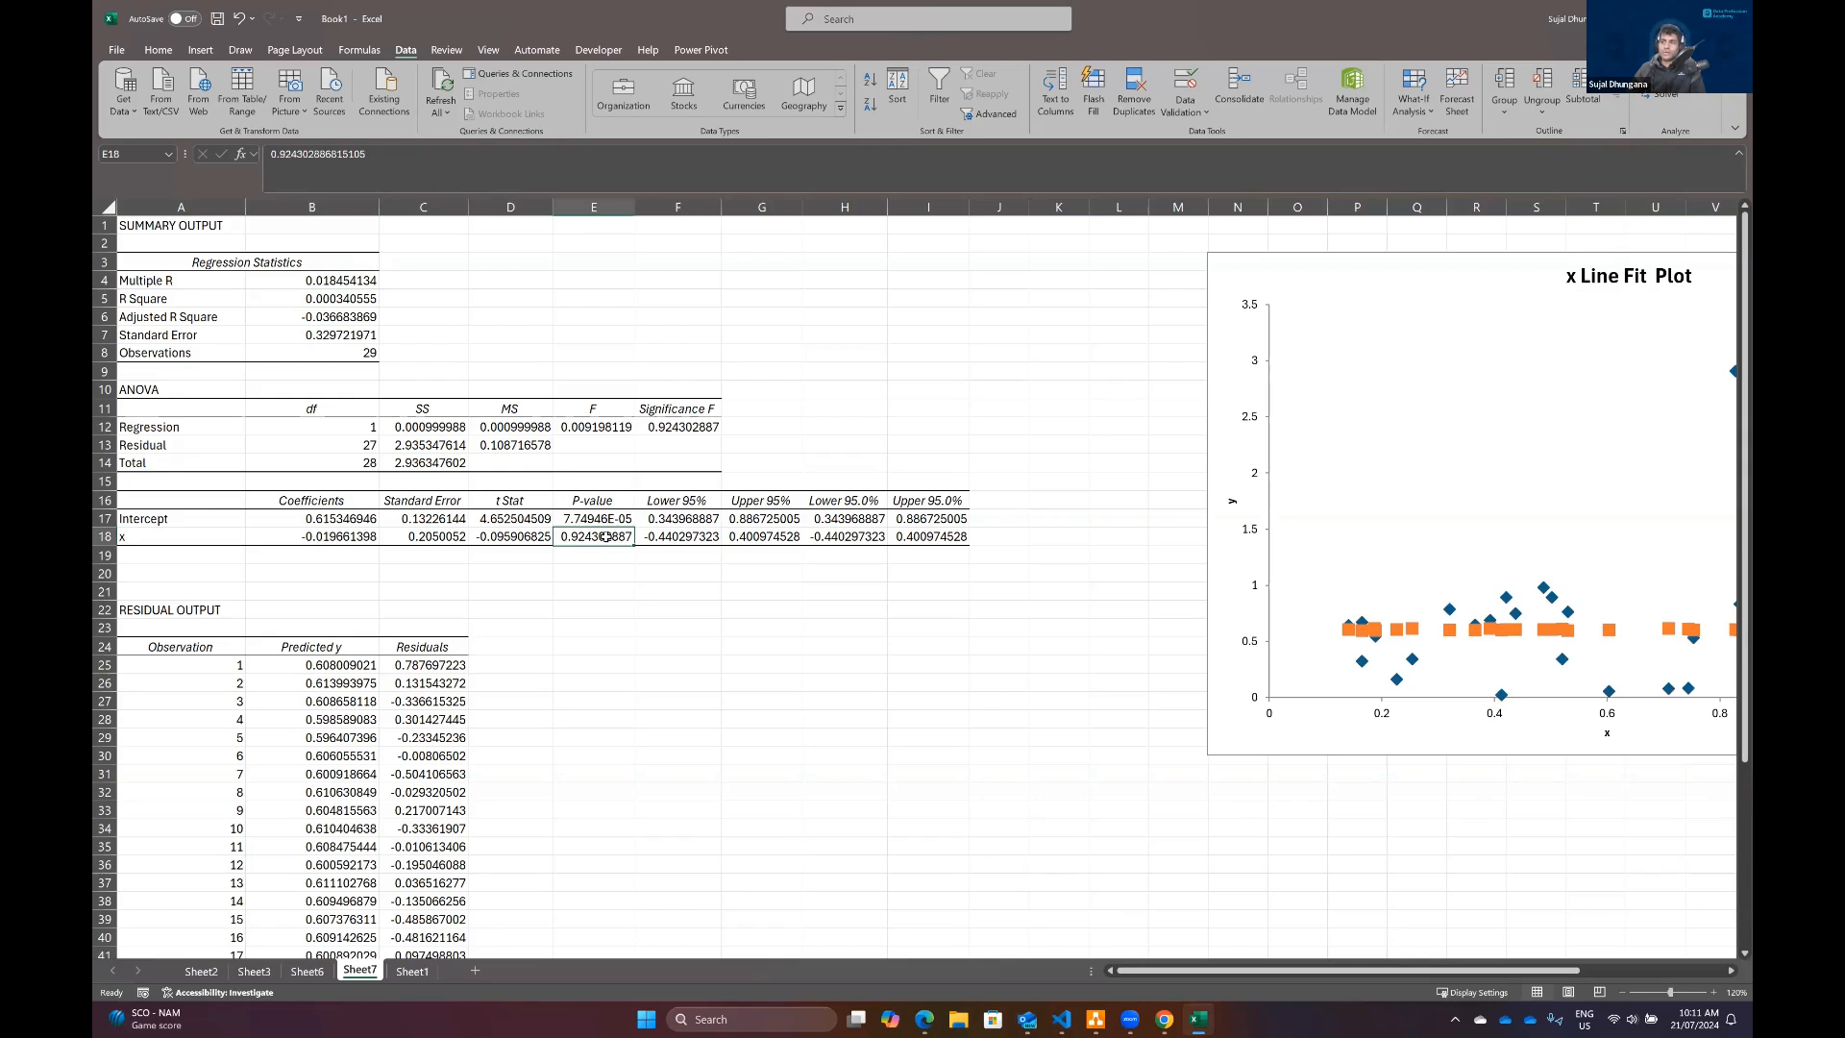
click(161, 541)
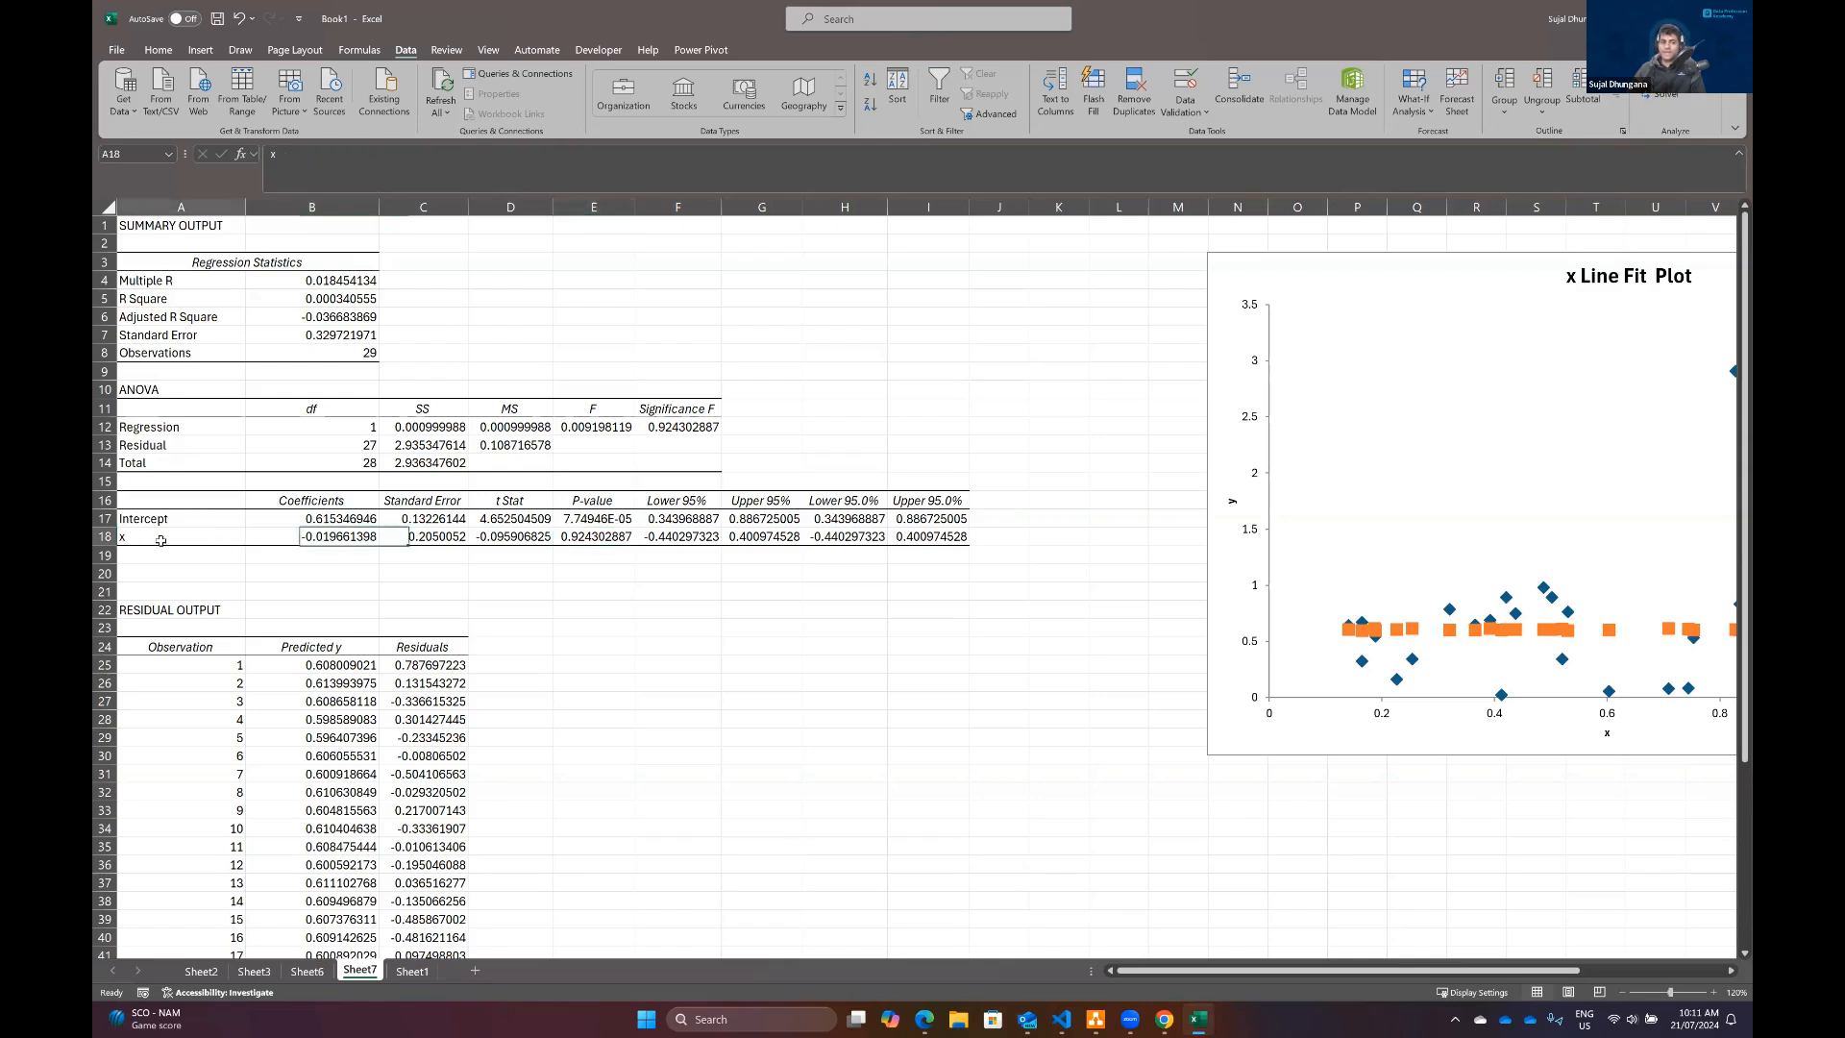
click(605, 536)
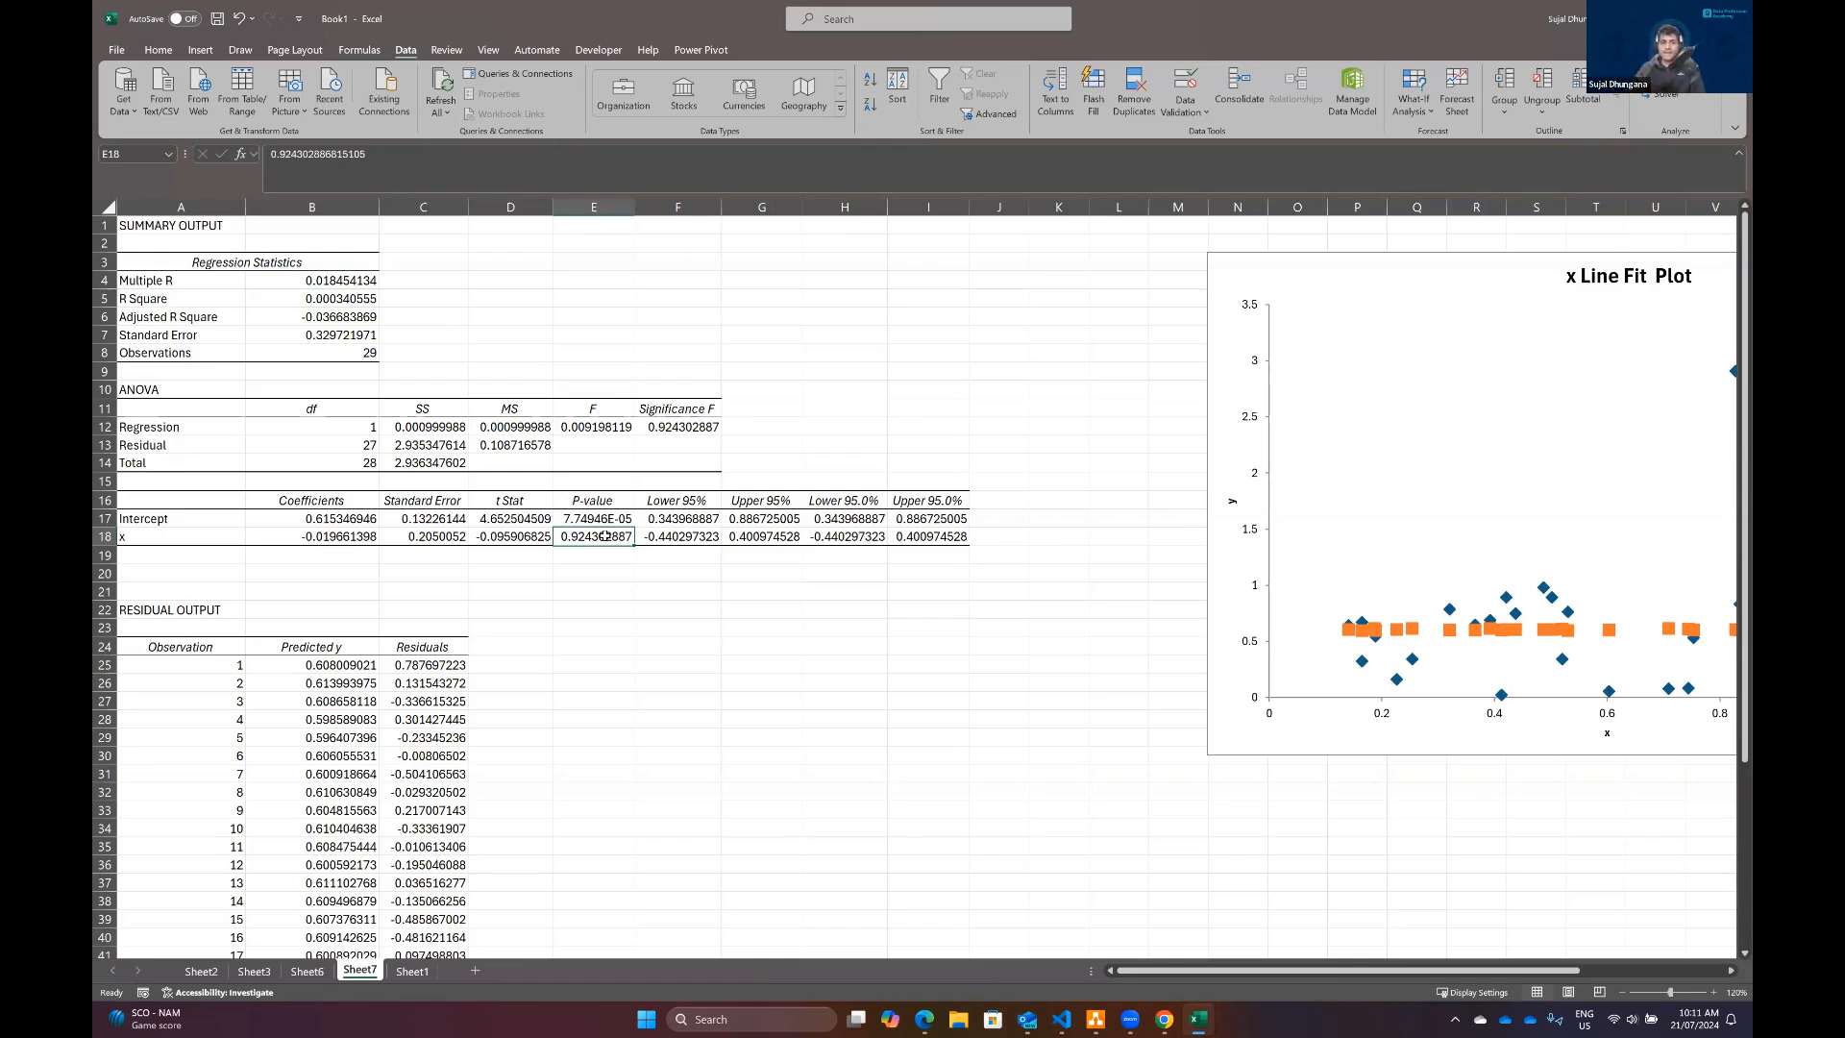
click(232, 537)
click(615, 532)
click(585, 554)
click(592, 538)
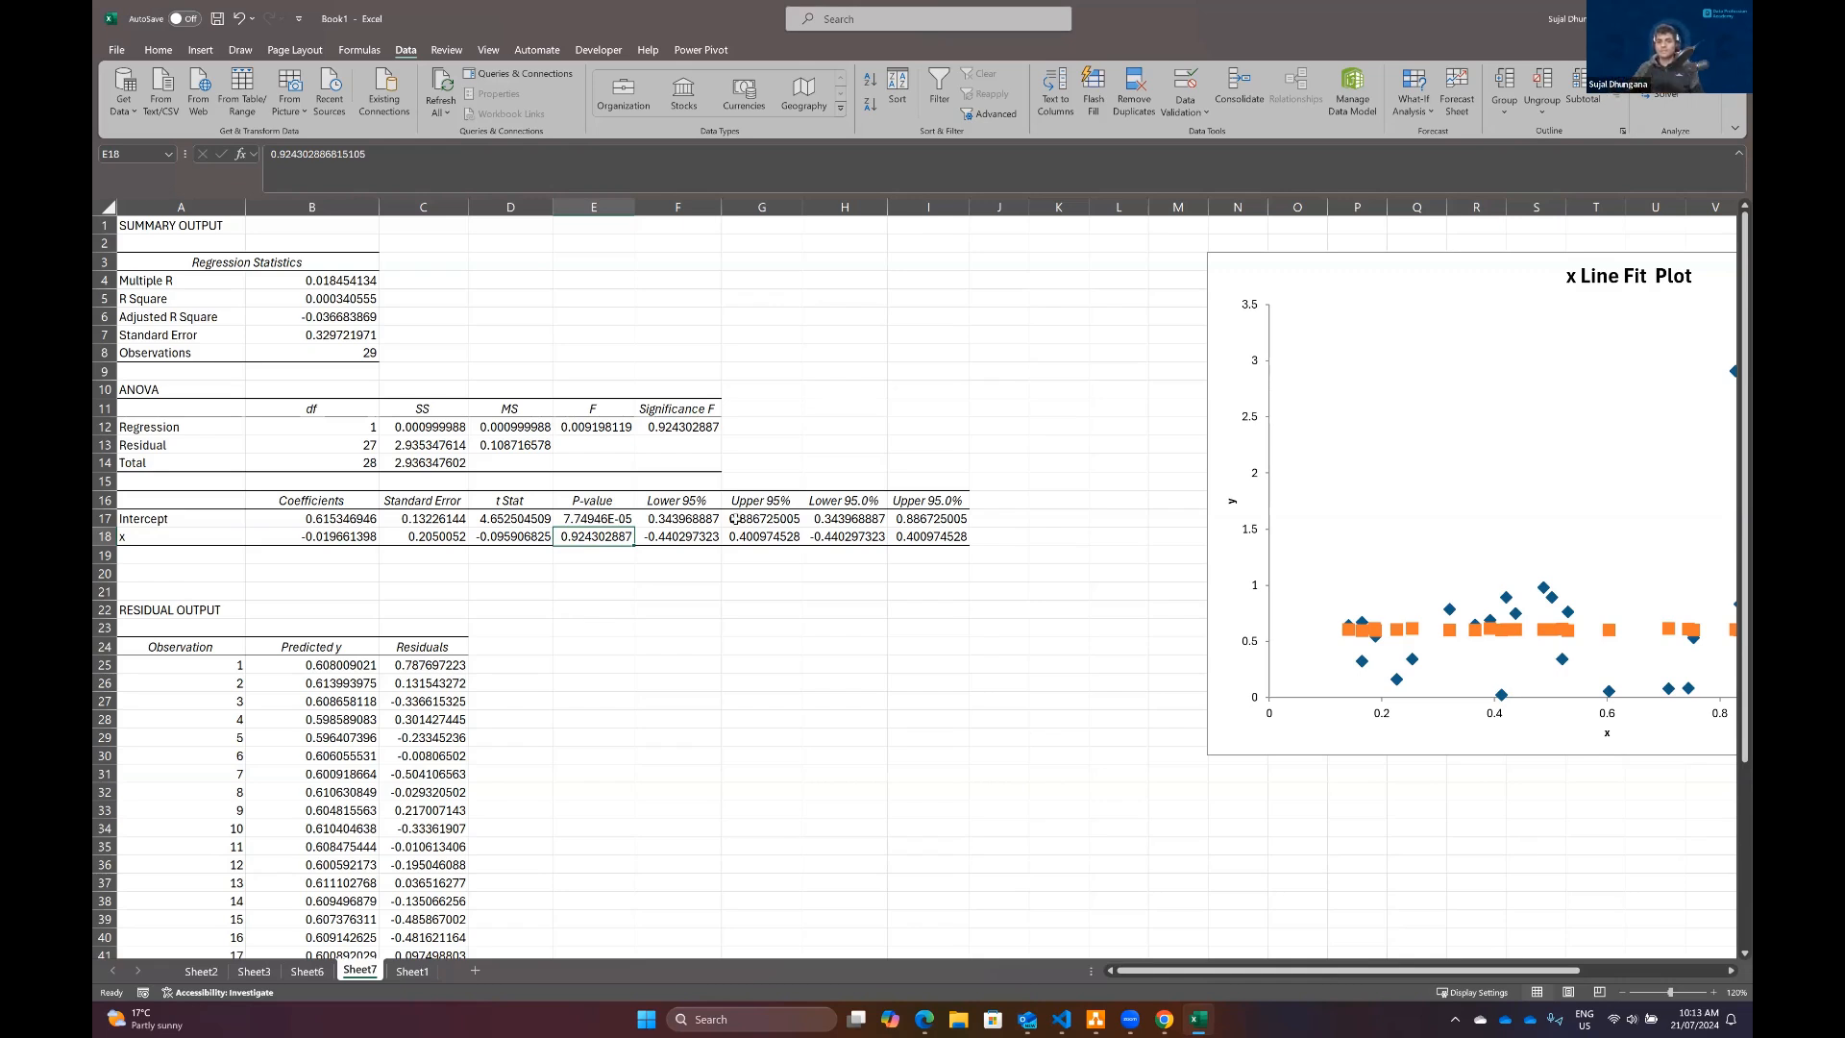
scroll(735, 519, down, 1)
ctrl+scroll(722, 519, down, 3)
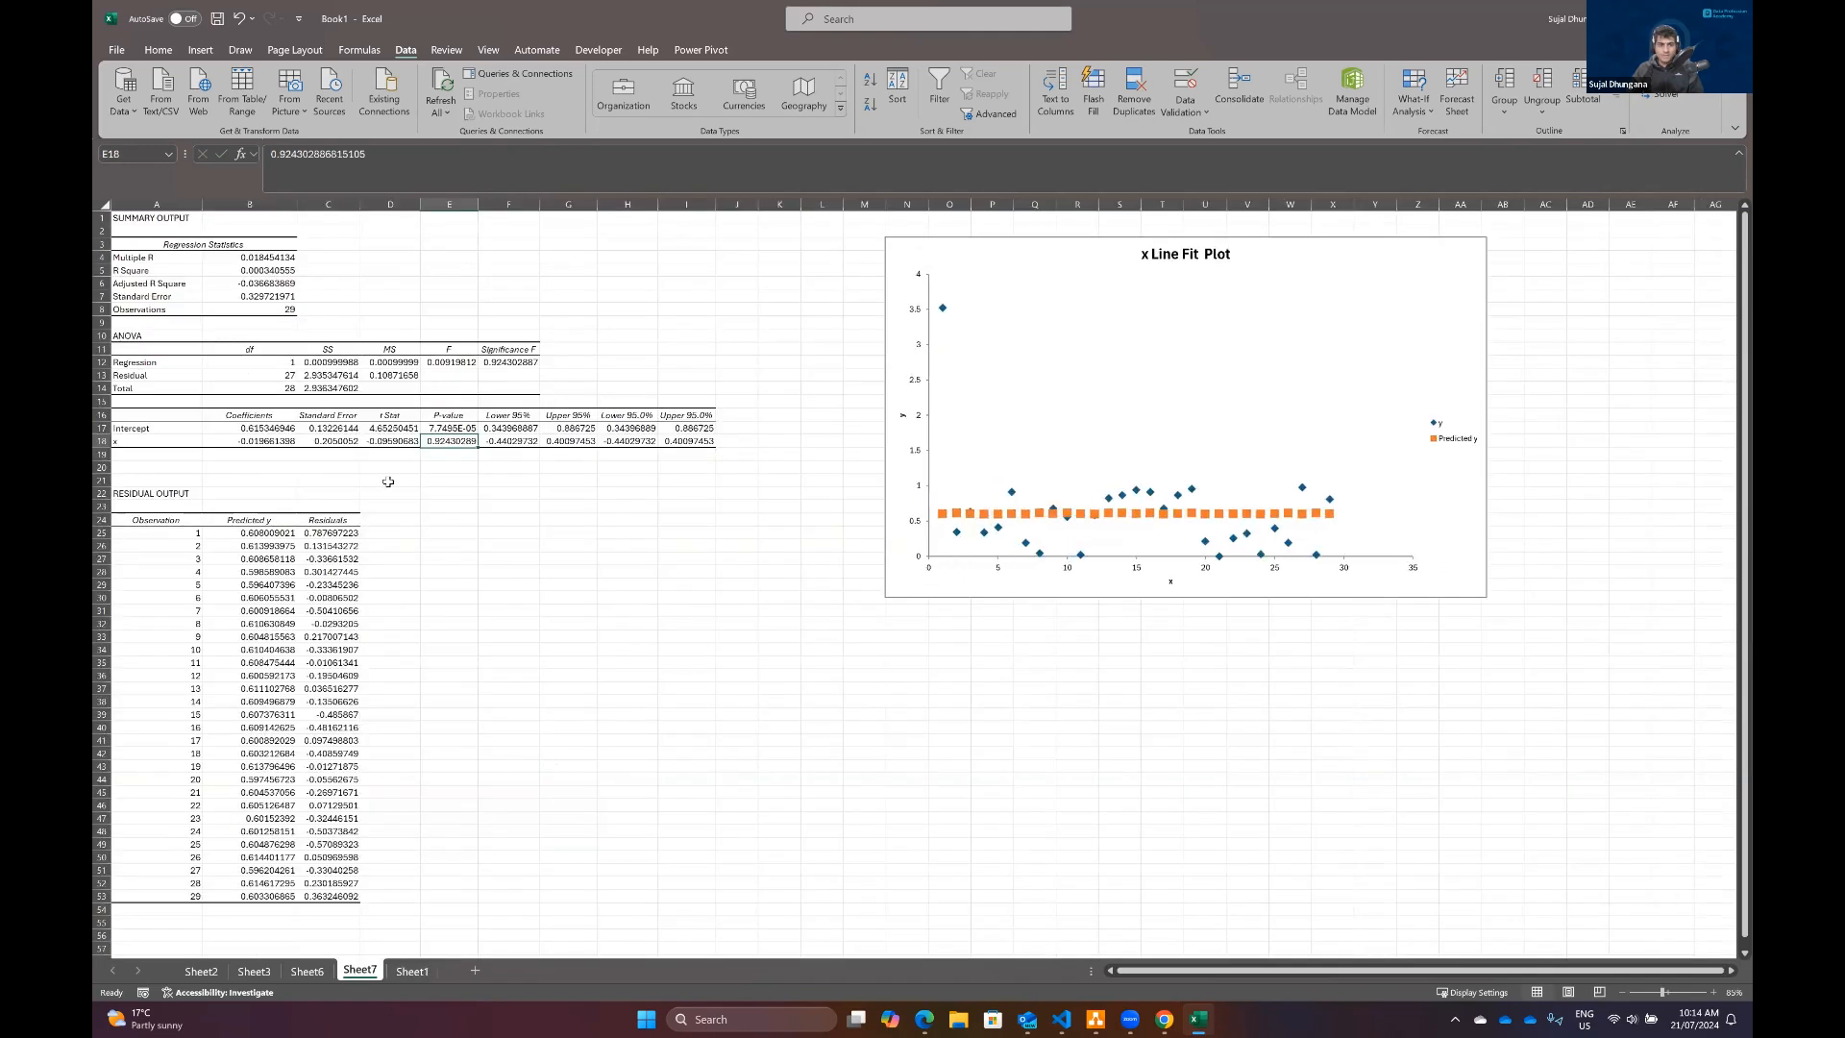
click(390, 480)
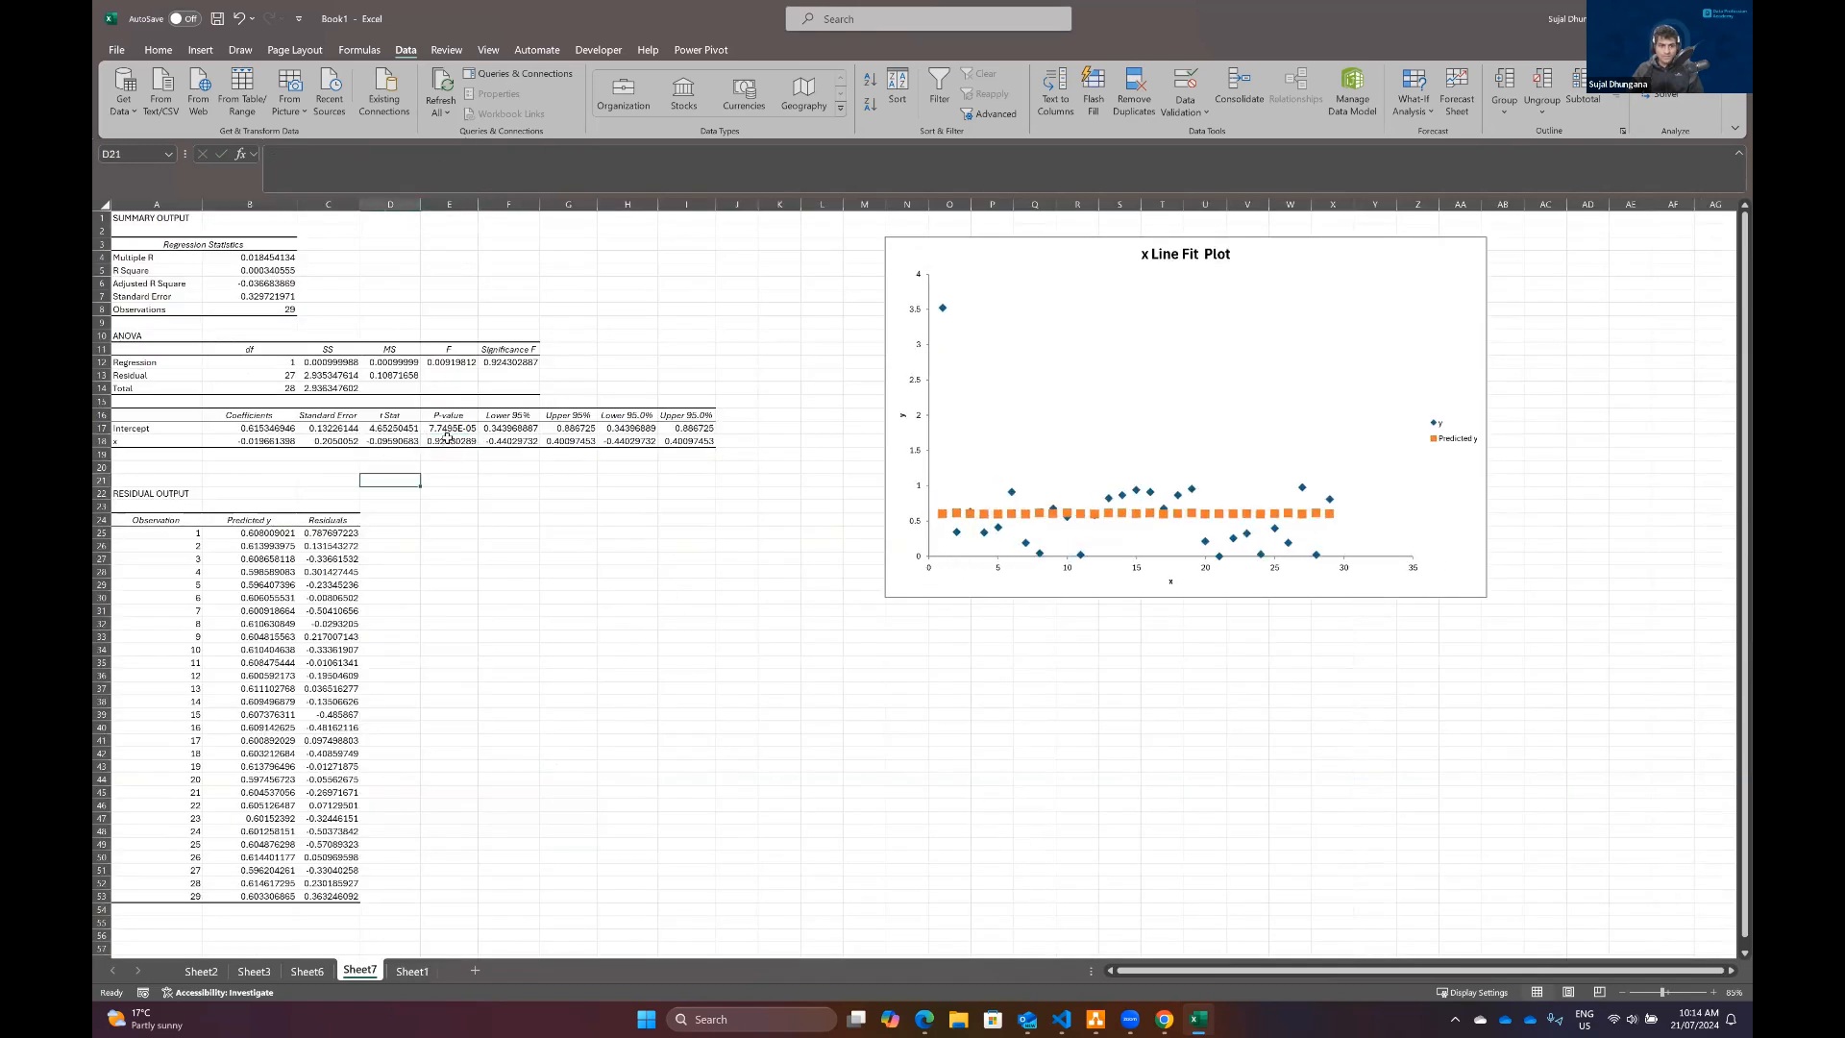
Step: Fill the y formula =B2*A2+C2 from D2 down to D30 on Sheet1
click(1229, 408)
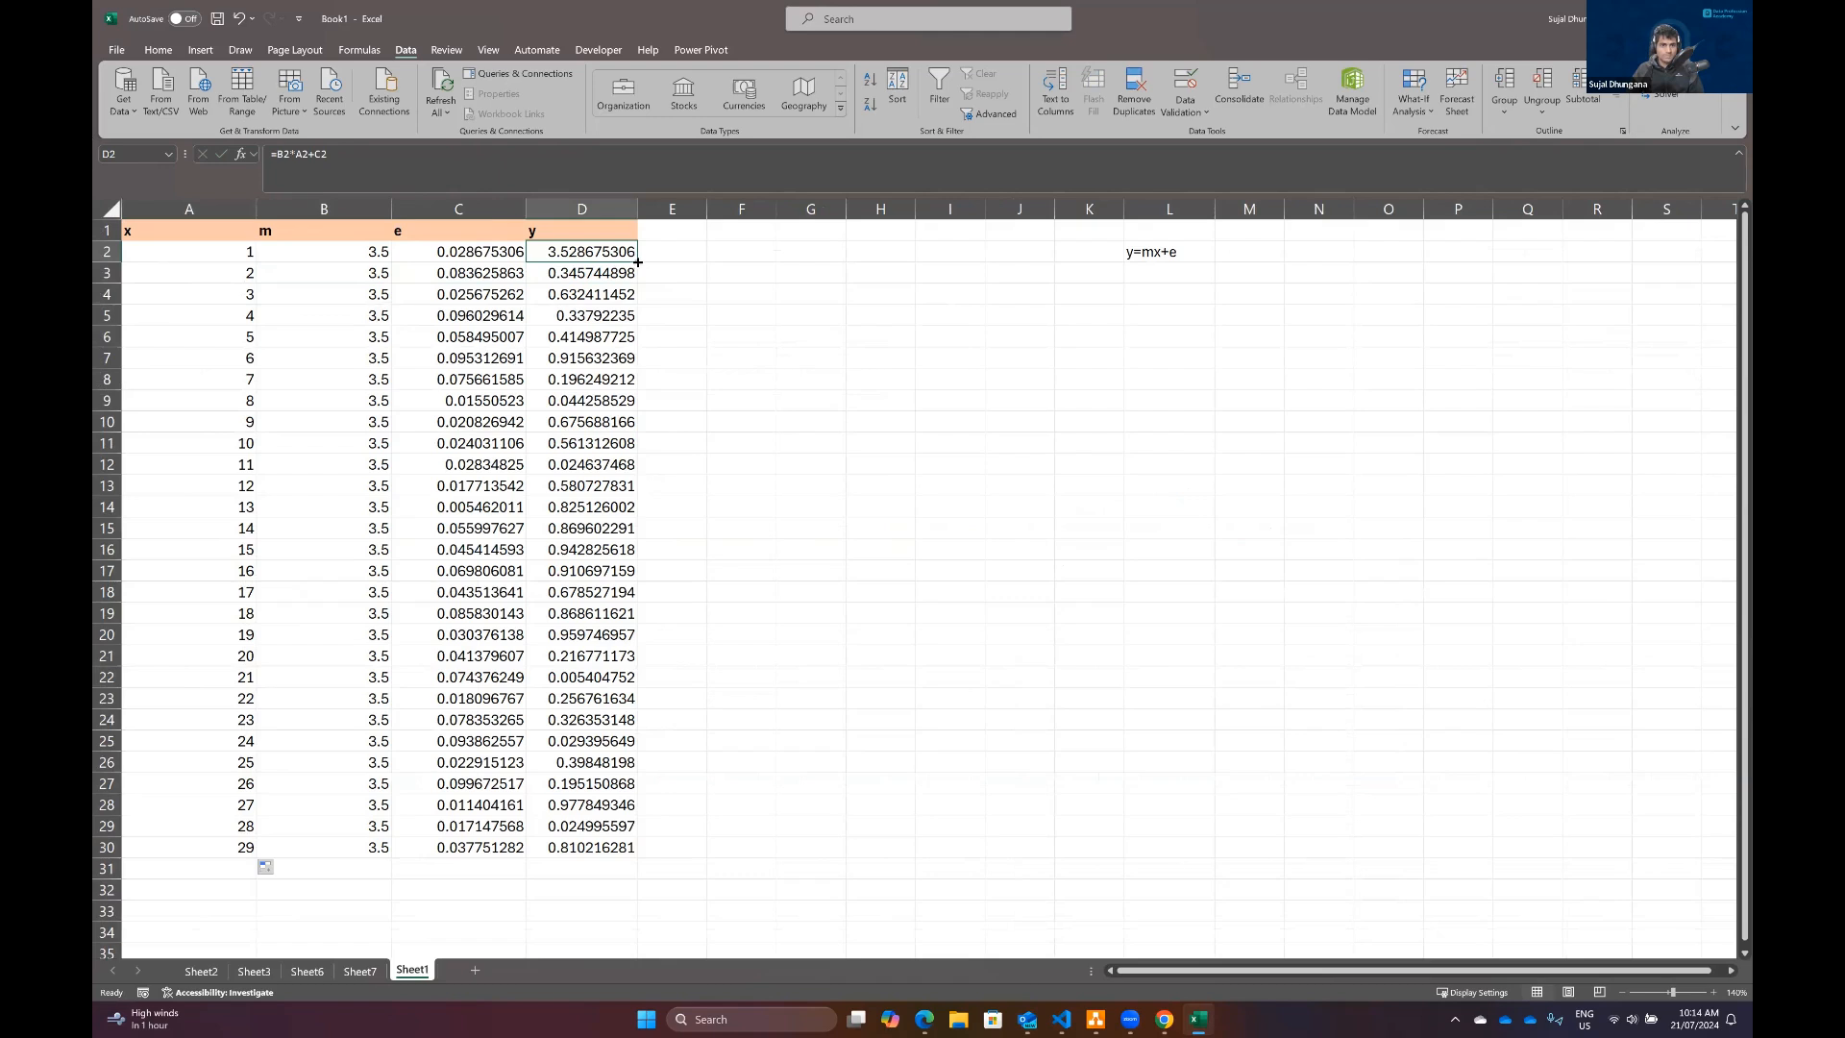
drag(637, 261, 638, 851)
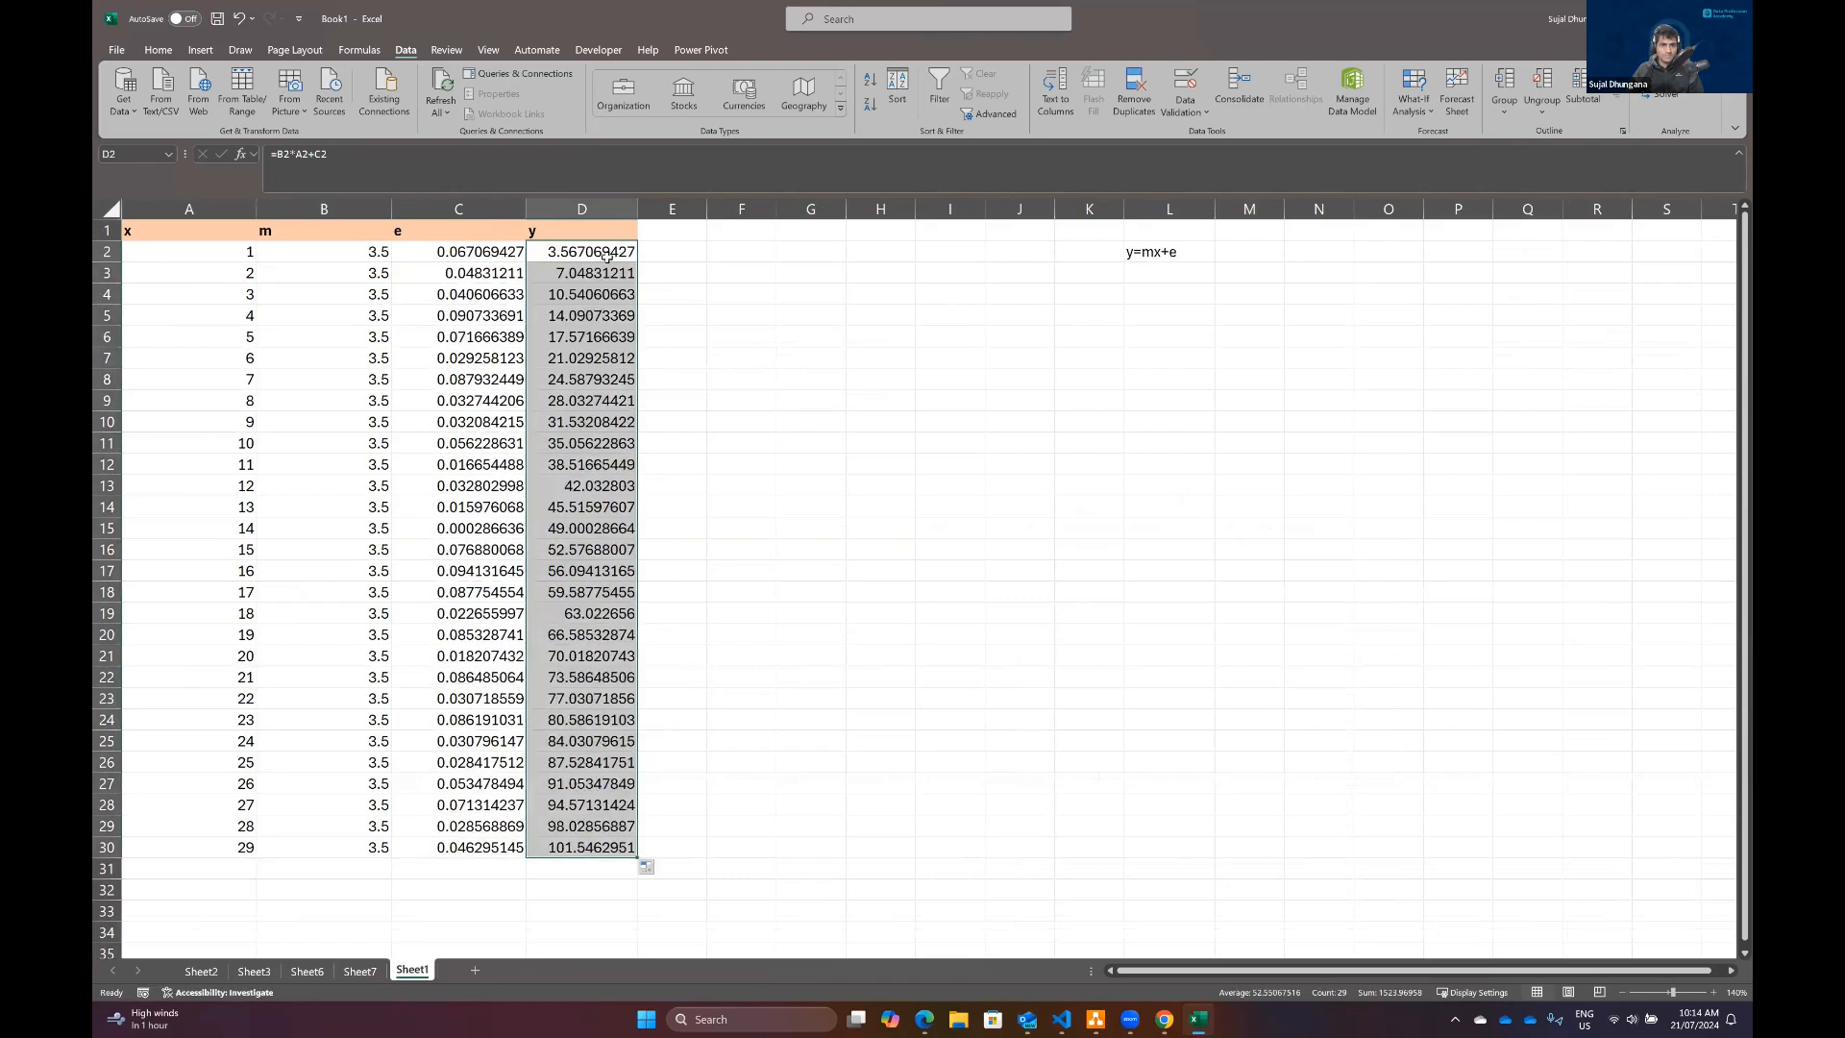
Step: Delete the outdated regression worksheet Sheet7
right_click(371, 974)
click(408, 778)
click(900, 552)
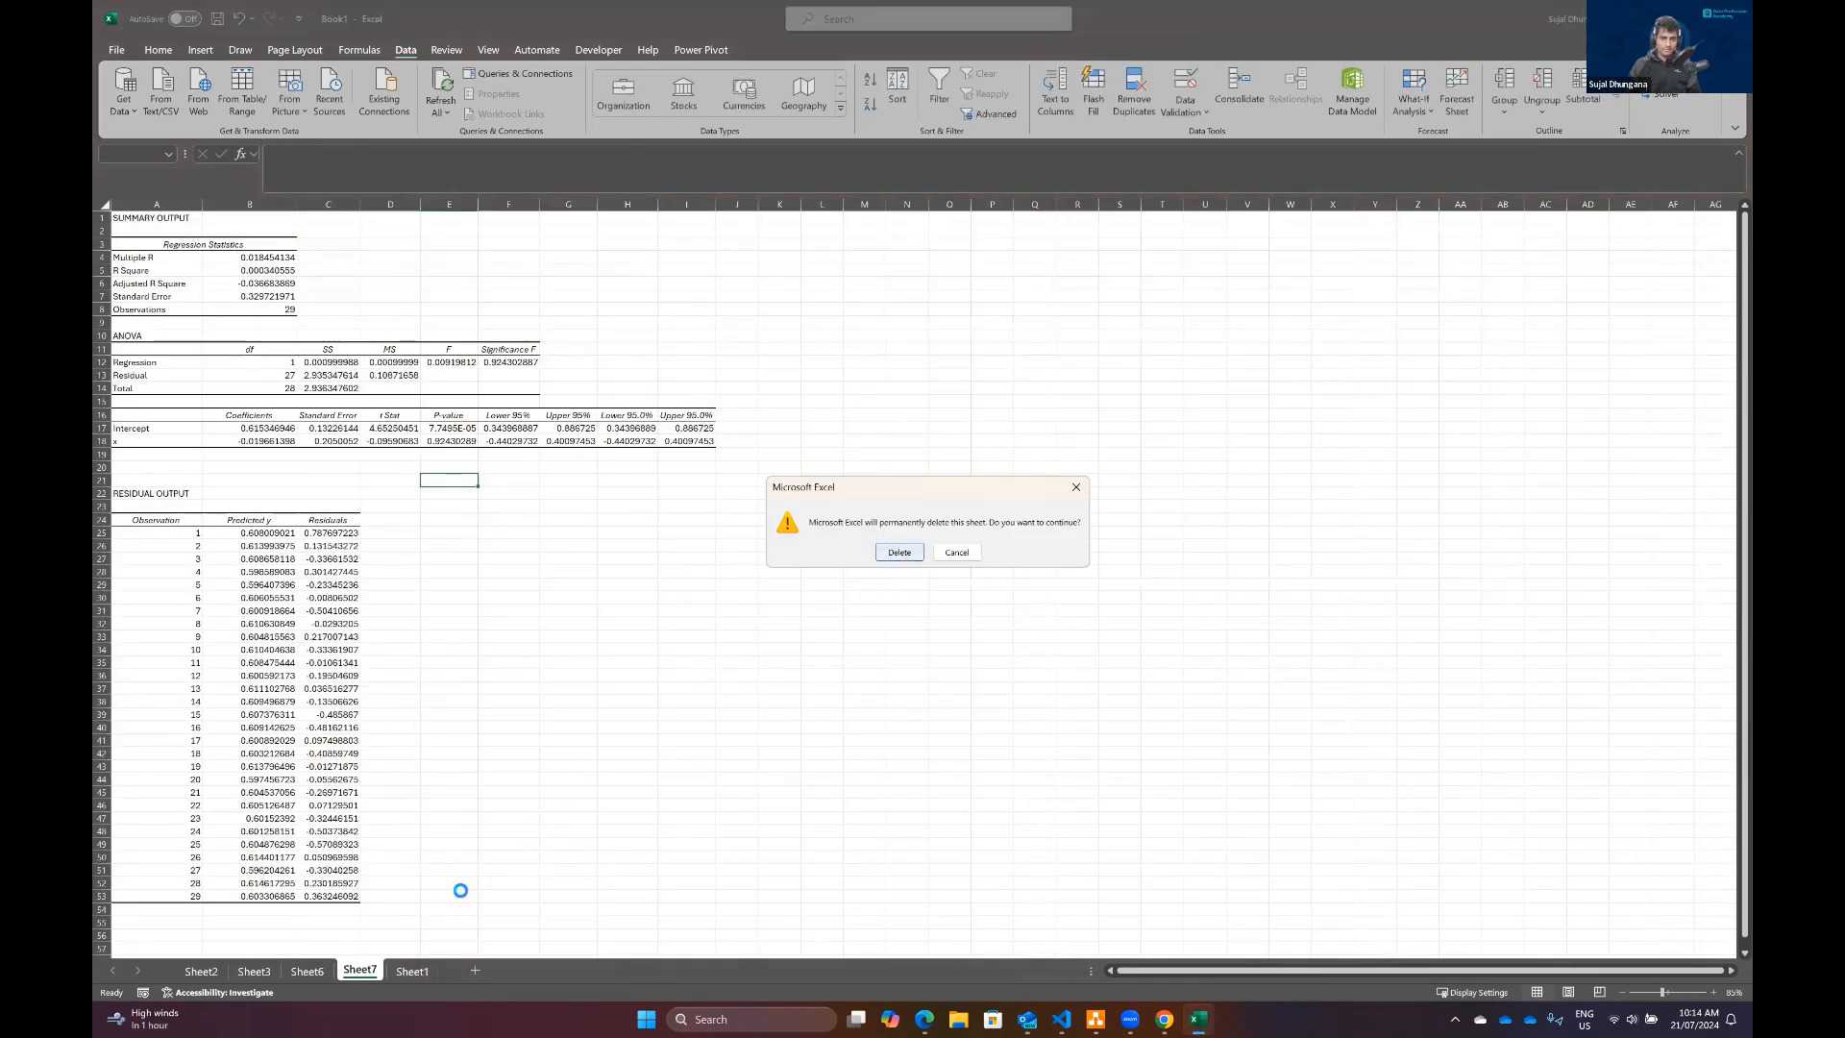
click(384, 334)
click(333, 258)
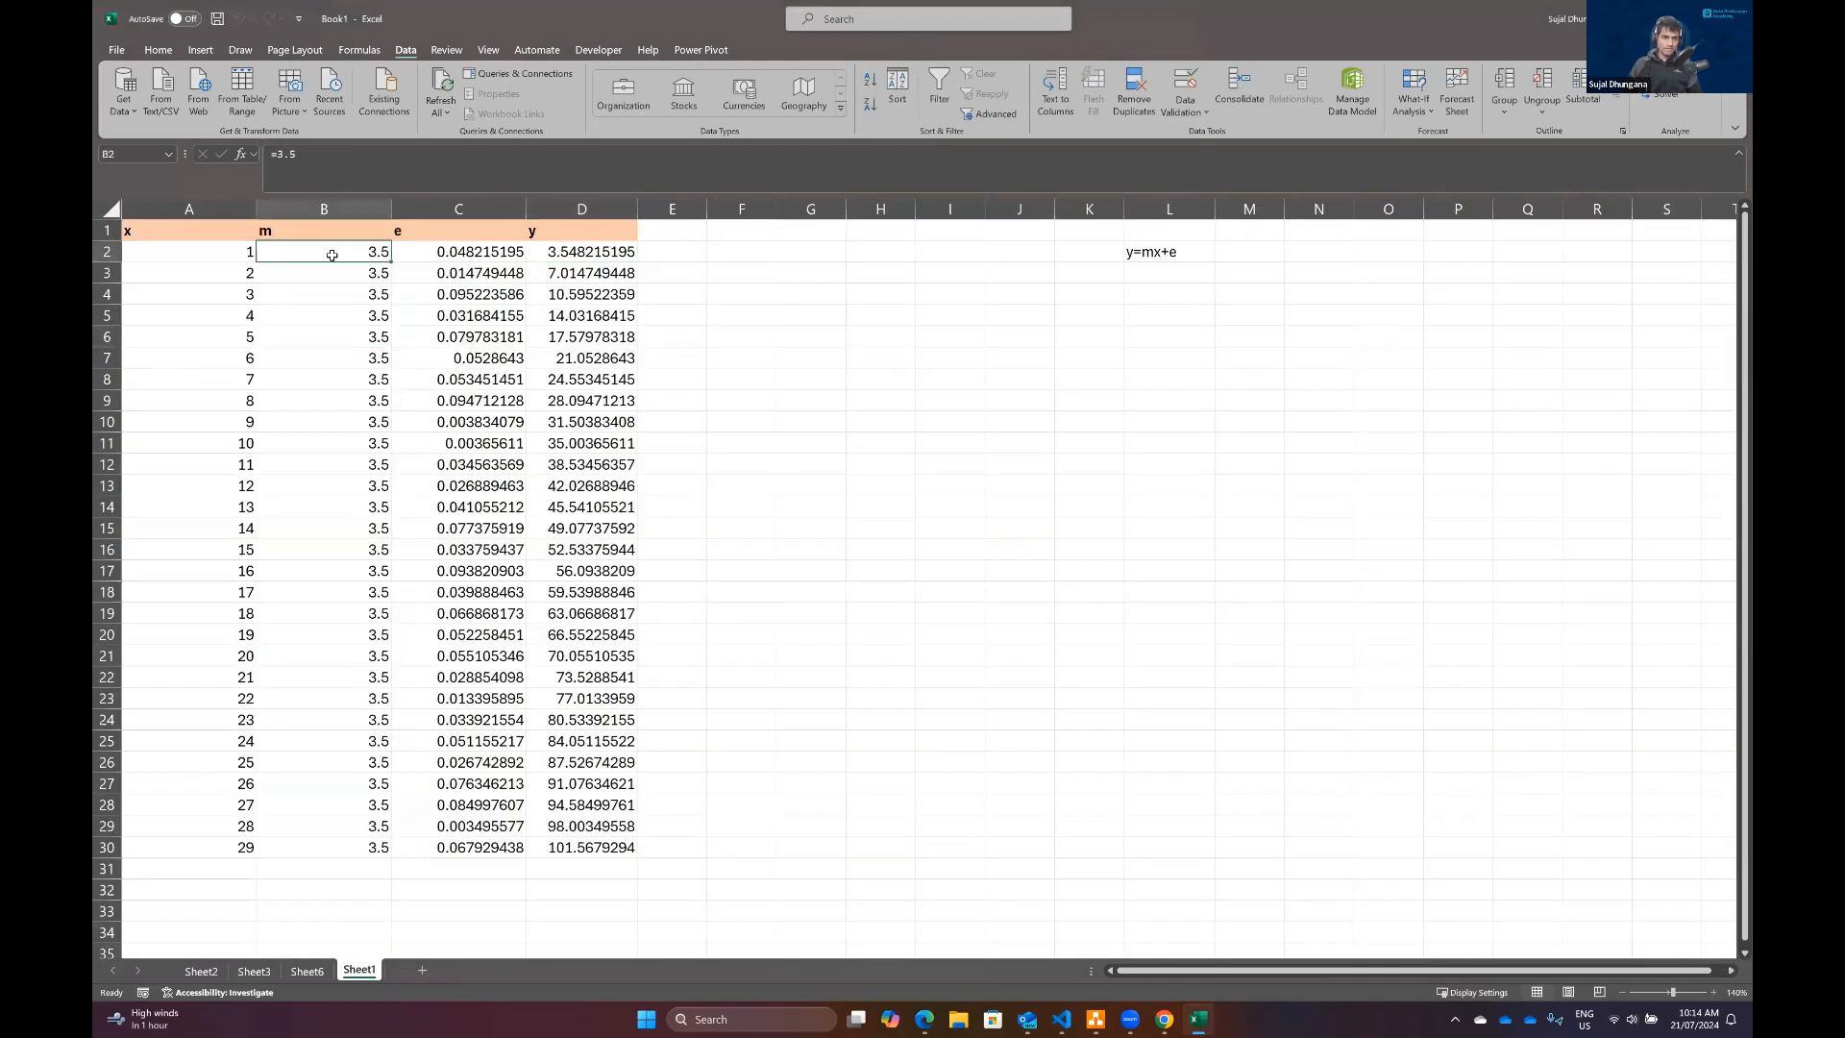
click(457, 255)
click(578, 252)
click(462, 252)
Step: Rerun the Regression with Y range D1:D30, X range A1:A30, labels and line fit plots, outputting to a new worksheet
click(179, 227)
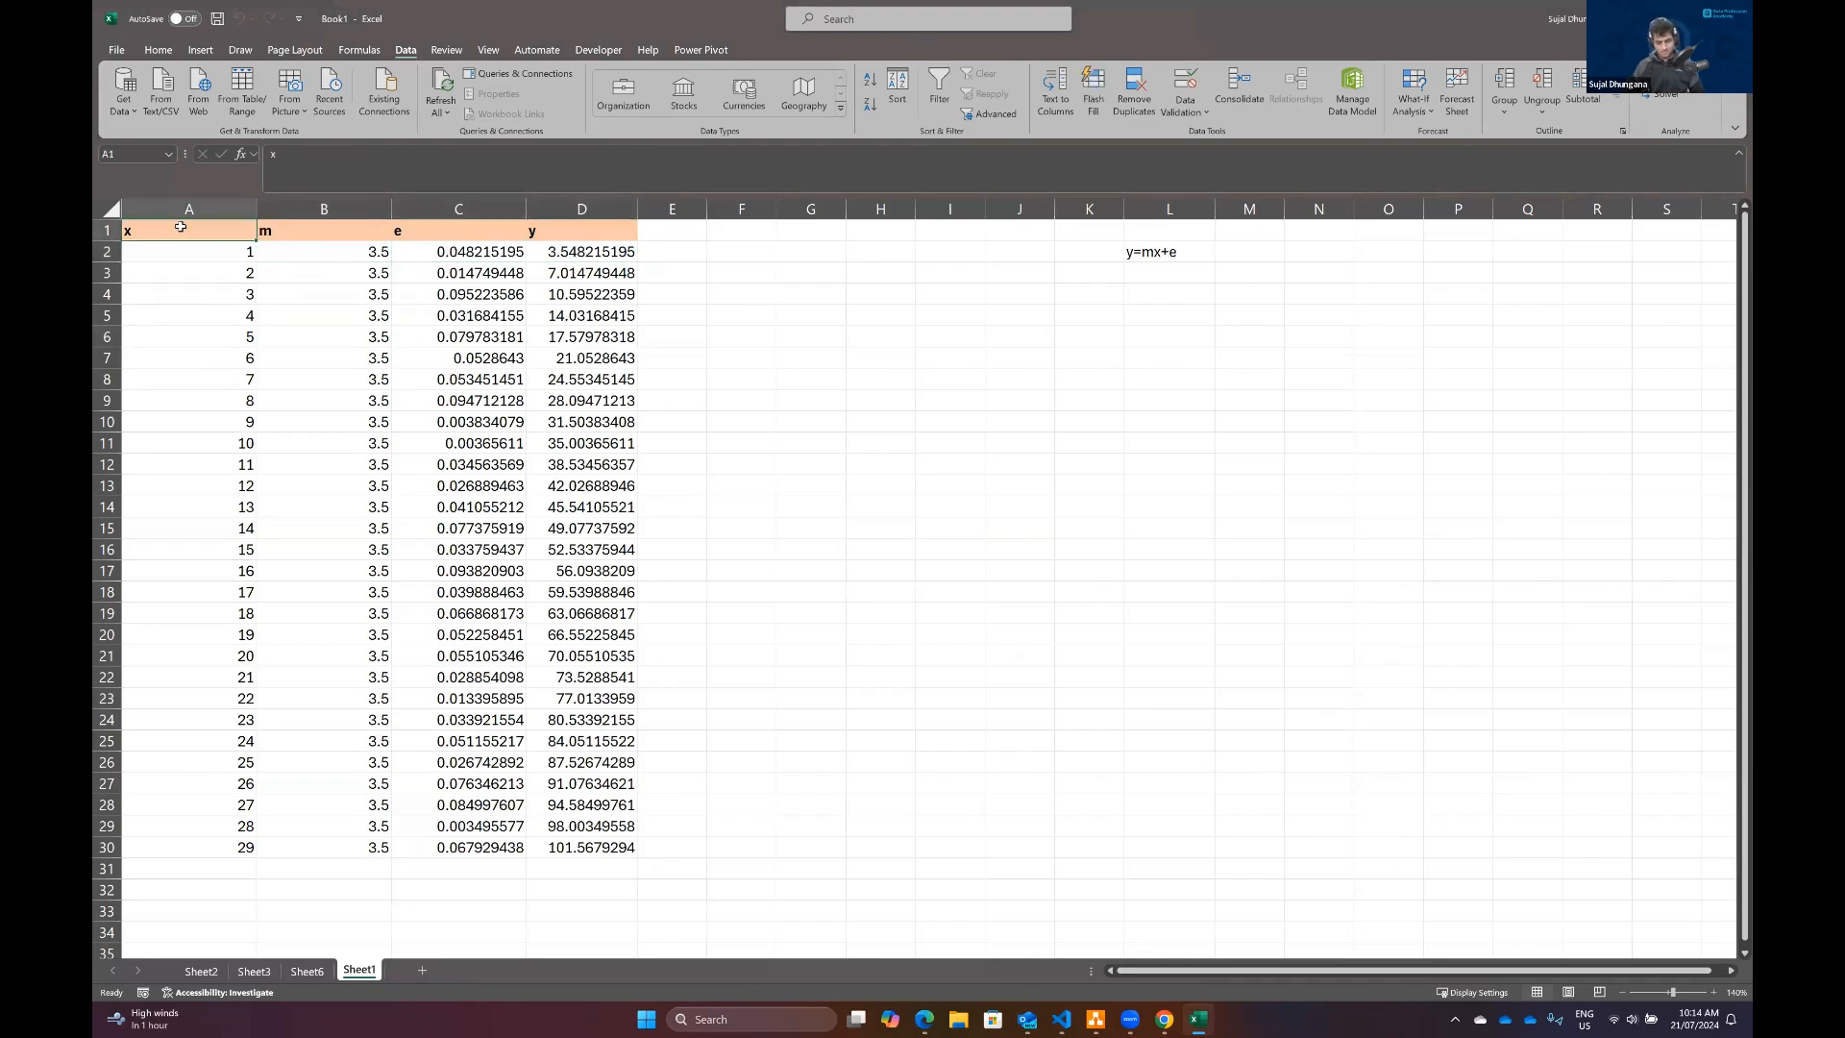
key(ctrl+shift+Right)
key(ctrl+shift+Down)
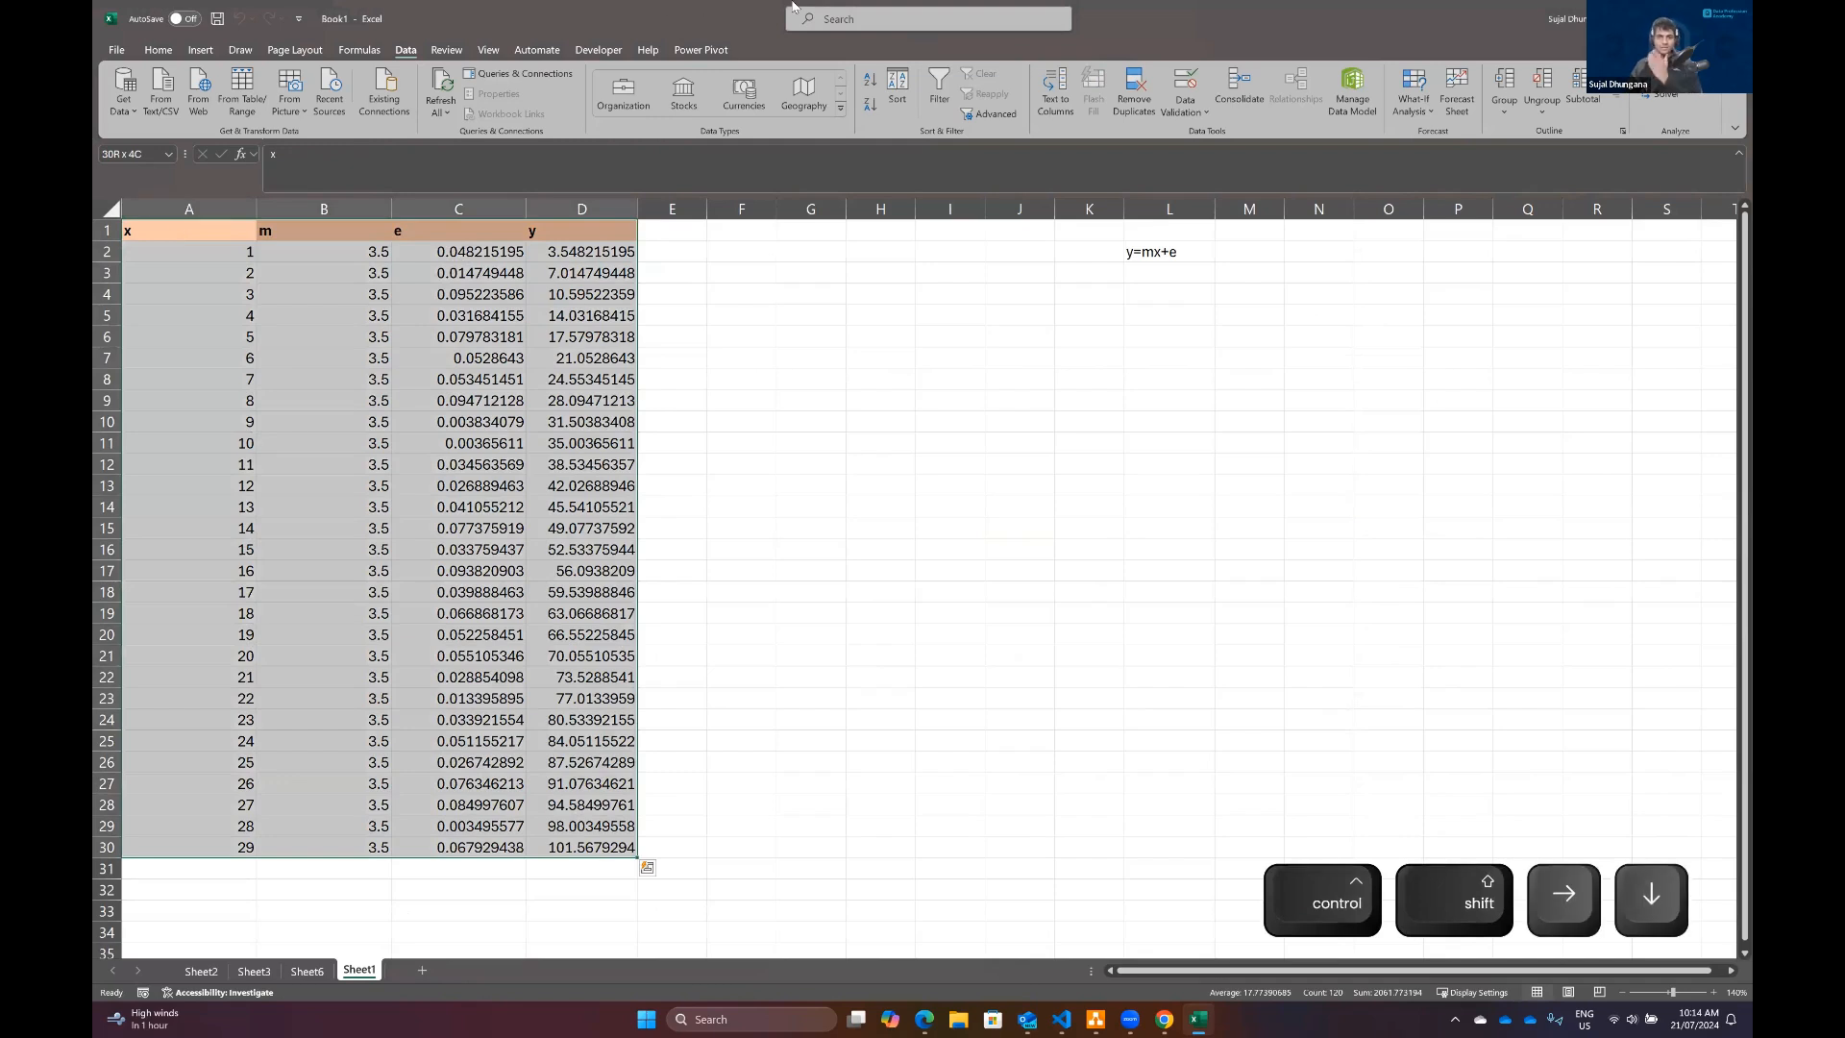
click(1674, 75)
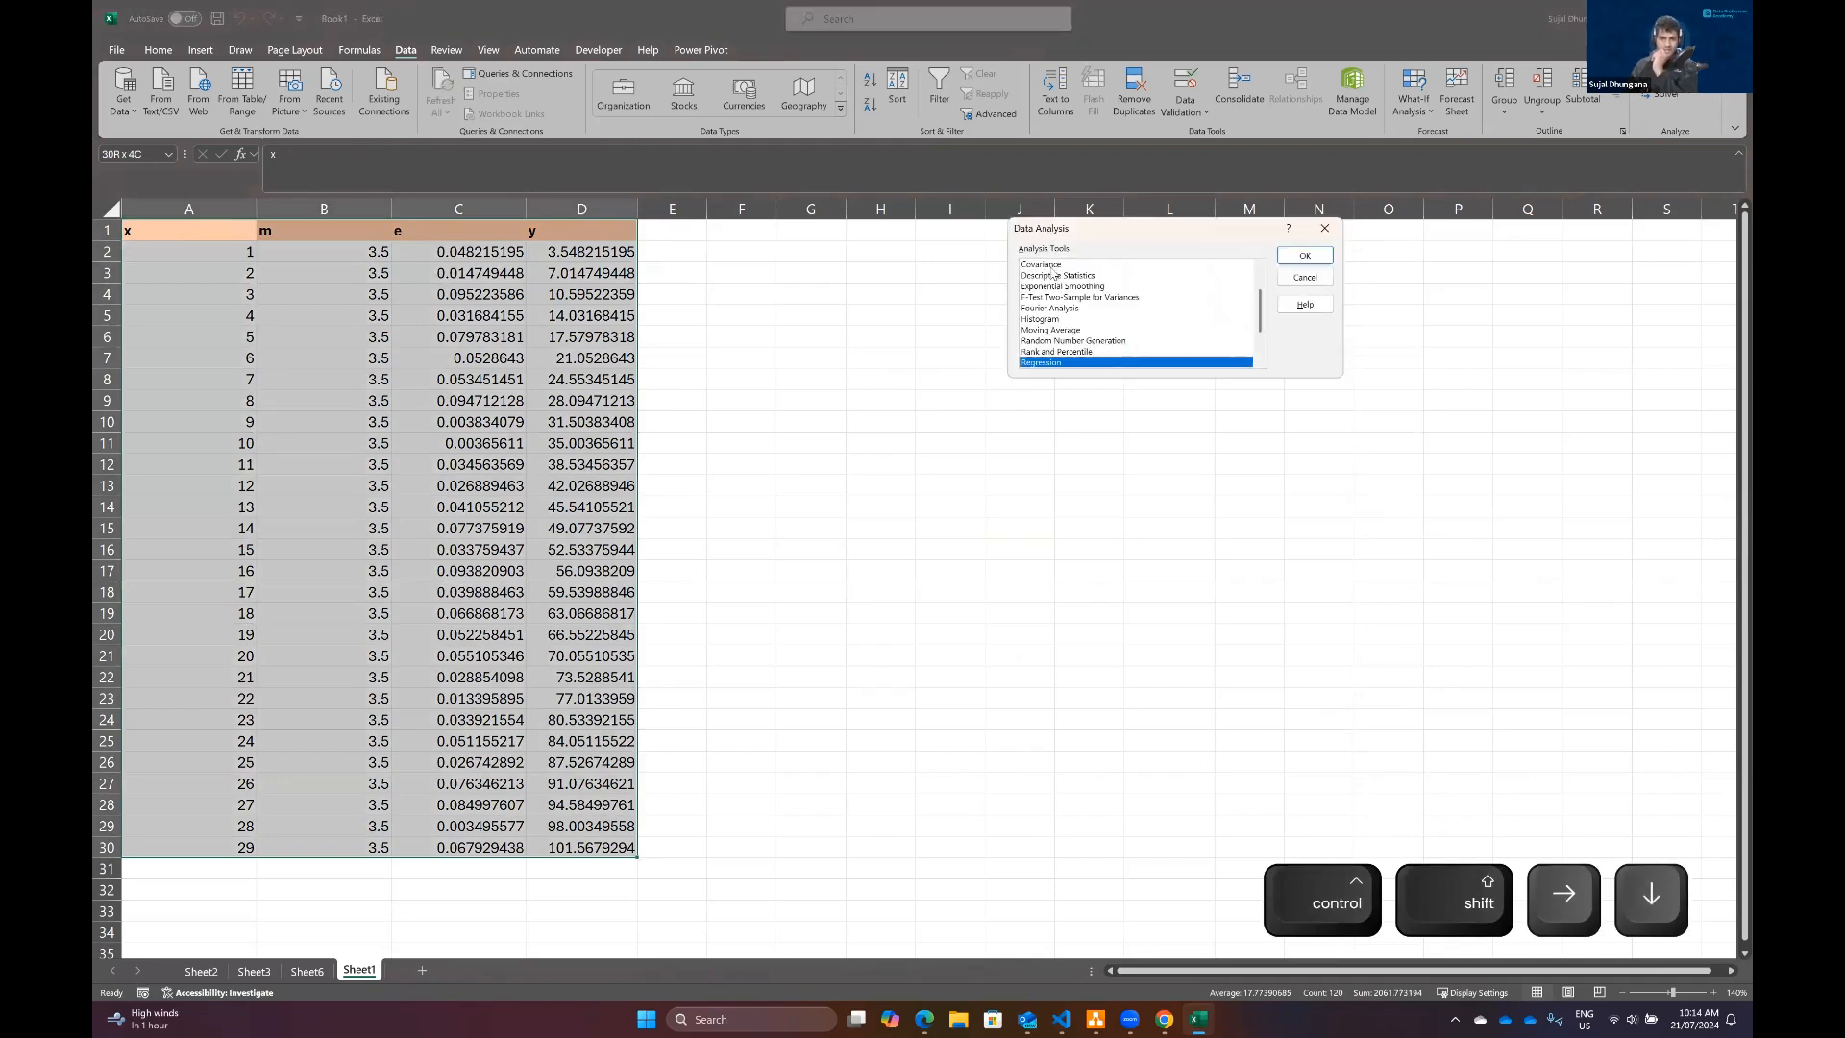
click(1309, 258)
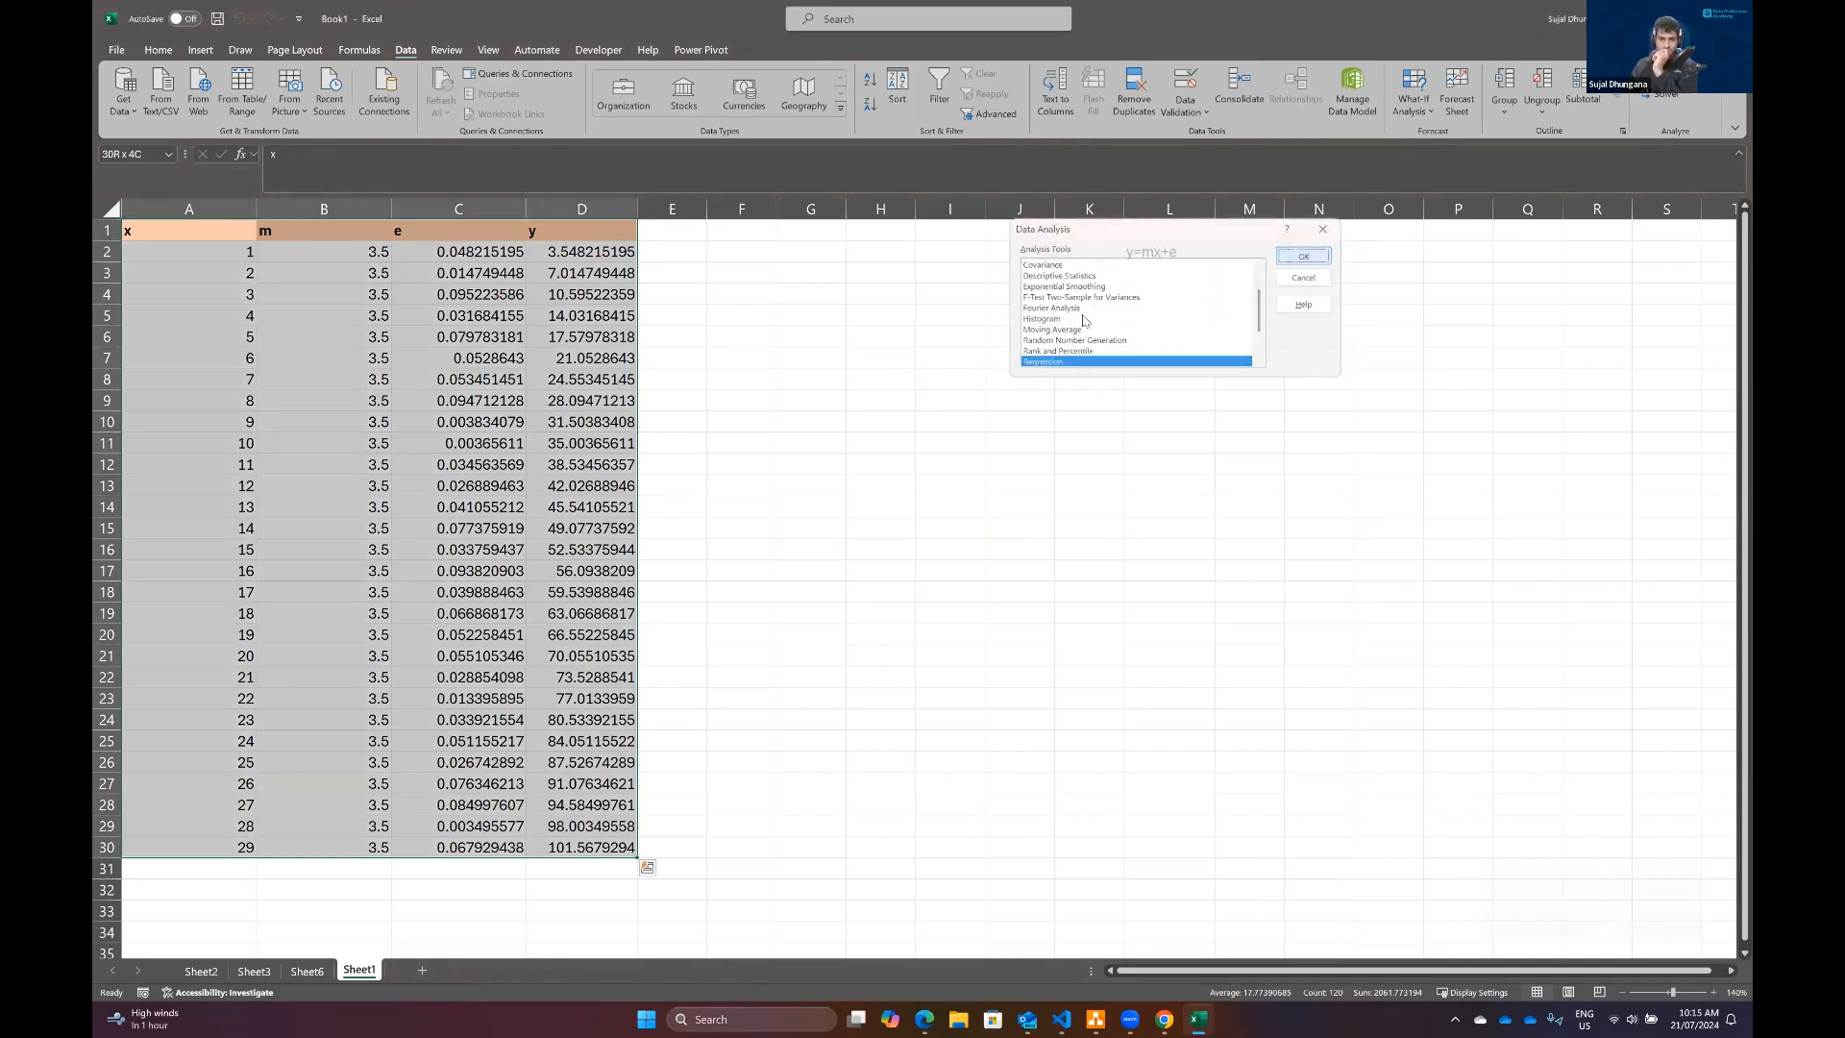
click(1204, 192)
click(1206, 219)
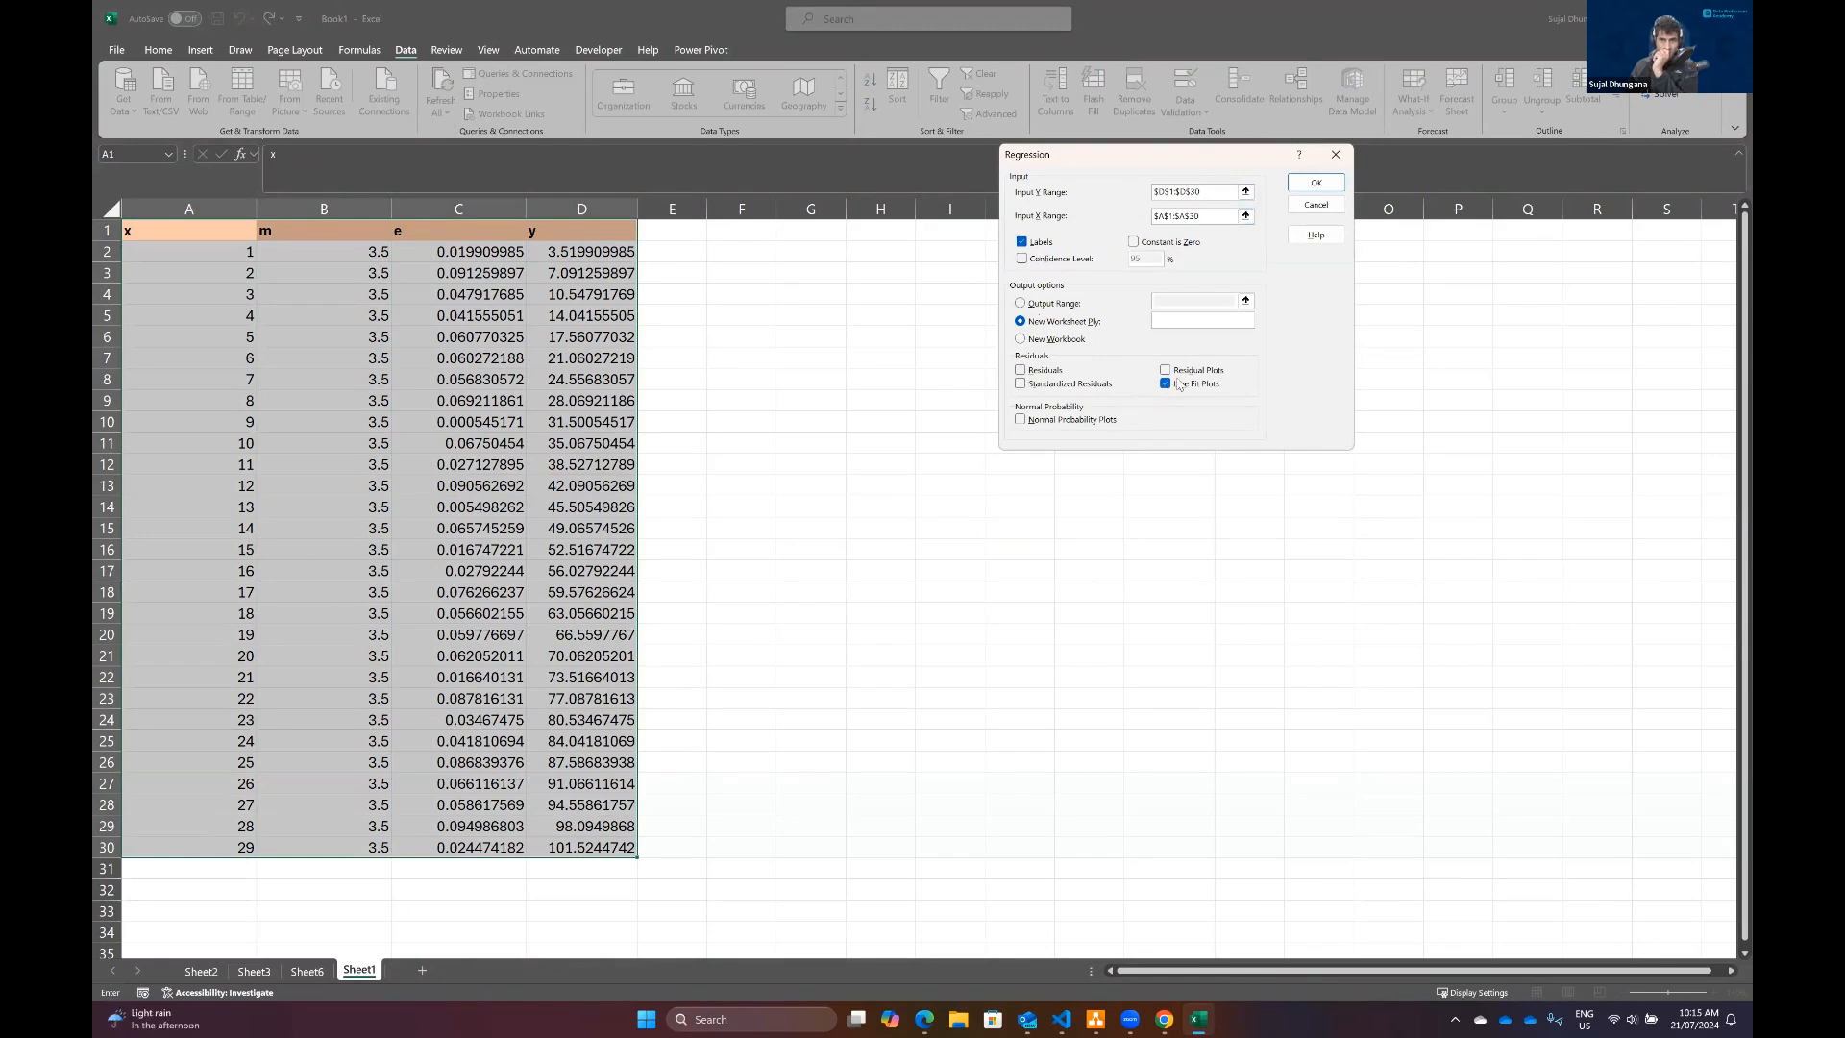
key(Return)
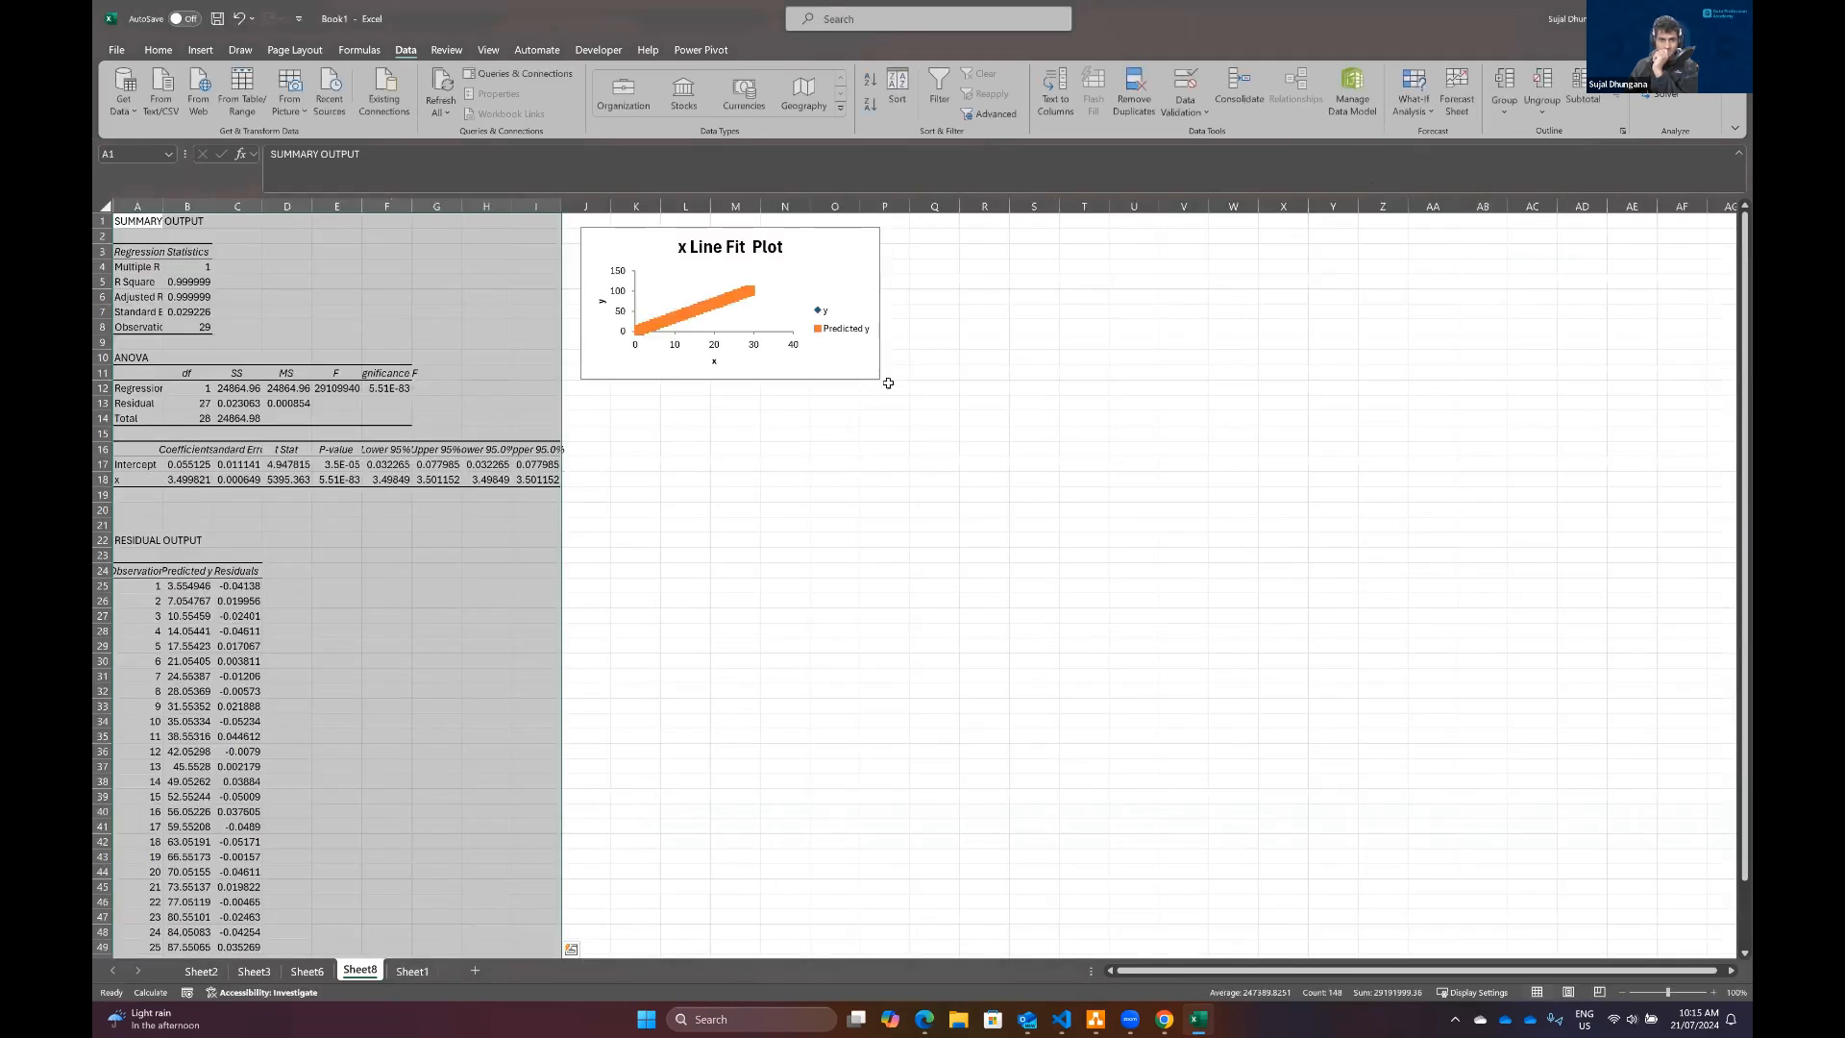
Step: Enlarge the new regression's x Line Fit Plot chart and shift it slightly away from the summary tables
click(873, 373)
drag(877, 381, 1400, 750)
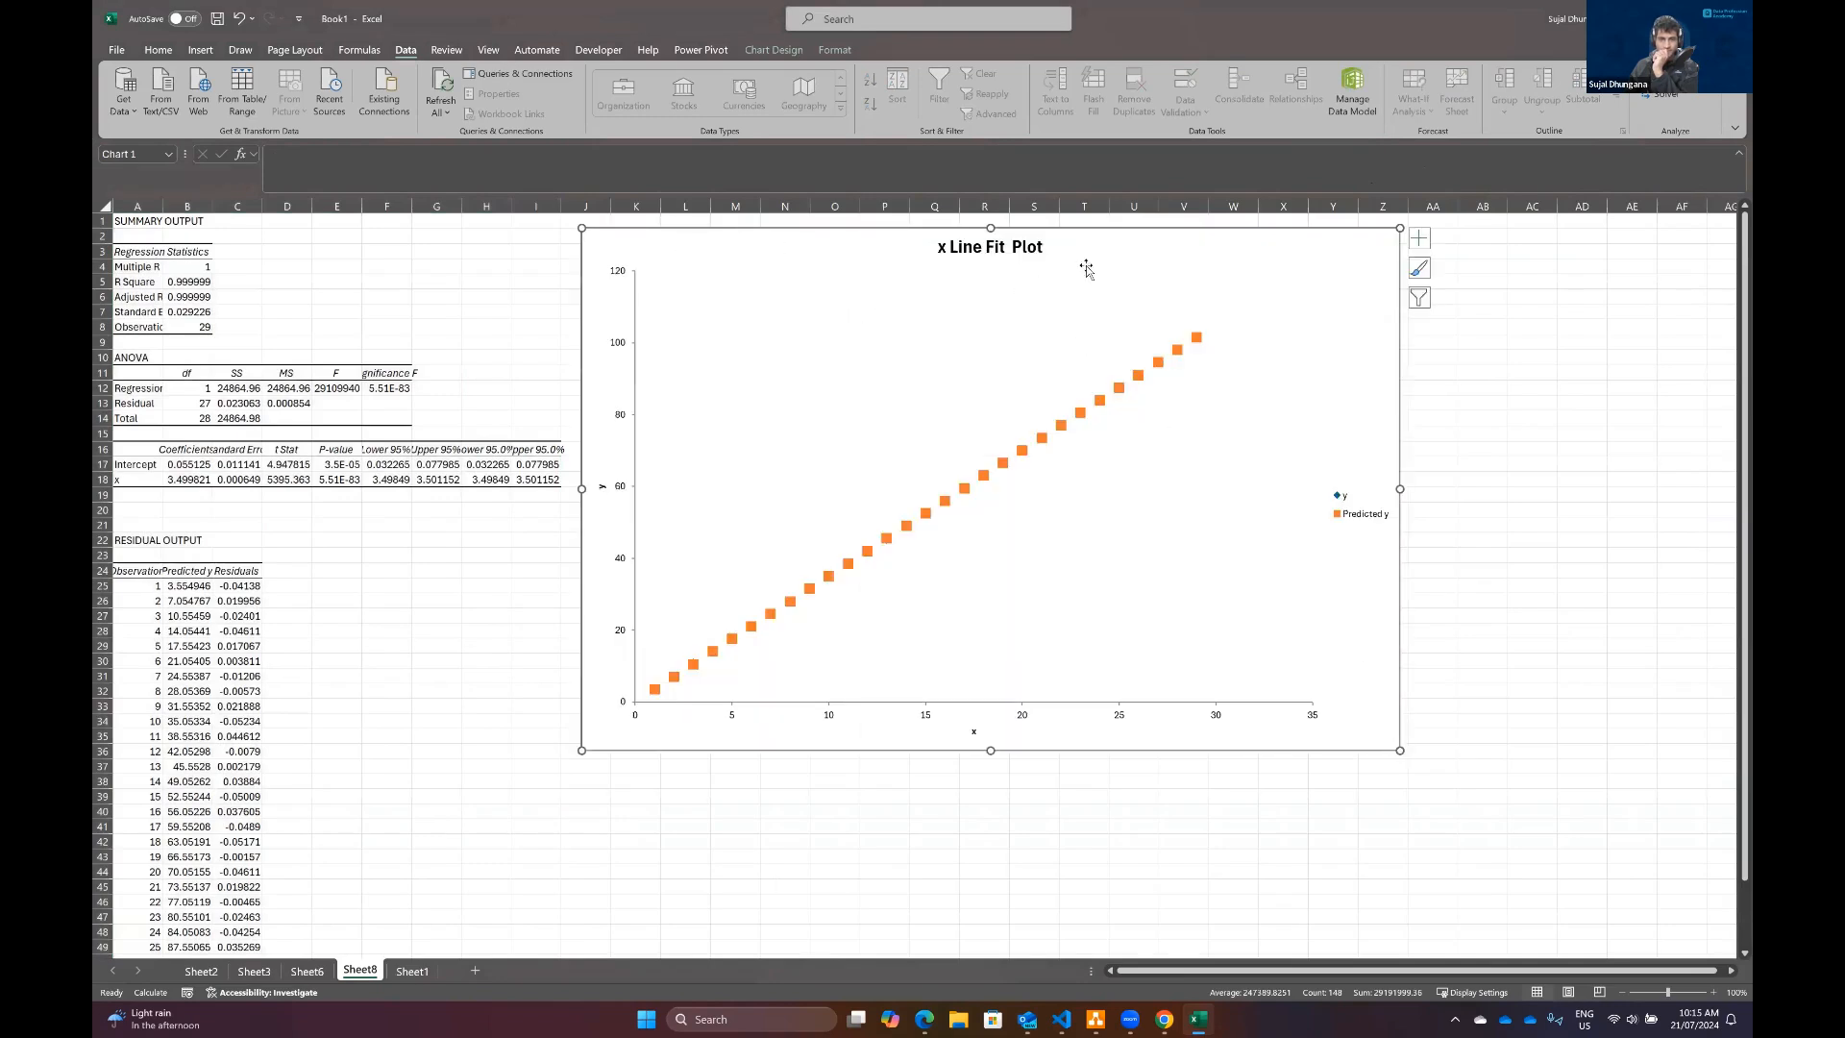
drag(1086, 269, 1133, 293)
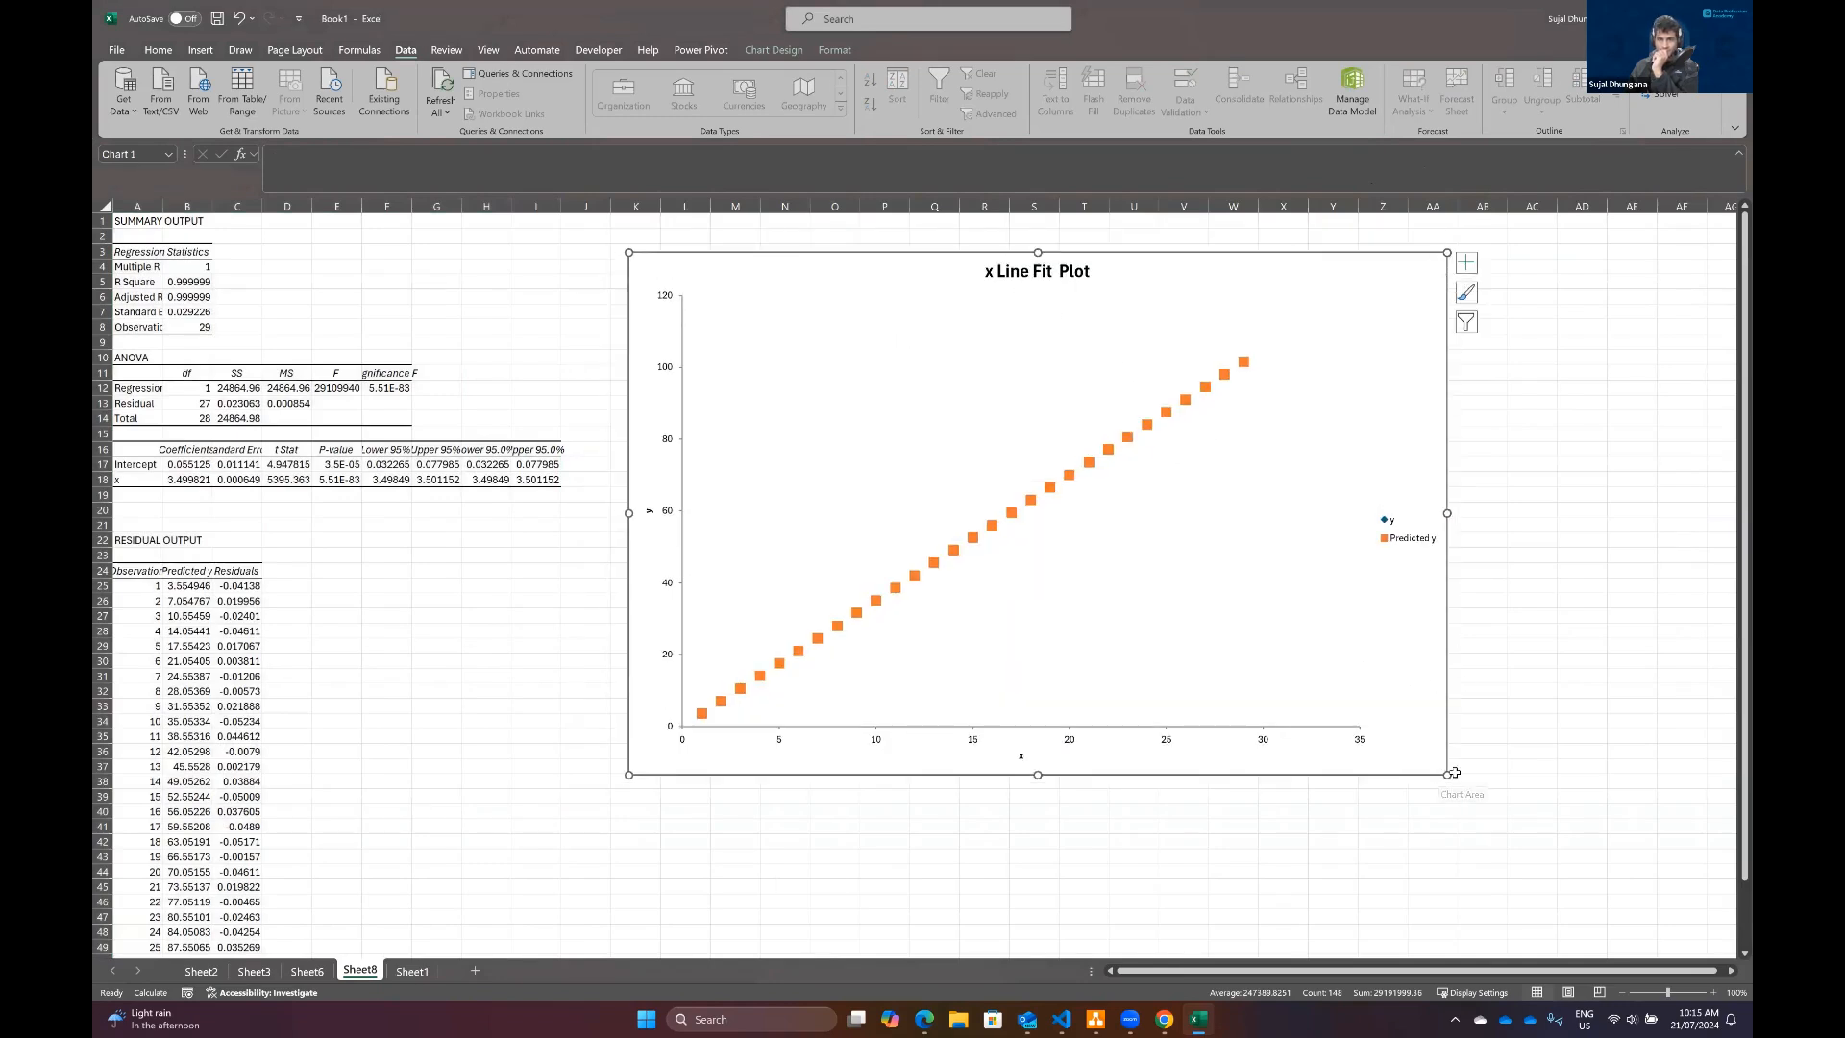
drag(1455, 773, 1535, 875)
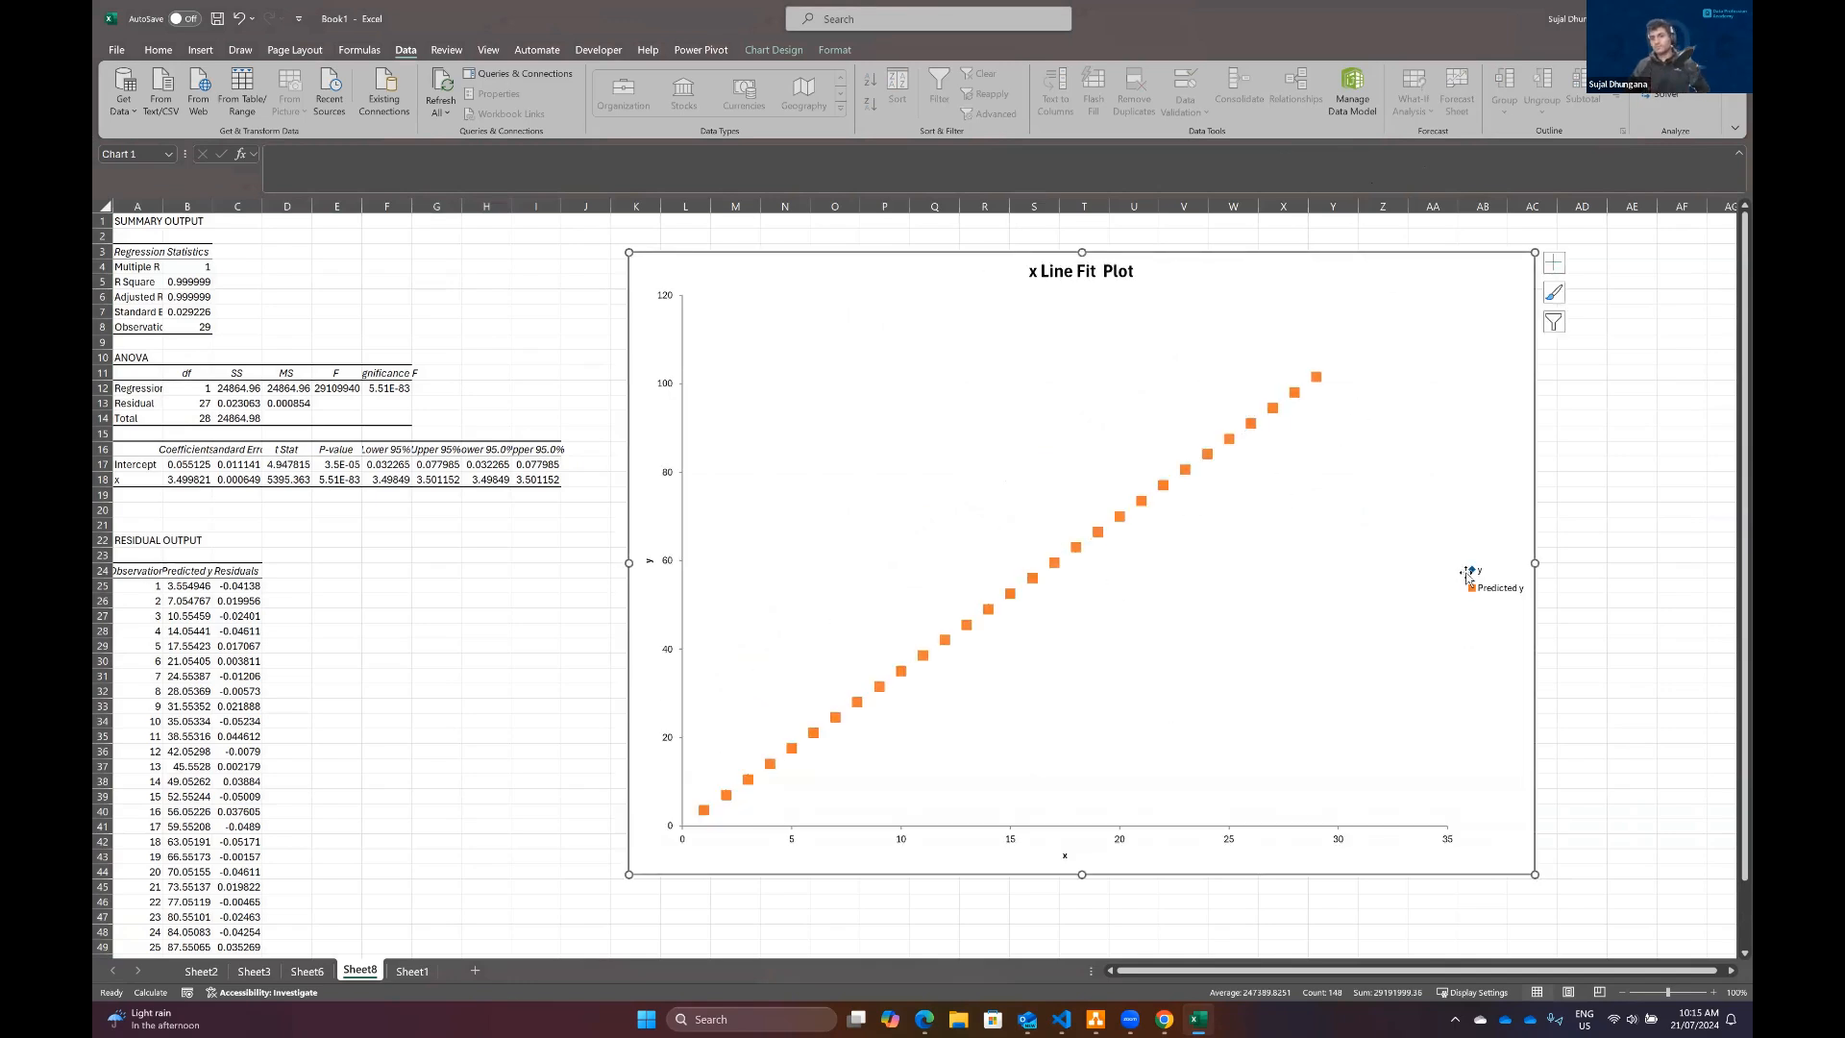
click(1714, 992)
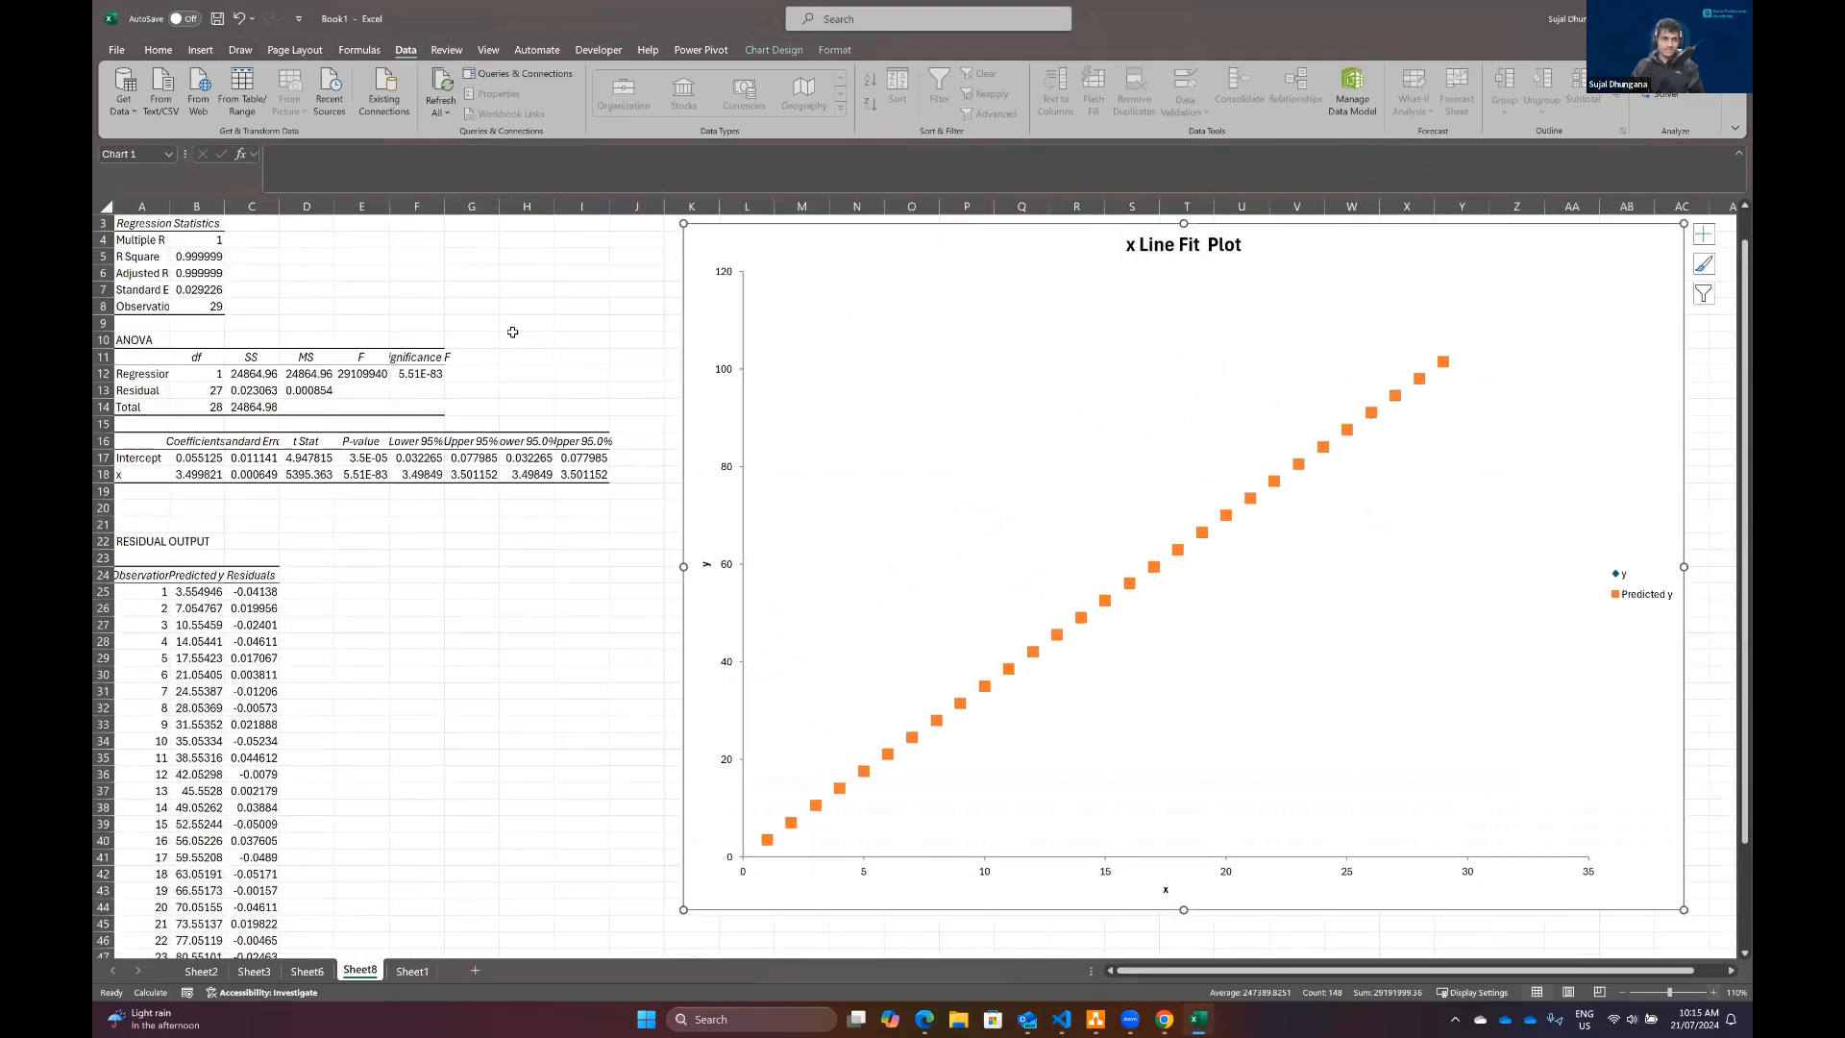
Step: Widen column E of the Sheet8 regression output to show the ANOVA F value and the P-values with more digits
scroll(512, 332, up, 3)
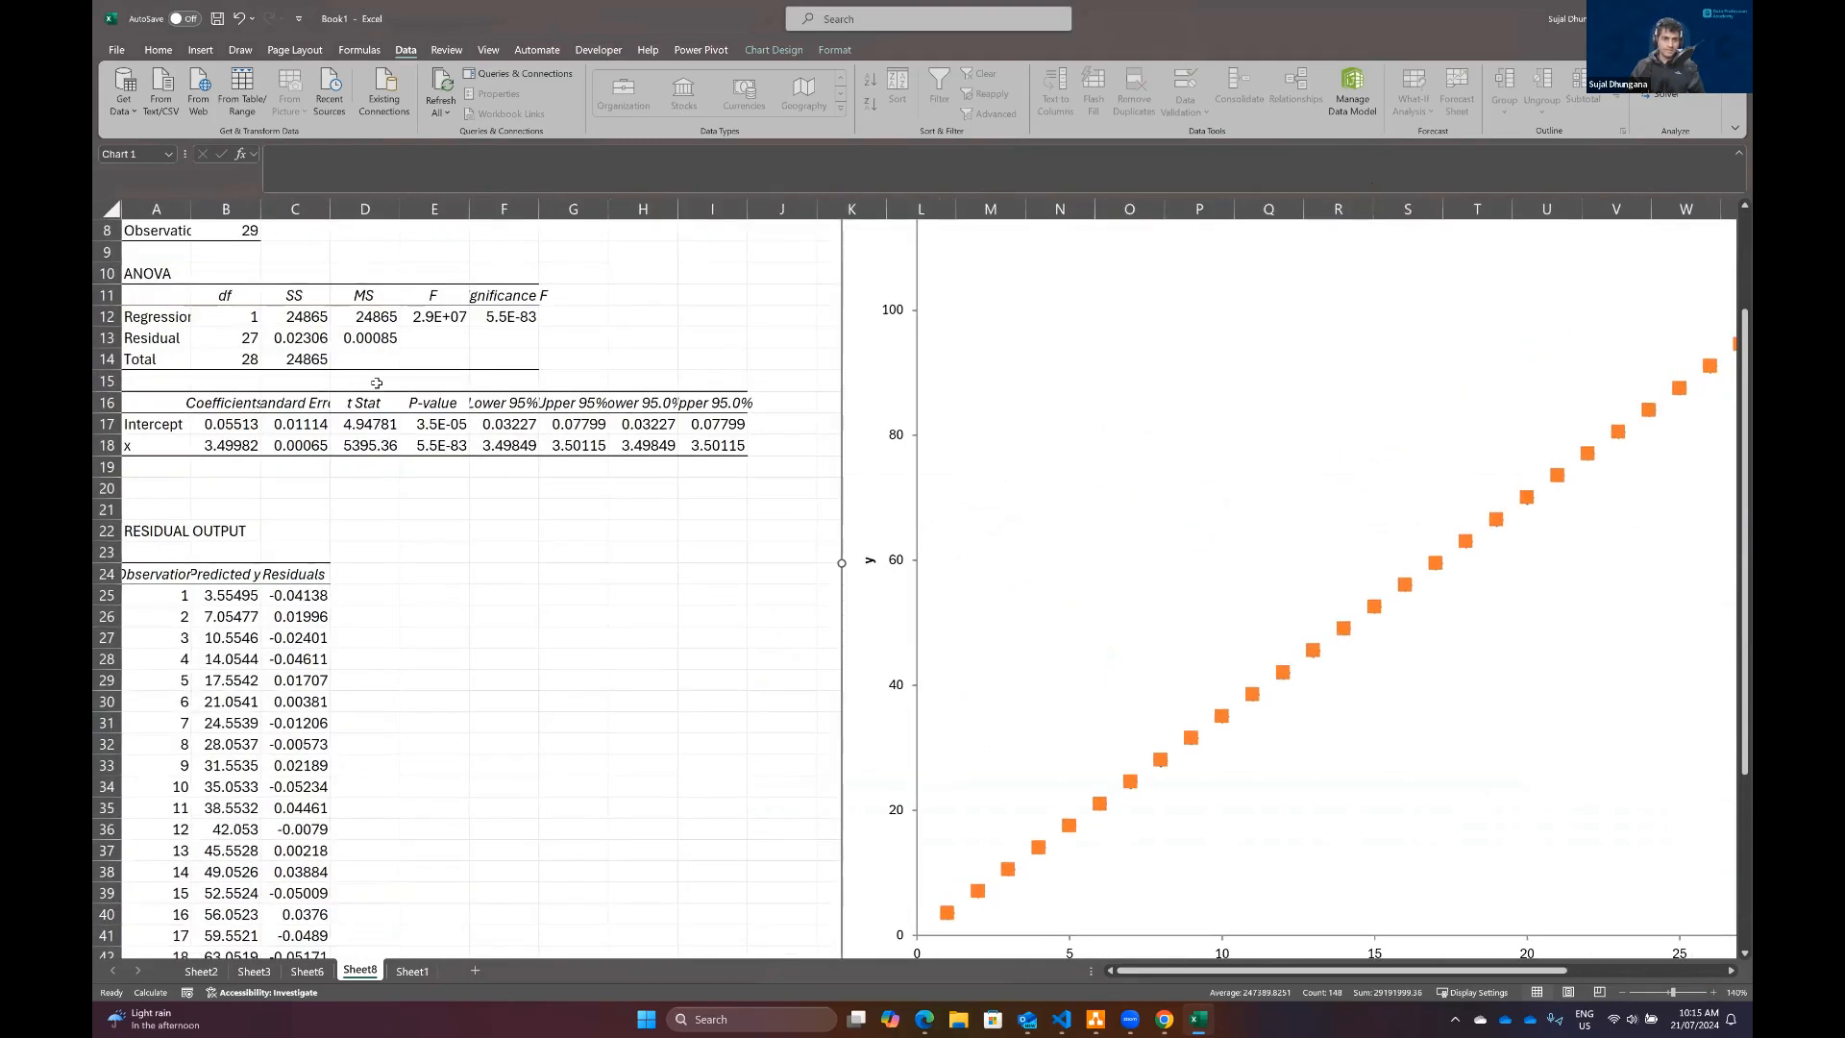
click(433, 426)
click(456, 445)
drag(469, 209, 532, 209)
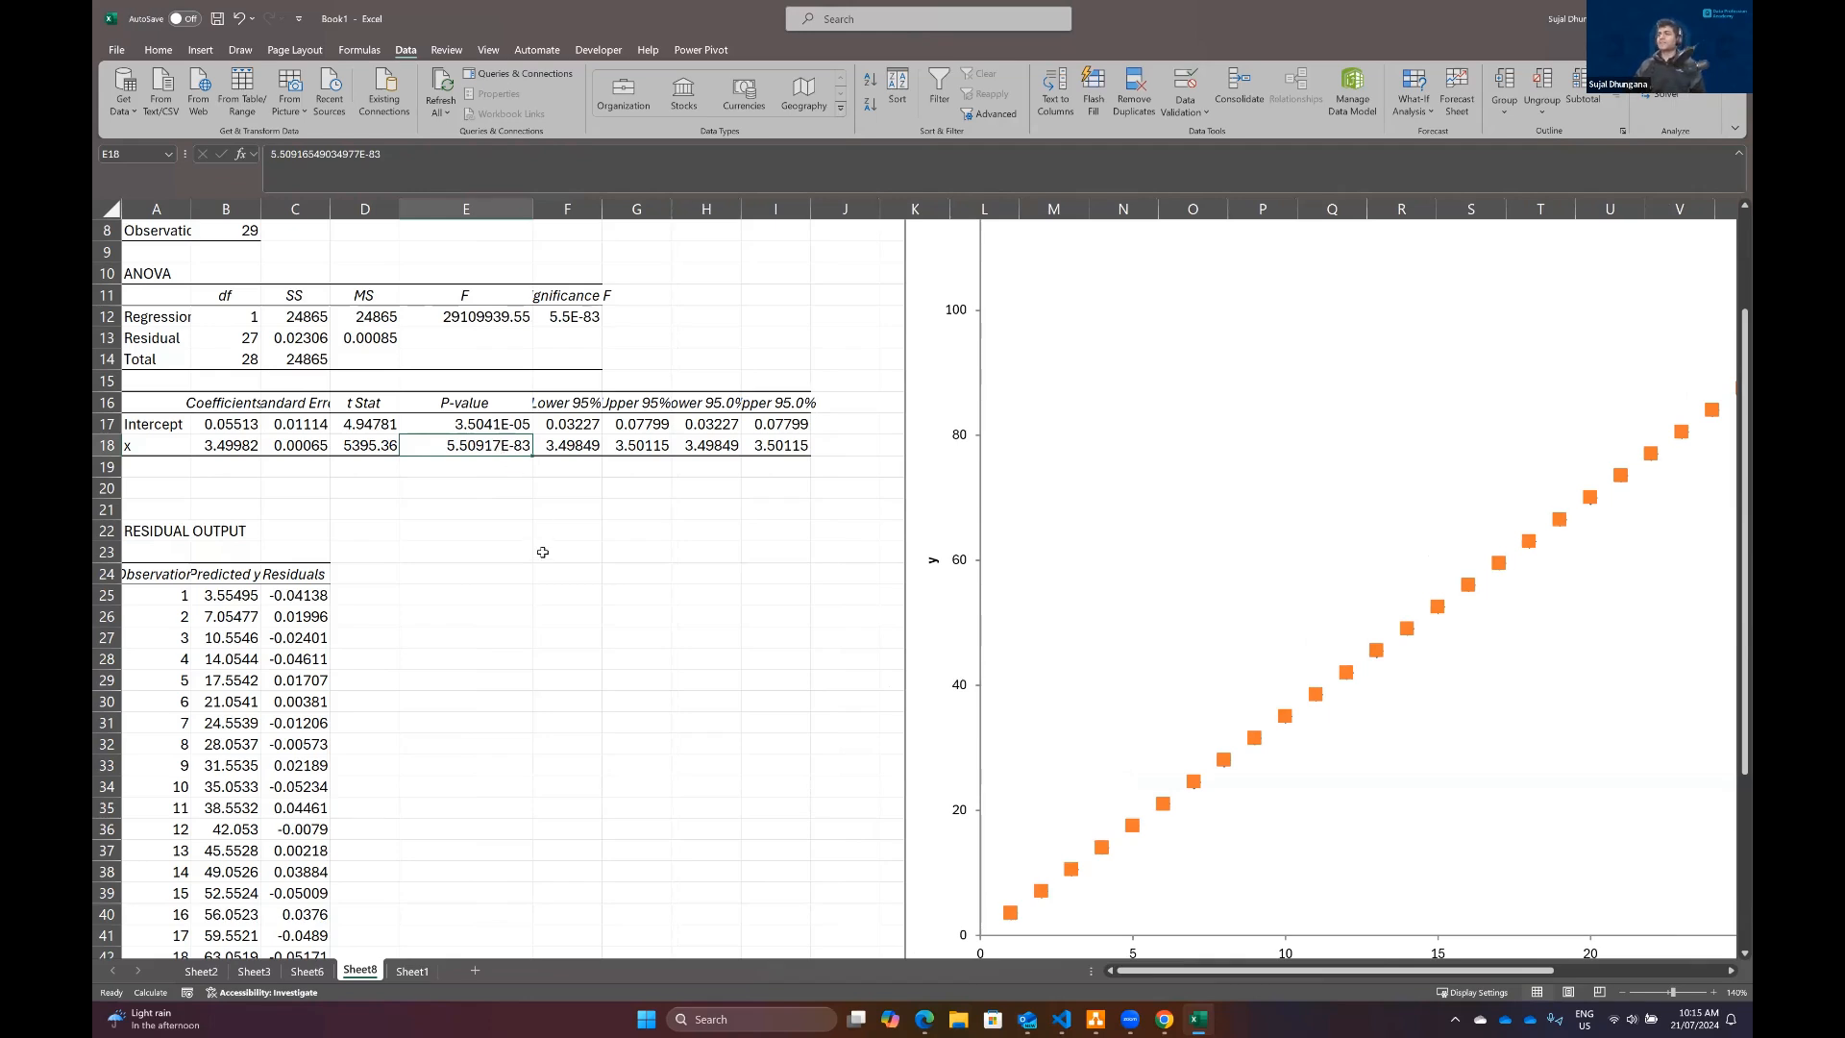
Step: Examine the regression's R Square, the P-value of x and the x Line Fit Plot
scroll(488, 346, up, 3)
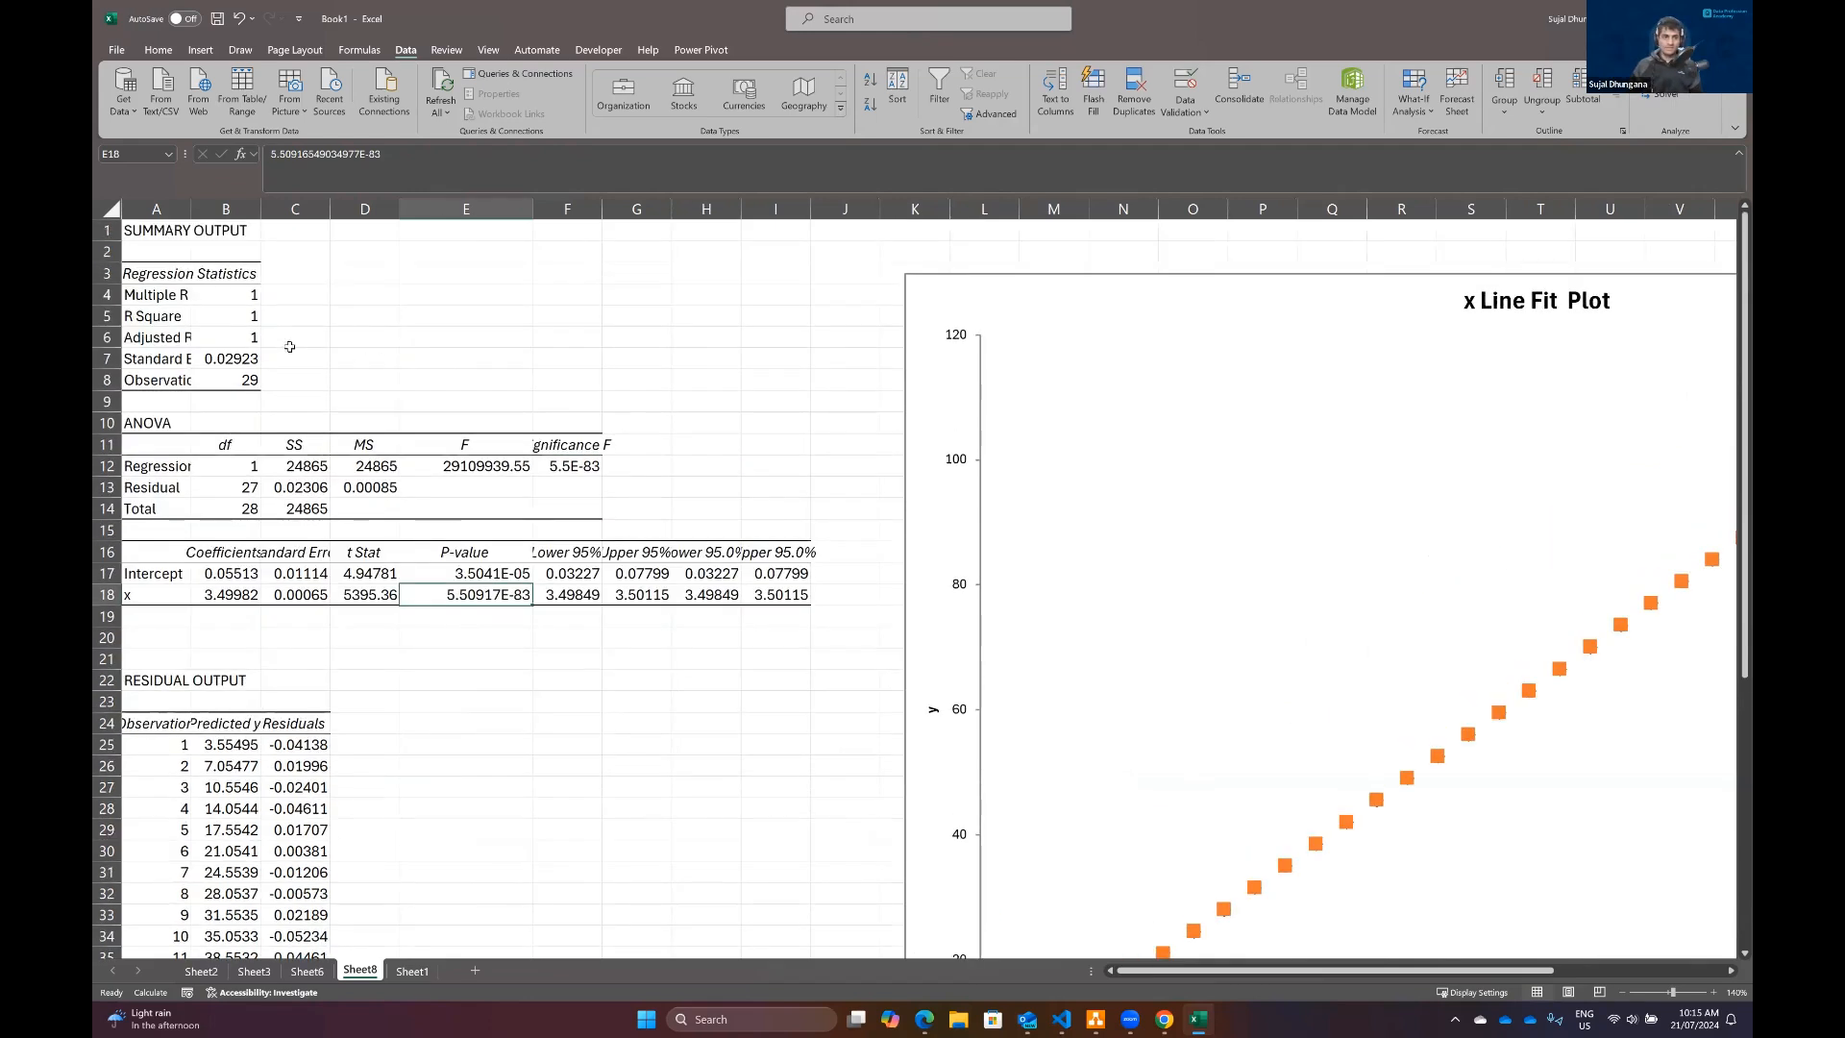
click(220, 320)
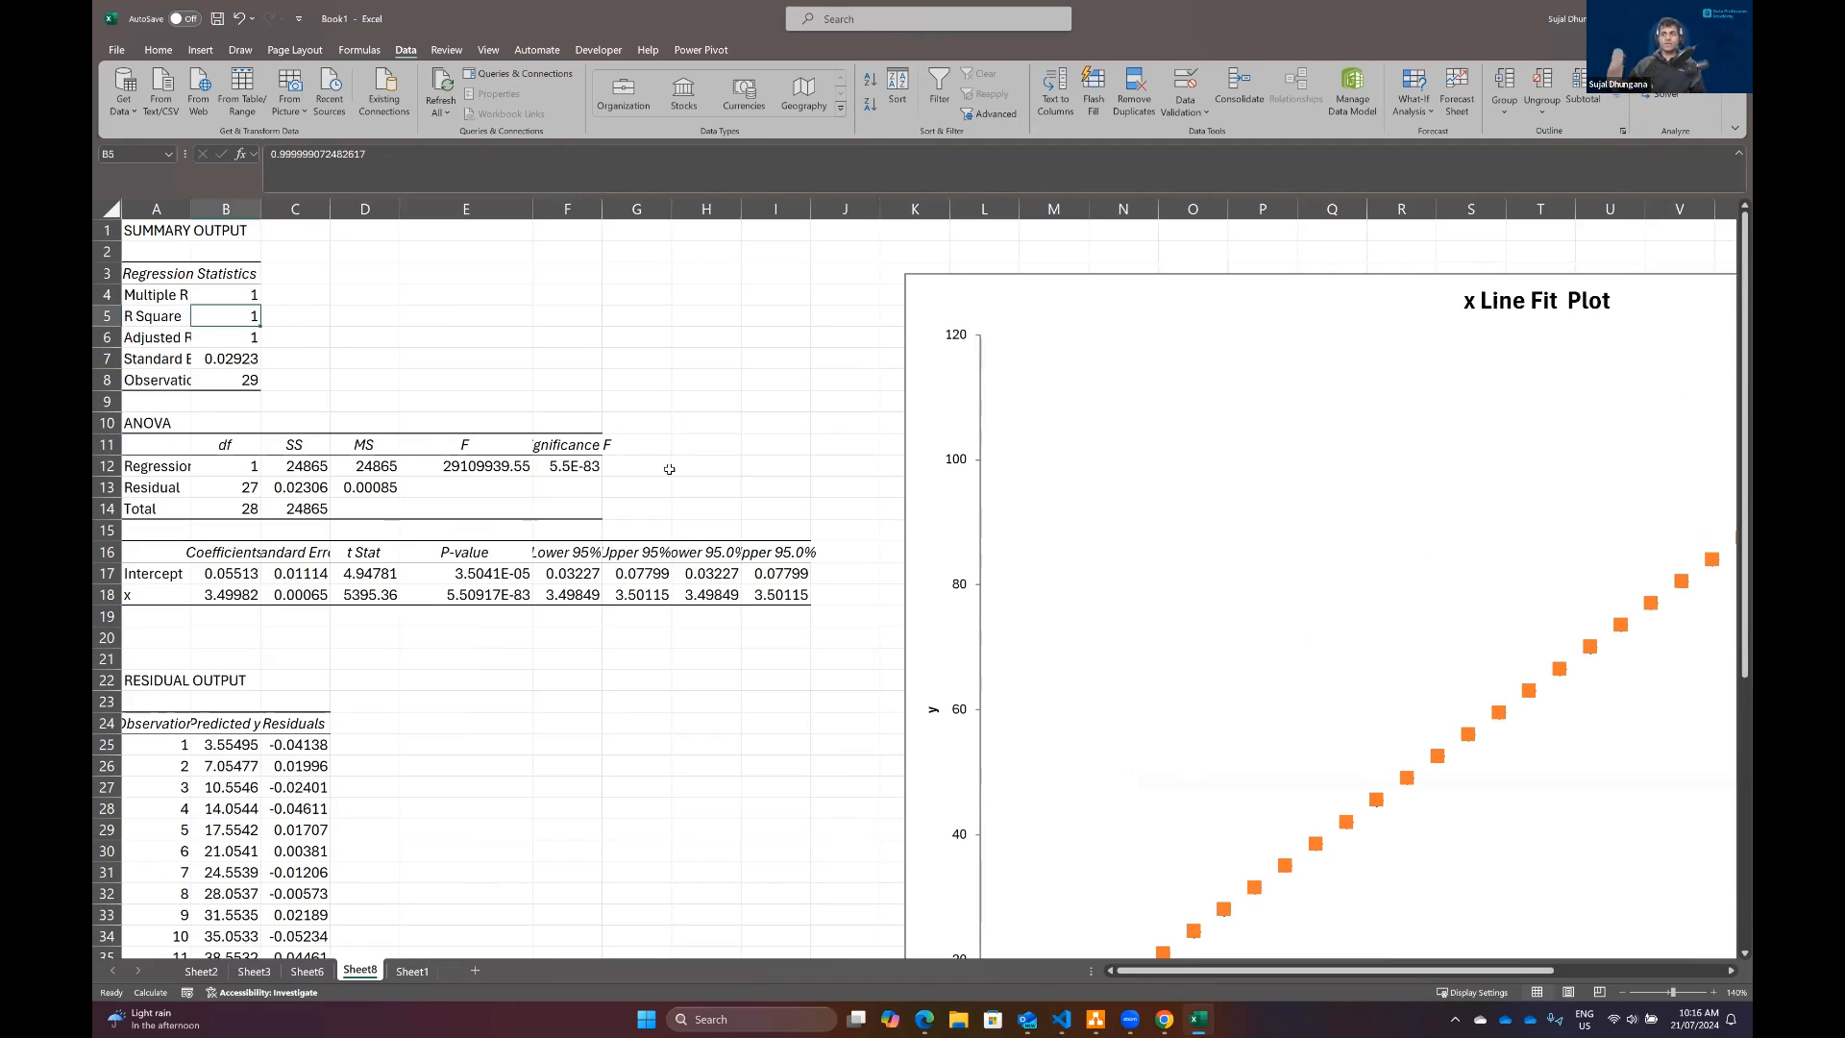
click(457, 597)
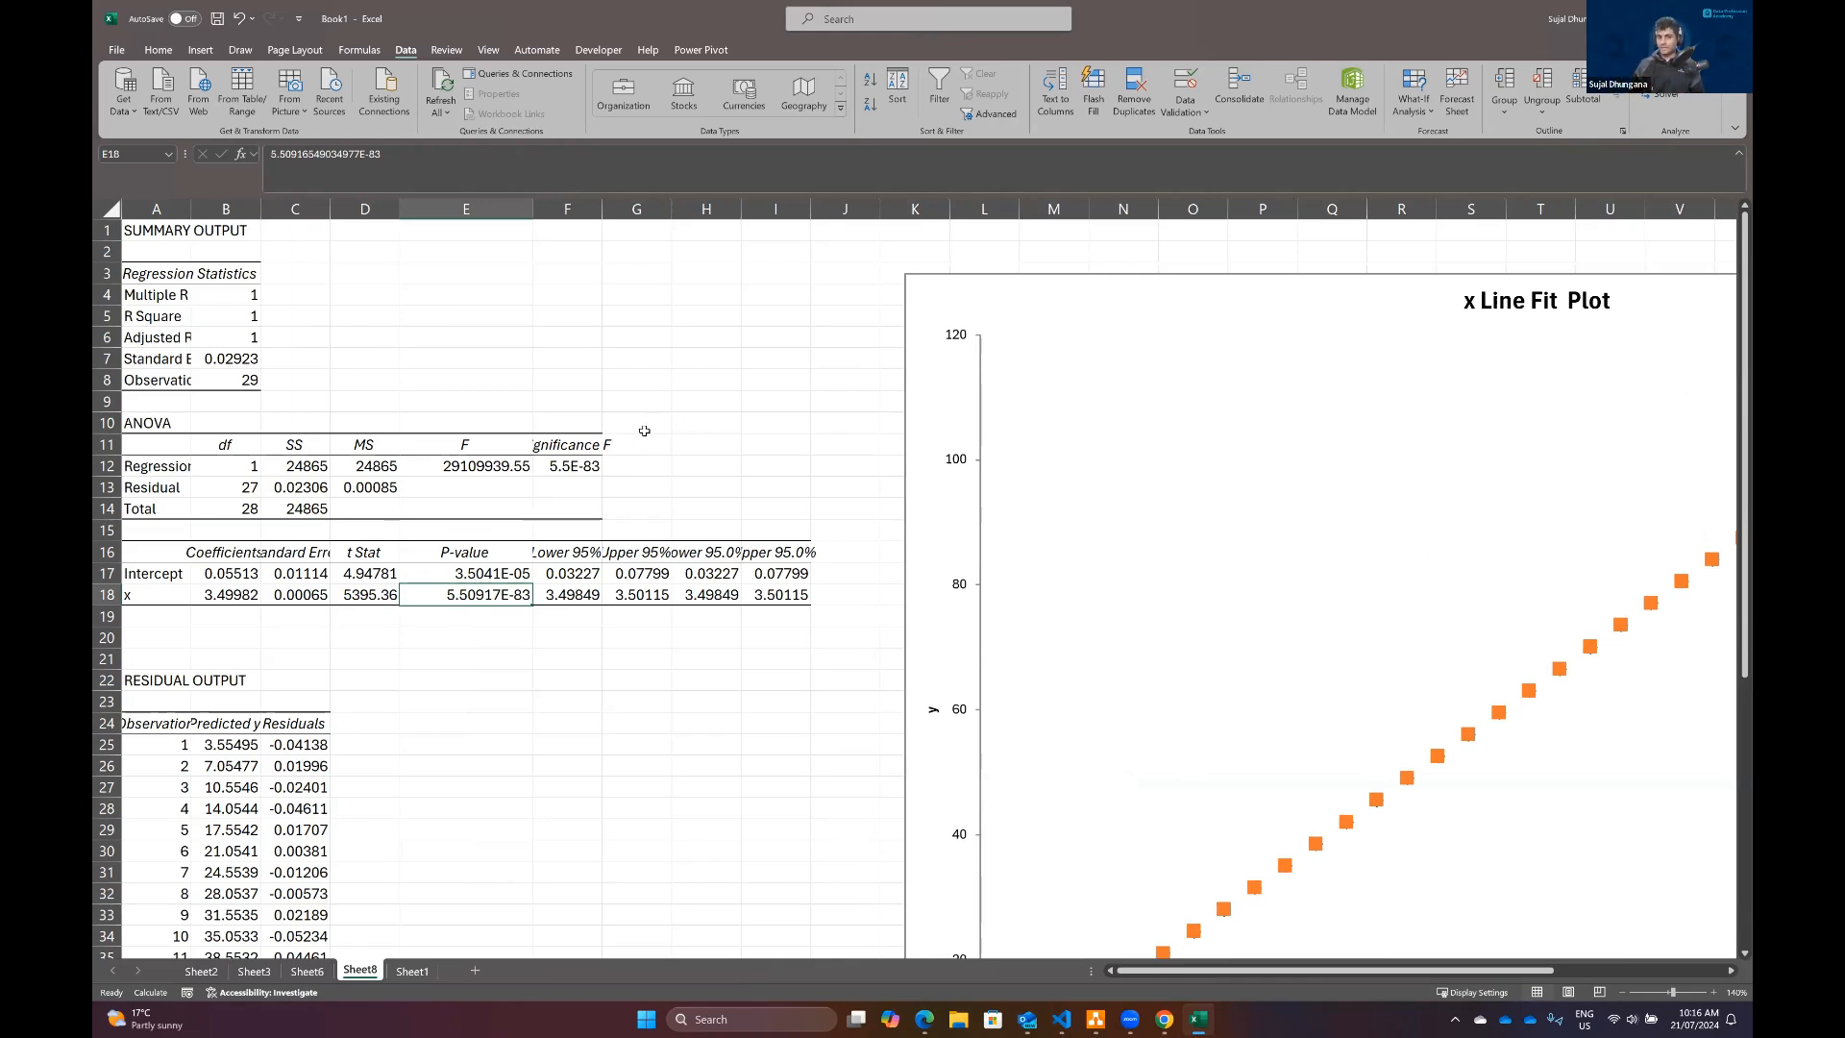
ctrl+scroll(642, 428, down, 4)
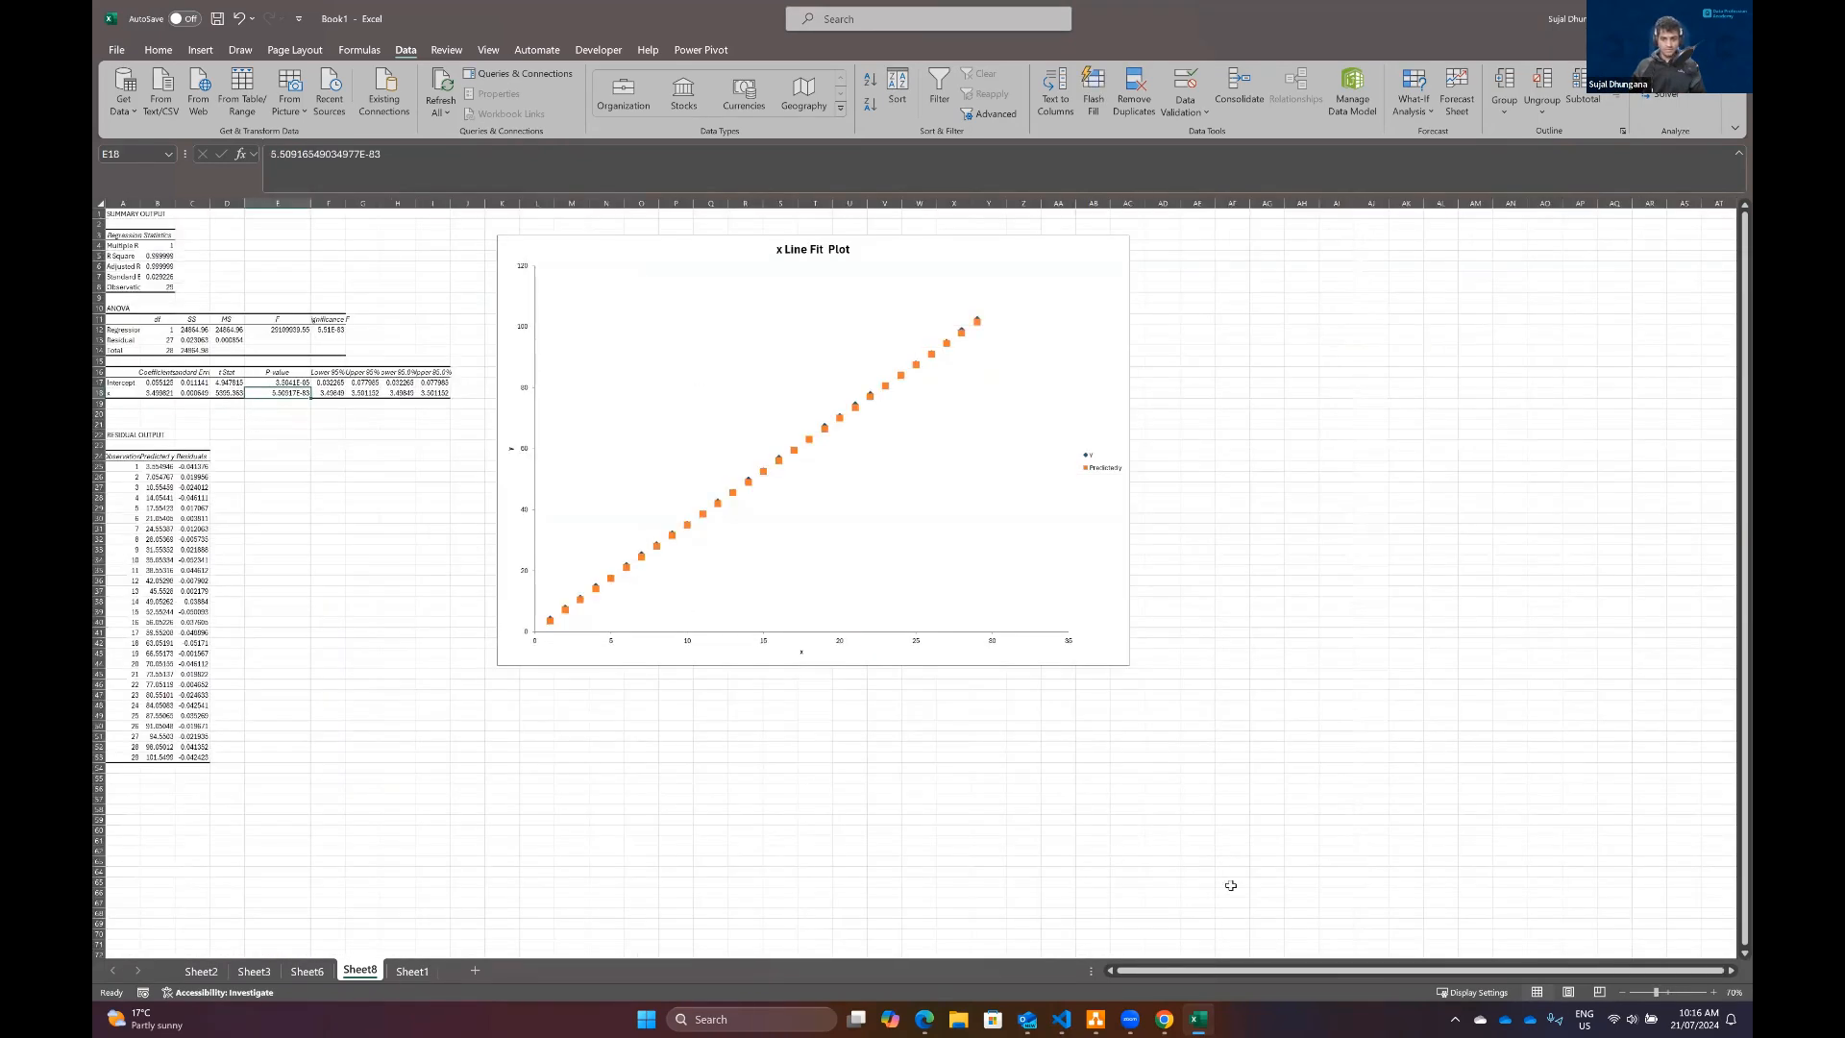
click(1713, 992)
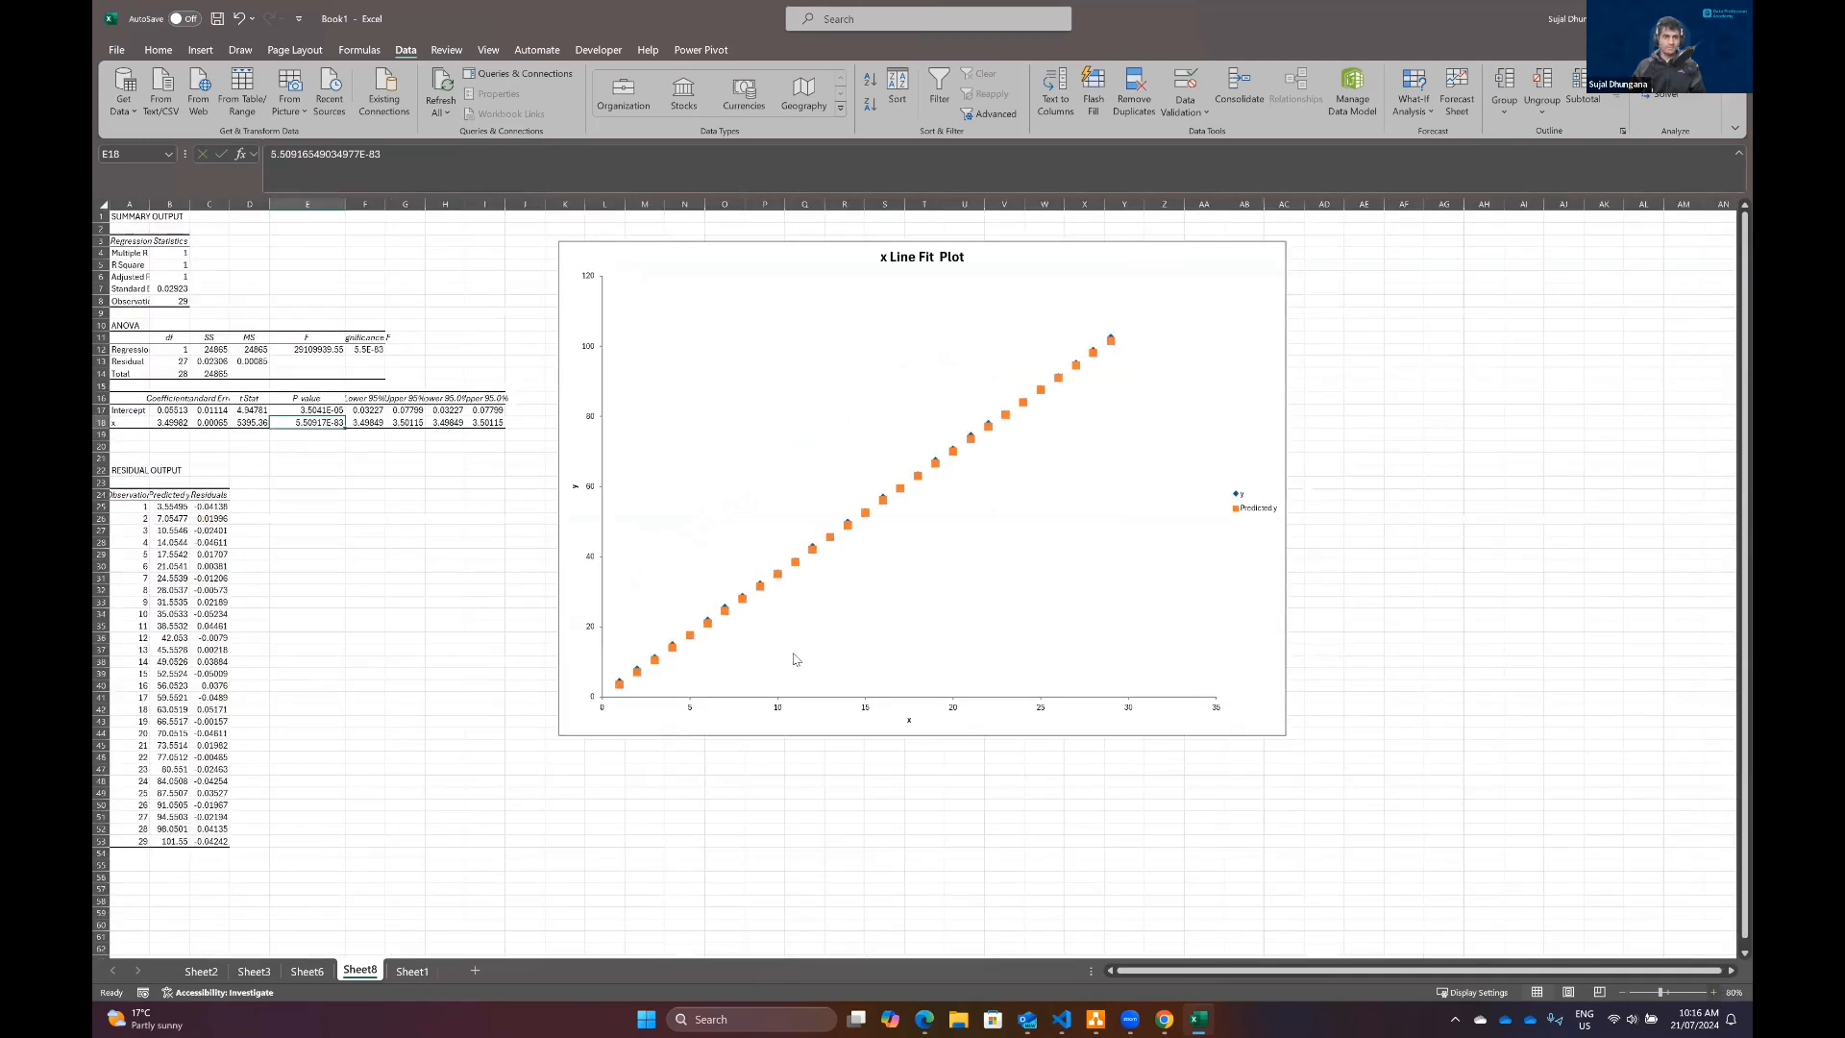
ctrl+scroll(362, 470, up, 3)
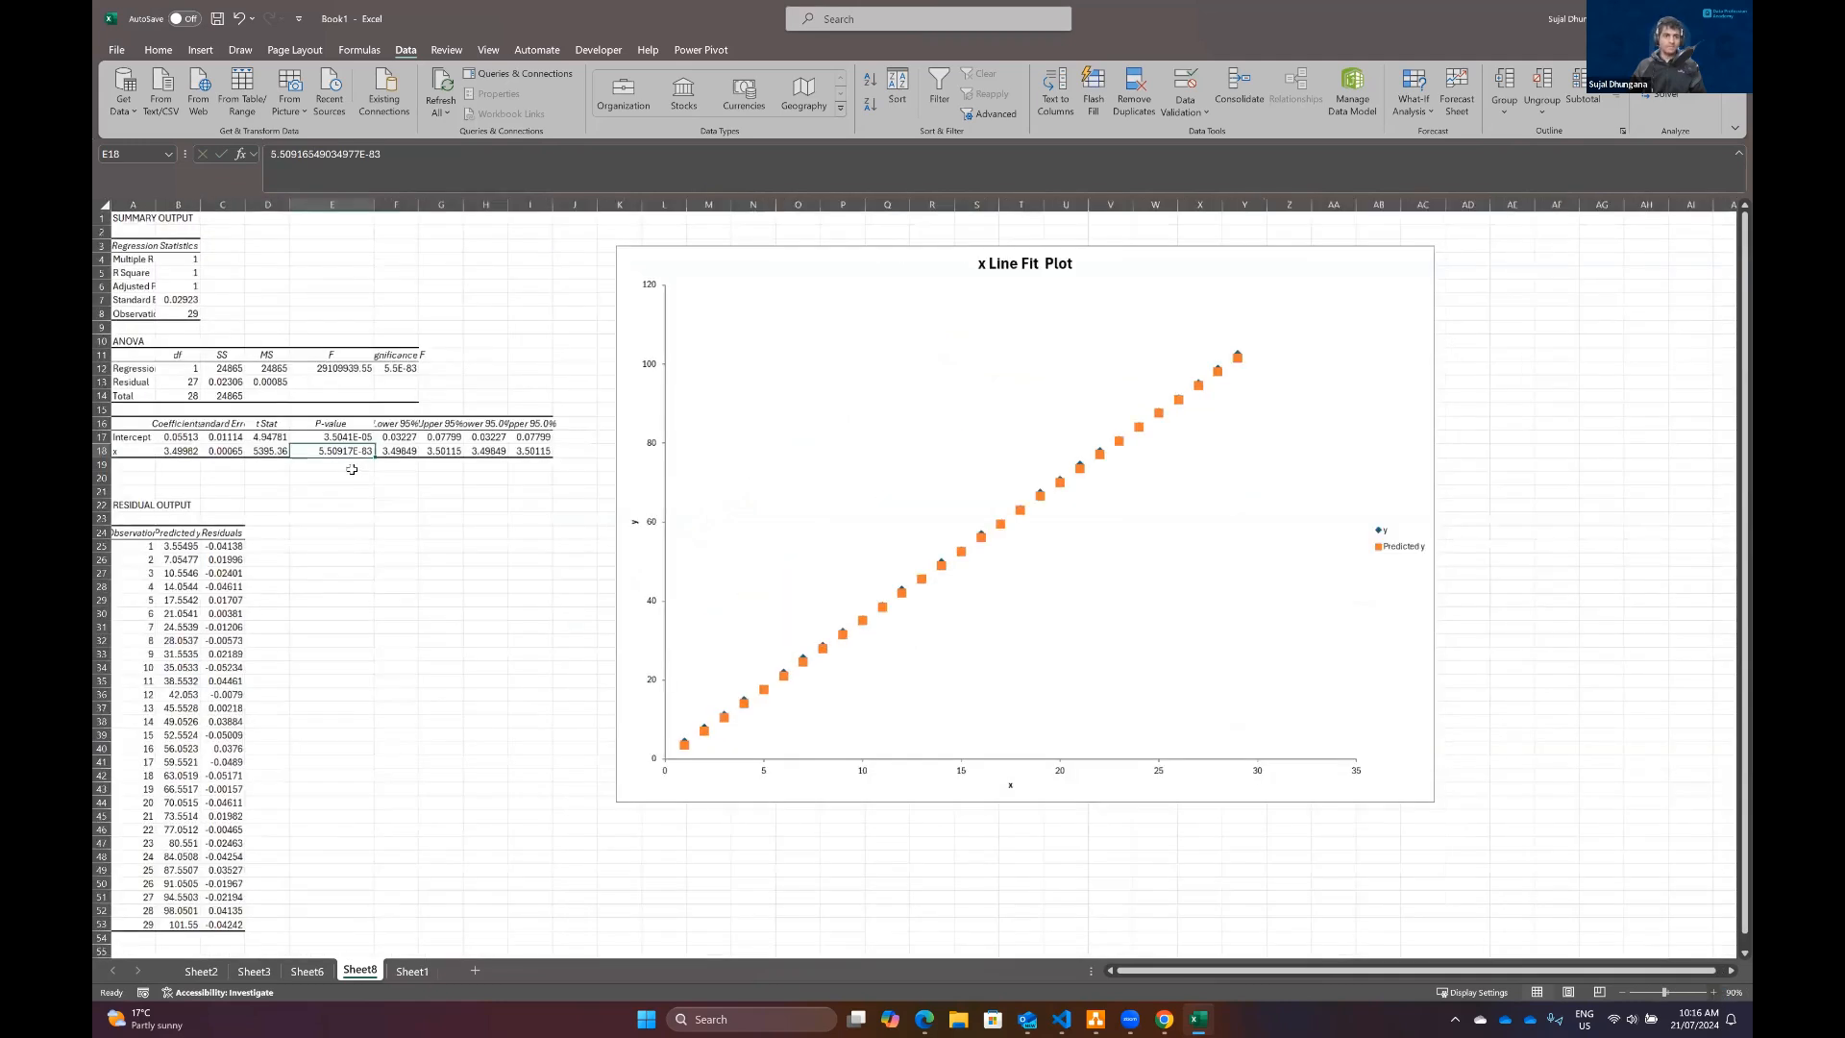
scroll(196, 290, up, 2)
click(196, 289)
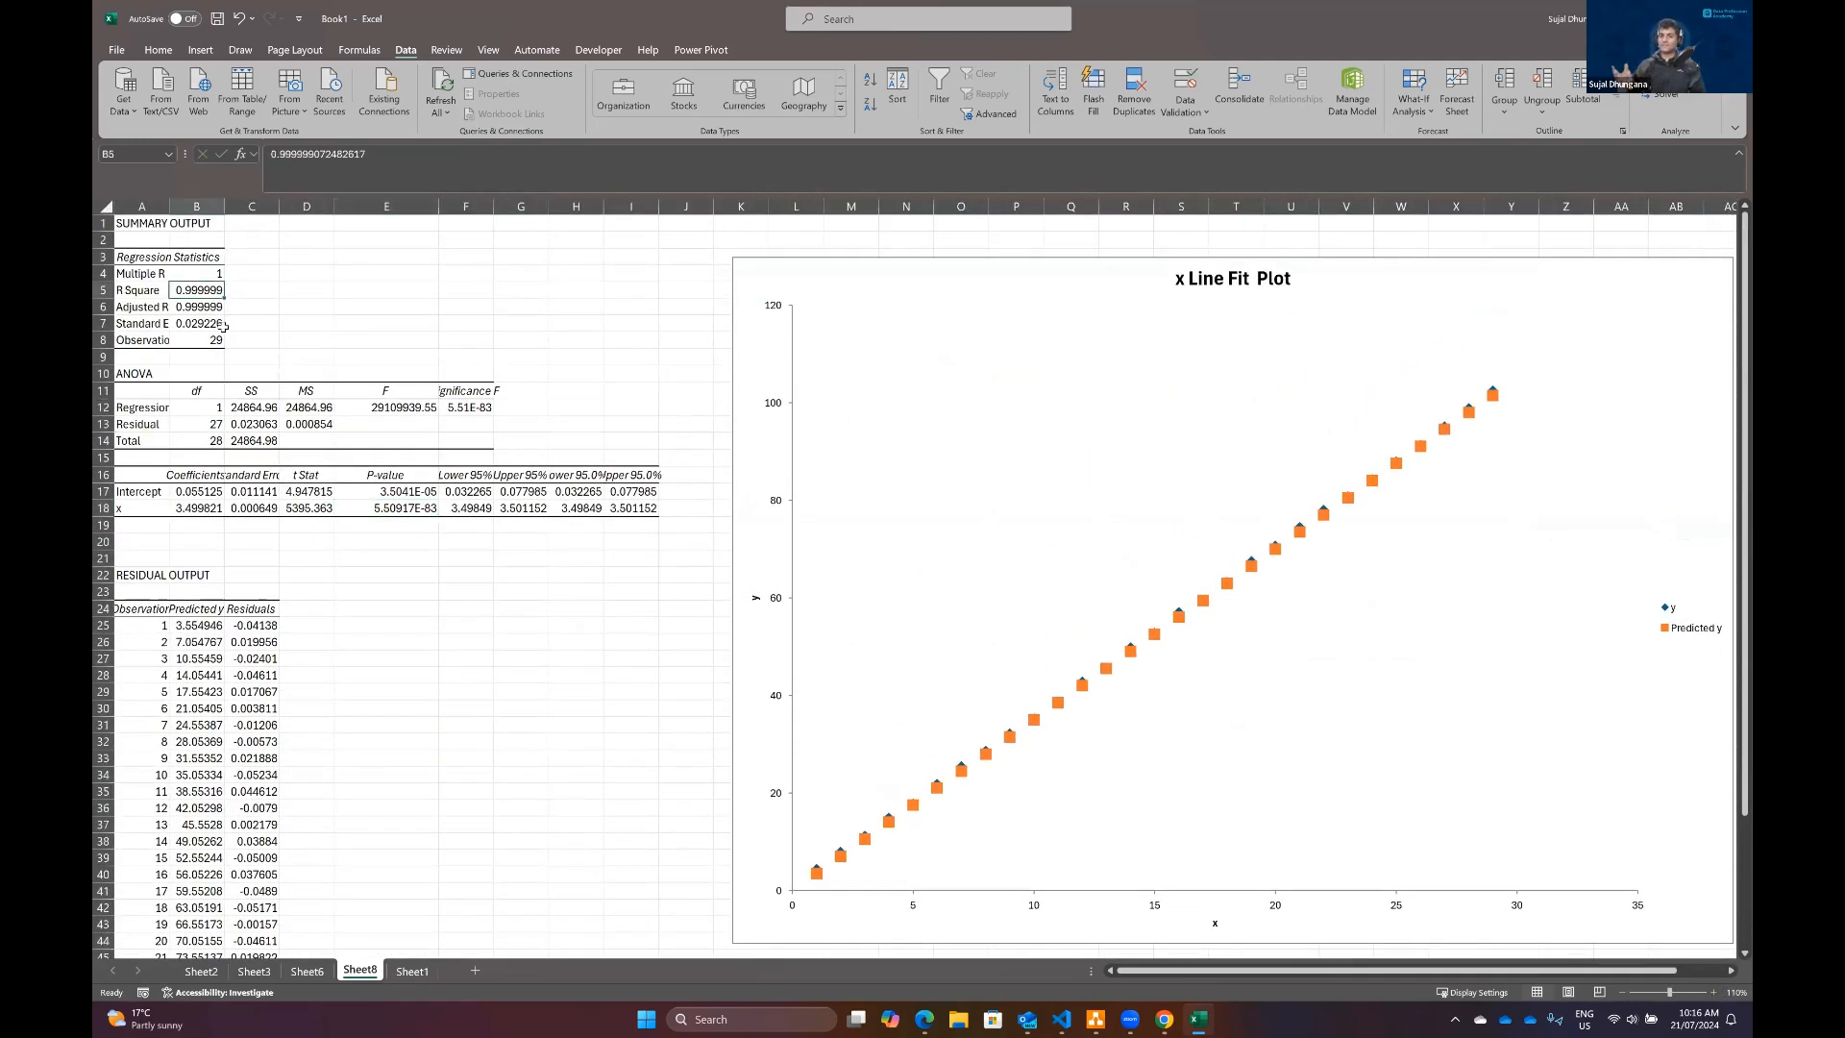
click(376, 509)
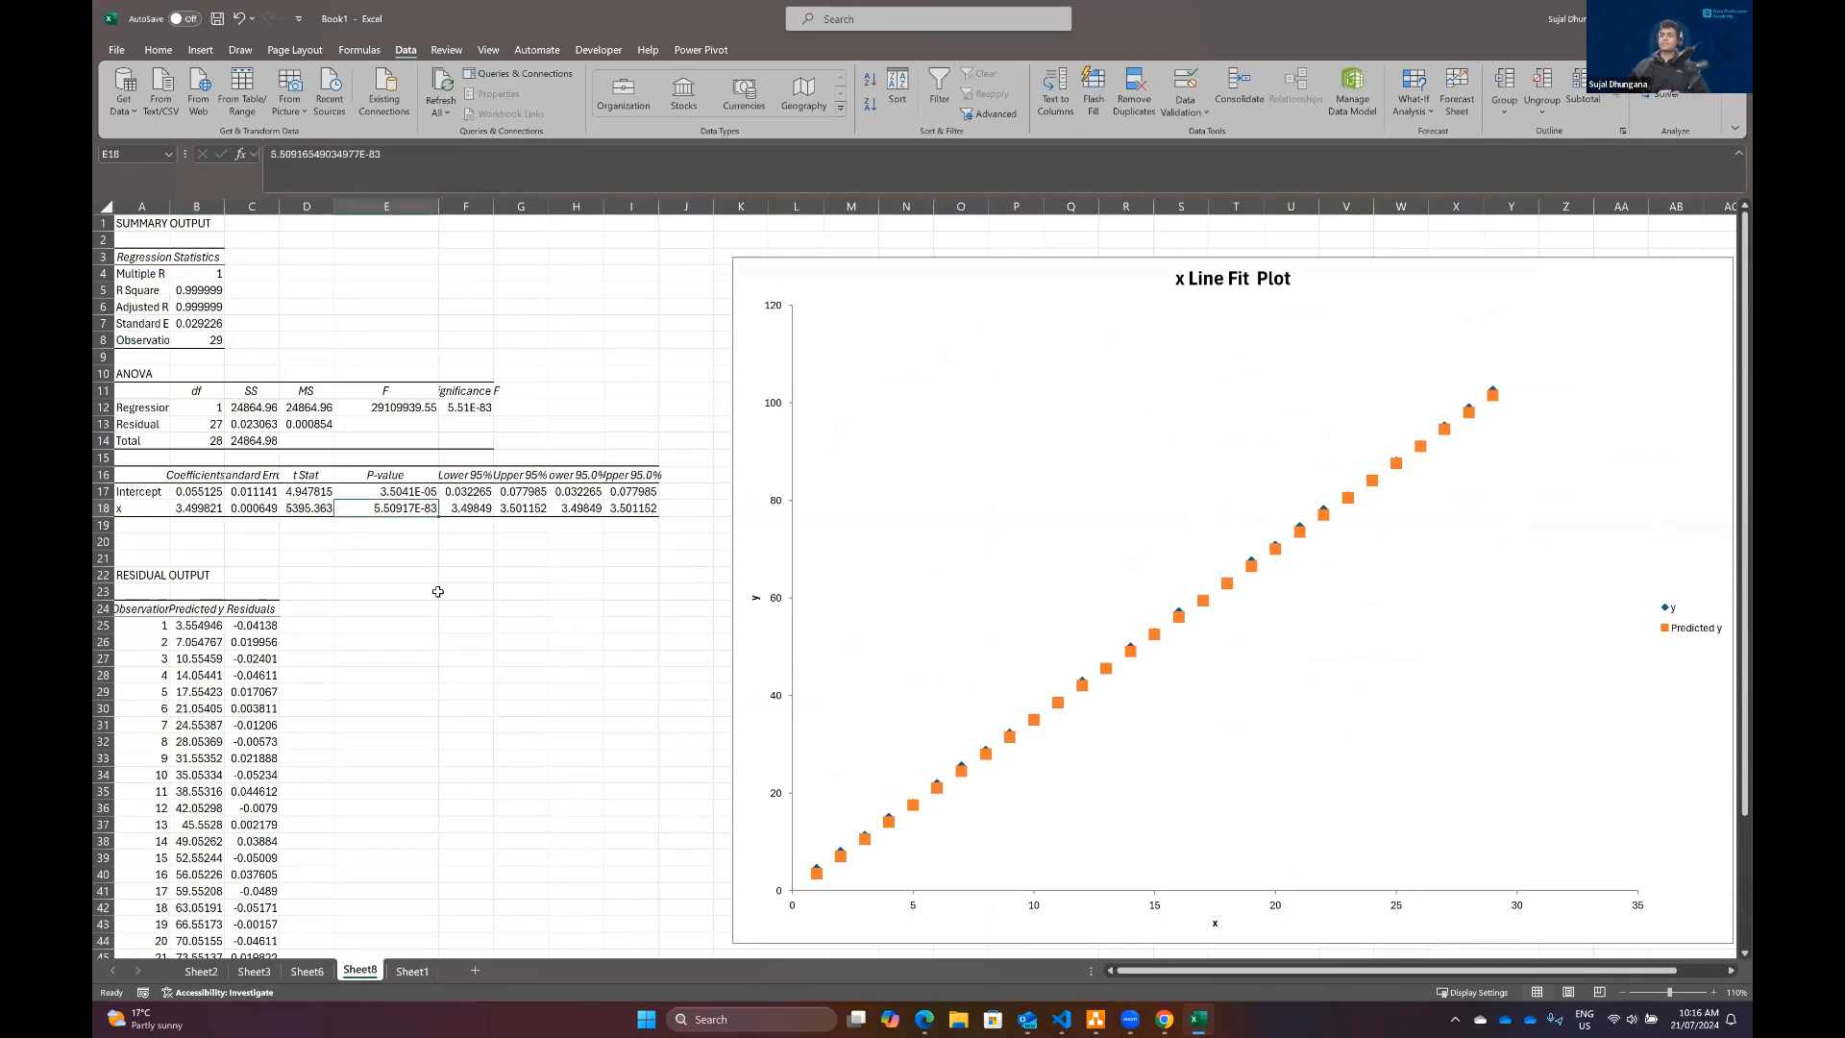
scroll(433, 381, down, 3)
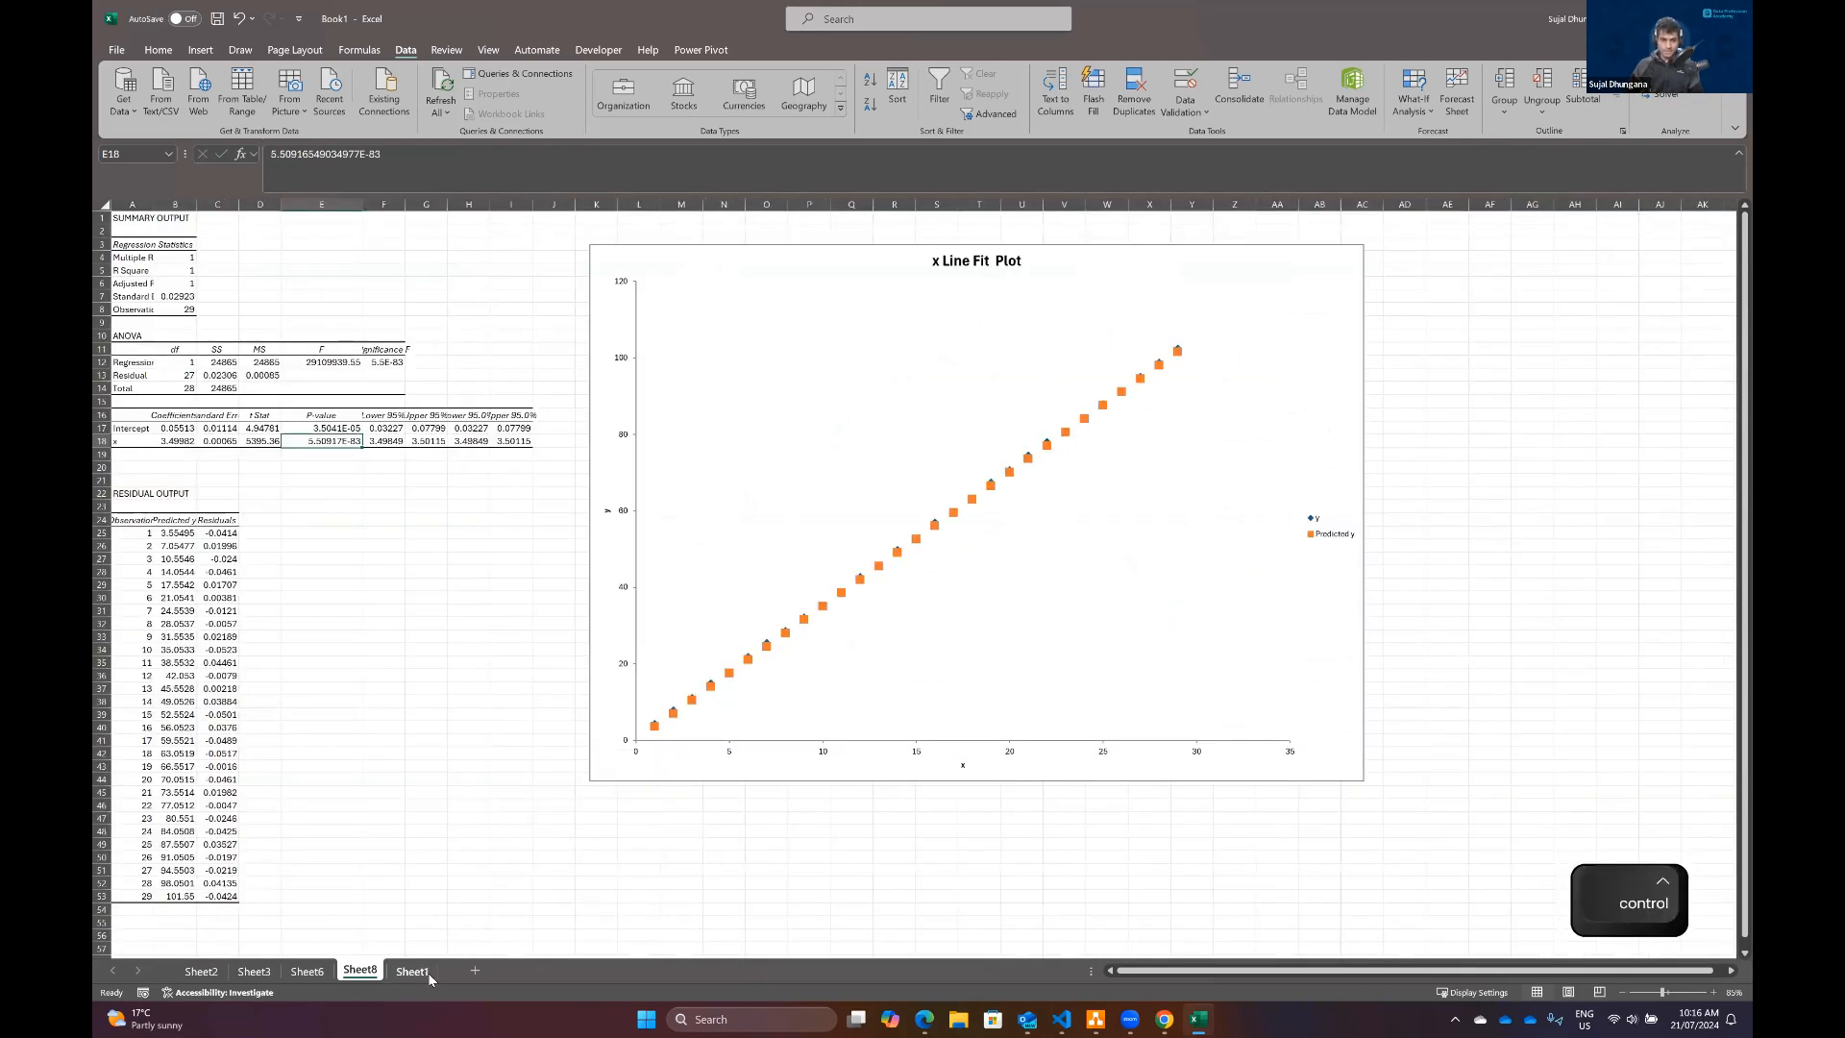
Step: Return to Sheet1 and review the full list of available Data Analysis tools
key(ctrl+Page_Down)
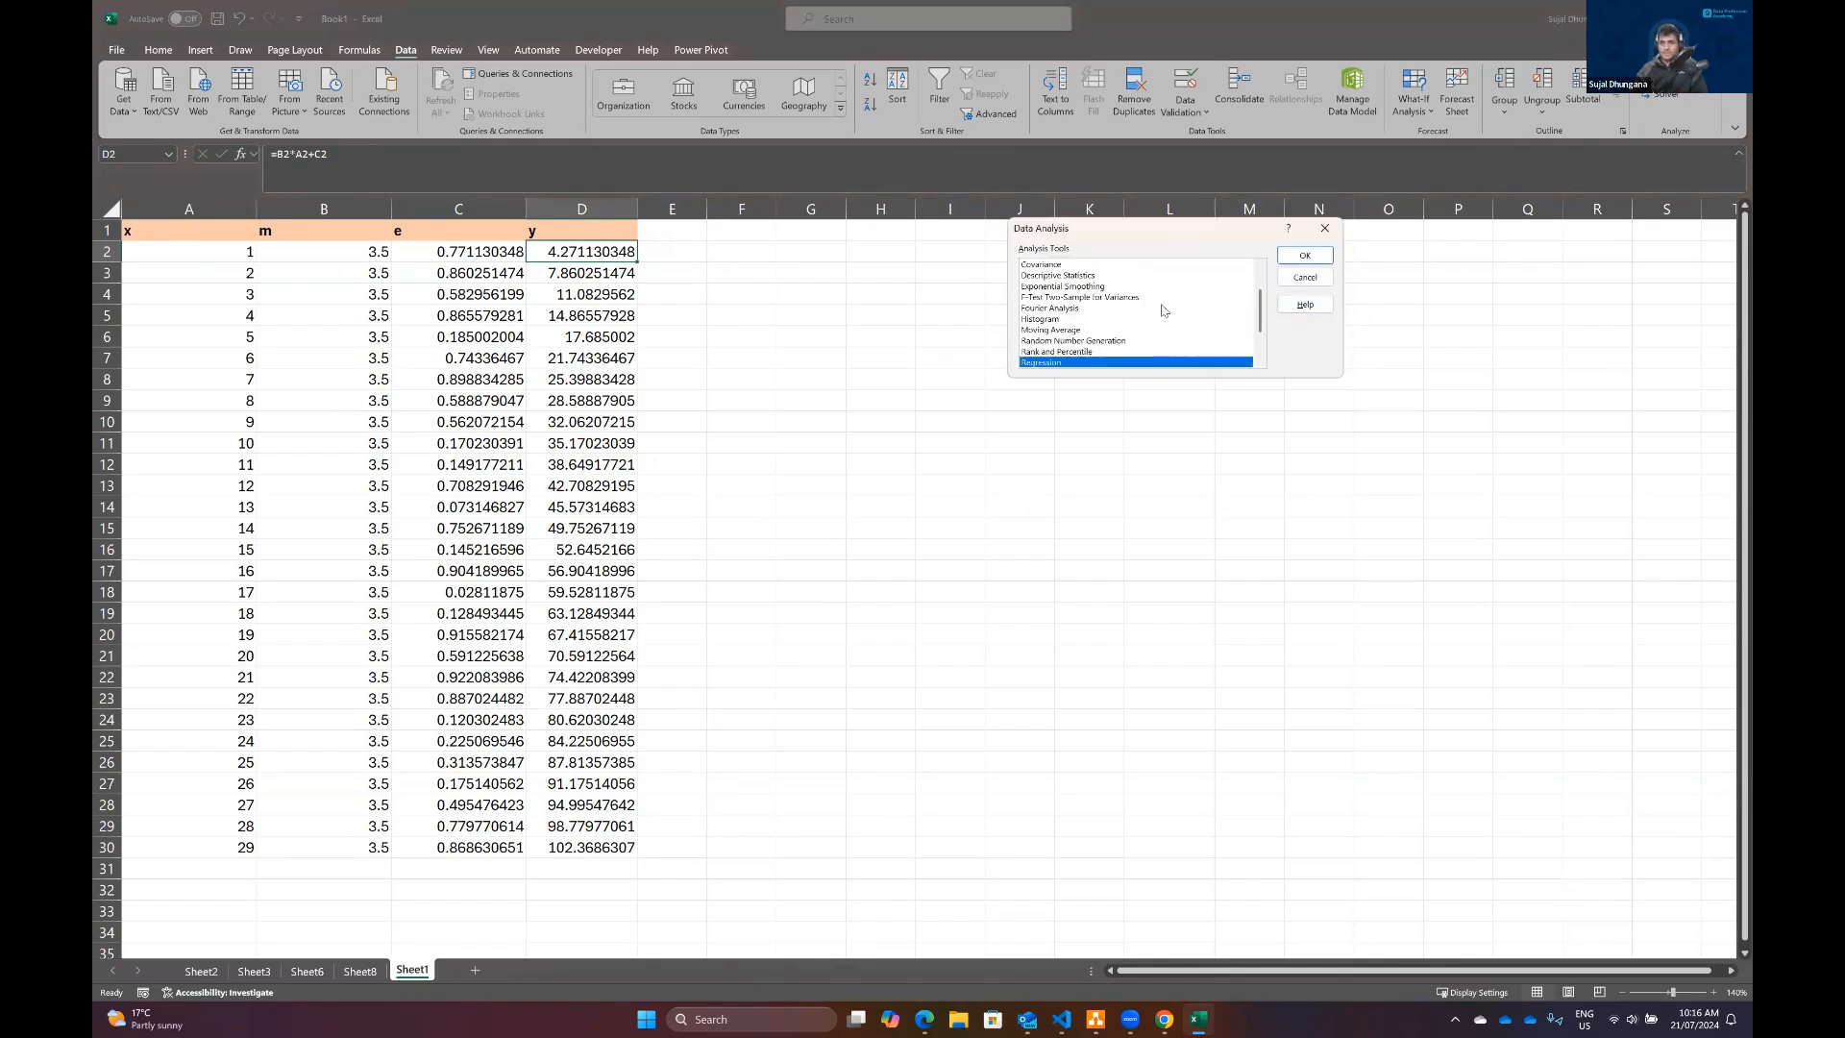
scroll(1086, 365, down, 1)
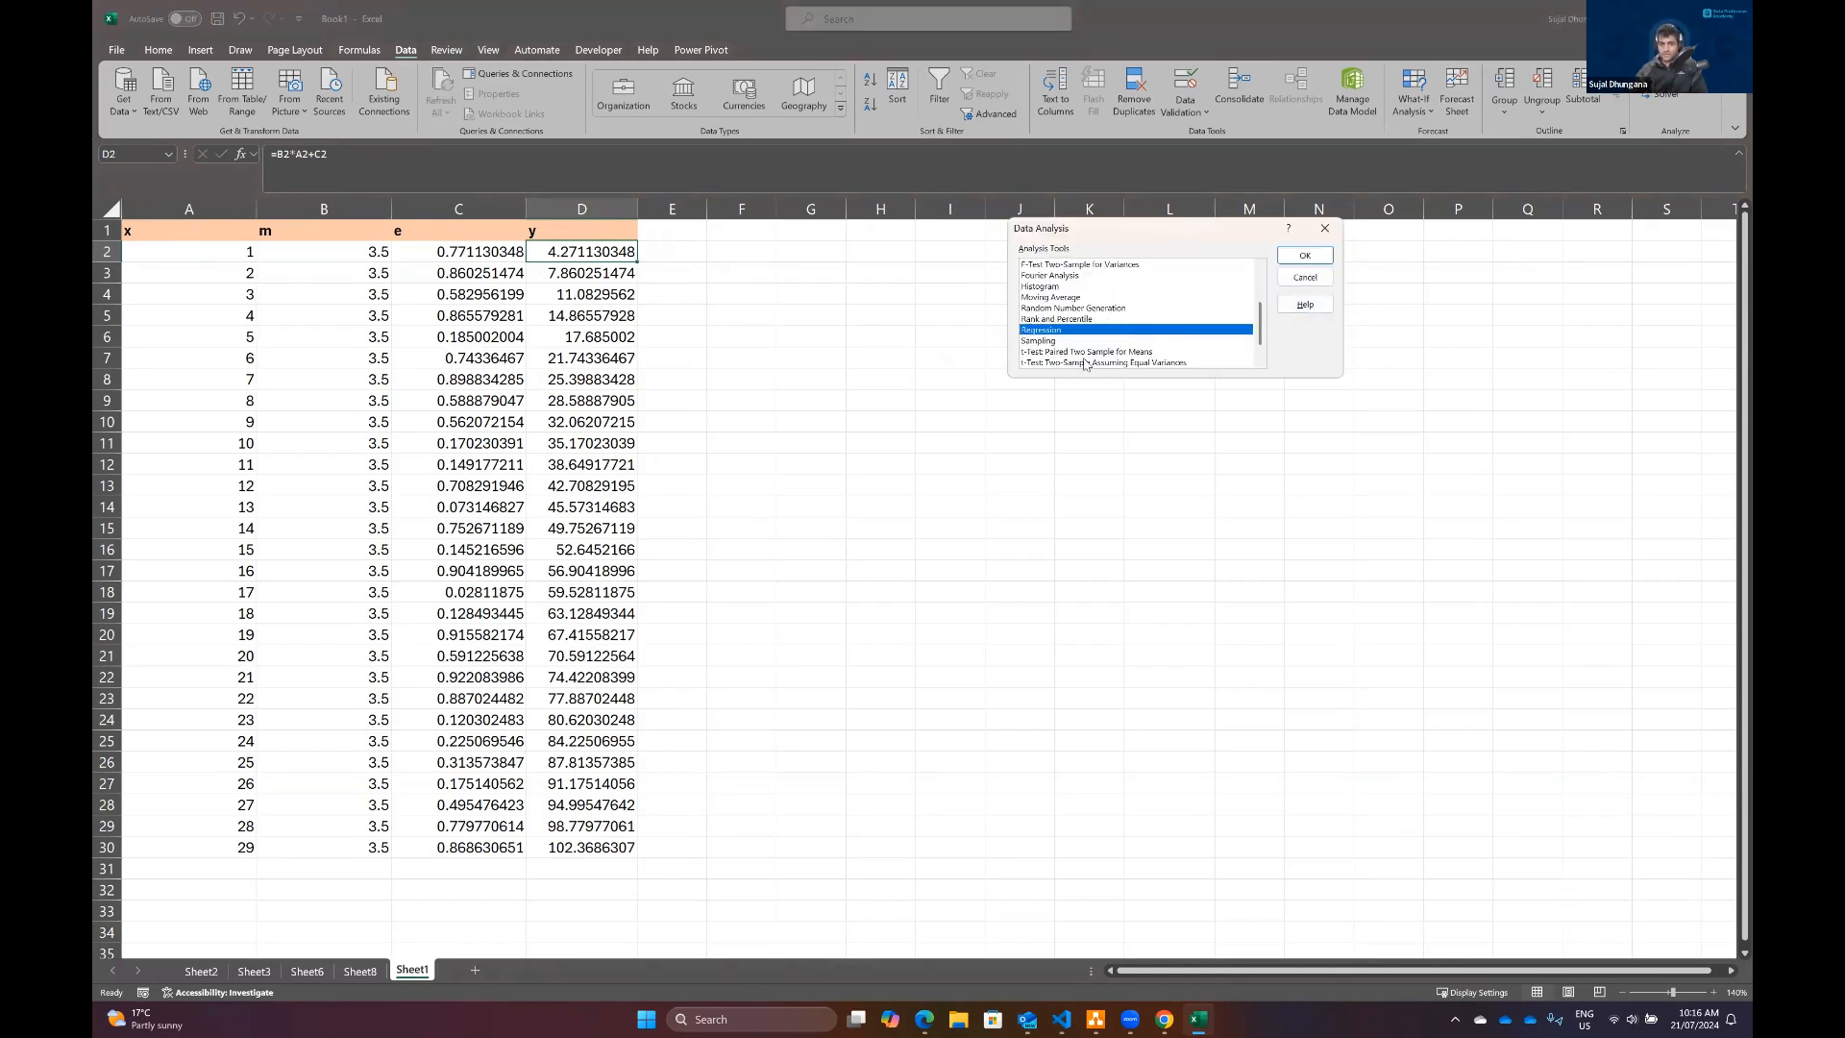
scroll(1059, 327, down, 1)
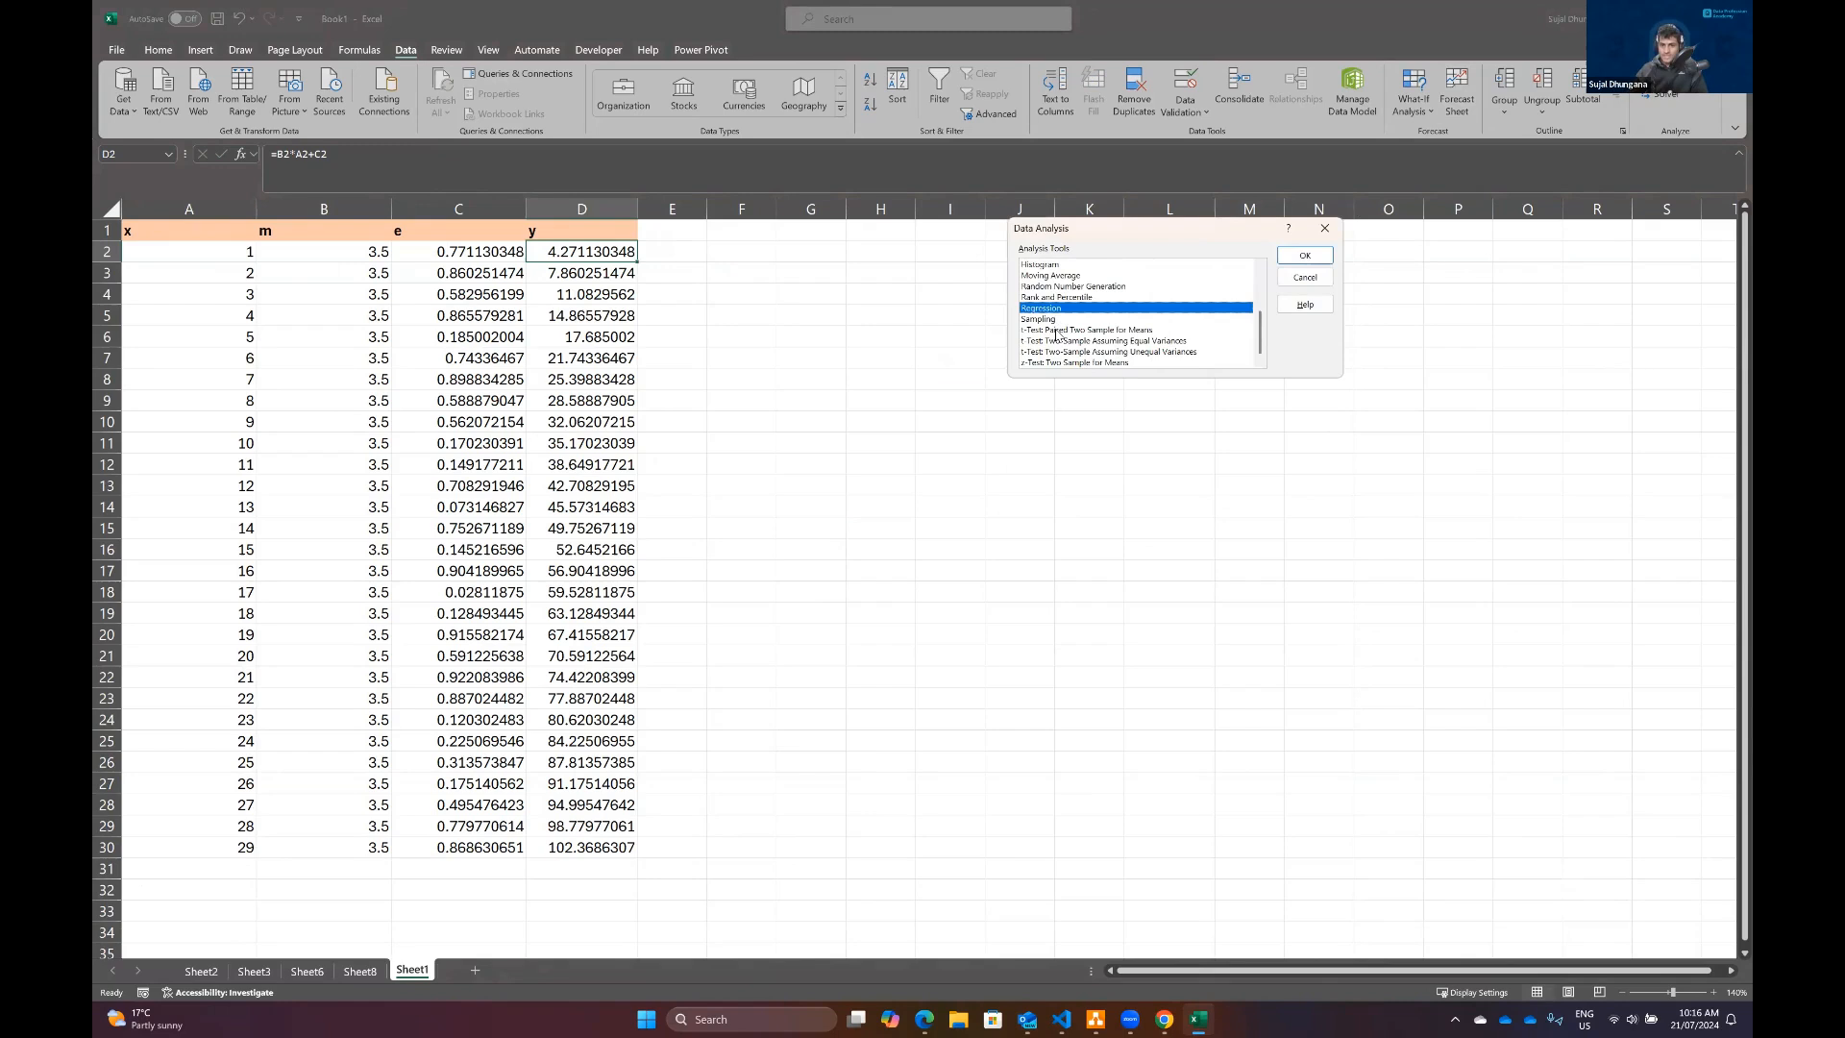
scroll(1072, 300, up, 1)
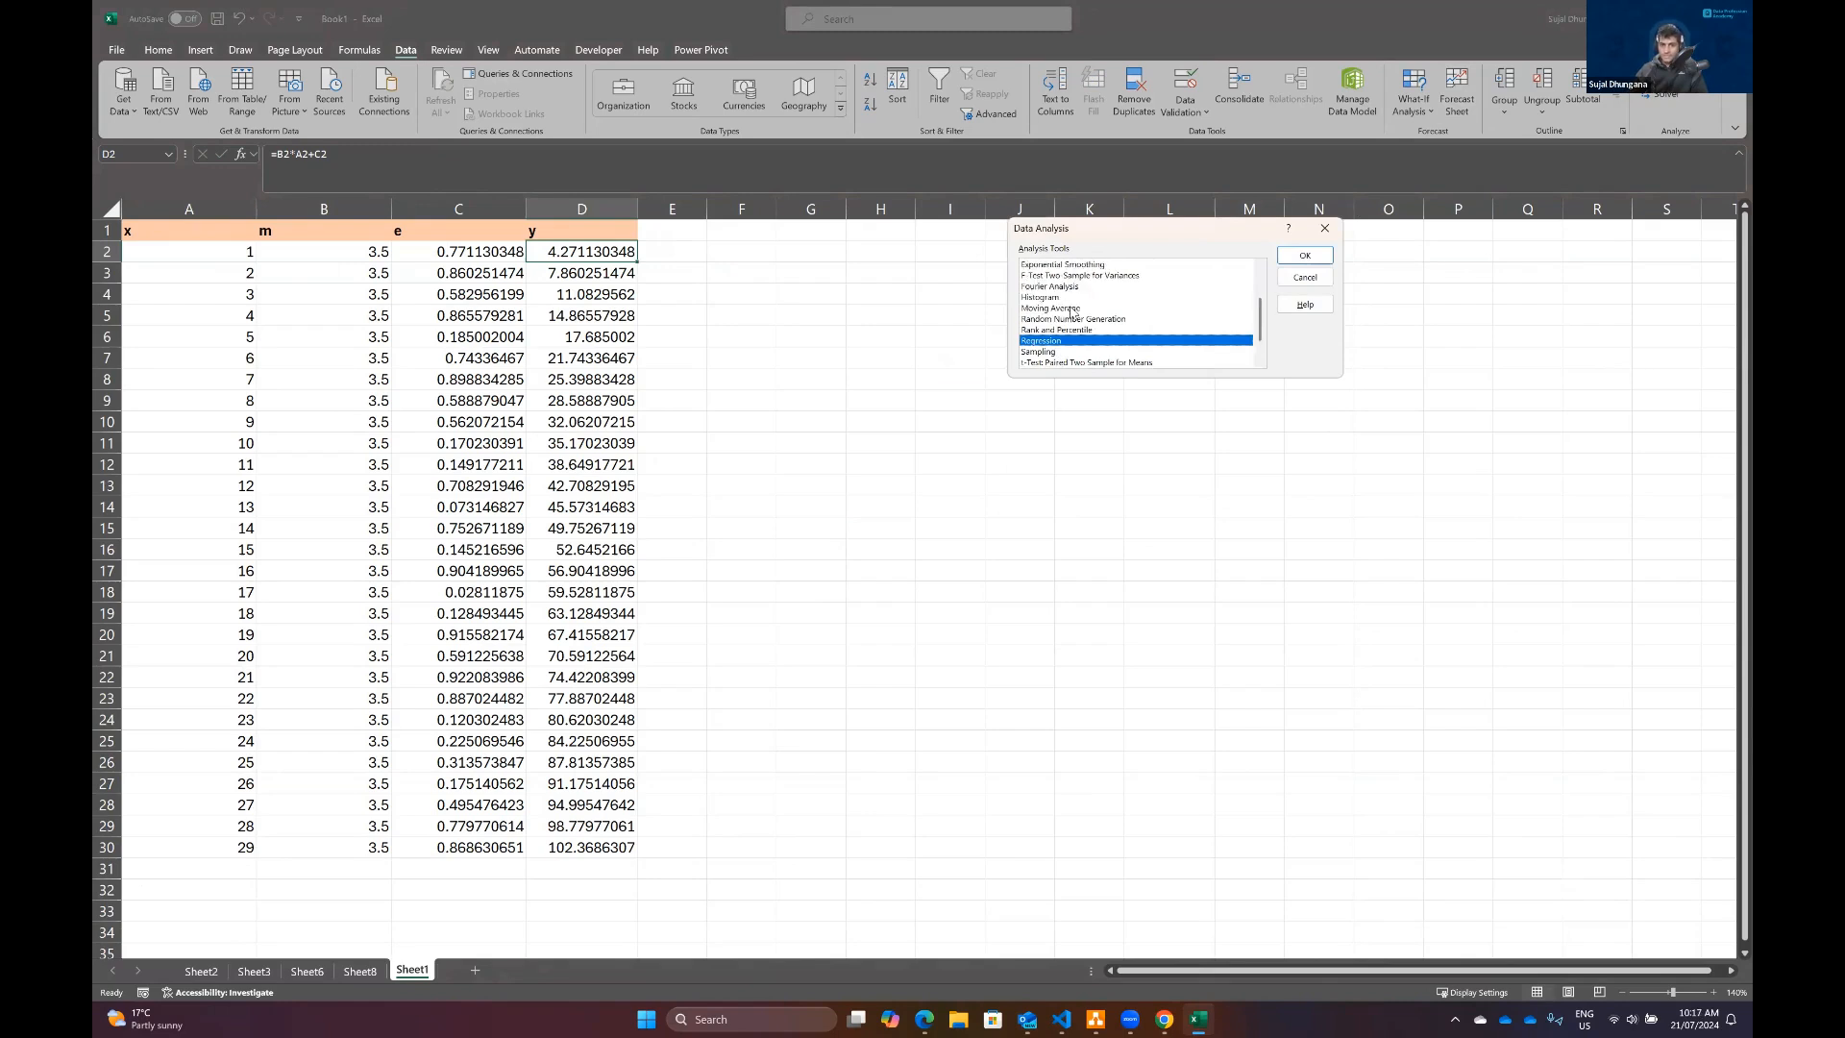
scroll(1062, 288, up, 1)
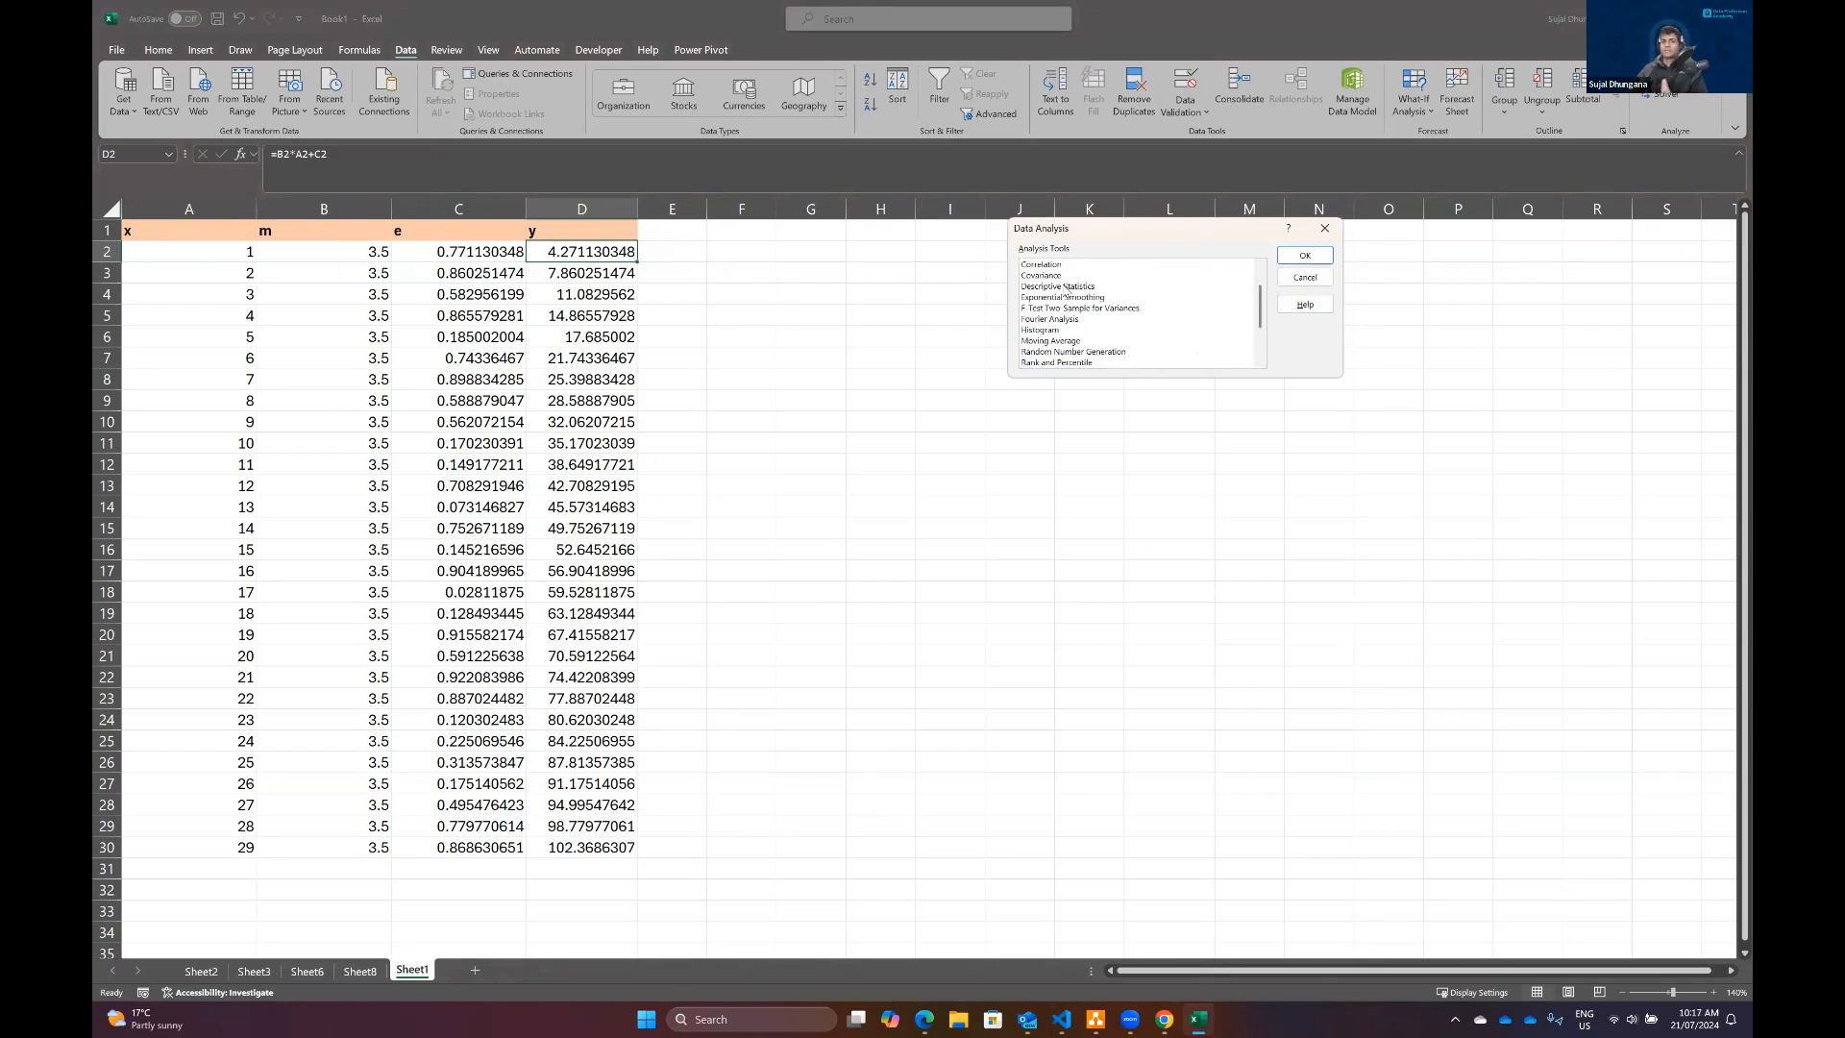
scroll(1326, 231, up, 1)
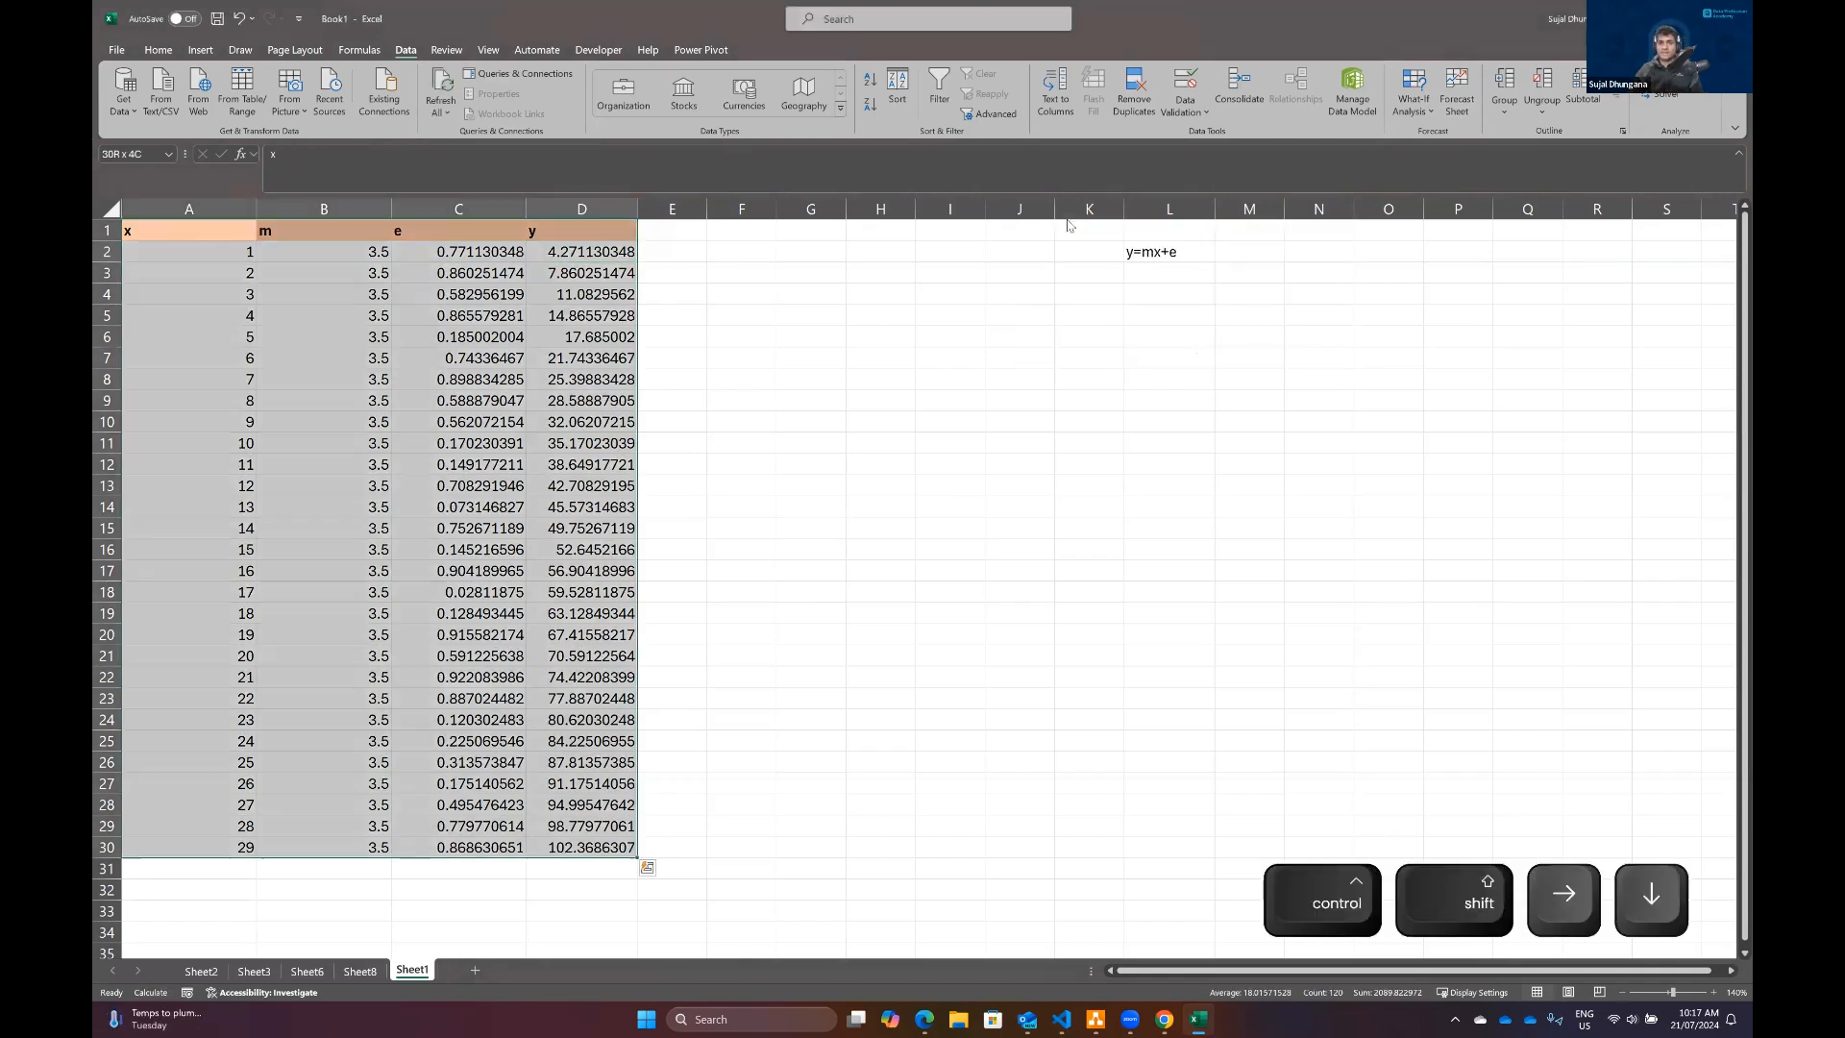
Step: Run Correlation on A1:D30 of Sheet1, grouped by columns with labels in the first row, outputting to a new worksheet
click(1676, 111)
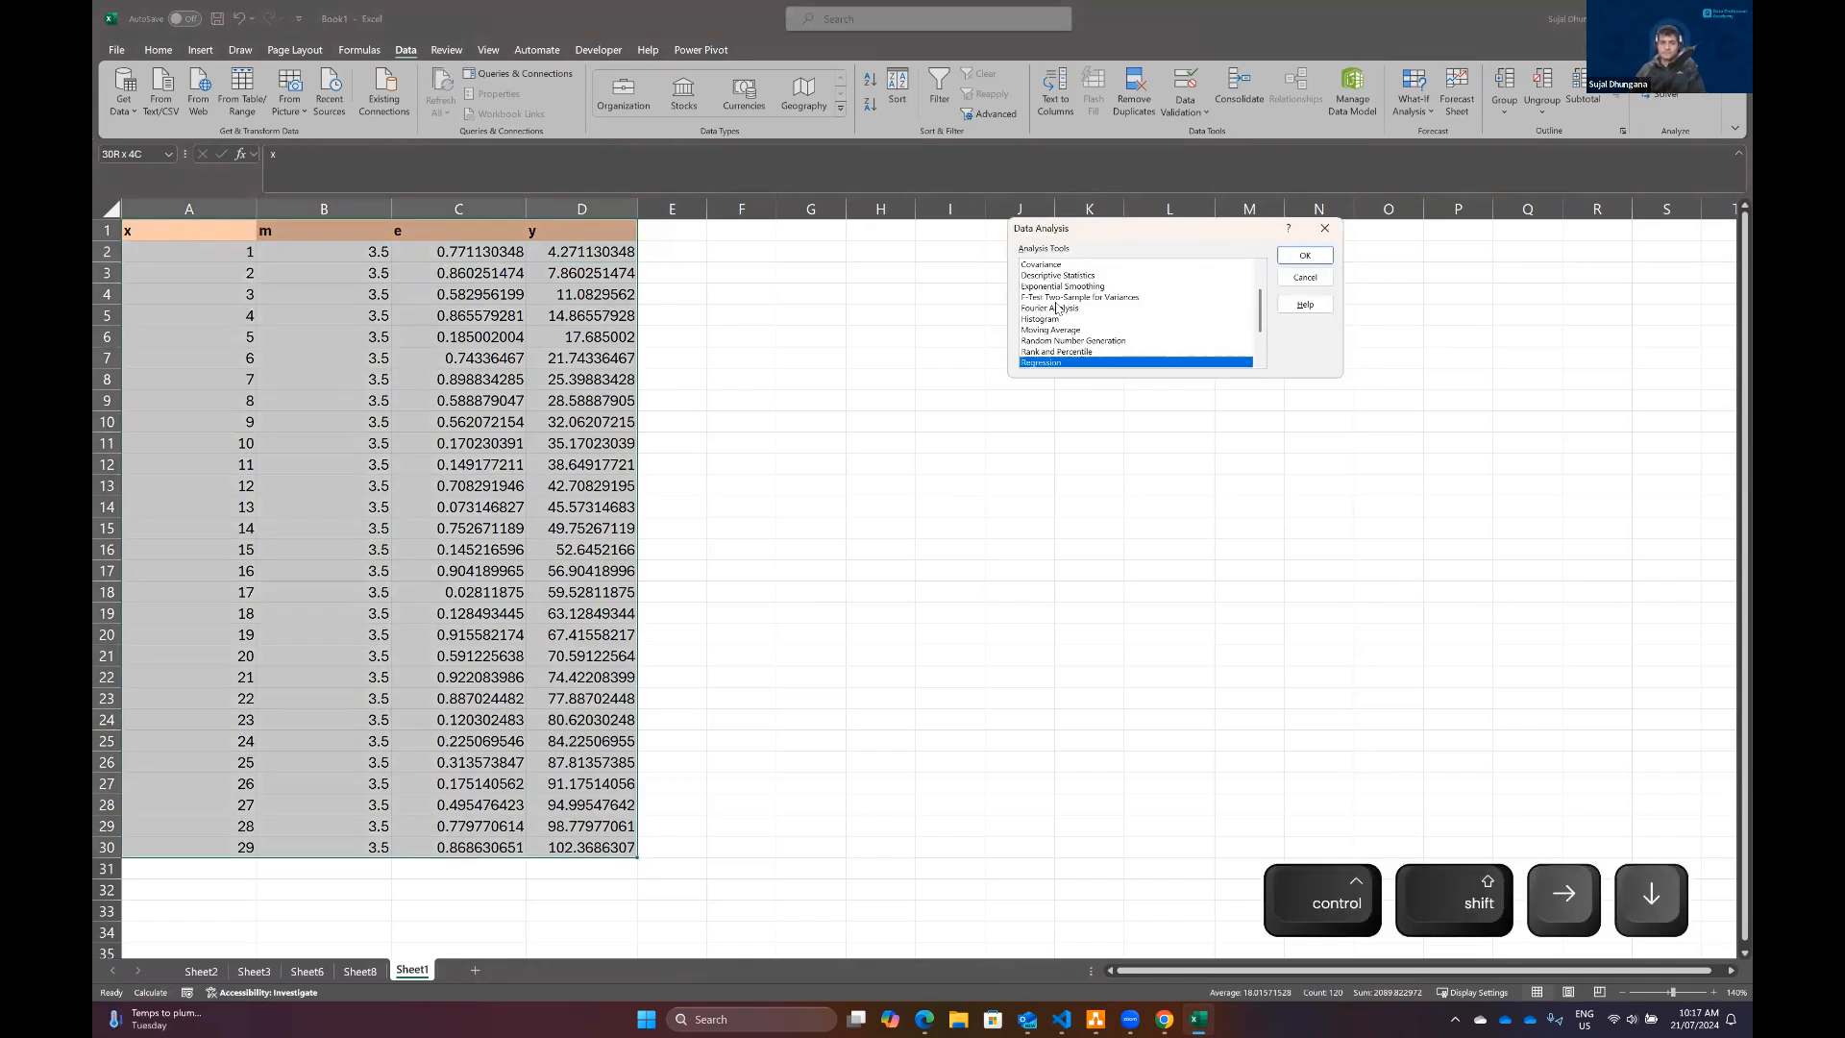
scroll(1057, 307, up, 2)
click(1057, 298)
click(1304, 255)
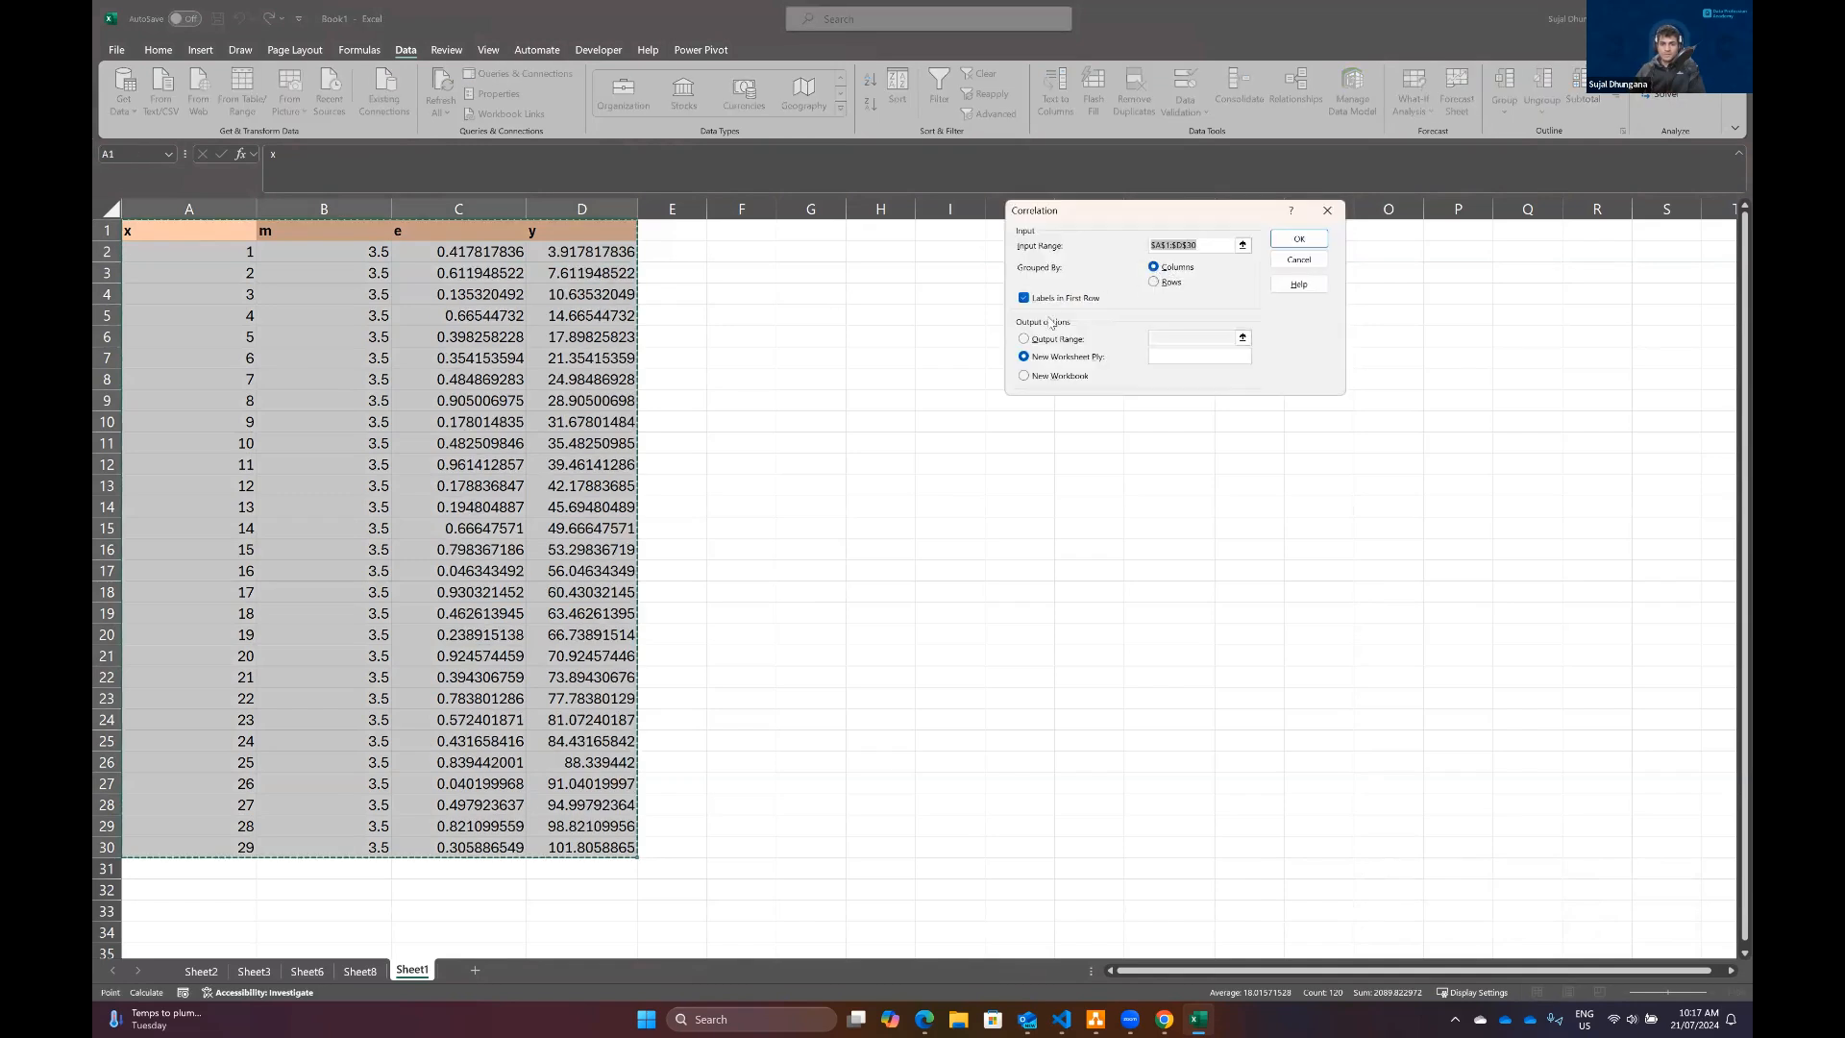
click(1302, 237)
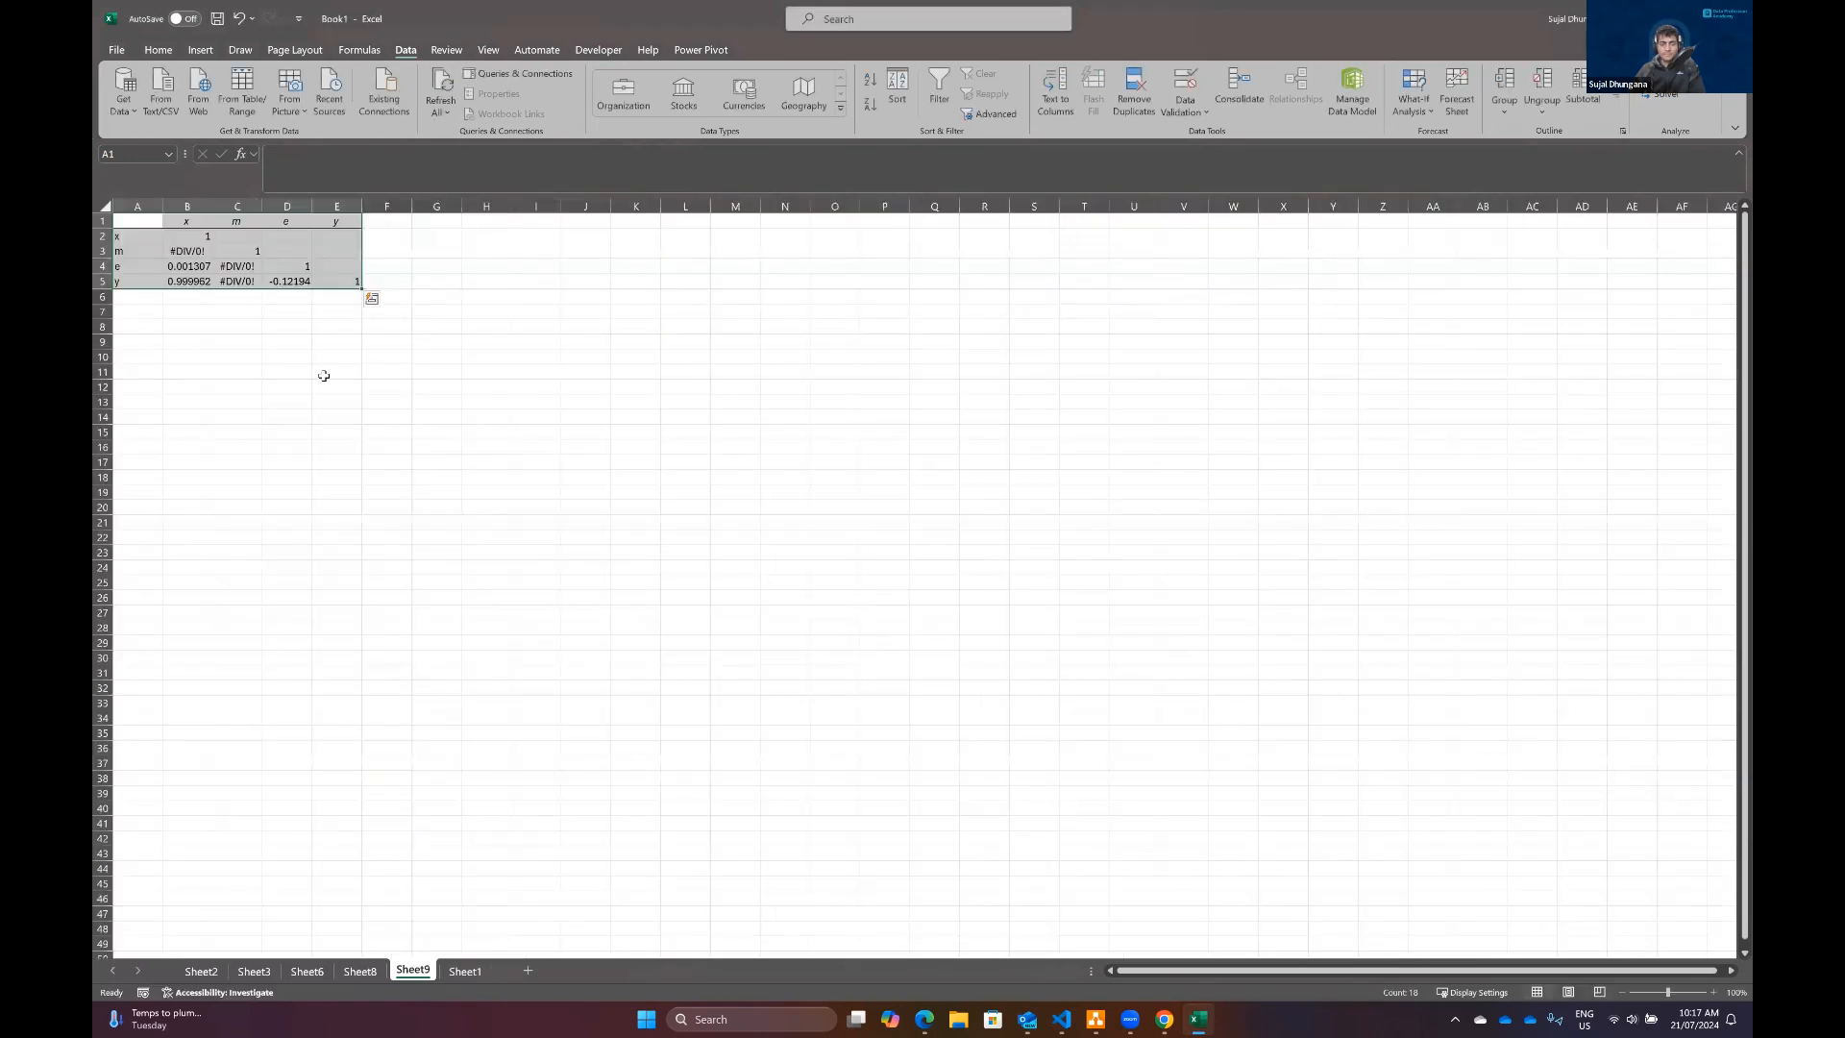
Step: Widen all columns of the new correlation matrix evenly and inspect the coefficient between x and y in B5
click(104, 205)
drag(166, 205, 194, 206)
drag(354, 206, 369, 206)
click(1305, 718)
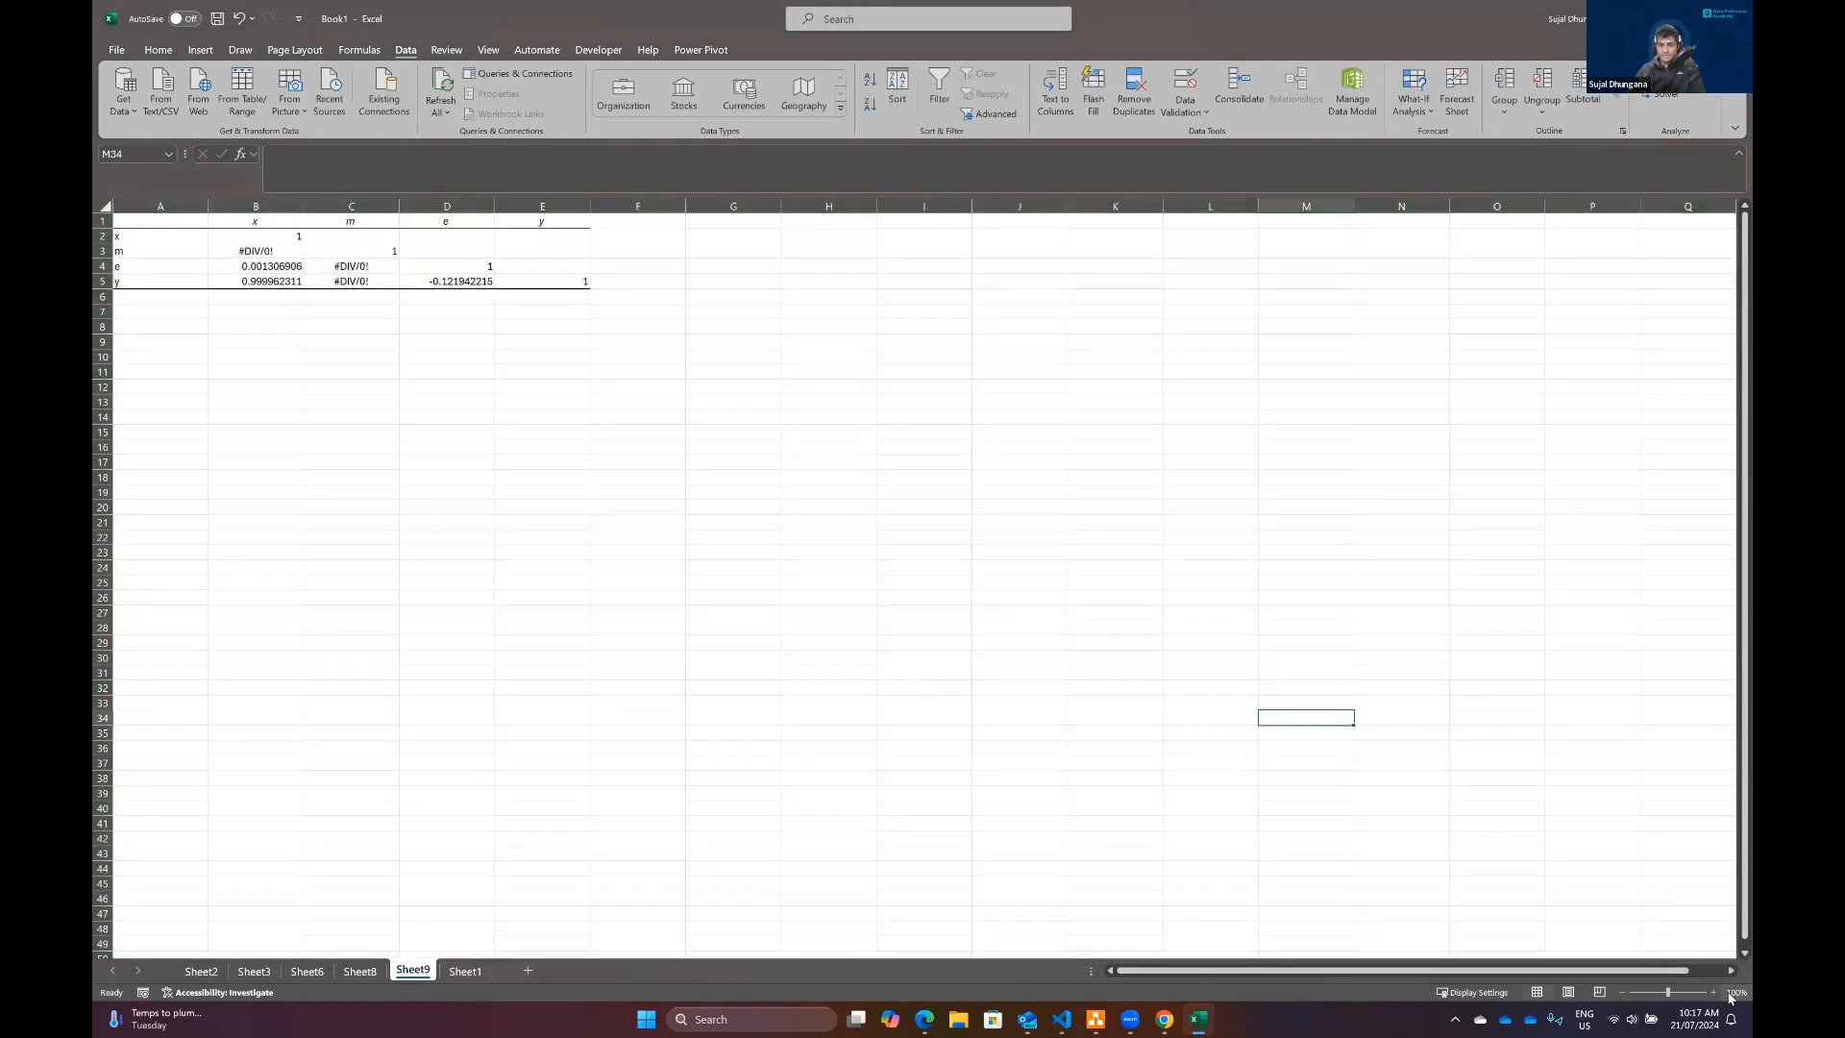
click(1713, 992)
click(1714, 993)
click(1714, 993)
click(1713, 993)
click(1713, 992)
click(1713, 993)
click(381, 330)
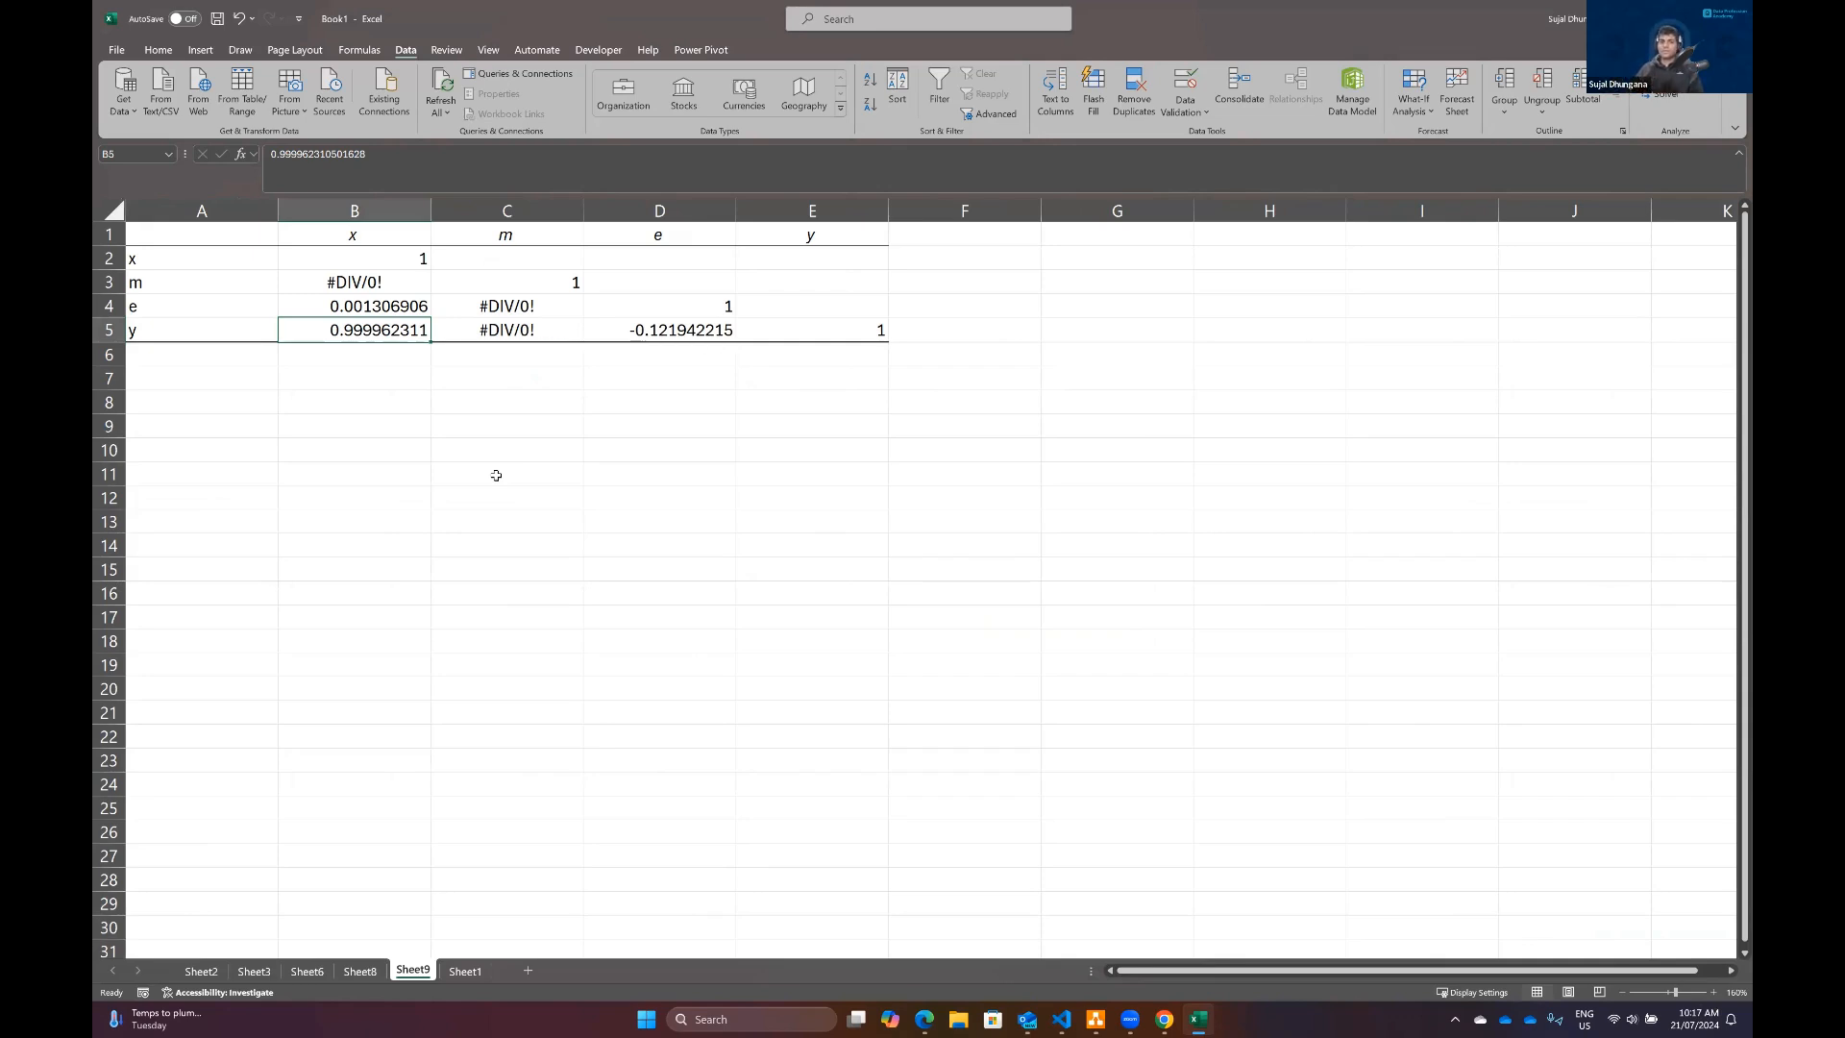
Step: Refresh the random e and y values on Sheet1 by clearing the empty cell H6, and select header cell C1
click(465, 971)
key(Delete)
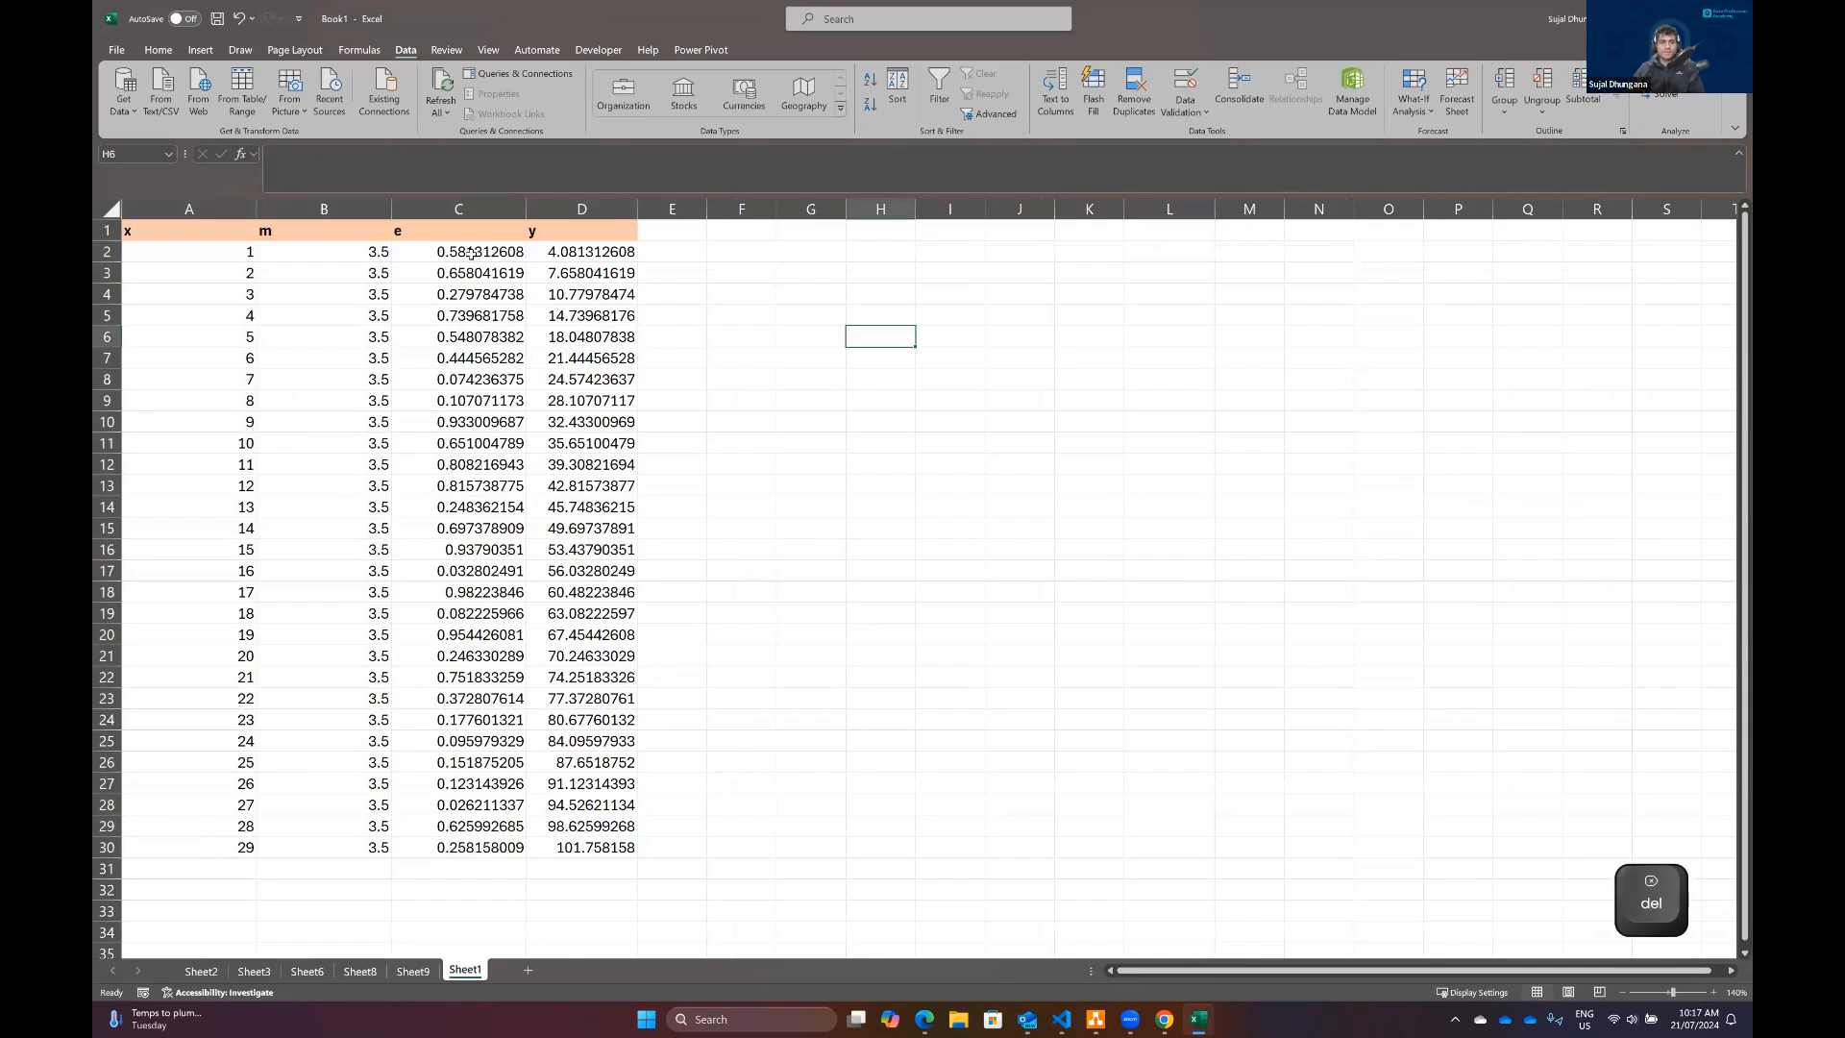
click(467, 230)
click(1663, 111)
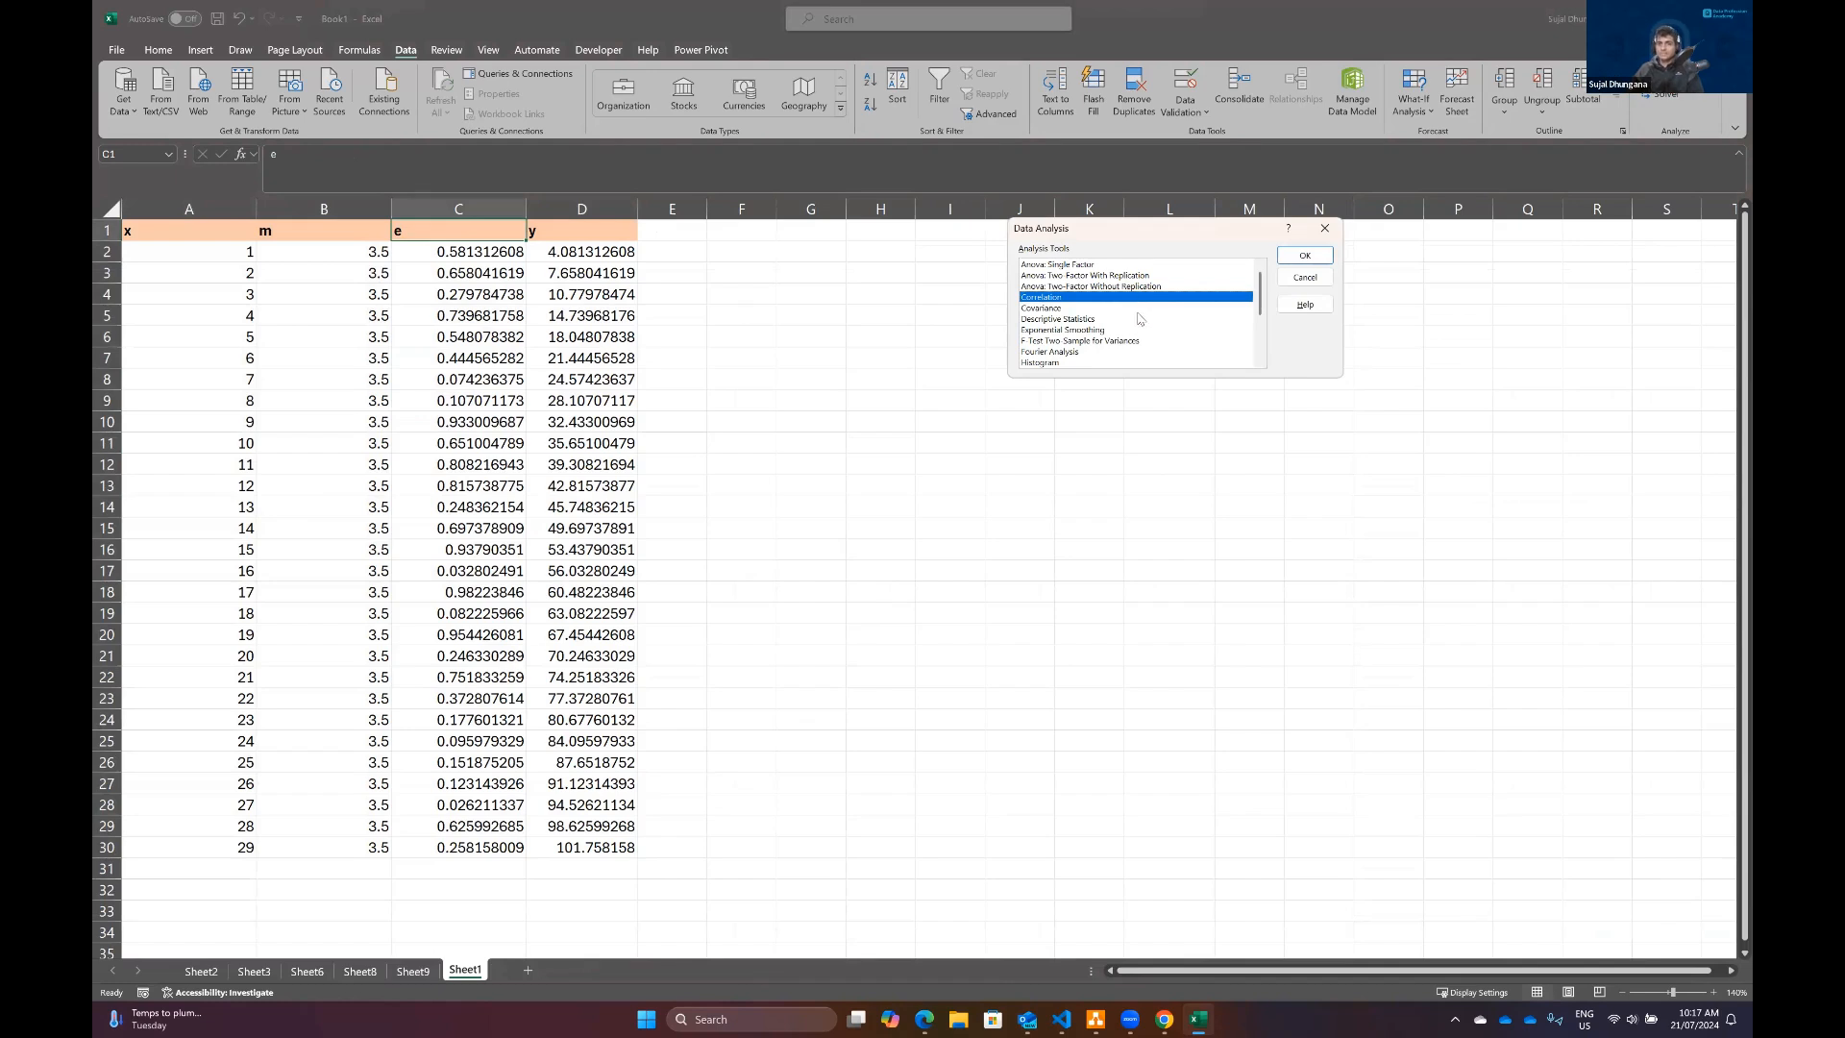
scroll(1136, 317, down, 3)
key(Escape)
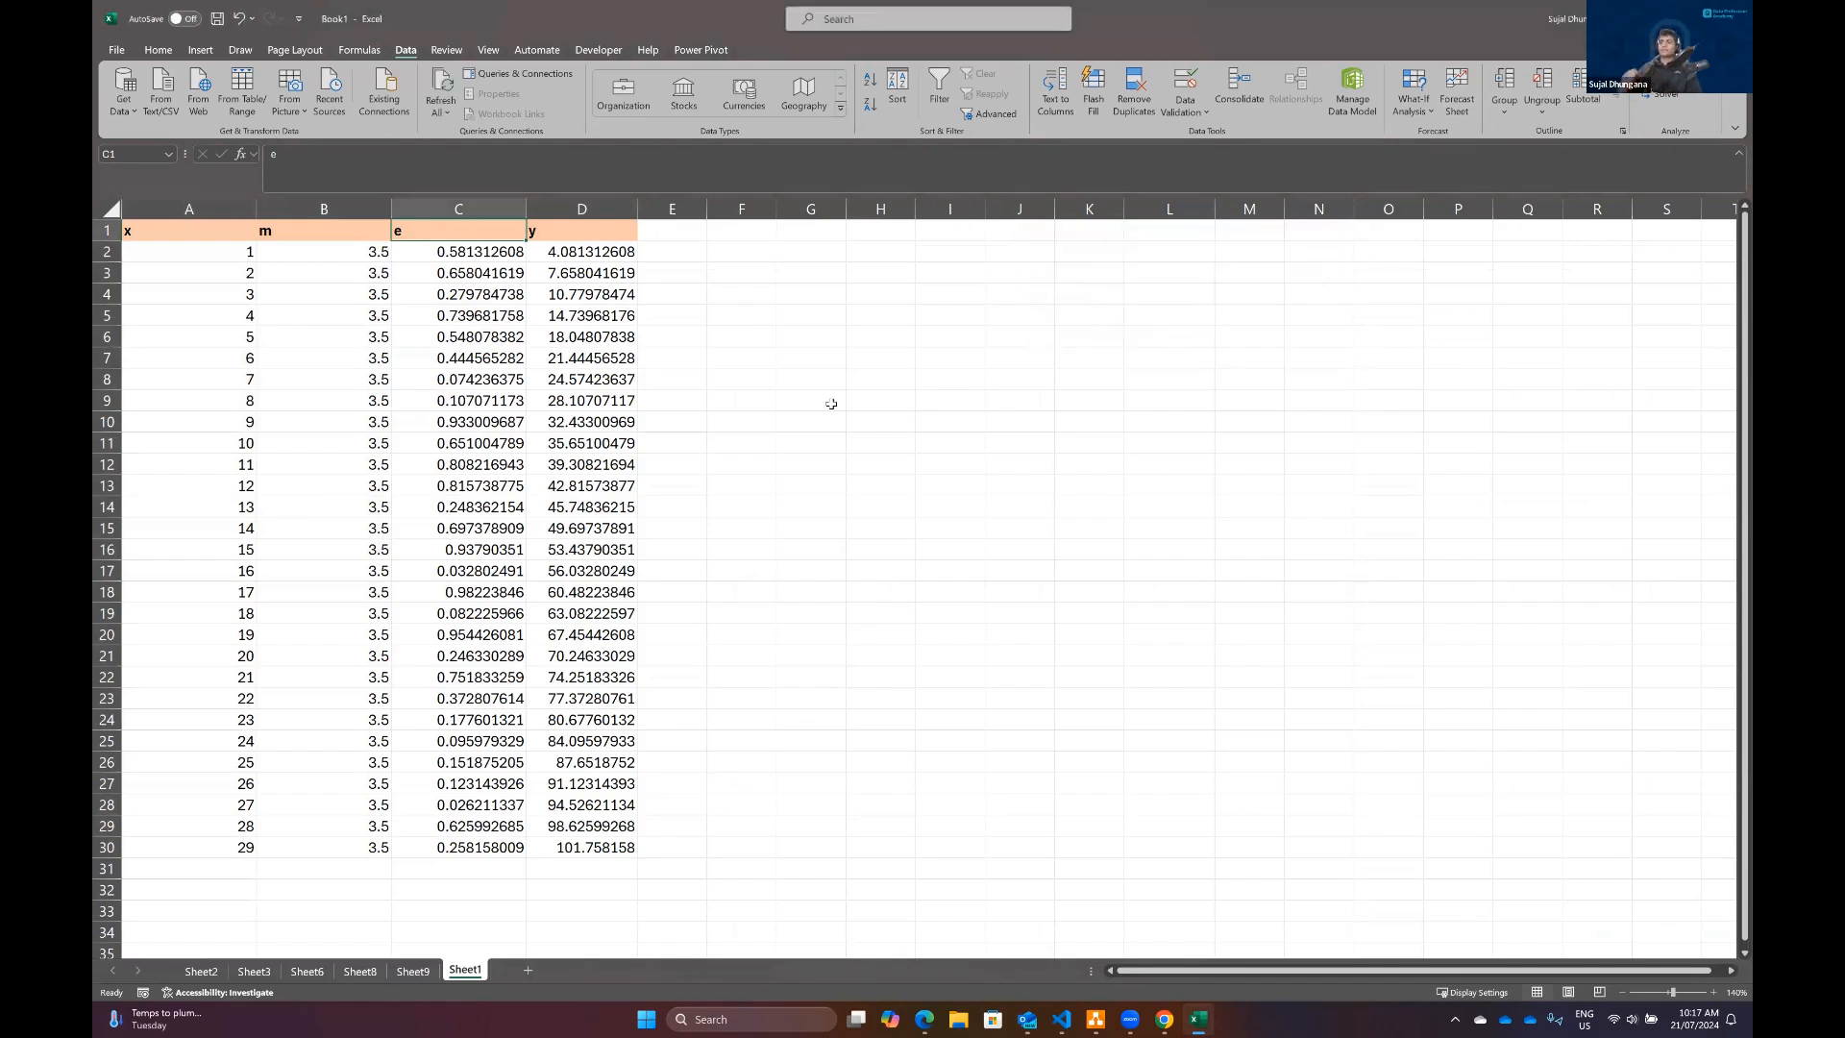